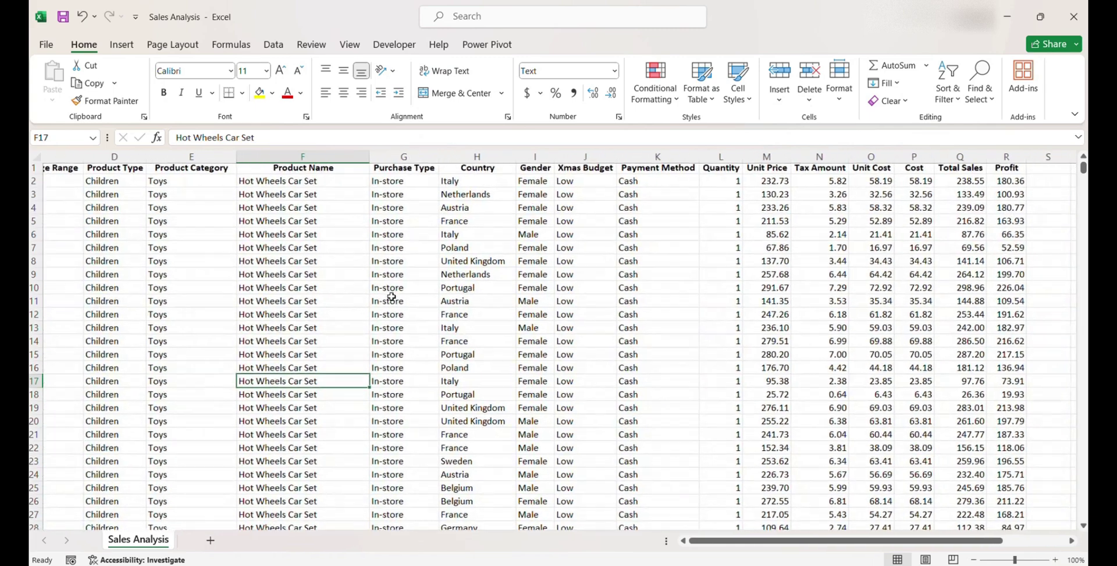
# Convert the sales data range A1:R41164 on the Sales Analysis sheet into a table with headers.
pyautogui.hscroll(-6, 391, 296)
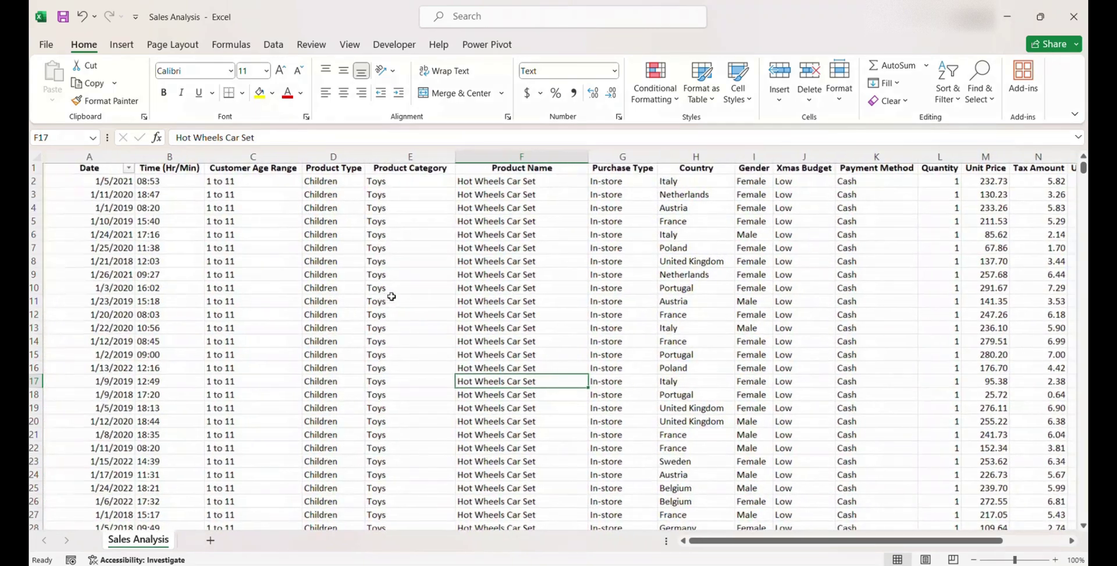
pyautogui.click(84, 183)
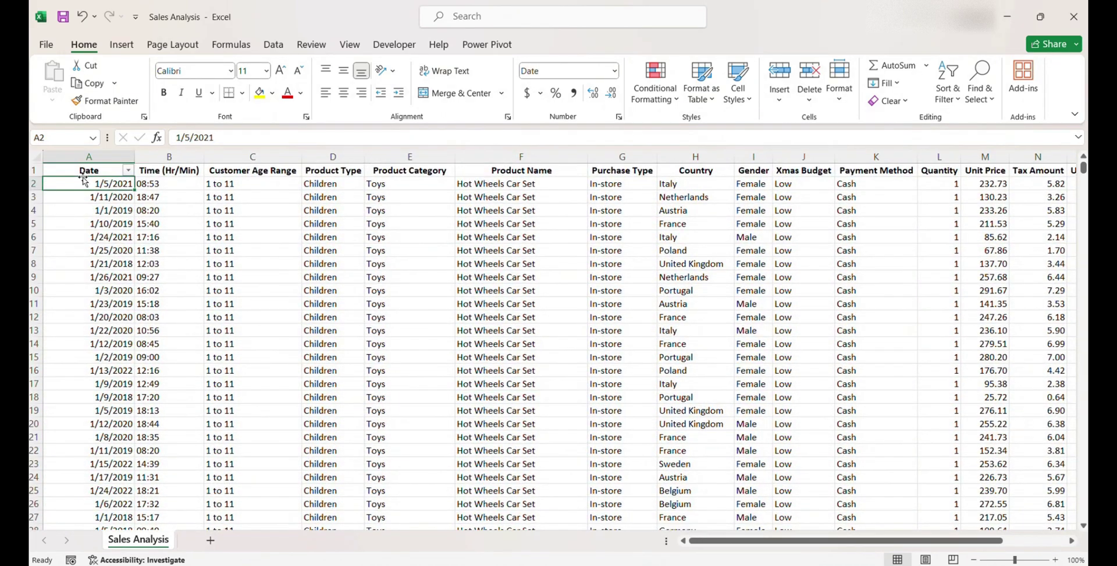
pyautogui.click(82, 168)
pyautogui.hotkey('ctrl', 'shift', 'End')
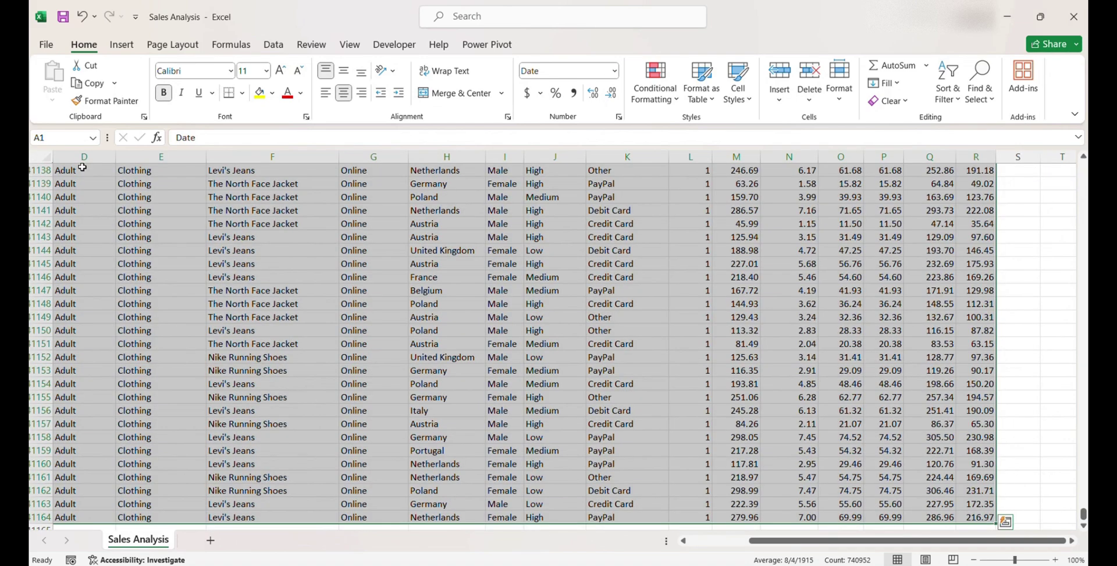
pyautogui.hotkey('ctrl', 't')
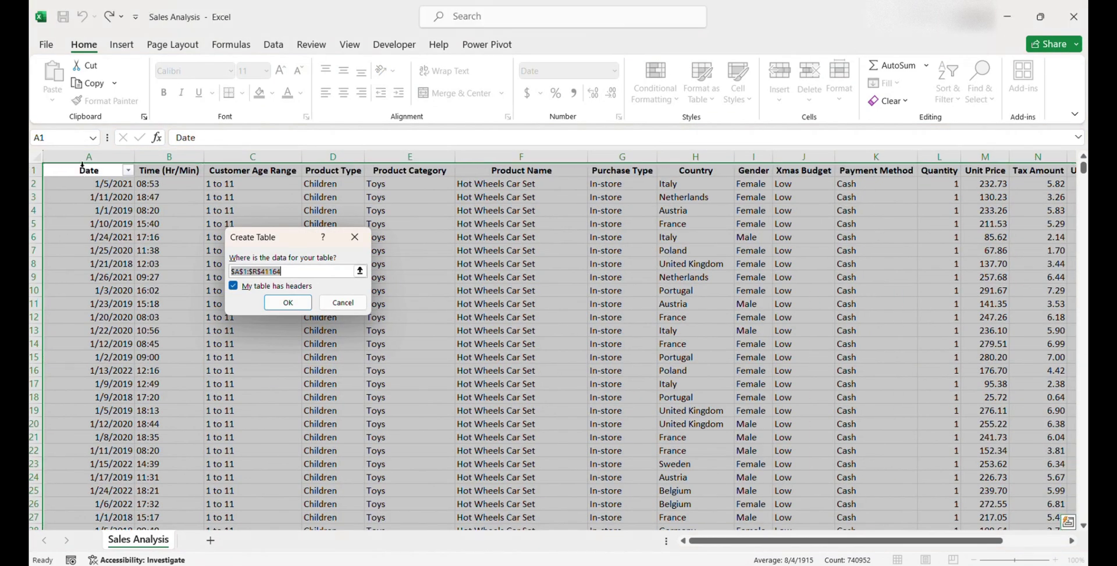
pyautogui.press('Return')
# Add a new worksheet and name it Sales KPI.
pyautogui.click(210, 540)
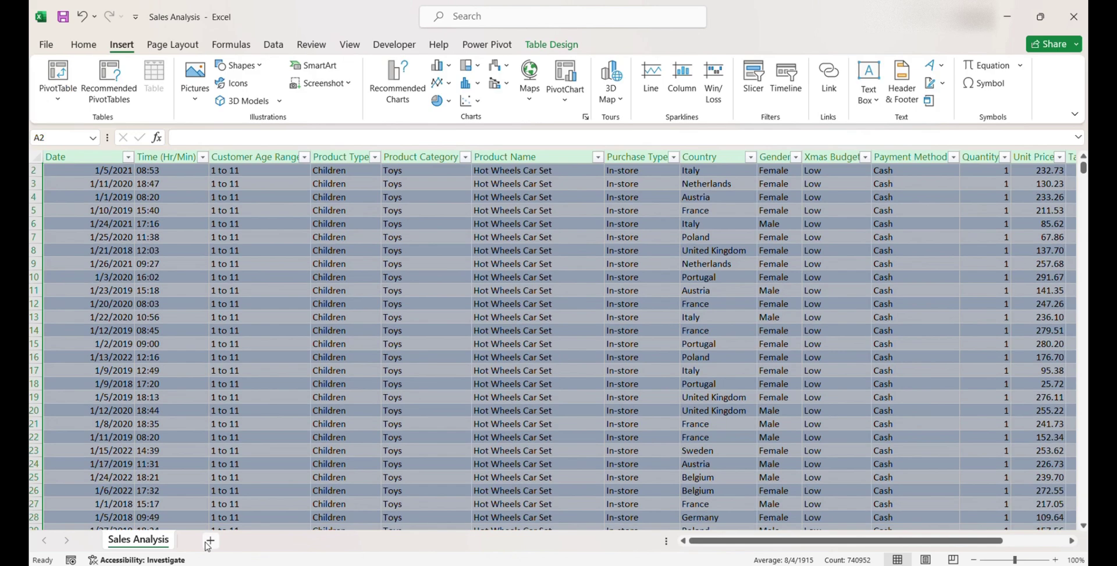
pyautogui.doubleClick(207, 543)
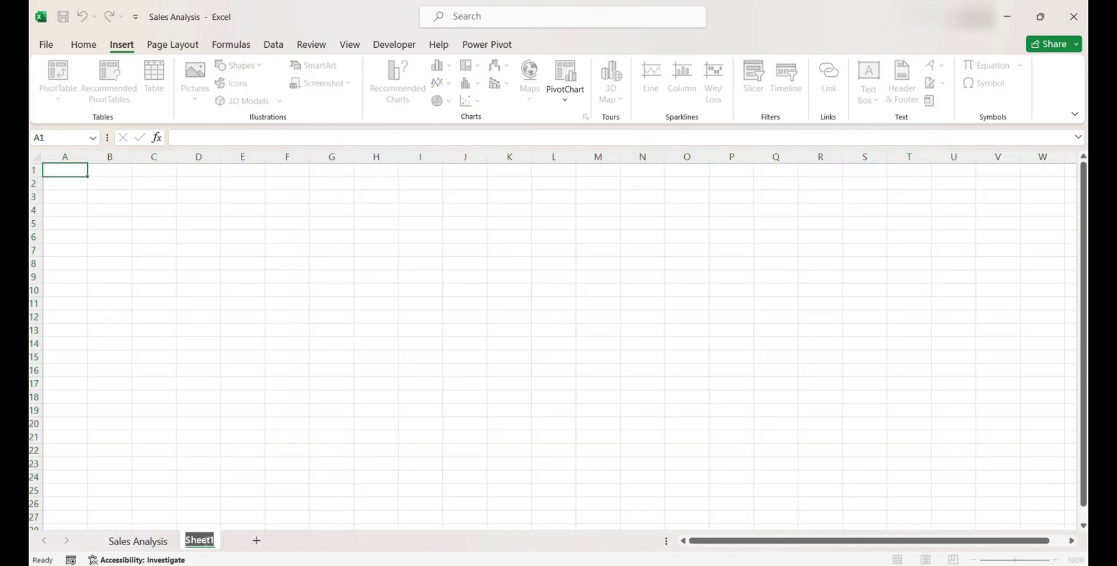
pyautogui.write('Sales KPI')
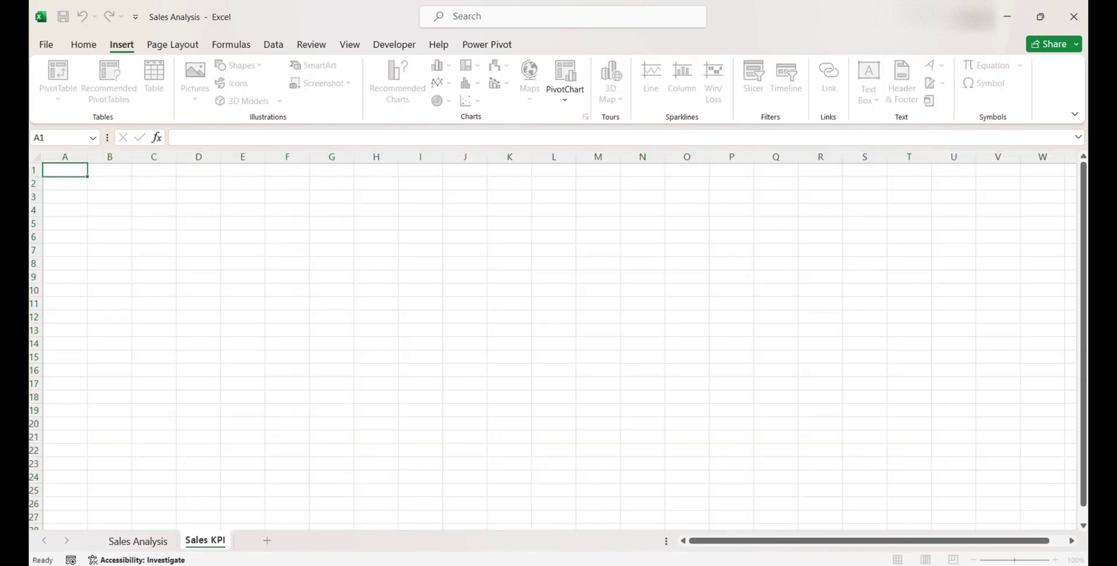
pyautogui.press('Return')
# Add another worksheet after Sales KPI and name it Sales Trend.
pyautogui.click(267, 540)
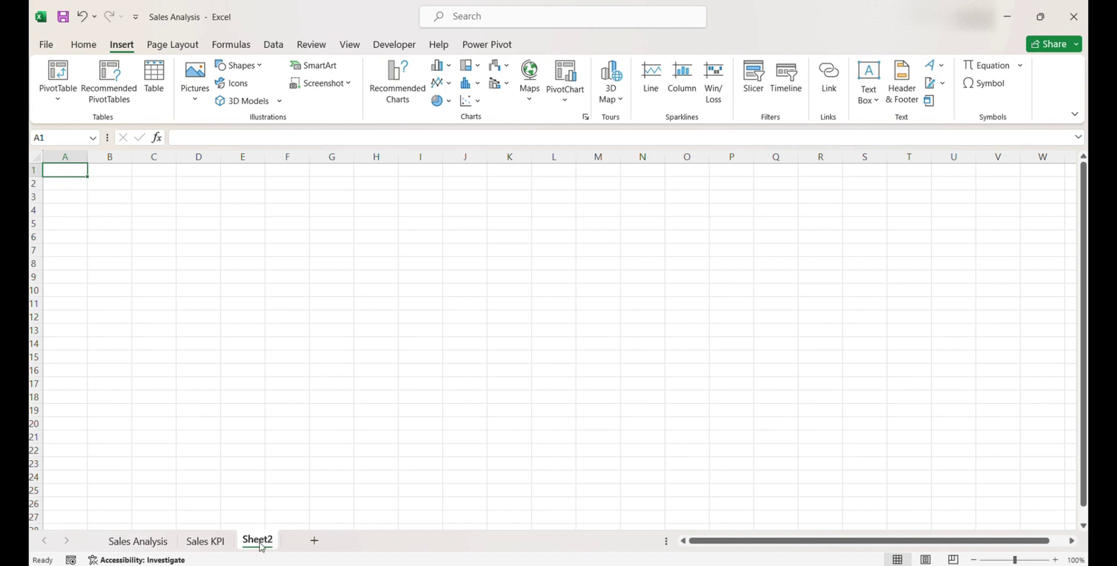
pyautogui.write('Sale')
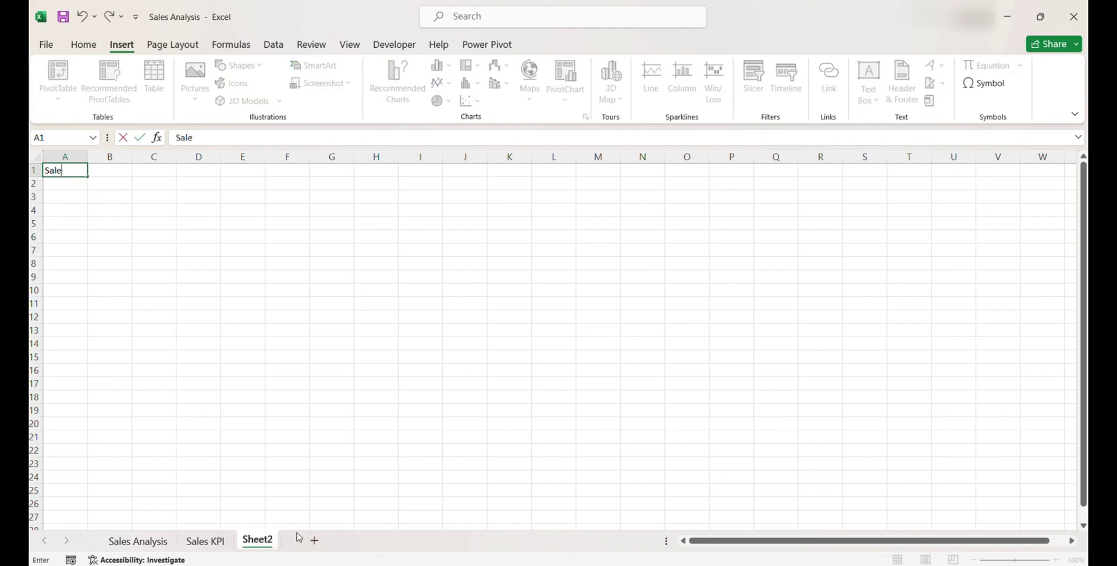
pyautogui.doubleClick(269, 539)
pyautogui.write('Sales Trend')
pyautogui.press('Return')
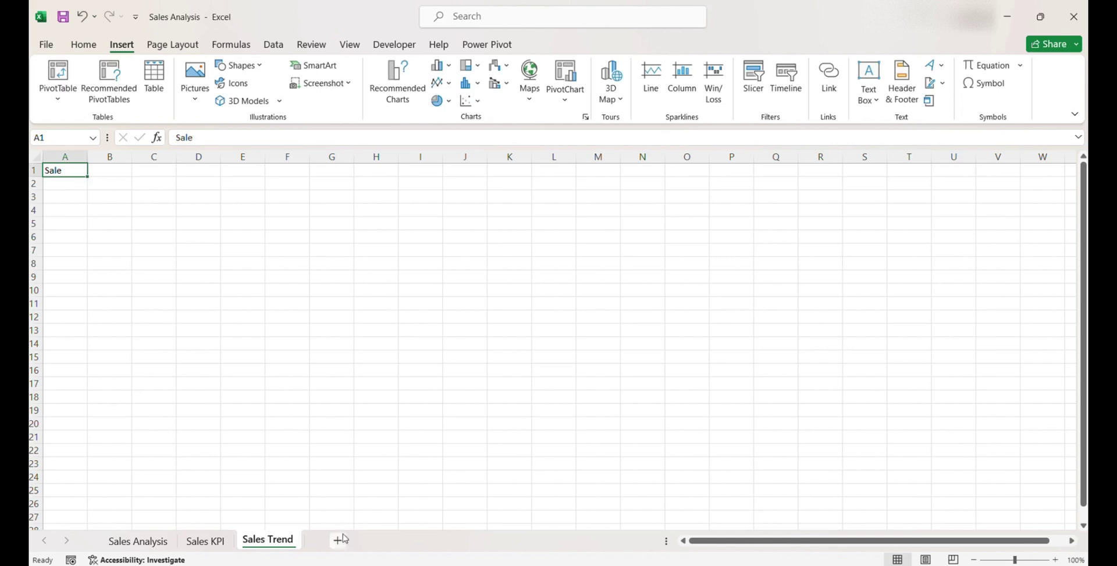
# Add one more worksheet at the end and name it Sales Trend 2.
pyautogui.click(337, 540)
pyautogui.write('Sale')
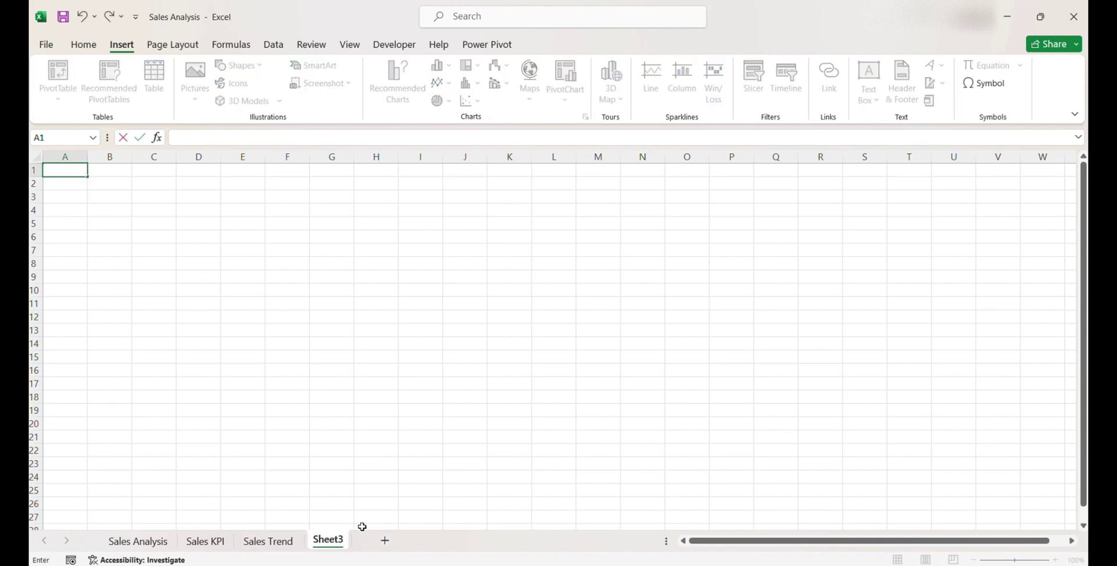
pyautogui.press('Return')
pyautogui.doubleClick(328, 539)
pyautogui.write('Sales Trend')
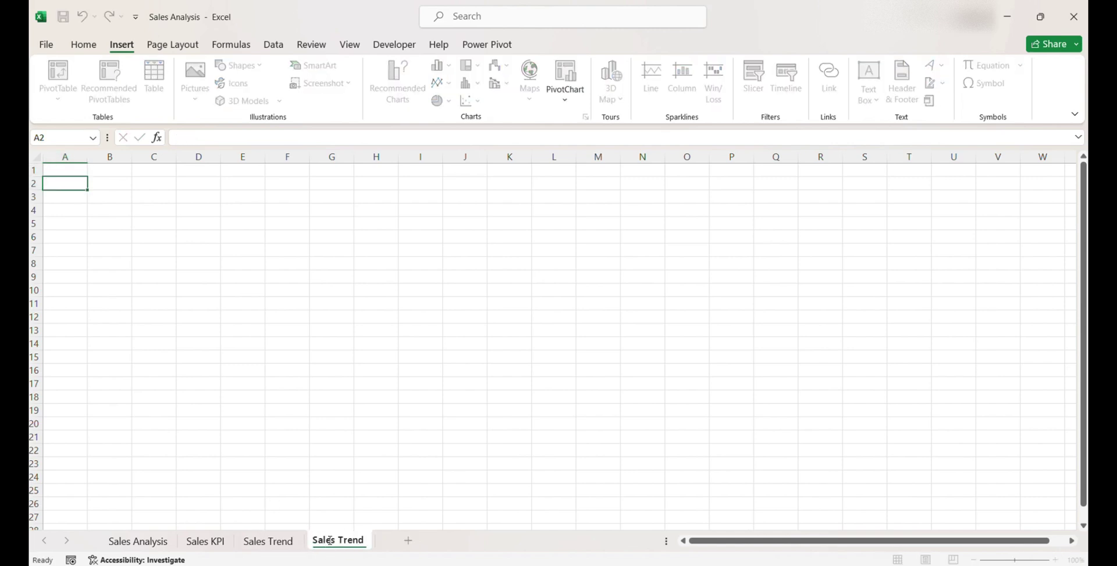
pyautogui.write(' 2')
# Insert a PivotTable from the Sales Analysis columns A:R, placed at cell A2 of the existing Sales KPI worksheet.
pyautogui.click(138, 540)
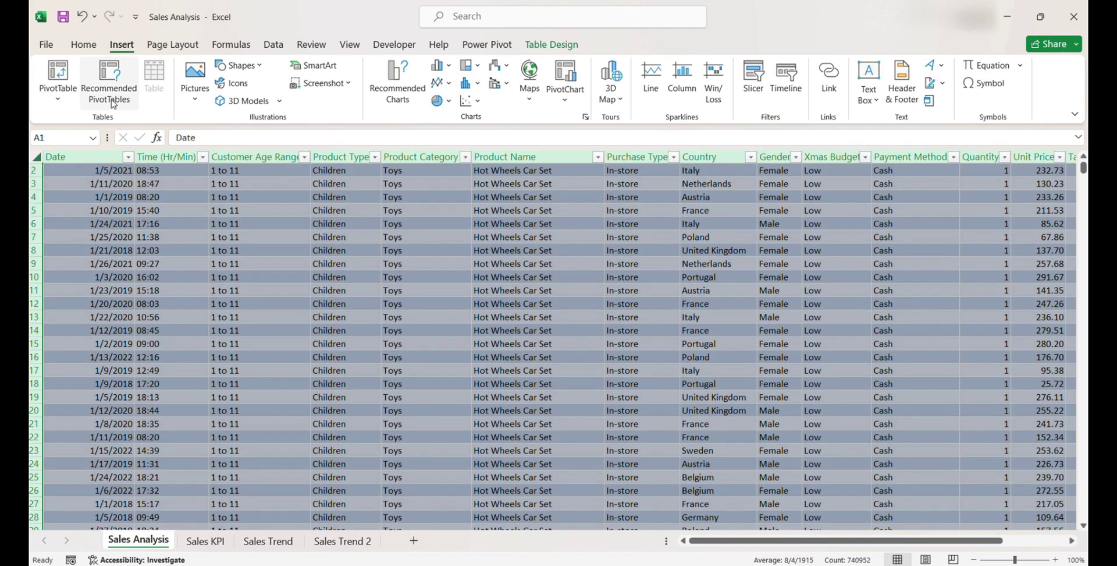
pyautogui.click(57, 98)
pyautogui.click(87, 118)
pyautogui.click(176, 278)
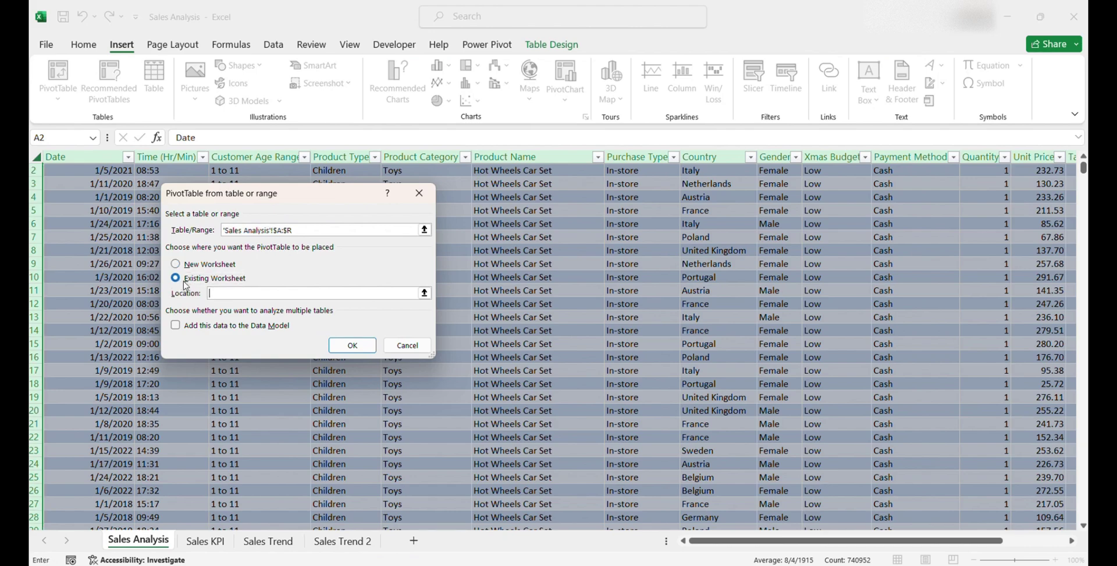
pyautogui.click(210, 538)
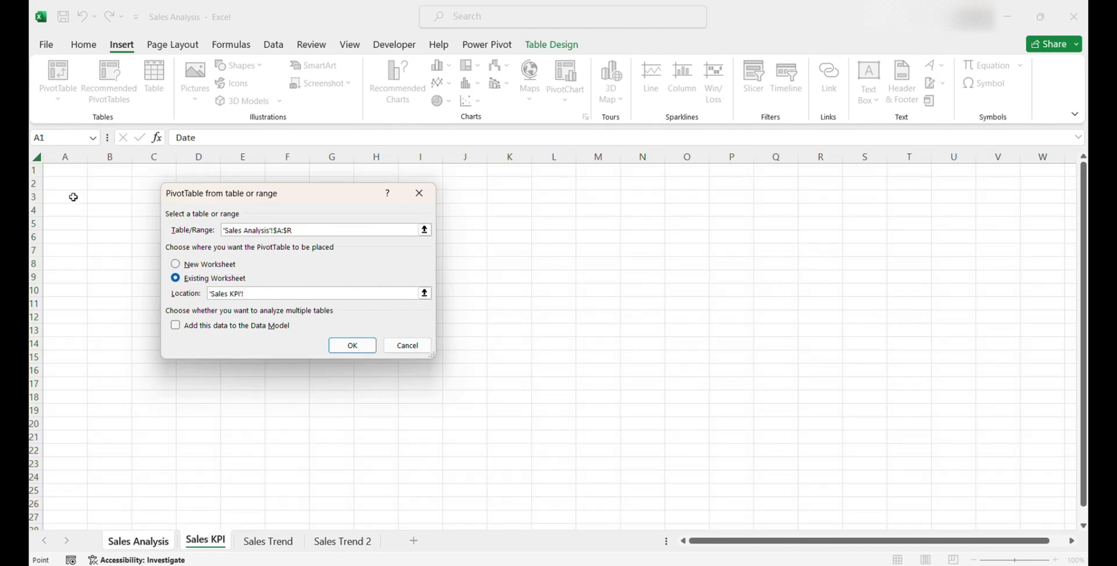
pyautogui.click(70, 182)
pyautogui.click(352, 345)
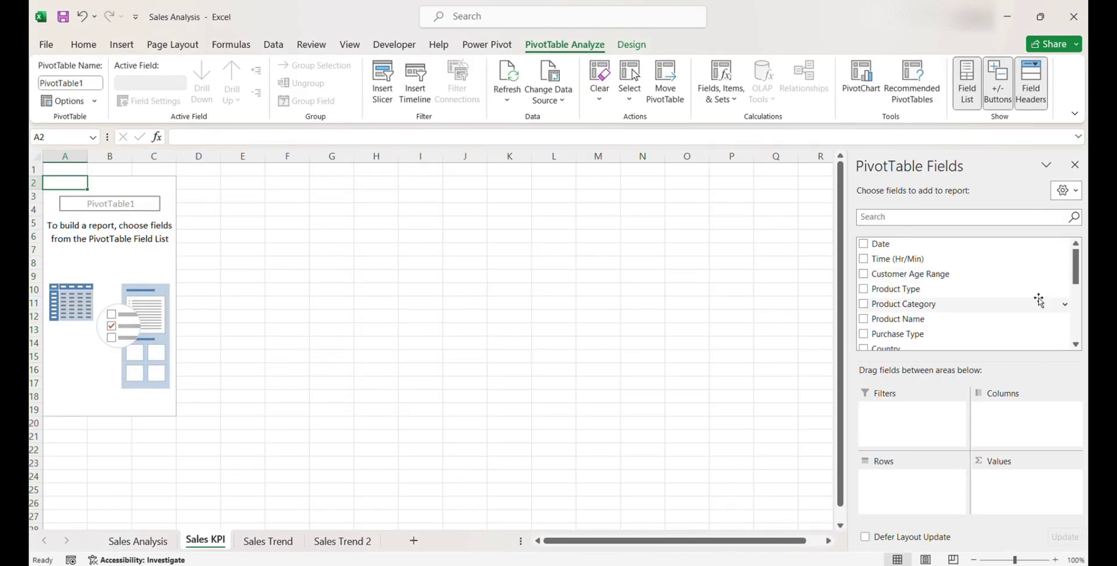
# Add Profit, Total Sales, Tax Amount, Cost and Quantity to the PivotTable as summed values.
pyautogui.moveTo(1077, 278); pyautogui.dragTo(1077, 332)
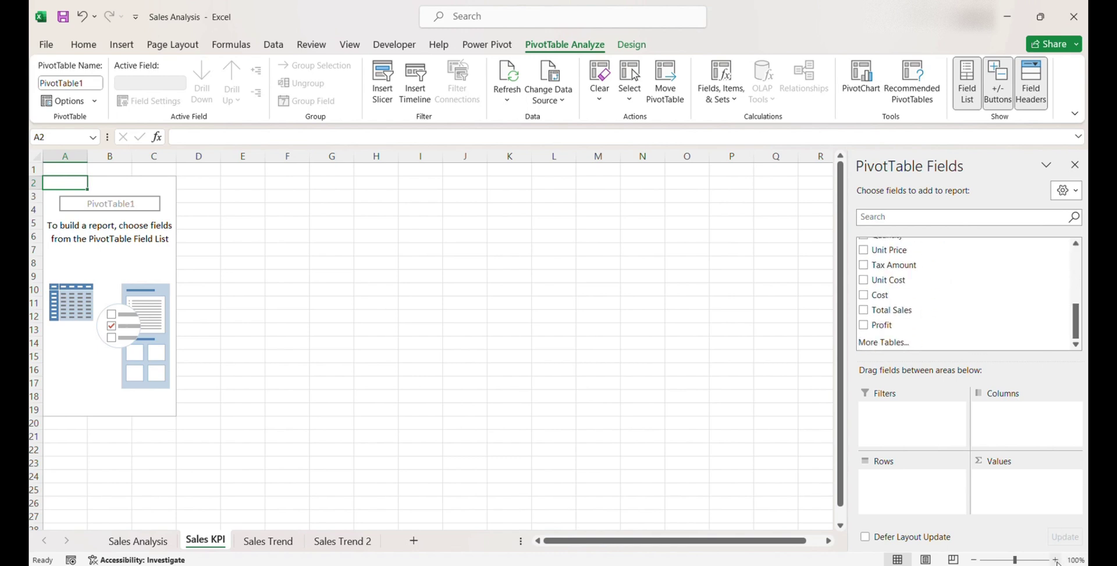
pyautogui.click(864, 325)
pyautogui.click(865, 310)
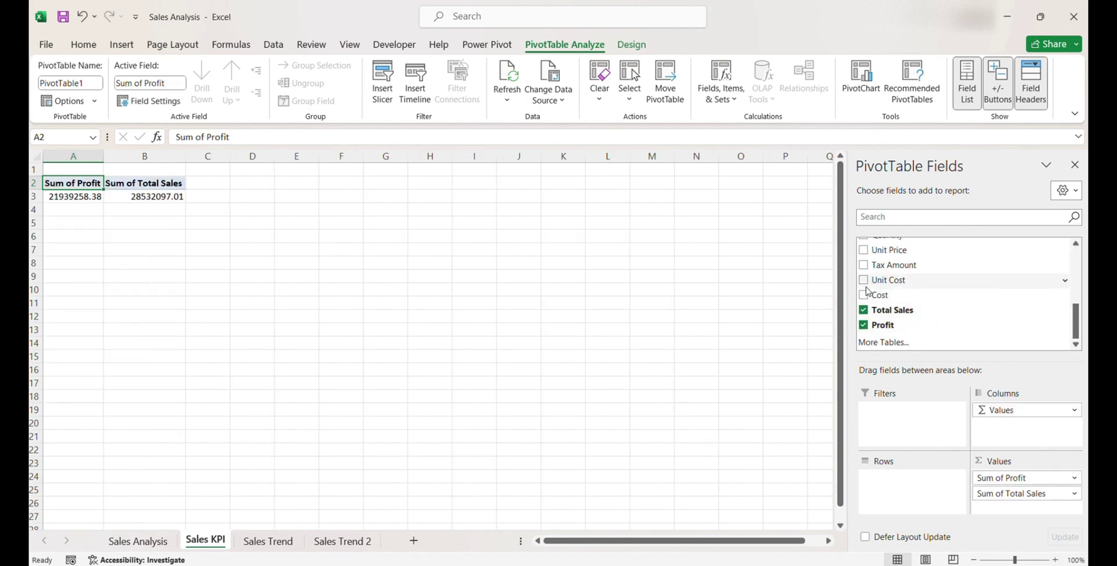
pyautogui.click(864, 265)
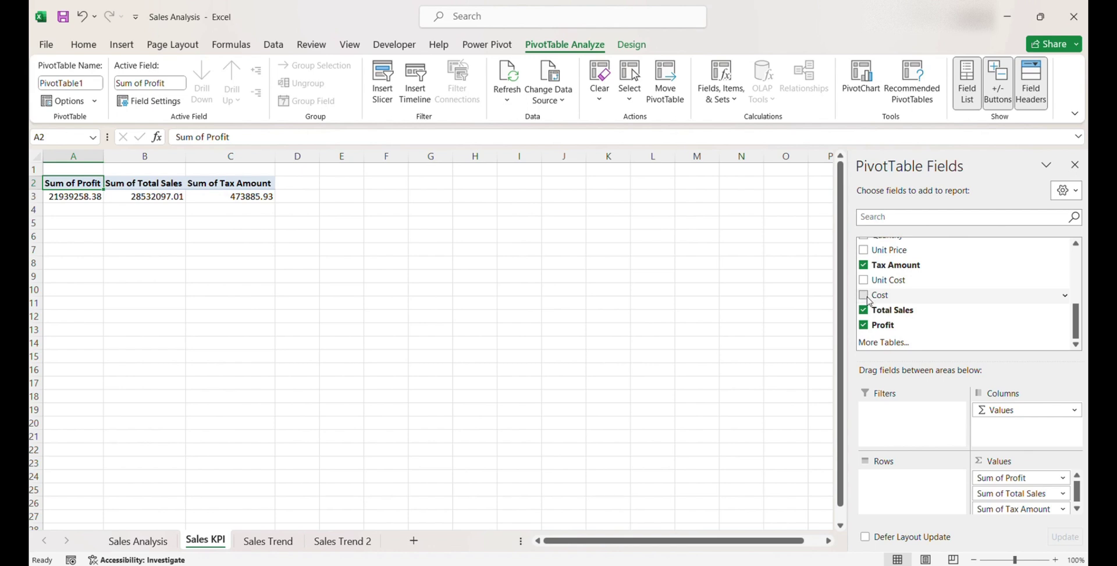
pyautogui.click(864, 294)
pyautogui.scroll(2, 869, 297)
pyautogui.click(864, 268)
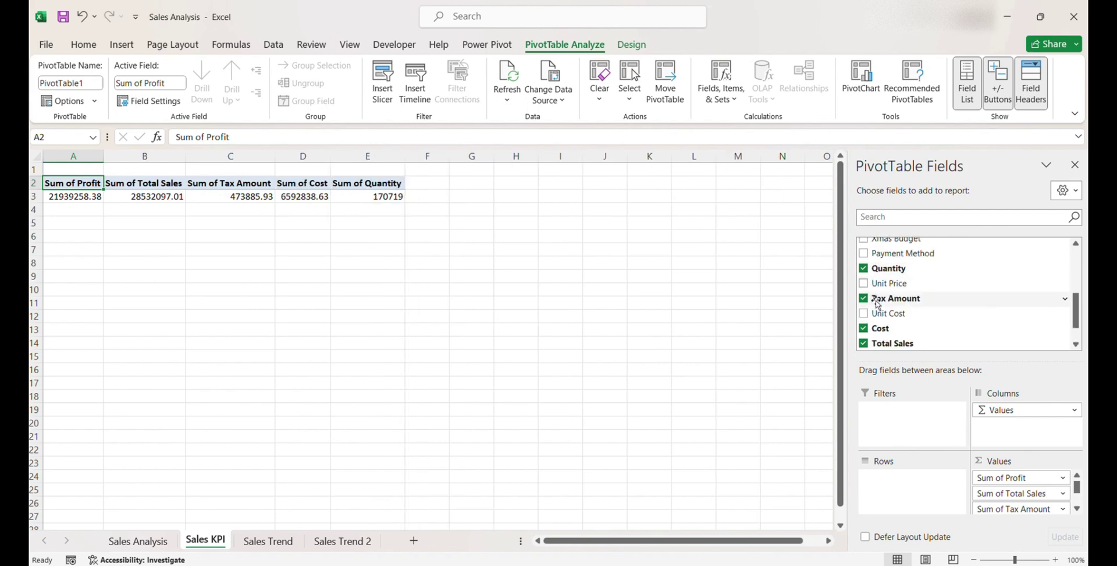
pyautogui.scroll(1, 878, 303)
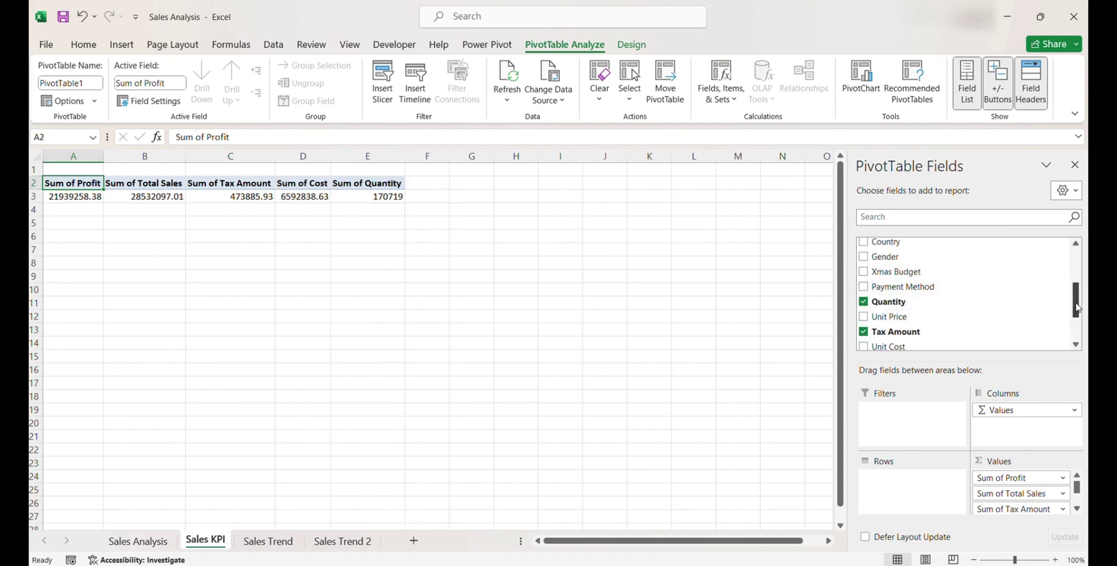
pyautogui.scroll(3, 1076, 300)
# Merge and center cells A1:E1 above the PivotTable and enter the title "Summary Statistics".
pyautogui.moveTo(70, 169); pyautogui.dragTo(344, 170)
pyautogui.click(453, 94)
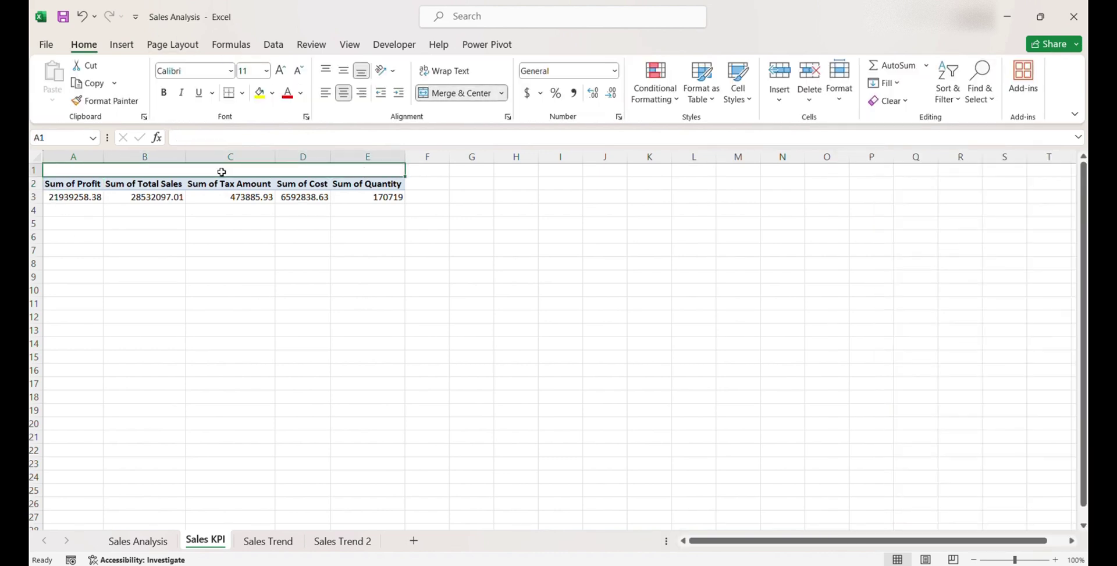
pyautogui.write('Summary Statistics')
pyautogui.press('Return')
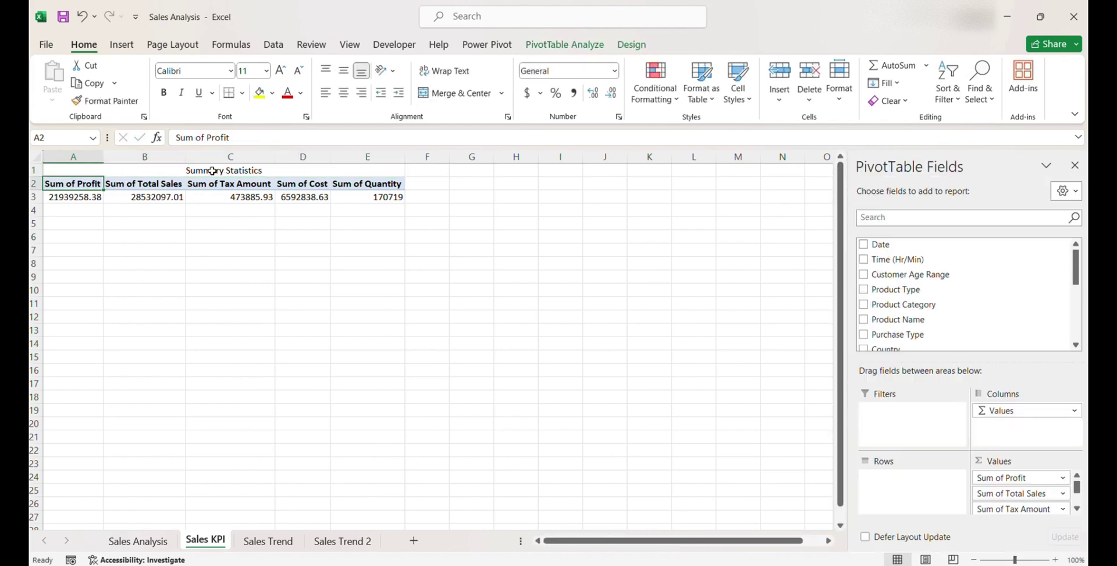
# Give the Summary Statistics title cell a yellow fill and make its text bold.
pyautogui.click(213, 171)
pyautogui.click(267, 94)
pyautogui.click(302, 343)
pyautogui.click(272, 169)
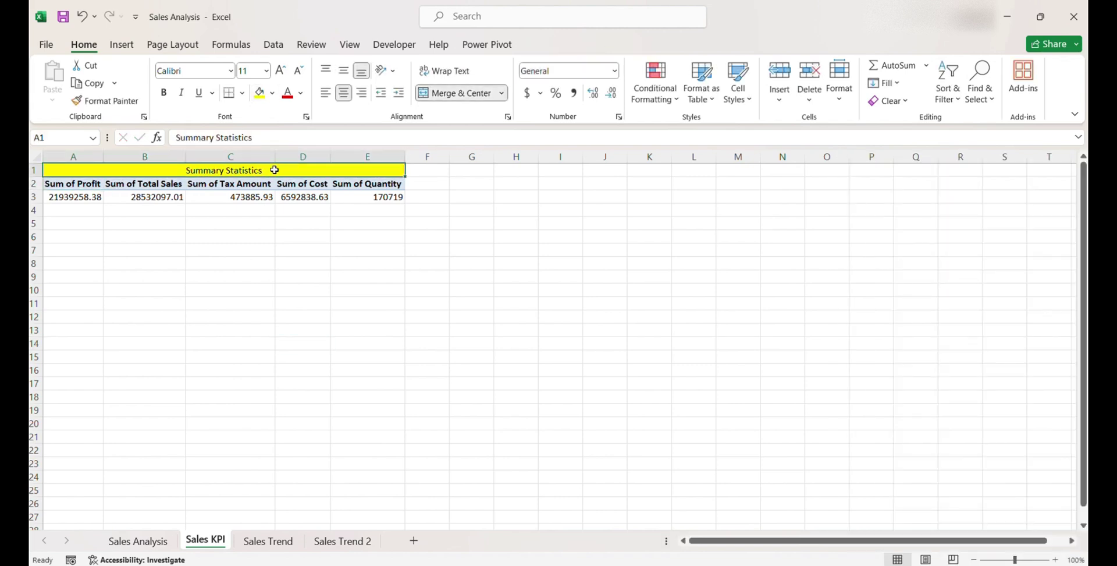
pyautogui.hotkey('ctrl', 'b')
pyautogui.click(291, 262)
# Copy the whole PivotTable from the Sales KPI sheet and paste it at cell A2 of the Sales Trend sheet.
pyautogui.click(275, 542)
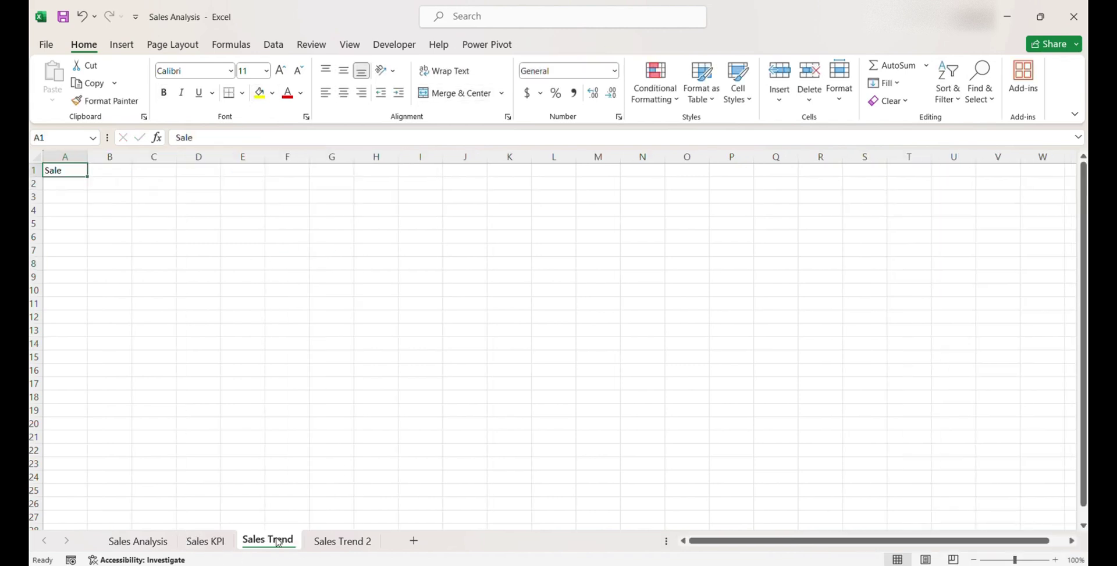
pyautogui.click(197, 543)
pyautogui.click(63, 186)
pyautogui.hotkey('ctrl', 'shift', 'Right')
pyautogui.hotkey('ctrl', 'shift', 'Down')
pyautogui.hotkey('ctrl', 'c')
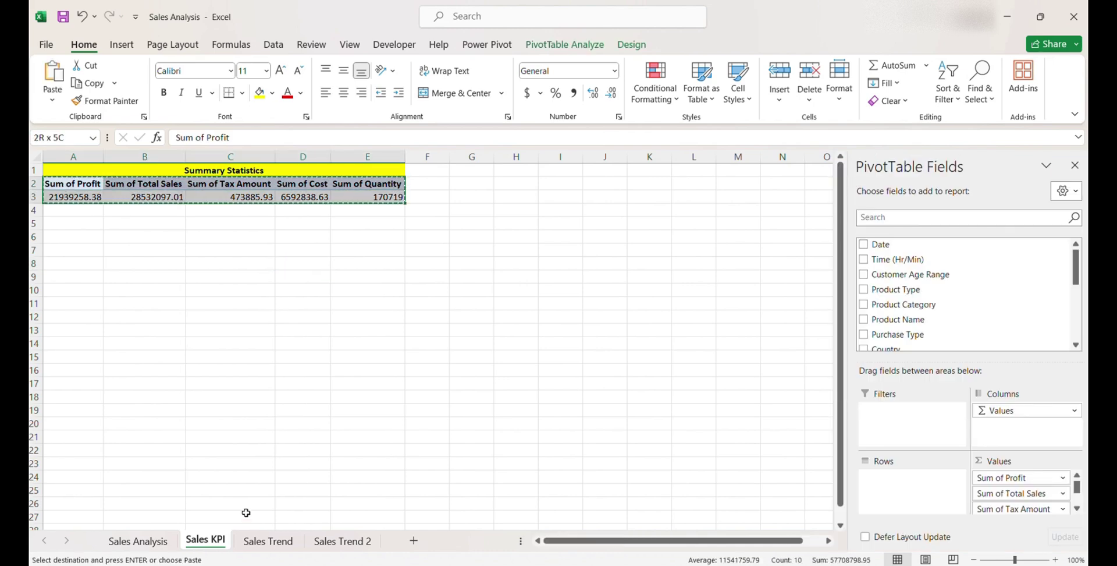
pyautogui.click(260, 539)
pyautogui.click(70, 184)
pyautogui.hotkey('ctrl', 'v')
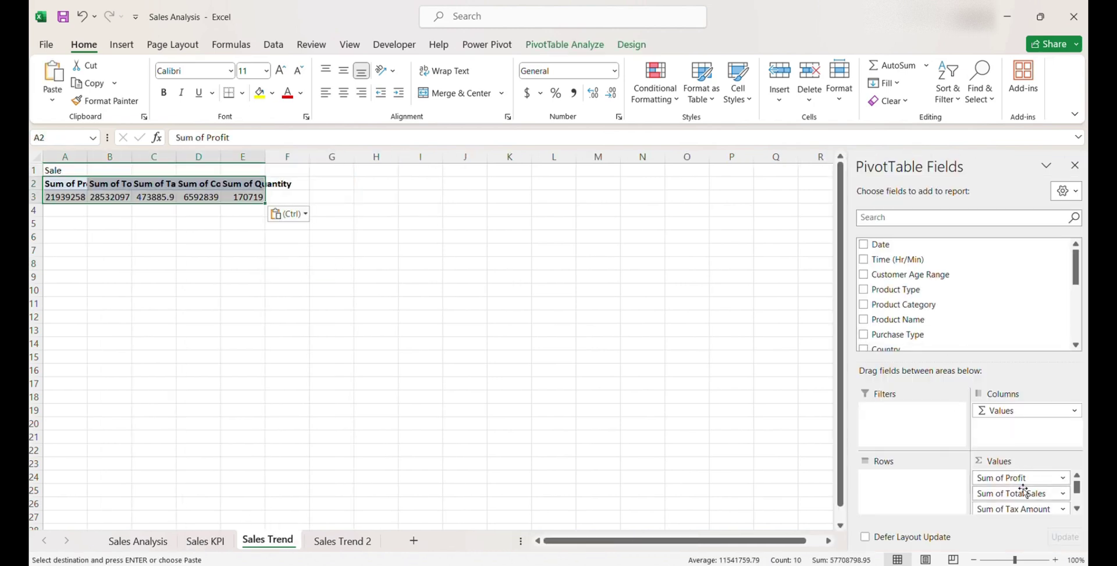
# Remove every value except Sum of Profit from the copied PivotTable and add Product Category as its row field.
pyautogui.moveTo(1038, 498); pyautogui.dragTo(803, 474)
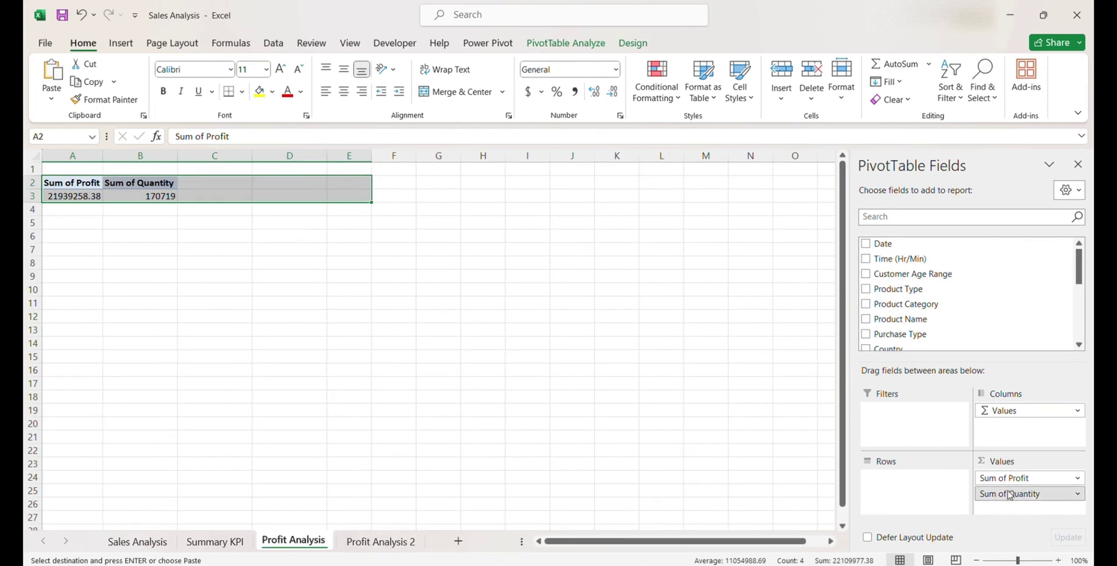
pyautogui.moveTo(1010, 495); pyautogui.dragTo(928, 289)
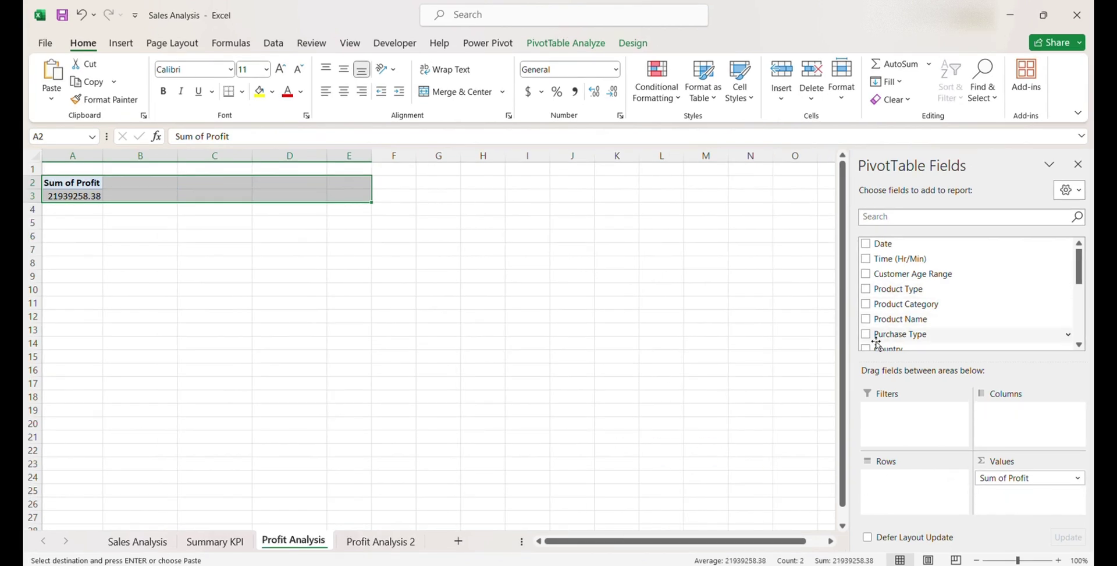
pyautogui.click(866, 304)
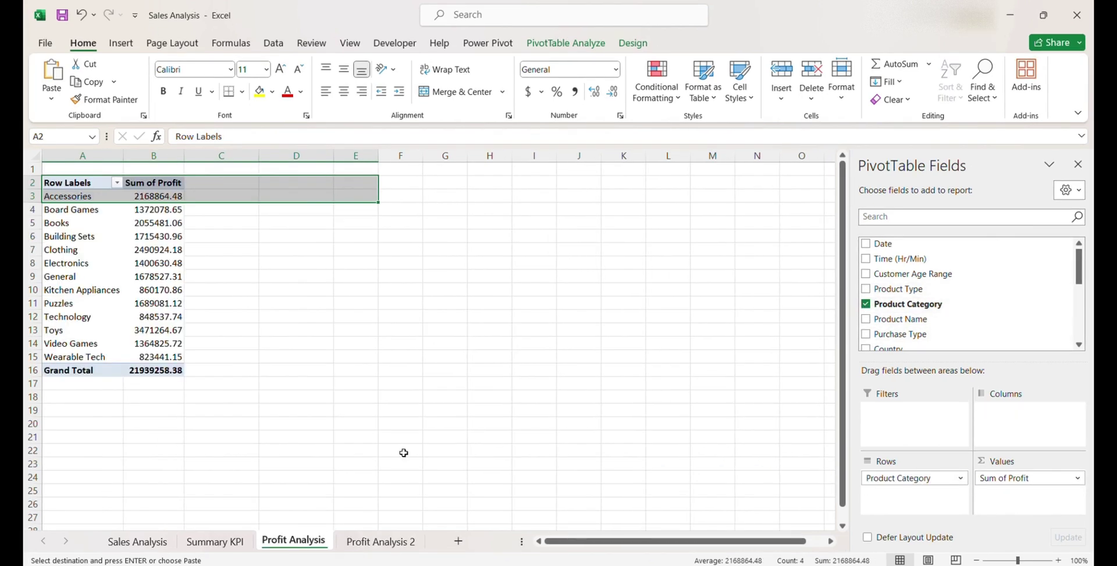
# Format the Sum of Profit figures in B3:B16, including the grand total, in dollar accounting format.
pyautogui.click(90, 218)
pyautogui.click(86, 189)
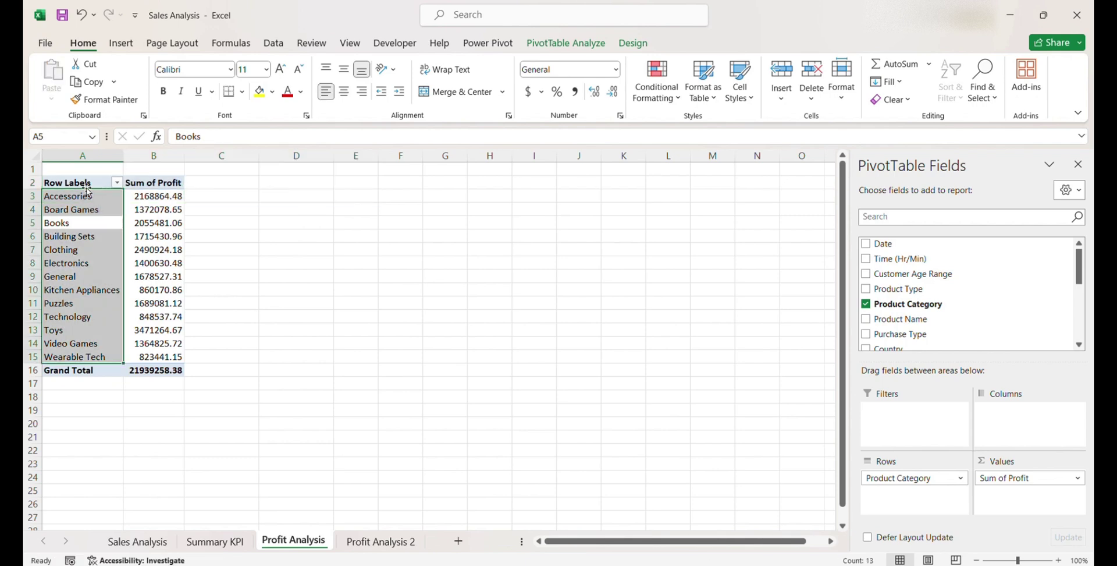
pyautogui.click(151, 182)
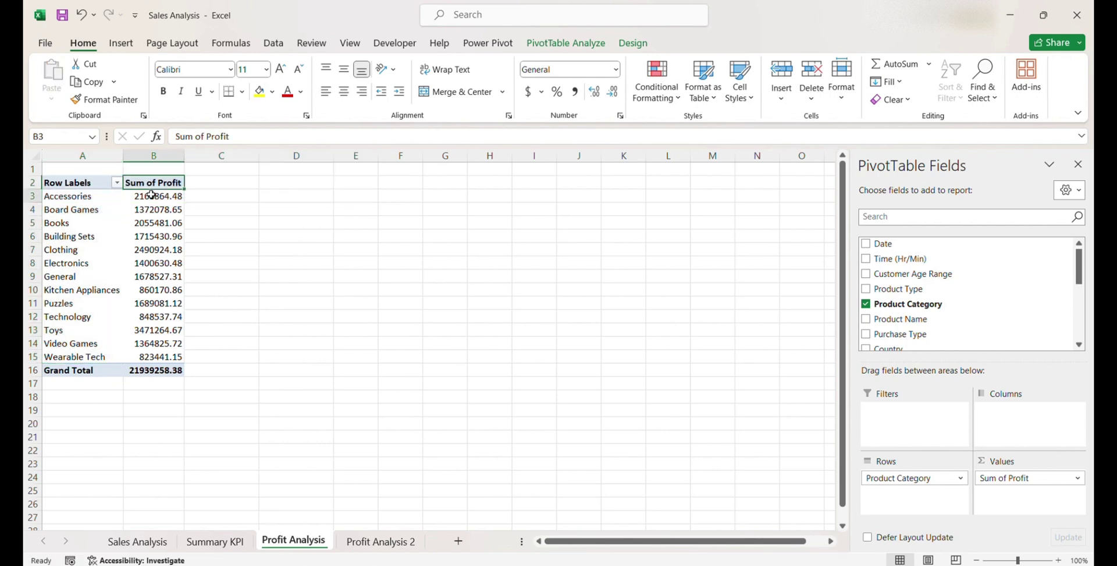
pyautogui.moveTo(153, 196); pyautogui.dragTo(154, 370)
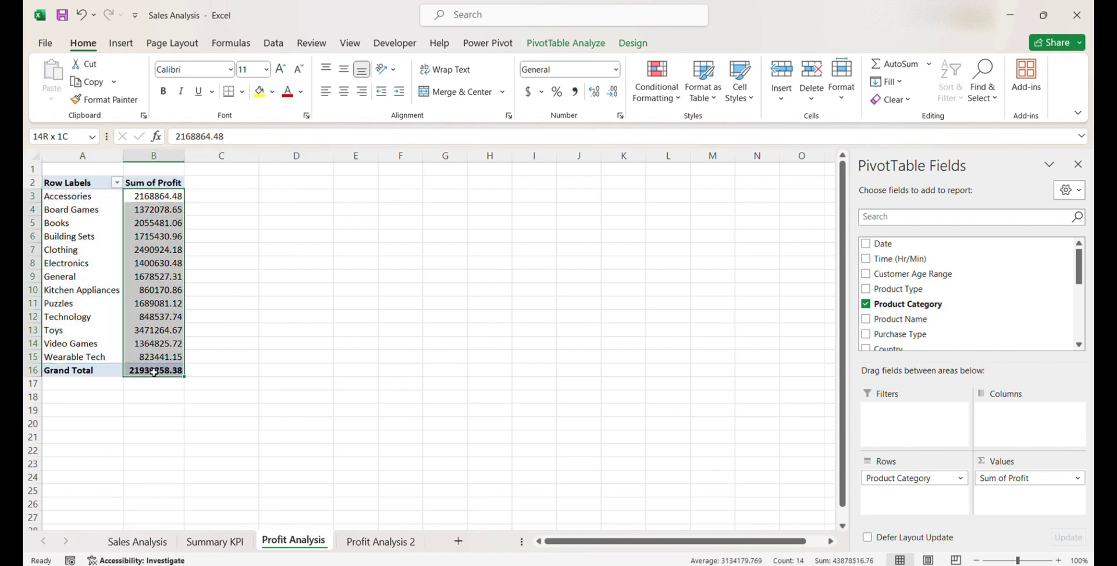
pyautogui.click(527, 91)
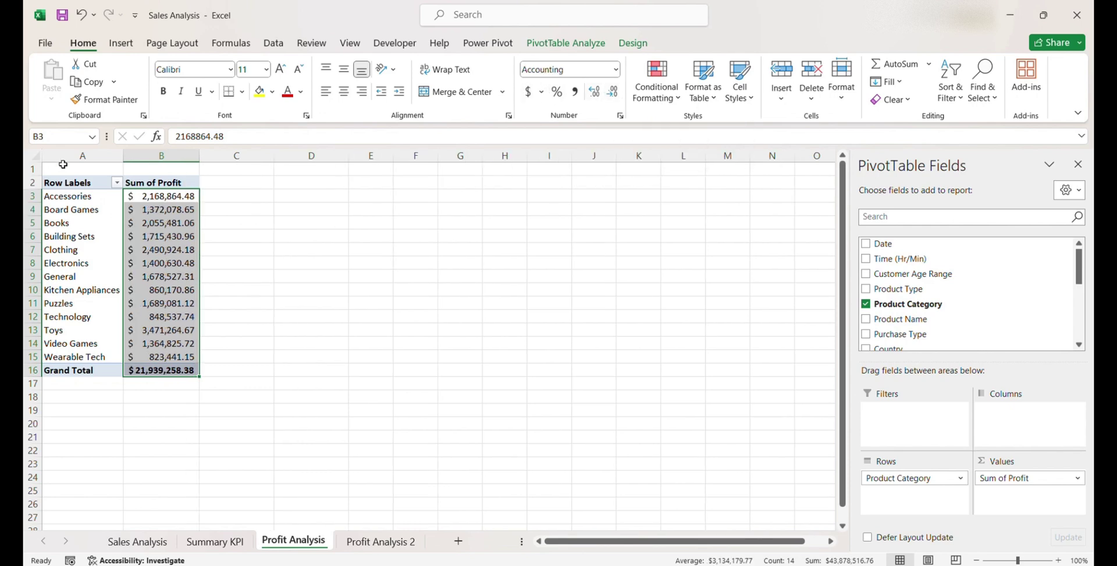
# Copy the product category PivotTable to cell E2 and widen columns E and F to fit their contents.
pyautogui.click(70, 187)
pyautogui.click(71, 181)
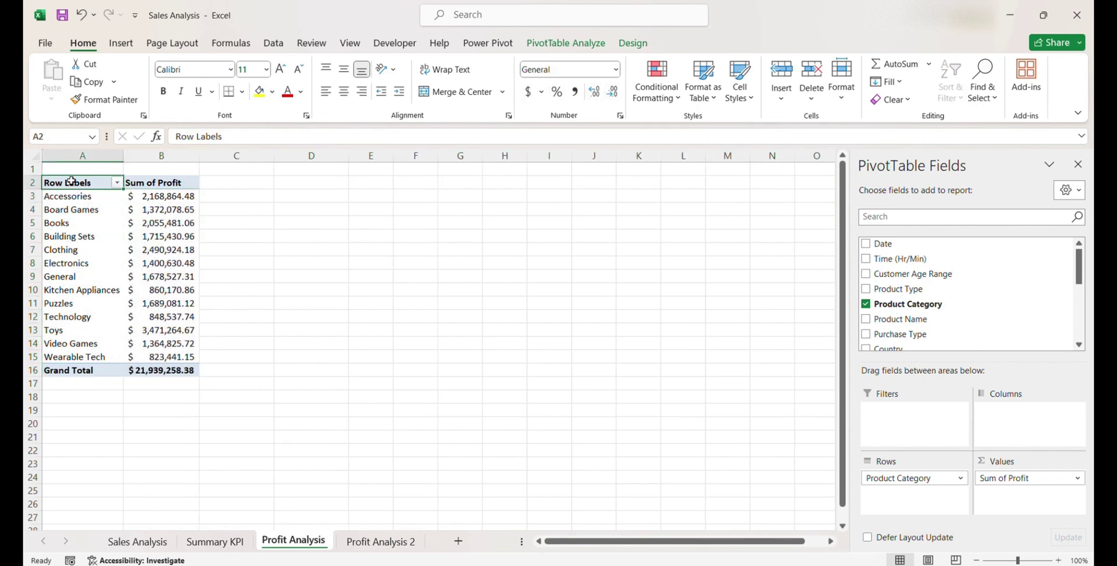
pyautogui.hotkey('ctrl', 'shift', 'Right')
pyautogui.hotkey('ctrl', 'shift', 'Down')
pyautogui.hotkey('ctrl', 'c')
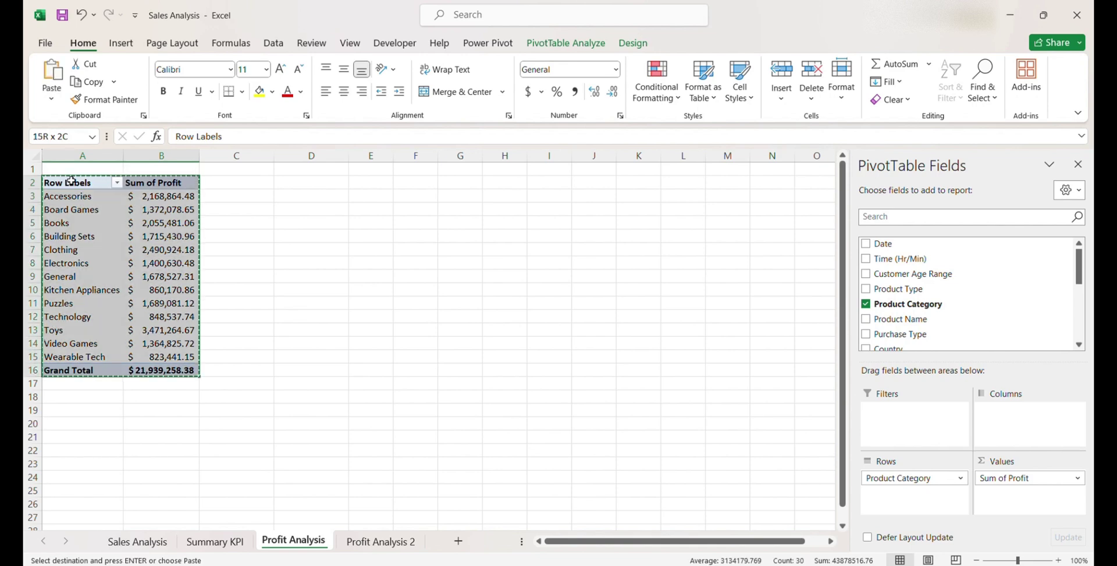
pyautogui.click(371, 177)
pyautogui.hotkey('ctrl', 'v')
pyautogui.doubleClick(393, 156)
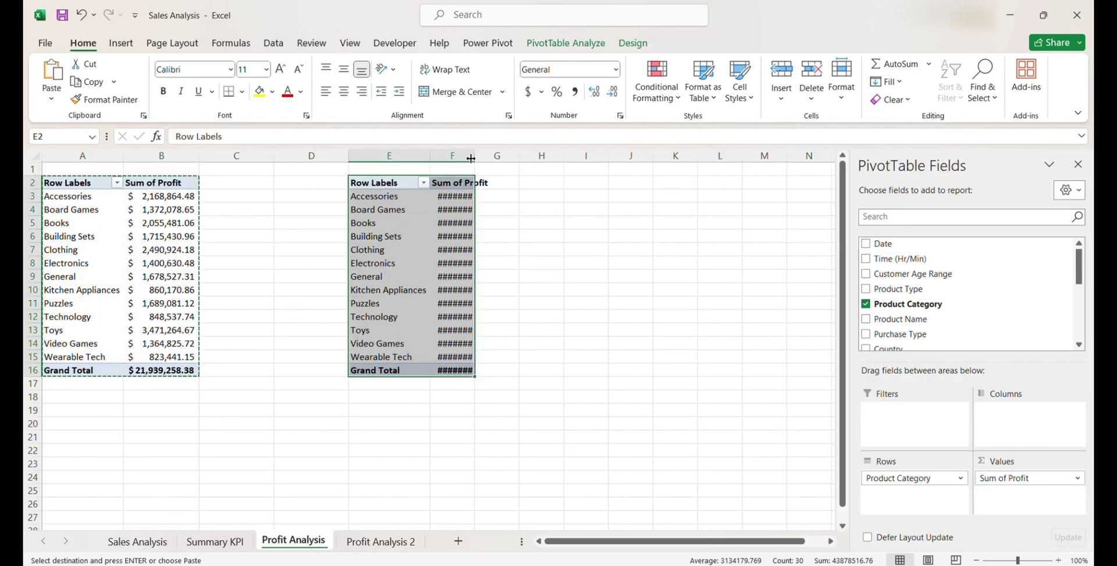
pyautogui.doubleClick(476, 156)
# Replace Product Category with Date as the copied PivotTable's row field, keeping only the Years level.
pyautogui.moveTo(899, 478); pyautogui.dragTo(745, 478)
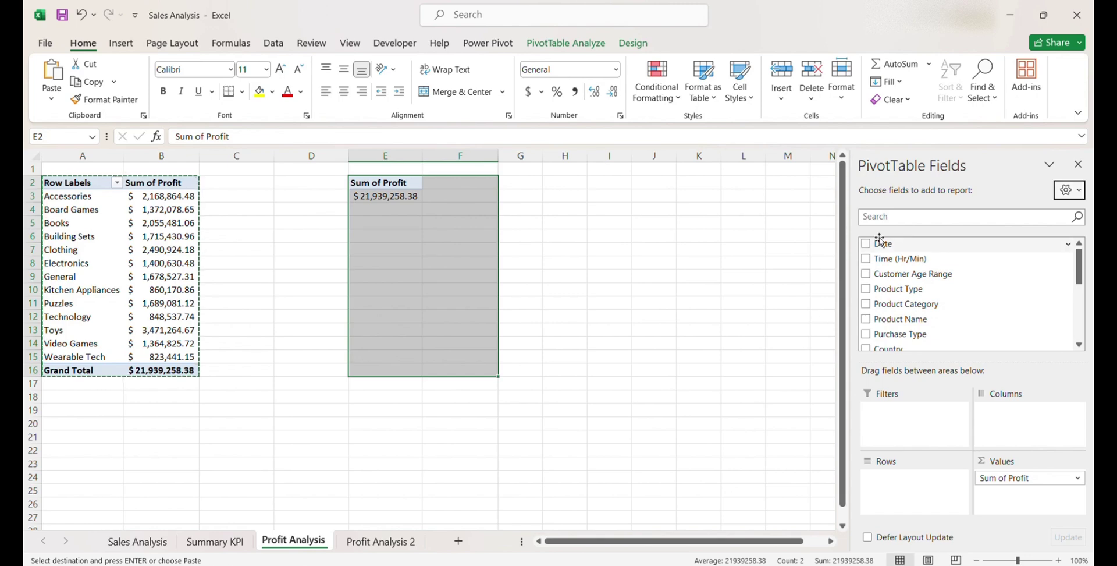
pyautogui.moveTo(881, 243); pyautogui.dragTo(713, 497)
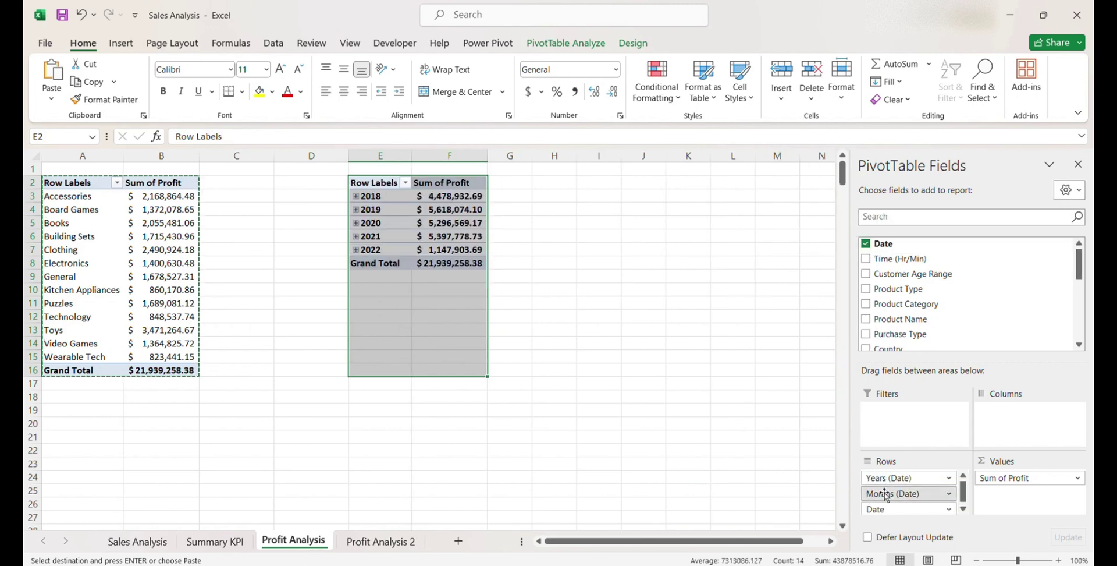
pyautogui.moveTo(886, 493); pyautogui.dragTo(487, 301)
pyautogui.click(539, 241)
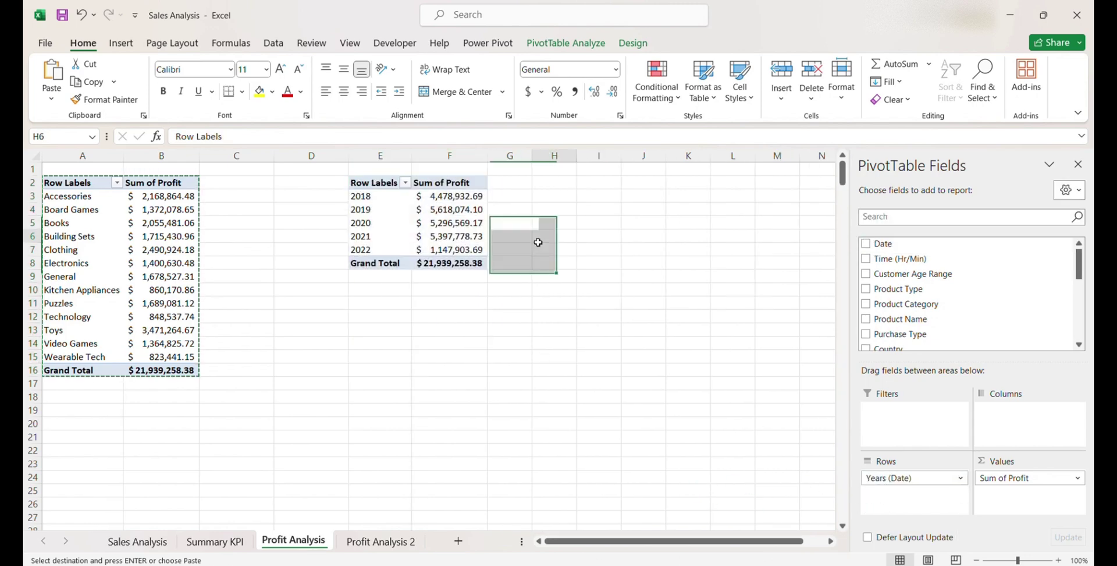
# Copy the yearly profit PivotTable to cell E14 and replace the copy's Years row field with Gender.
pyautogui.moveTo(373, 183); pyautogui.dragTo(480, 264)
pyautogui.hotkey('ctrl', 'c')
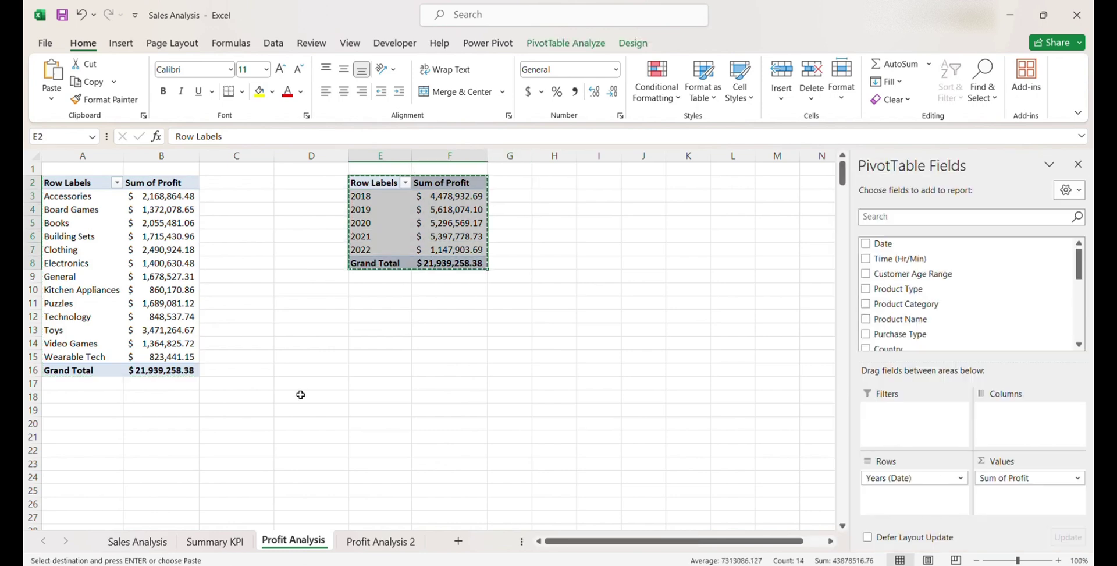
pyautogui.click(376, 344)
pyautogui.hotkey('ctrl', 'v')
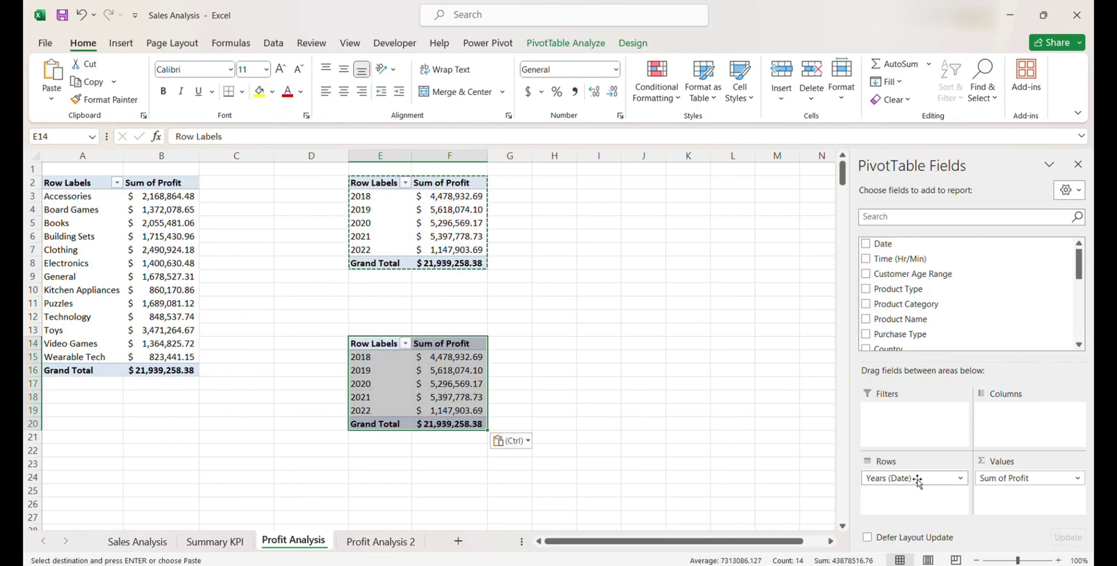
pyautogui.moveTo(900, 481); pyautogui.dragTo(720, 482)
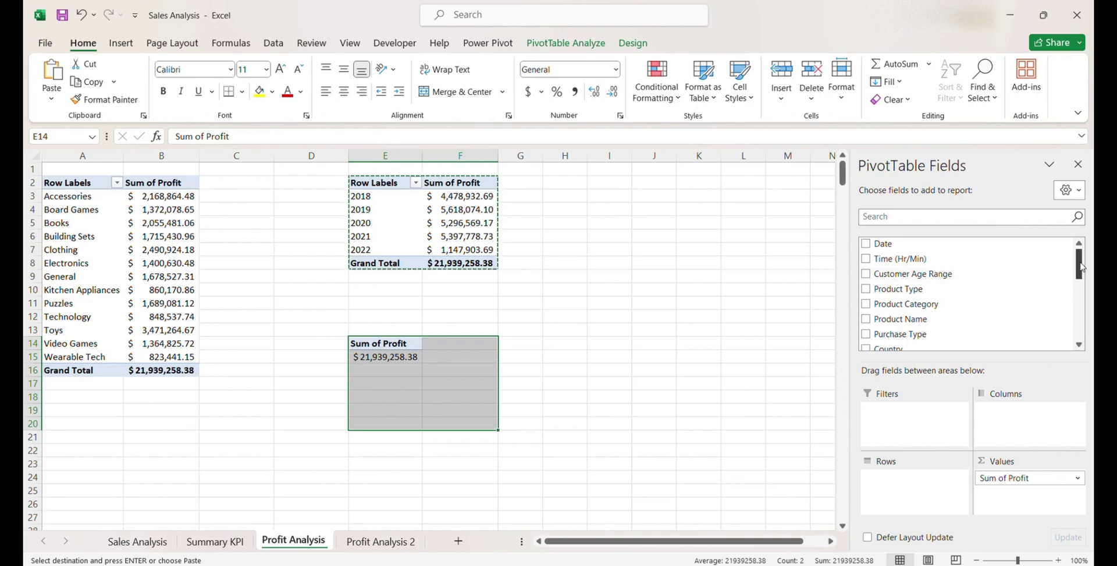
pyautogui.moveTo(1077, 256); pyautogui.dragTo(1085, 283)
pyautogui.moveTo(878, 309); pyautogui.dragTo(906, 489)
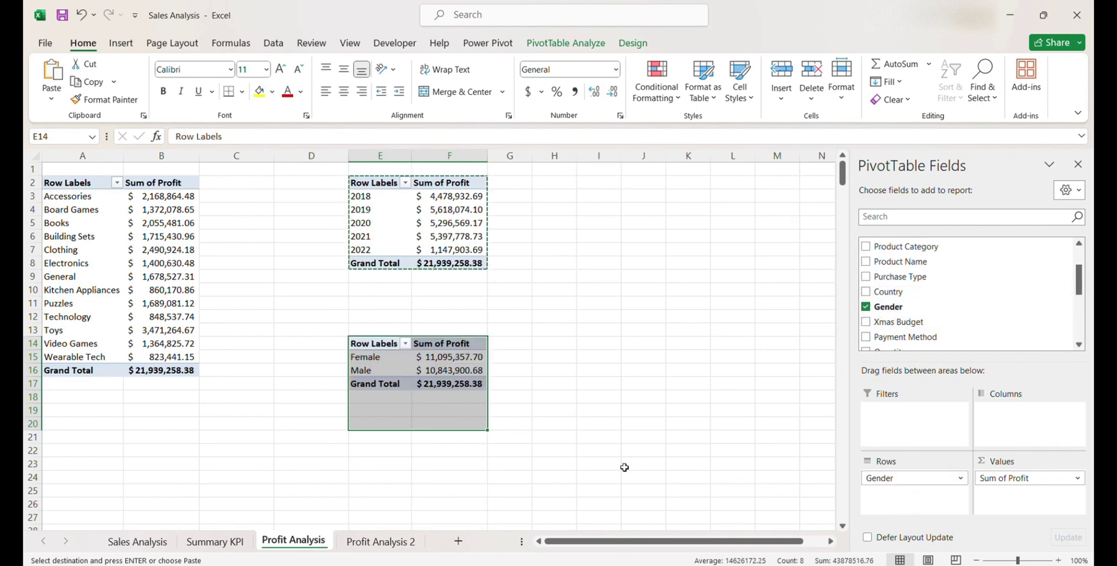
pyautogui.click(408, 355)
# Merge and center E12:F13 above the gender PivotTable and enter the title "Profit by Gender".
pyautogui.moveTo(382, 330); pyautogui.dragTo(457, 317)
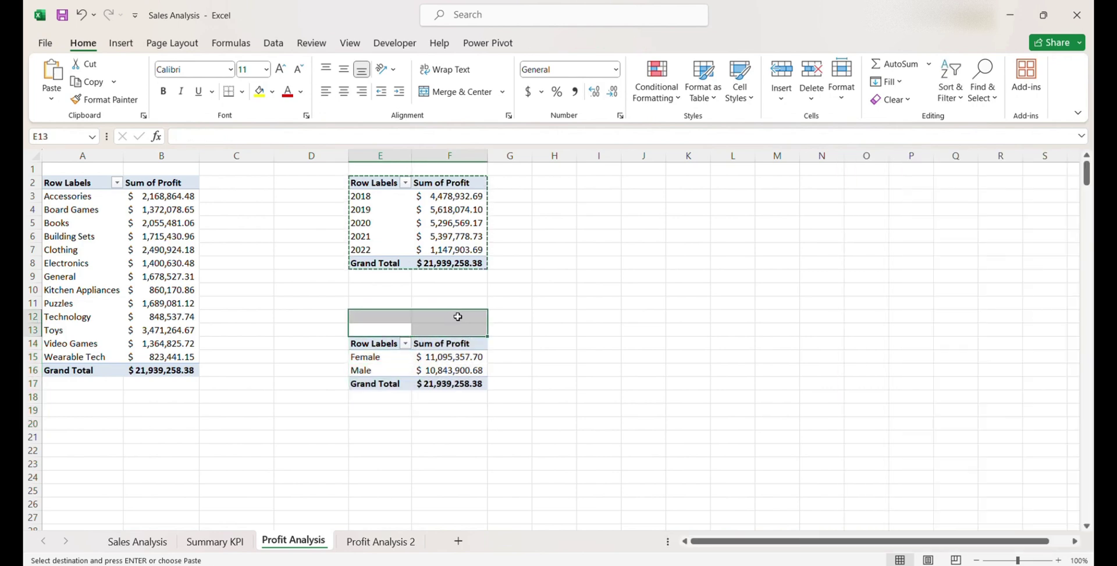
pyautogui.click(469, 93)
pyautogui.doubleClick(404, 326)
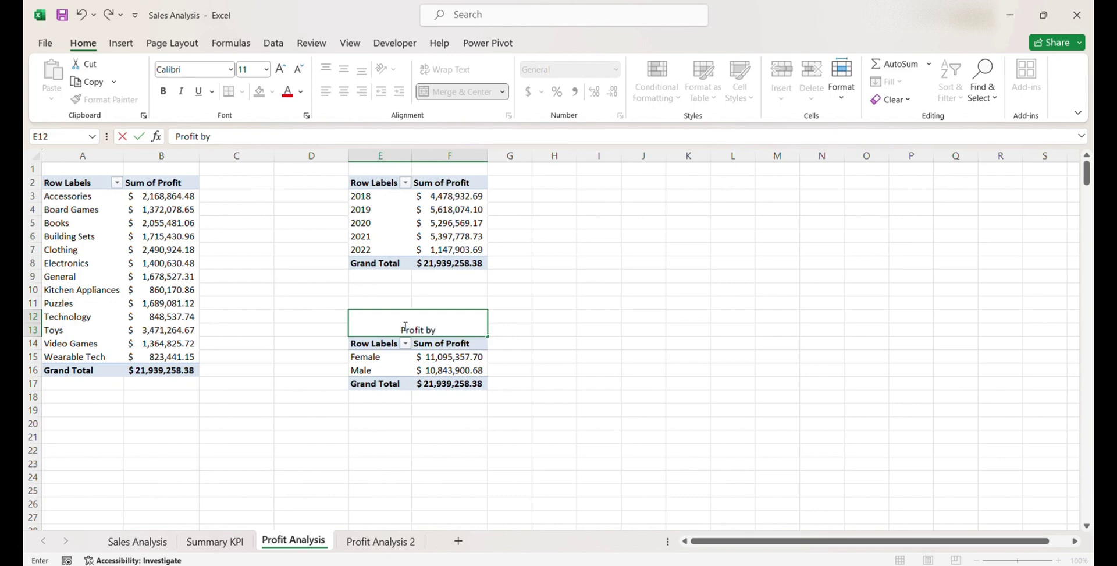
pyautogui.write('Profit by Gender')
pyautogui.press('Return')
# Merge and center E1:F1 above the yearly PivotTable and enter the title "Profit Across Years".
pyautogui.moveTo(381, 168); pyautogui.dragTo(449, 168)
pyautogui.click(483, 97)
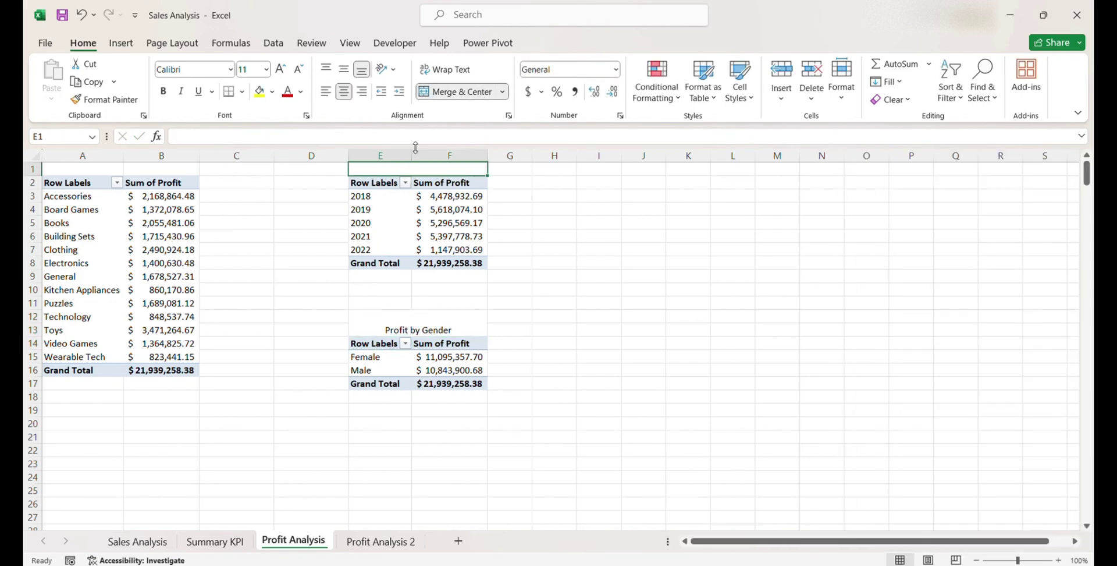
pyautogui.write('Profit Ac')
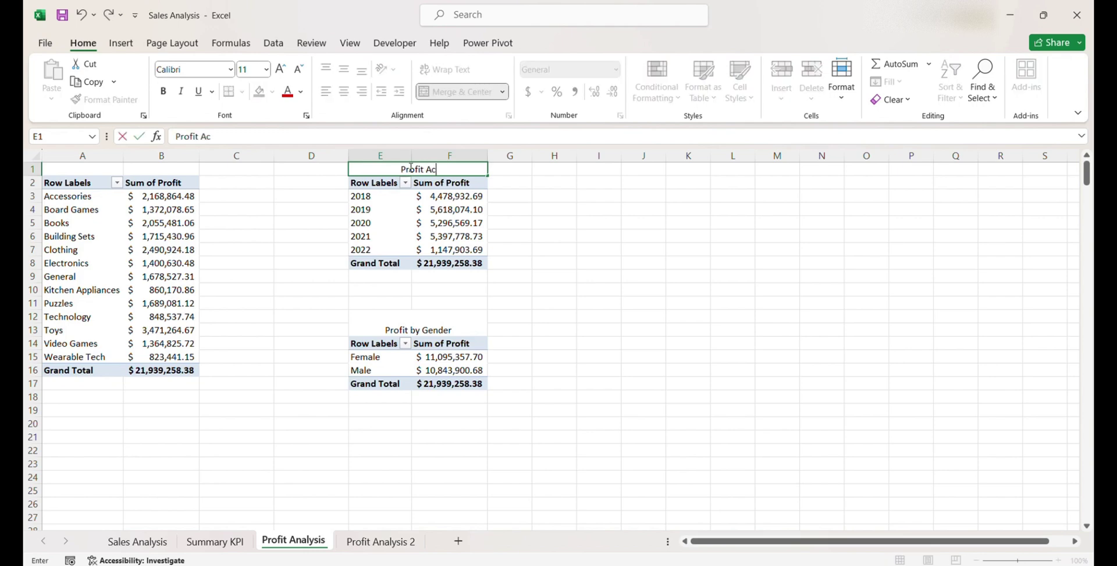
pyautogui.write('ross Years')
pyautogui.press('Return')
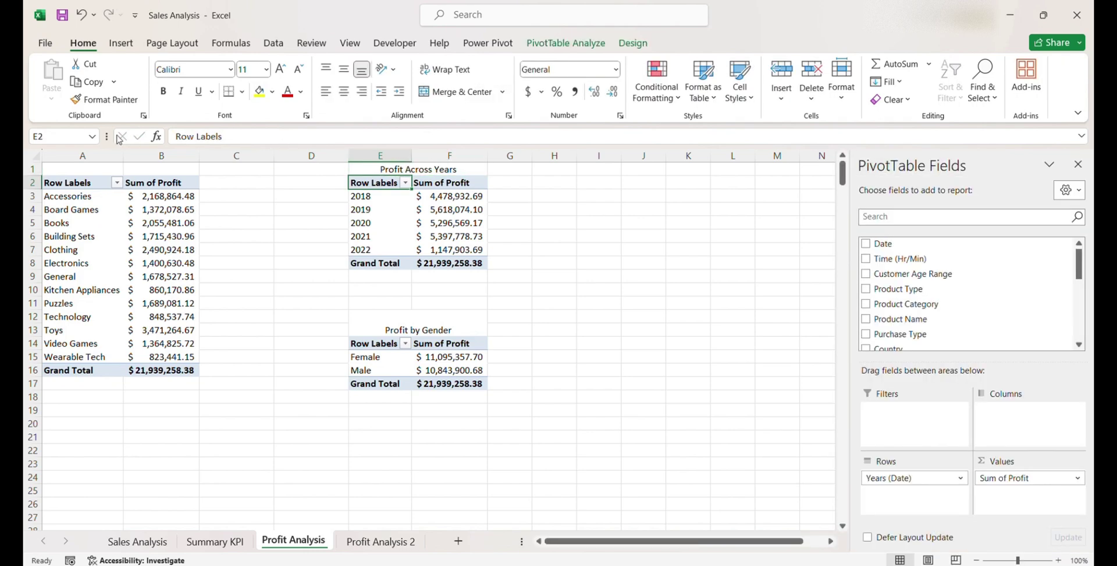
# Merge and center A1:B1 above the category PivotTable and enter the title "Profit by Product Category".
pyautogui.moveTo(91, 174); pyautogui.dragTo(152, 169)
pyautogui.click(455, 91)
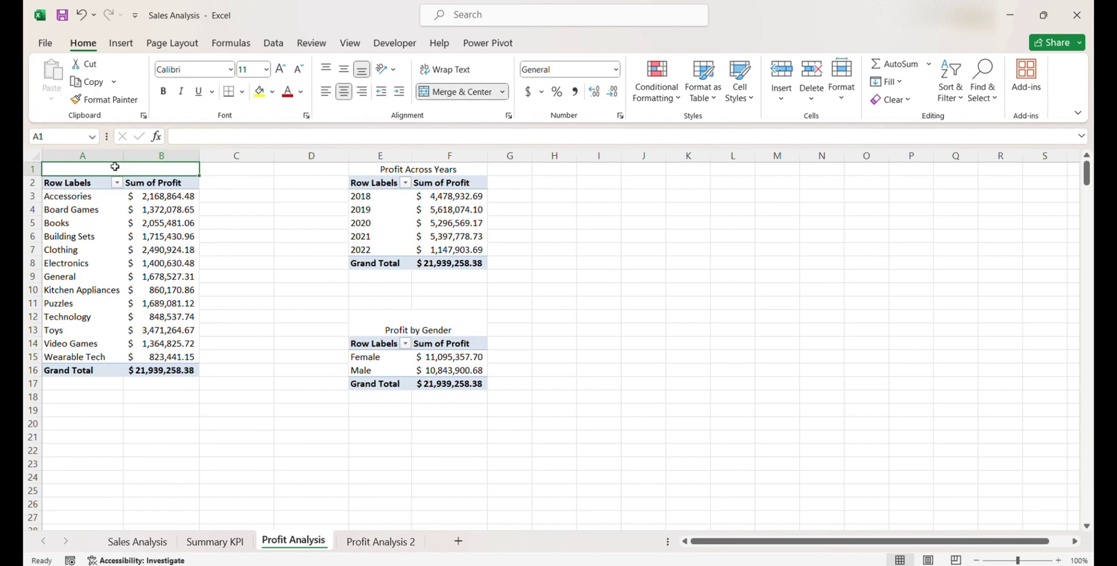
pyautogui.write('Profit by Prod')
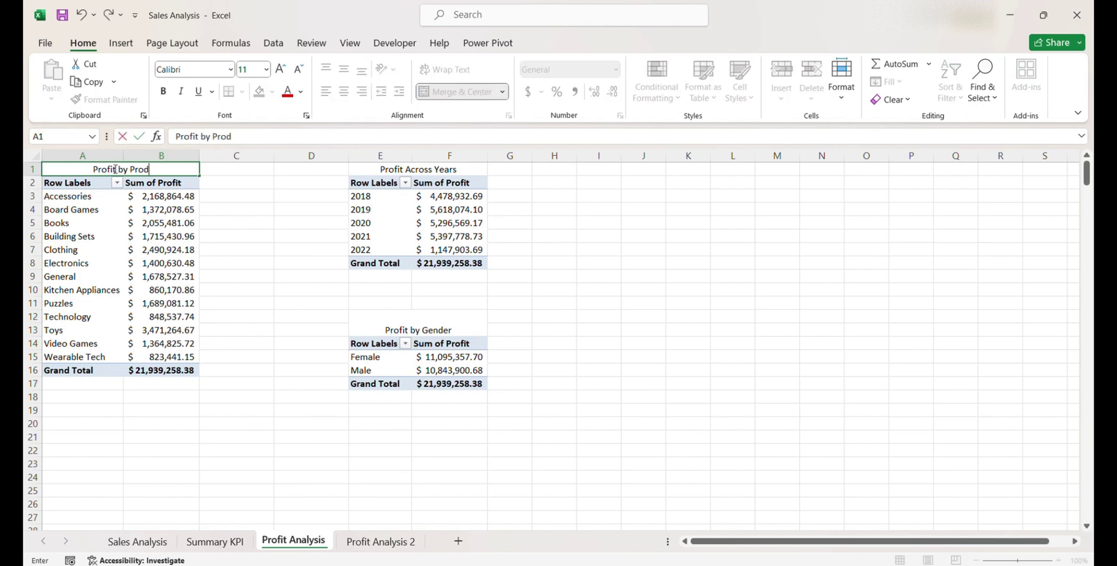
pyautogui.write('uct Category')
pyautogui.press('Return')
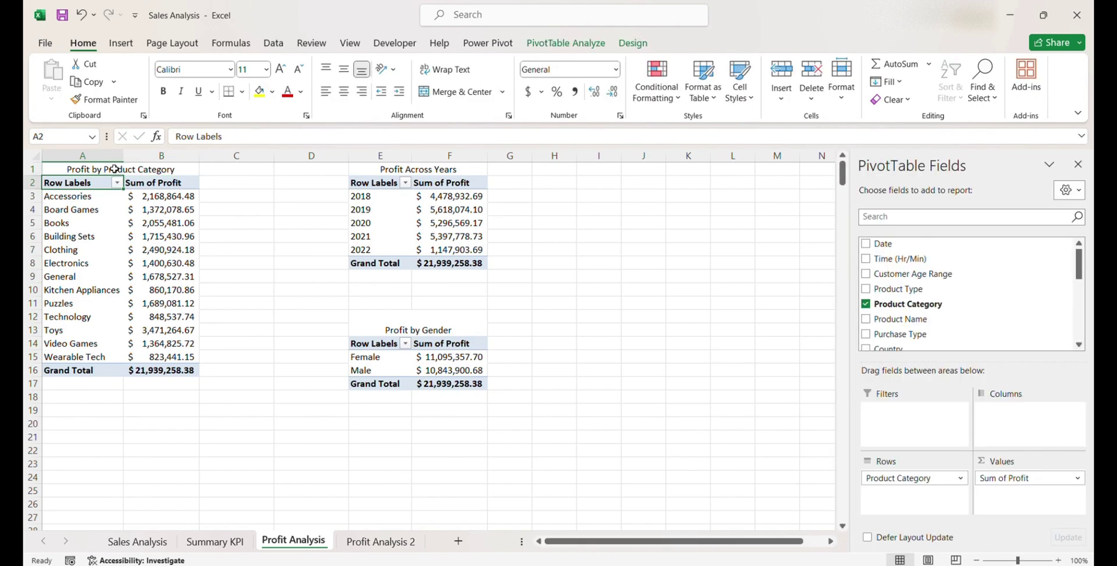
# Copy the gender PivotTable to cell I2 and replace the copy's Gender row field with Country.
pyautogui.moveTo(375, 343); pyautogui.dragTo(454, 383)
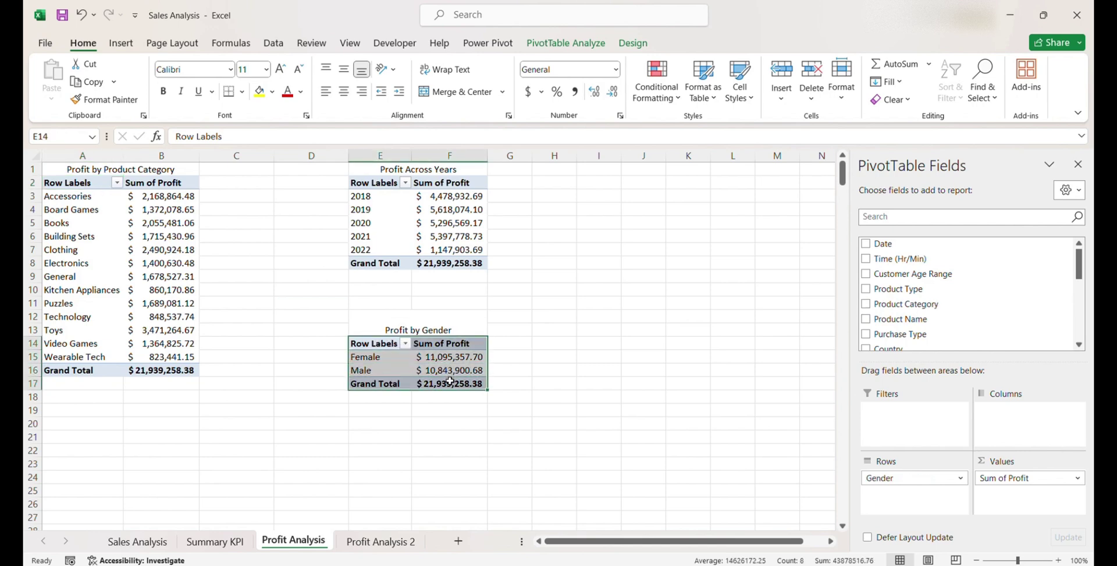
pyautogui.hotkey('ctrl', 'c')
pyautogui.click(601, 198)
pyautogui.click(602, 184)
pyautogui.hotkey('ctrl', 'v')
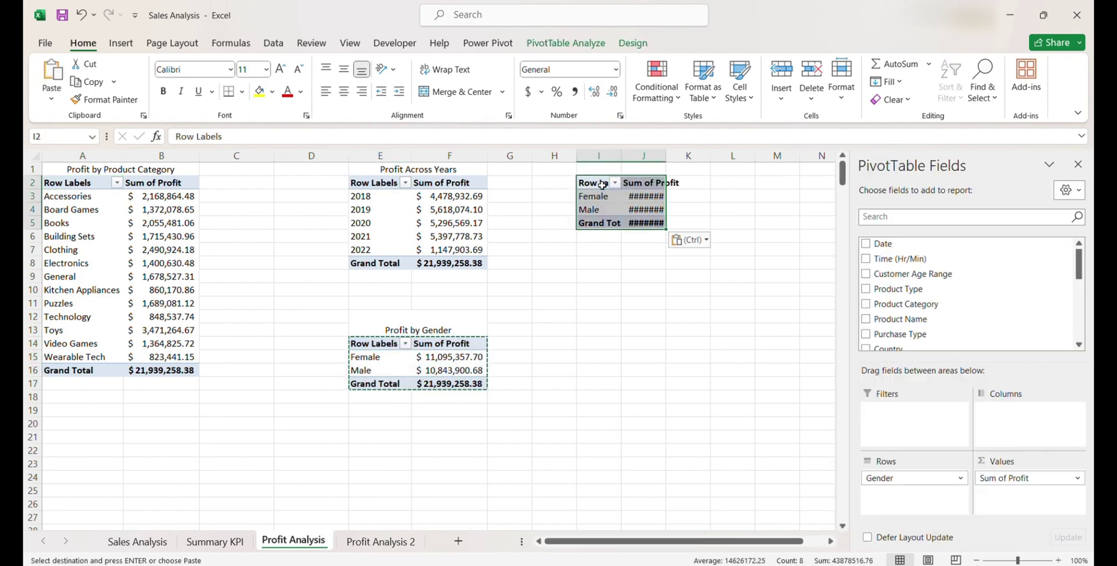
pyautogui.moveTo(907, 478); pyautogui.dragTo(738, 446)
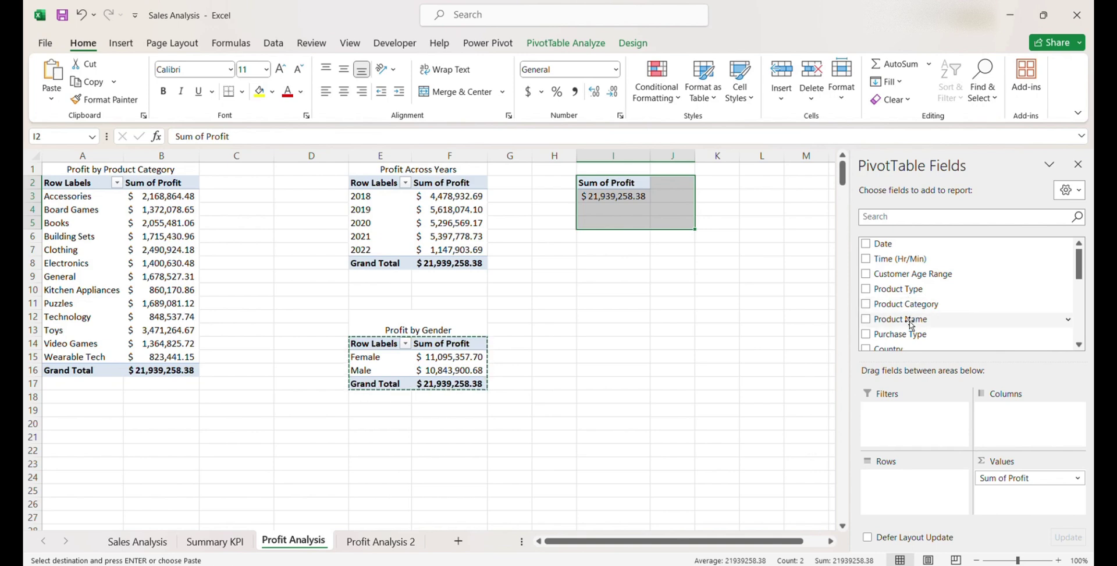
pyautogui.moveTo(887, 348); pyautogui.dragTo(908, 478)
pyautogui.click(681, 196)
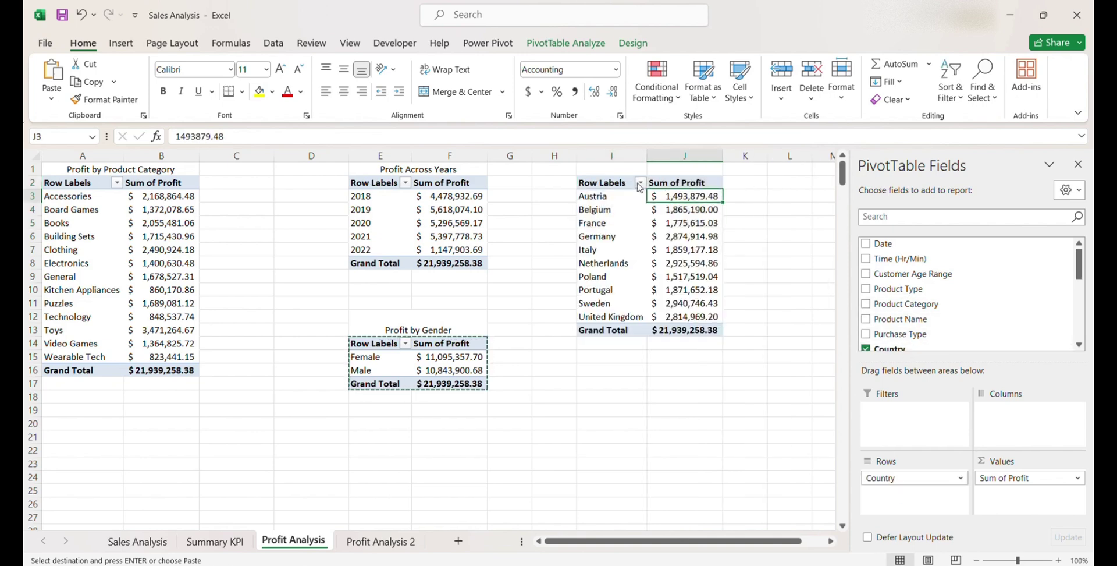
# Sort the countries in the PivotTable at I2 by Sum of Profit in ascending order.
pyautogui.click(640, 183)
pyautogui.click(563, 241)
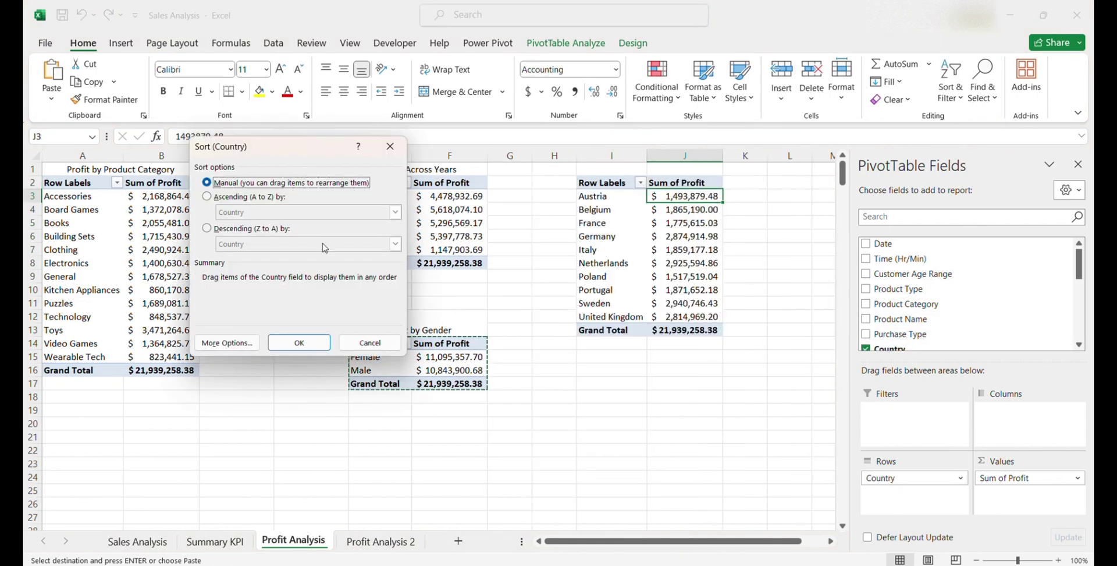
pyautogui.click(208, 197)
pyautogui.click(395, 212)
pyautogui.click(242, 229)
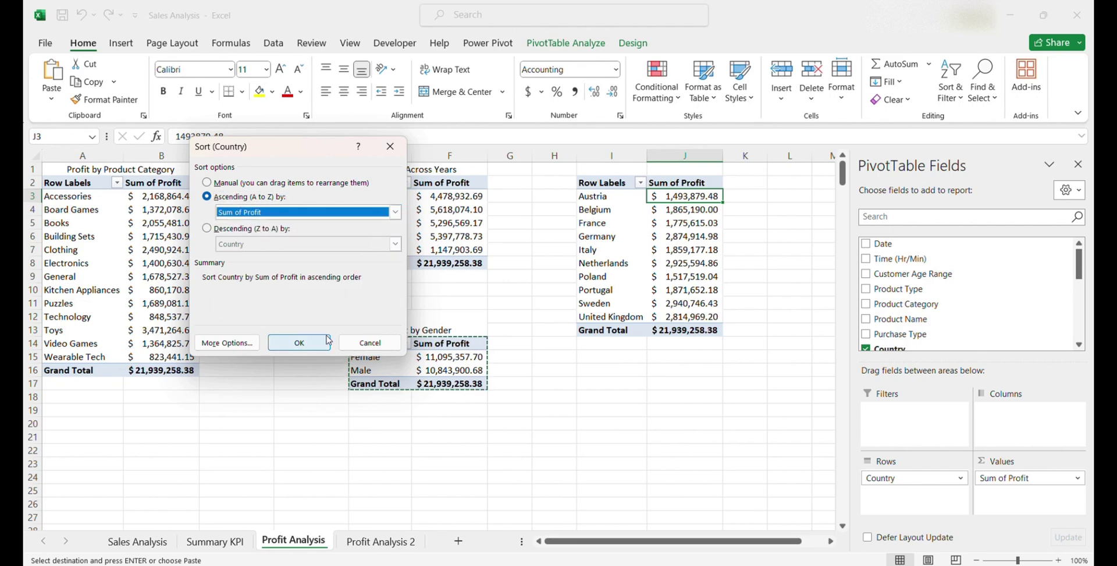
pyautogui.click(298, 343)
pyautogui.click(710, 371)
# Copy the country PivotTable to cell I18 and replace the copy's Country row field with Customer Age Range.
pyautogui.moveTo(599, 180); pyautogui.dragTo(698, 329)
pyautogui.click(587, 402)
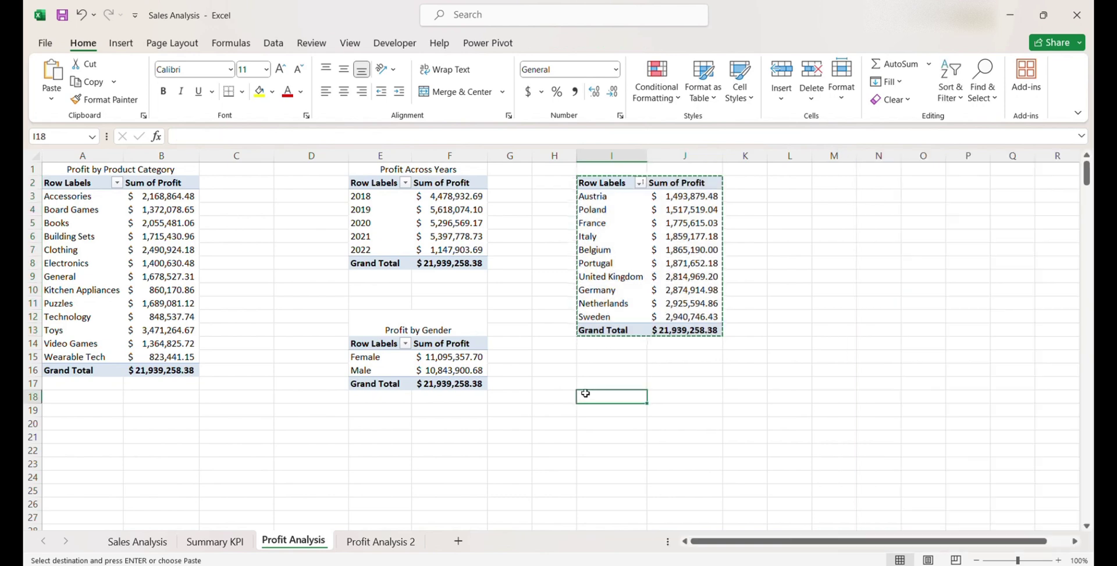
pyautogui.hotkey('ctrl', 'v')
pyautogui.moveTo(906, 478); pyautogui.dragTo(921, 334)
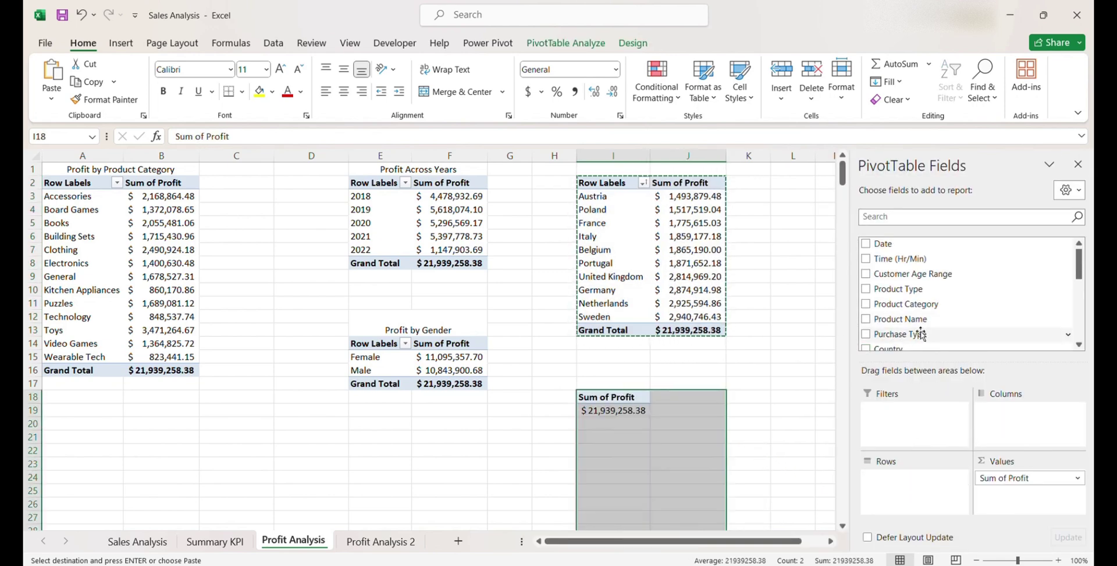
pyautogui.scroll(-1, 925, 336)
pyautogui.moveTo(913, 240); pyautogui.dragTo(912, 504)
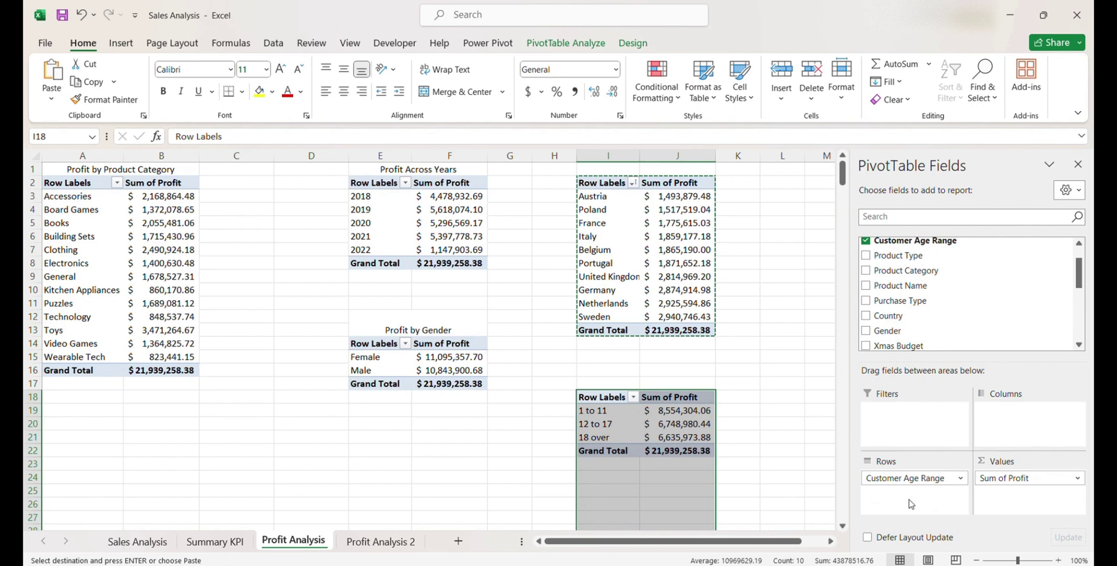
# Sort the customer age ranges in the PivotTable at I18 by Sum of Profit in ascending order.
pyautogui.click(692, 436)
pyautogui.click(633, 396)
pyautogui.click(512, 141)
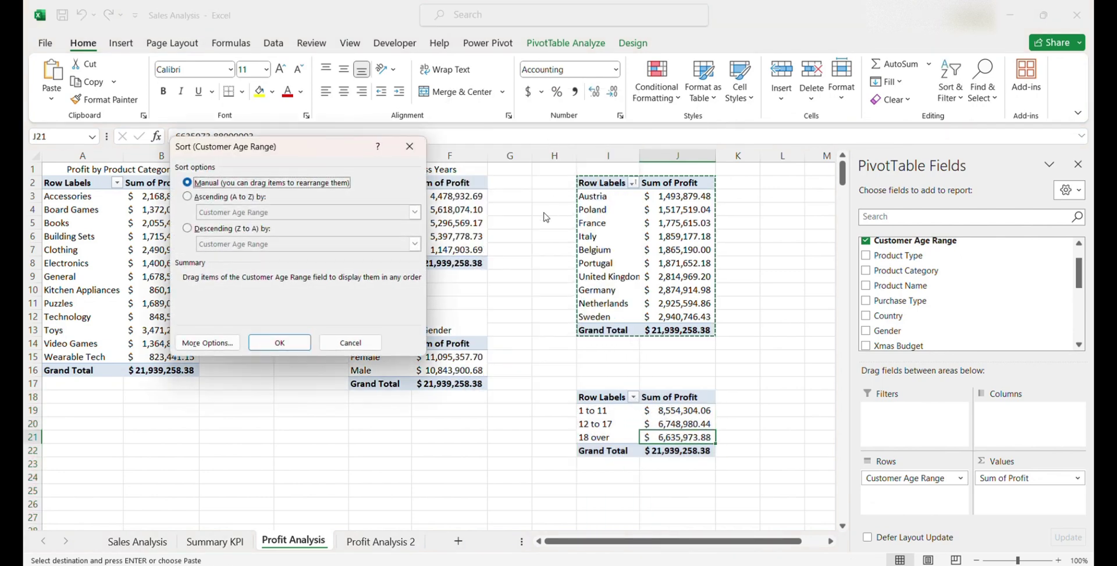
pyautogui.click(188, 196)
pyautogui.click(415, 212)
pyautogui.click(384, 238)
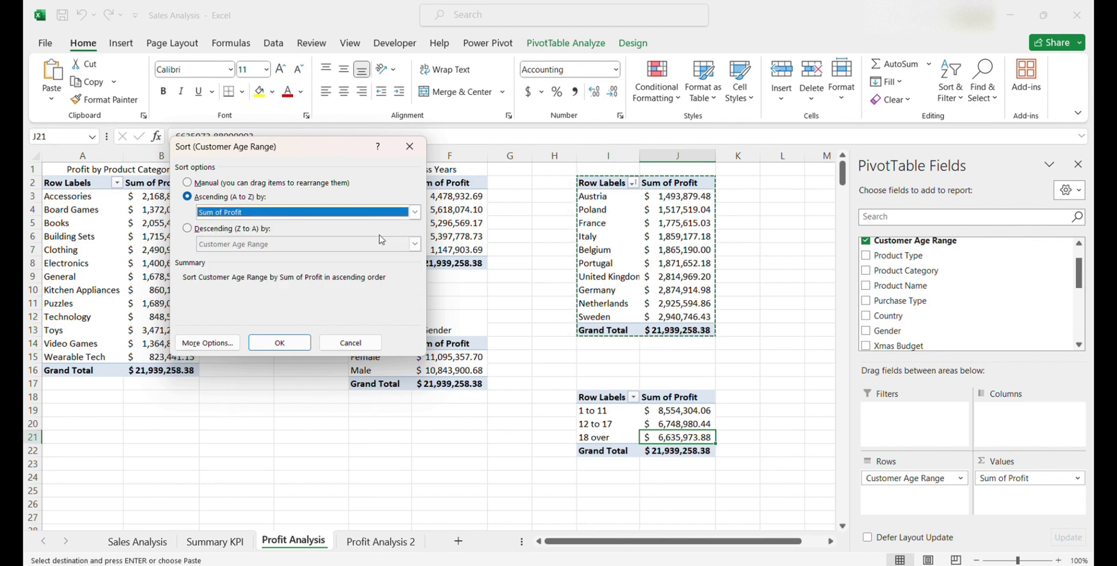
pyautogui.click(301, 342)
pyautogui.click(782, 436)
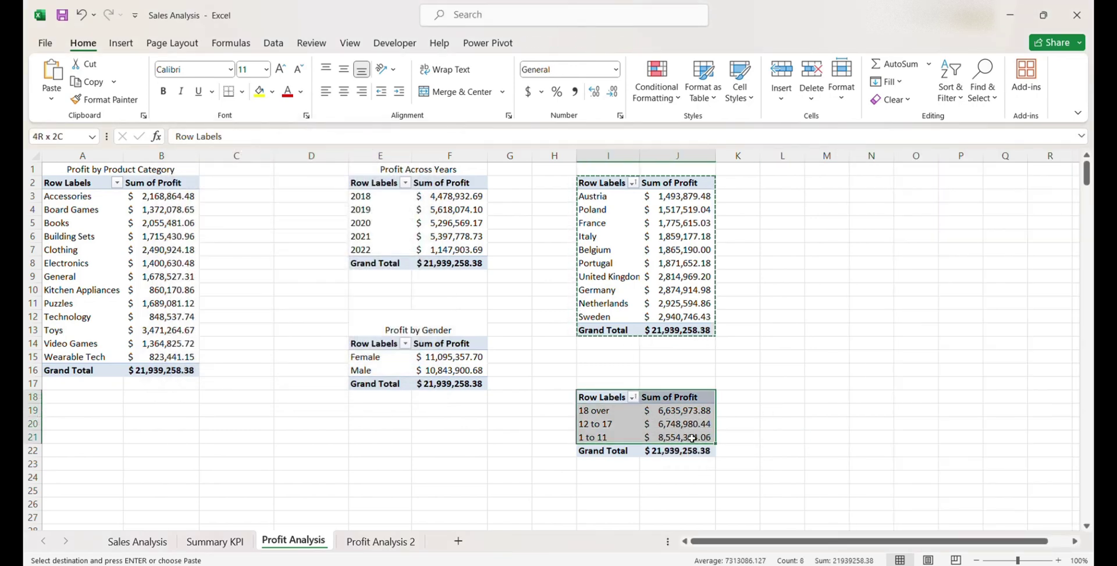
pyautogui.click(677, 449)
pyautogui.hotkey('ctrl', 'c')
pyautogui.click(130, 468)
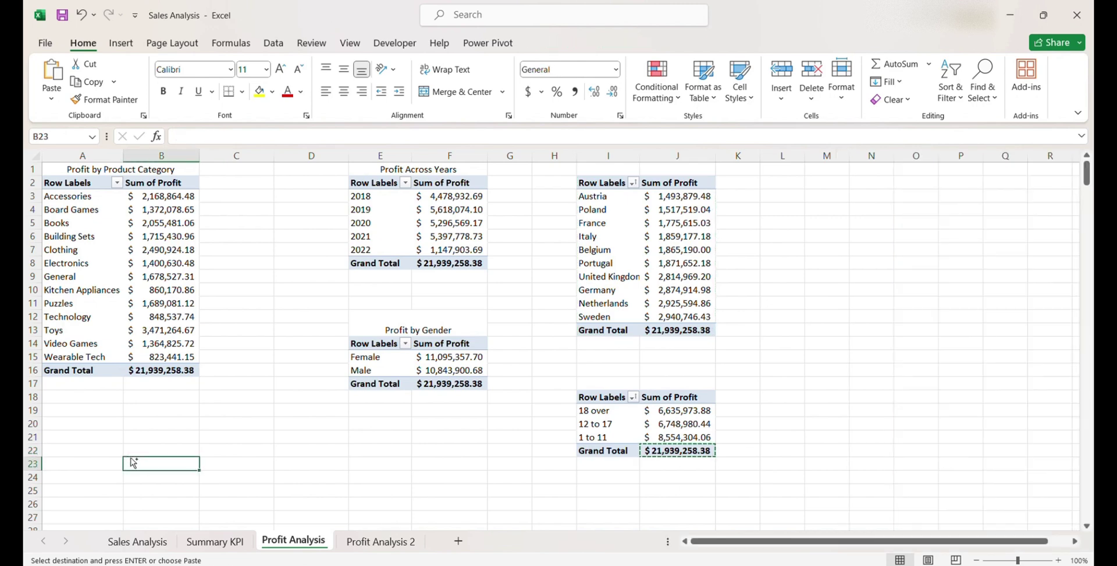
pyautogui.hotkey('ctrl', 'v')
# Copy the whole customer age range PivotTable to cell C21 and delete the stray total in B23.
pyautogui.moveTo(611, 402); pyautogui.dragTo(680, 448)
pyautogui.hotkey('ctrl', 'c')
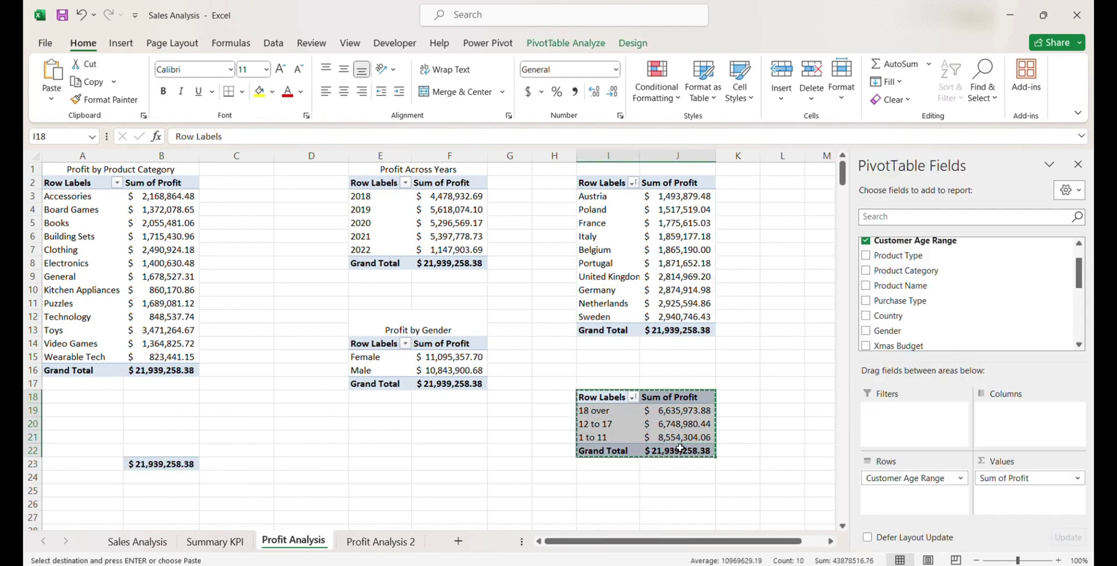
pyautogui.click(259, 437)
pyautogui.hotkey('ctrl', 'v')
pyautogui.click(172, 464)
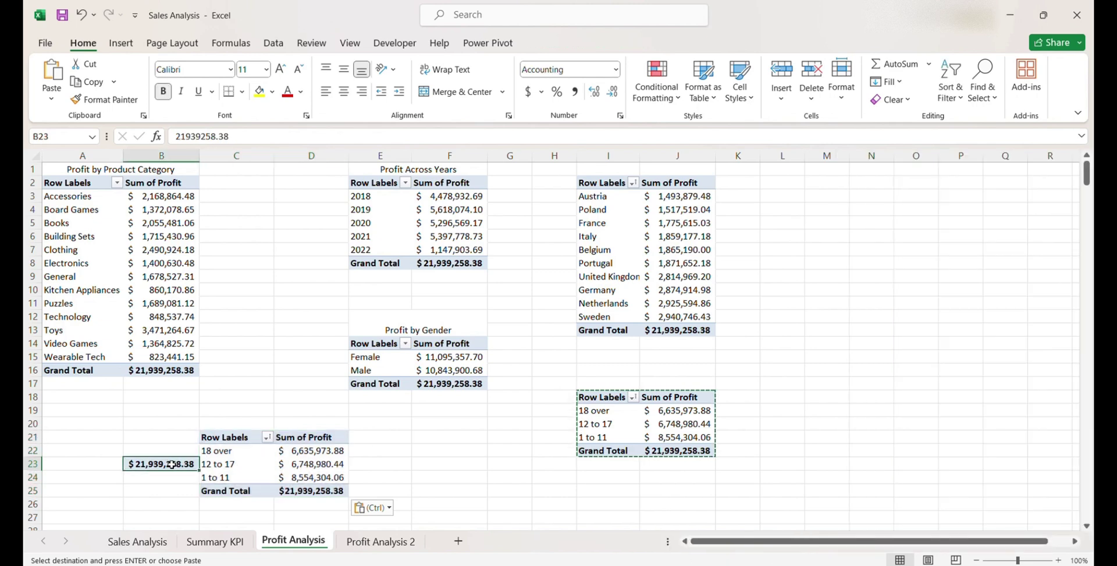
pyautogui.press('Delete')
# Replace Customer Age Range with Product Type as the row field of the PivotTable at C21.
pyautogui.click(224, 437)
pyautogui.click(866, 274)
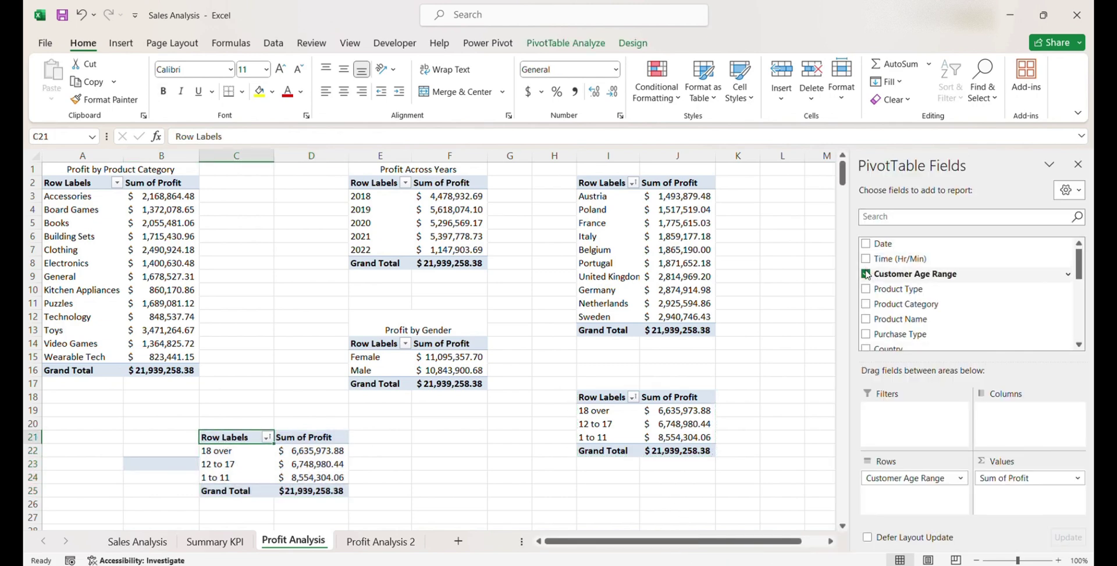
pyautogui.click(875, 290)
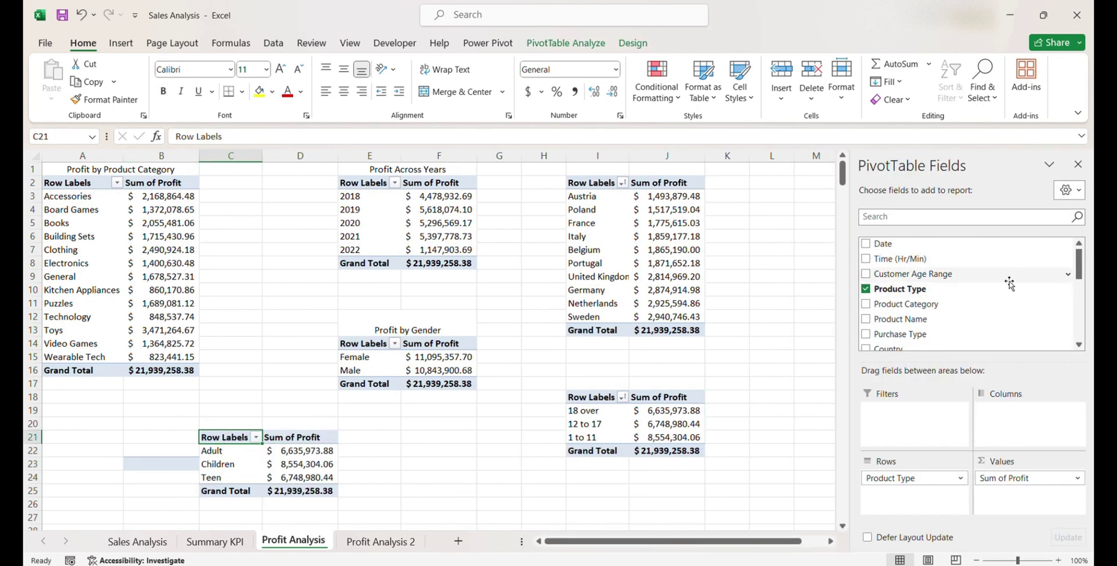
pyautogui.scroll(-1, 1016, 284)
pyautogui.click(778, 384)
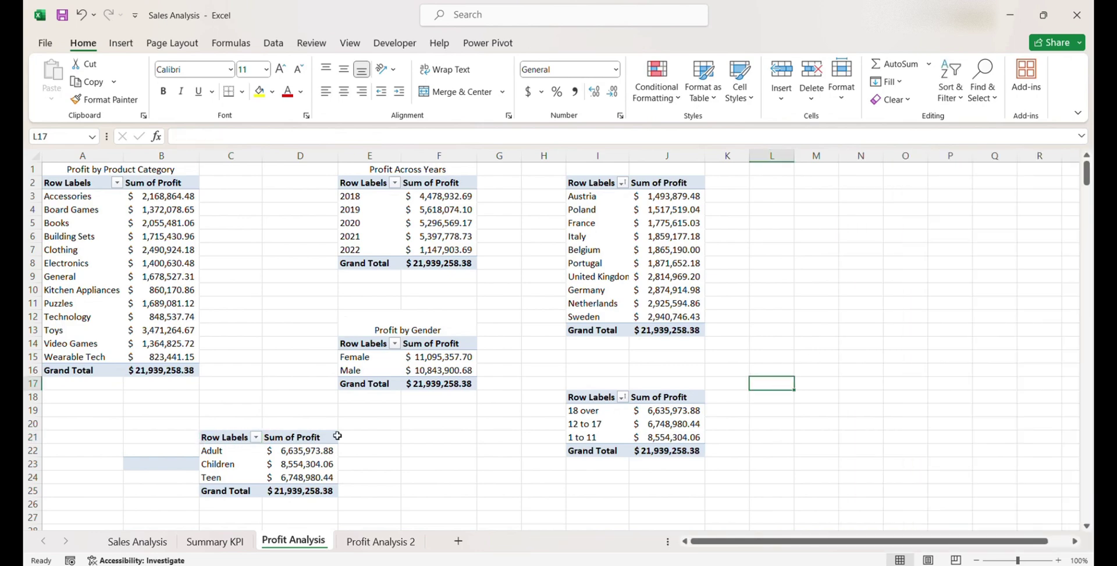
pyautogui.moveTo(227, 450); pyautogui.dragTo(227, 477)
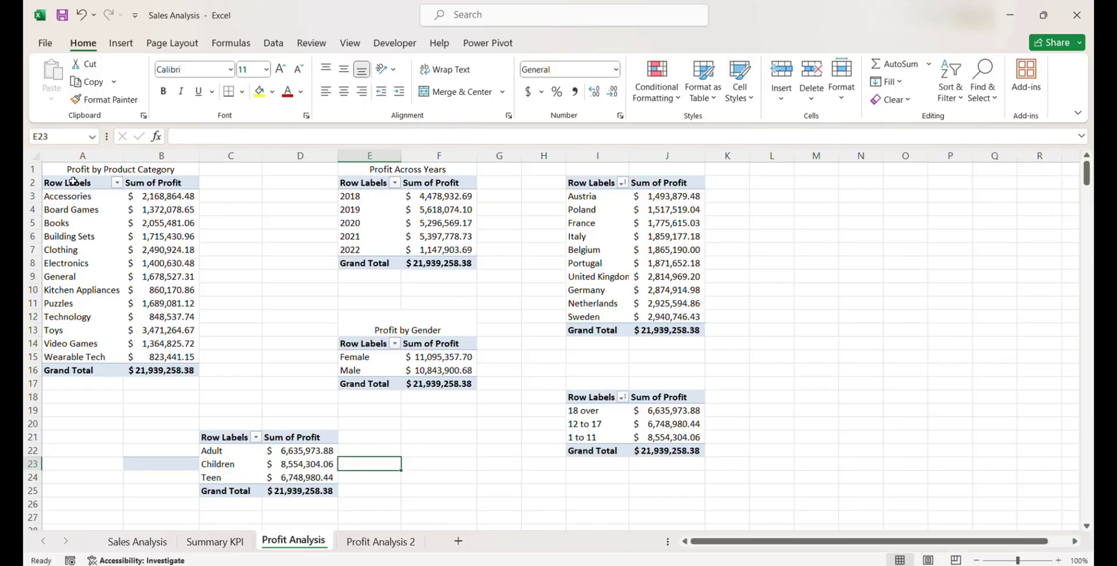
# Insert a clustered bar PivotChart from the Profit by Product Category PivotTable.
pyautogui.moveTo(74, 182); pyautogui.dragTo(157, 354)
pyautogui.click(158, 354)
pyautogui.click(127, 47)
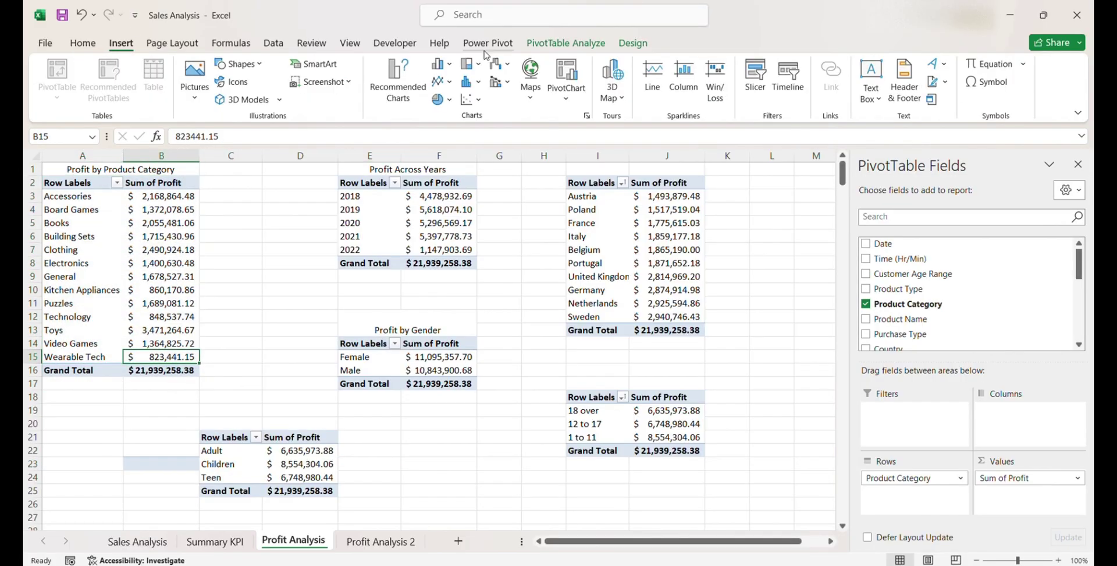
pyautogui.click(567, 92)
pyautogui.click(584, 121)
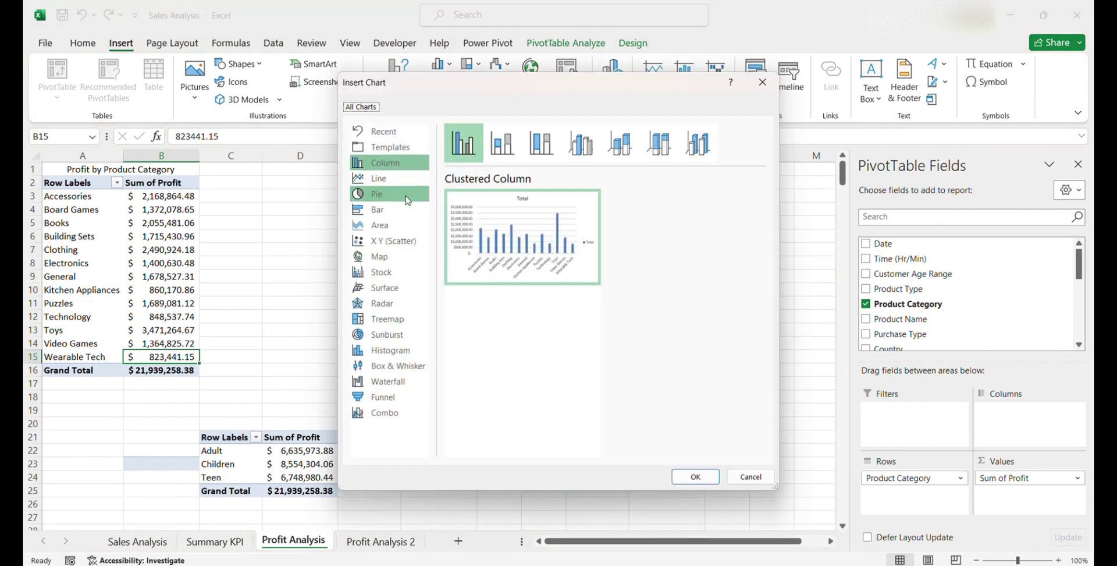
pyautogui.click(409, 215)
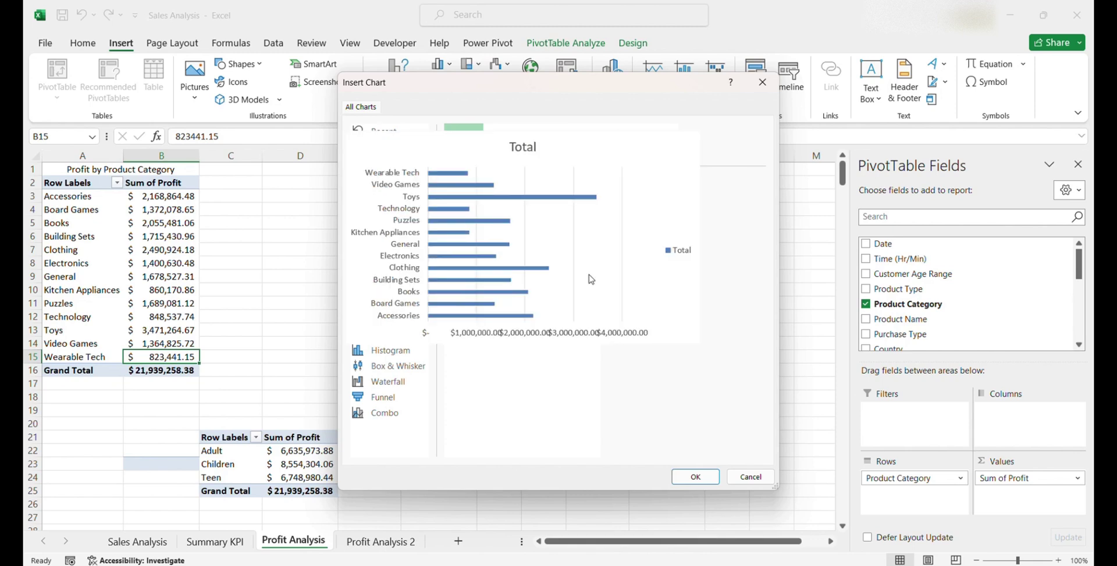
pyautogui.click(693, 475)
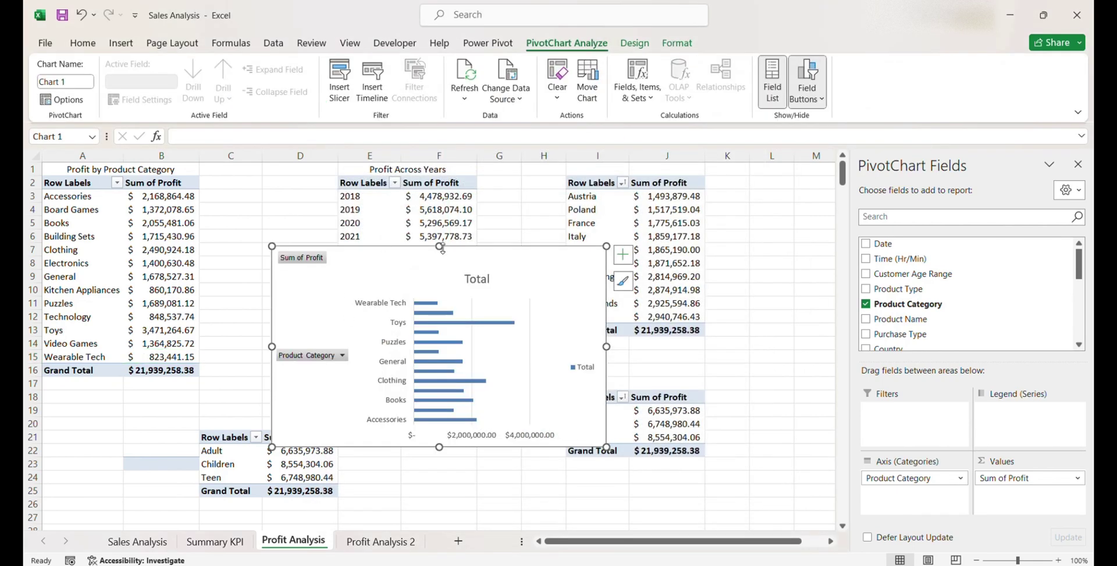
# Make the product category bar chart taller without a legend, and move it over the Profit by Product Category PivotTable.
pyautogui.moveTo(442, 248); pyautogui.dragTo(441, 175)
pyautogui.click(589, 336)
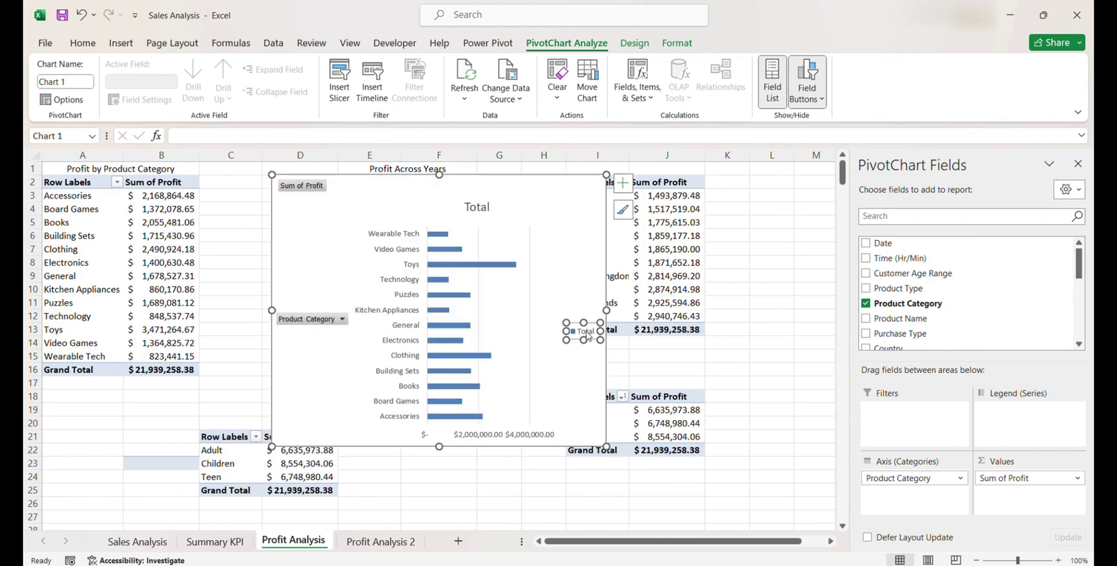
pyautogui.press('Delete')
pyautogui.moveTo(587, 336); pyautogui.dragTo(366, 351)
# Insert a clustered column PivotChart from the Profit Across Years PivotTable.
pyautogui.click(361, 223)
pyautogui.click(440, 222)
pyautogui.click(565, 98)
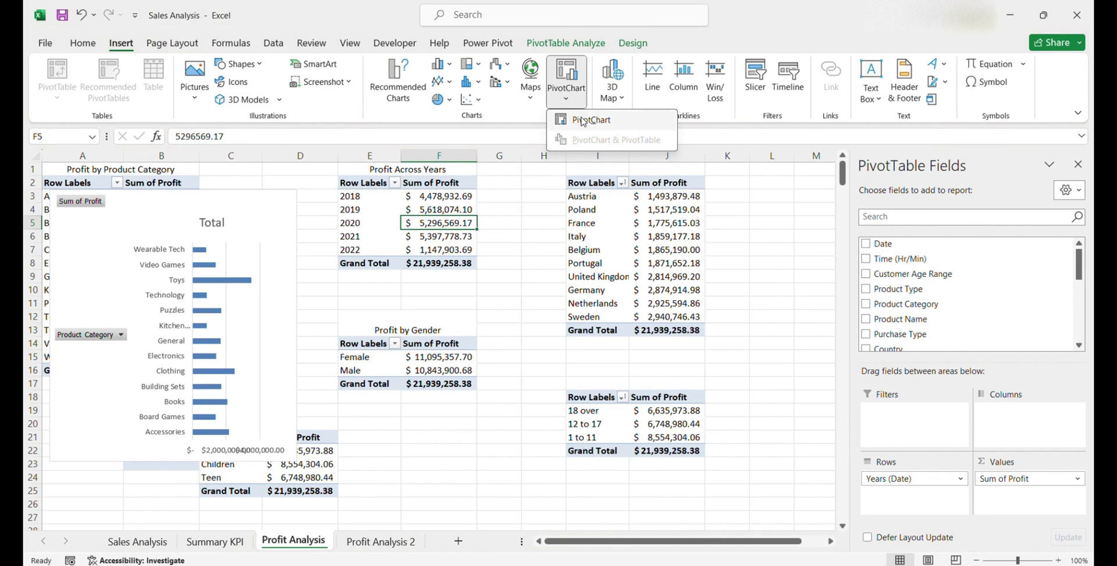
pyautogui.click(582, 112)
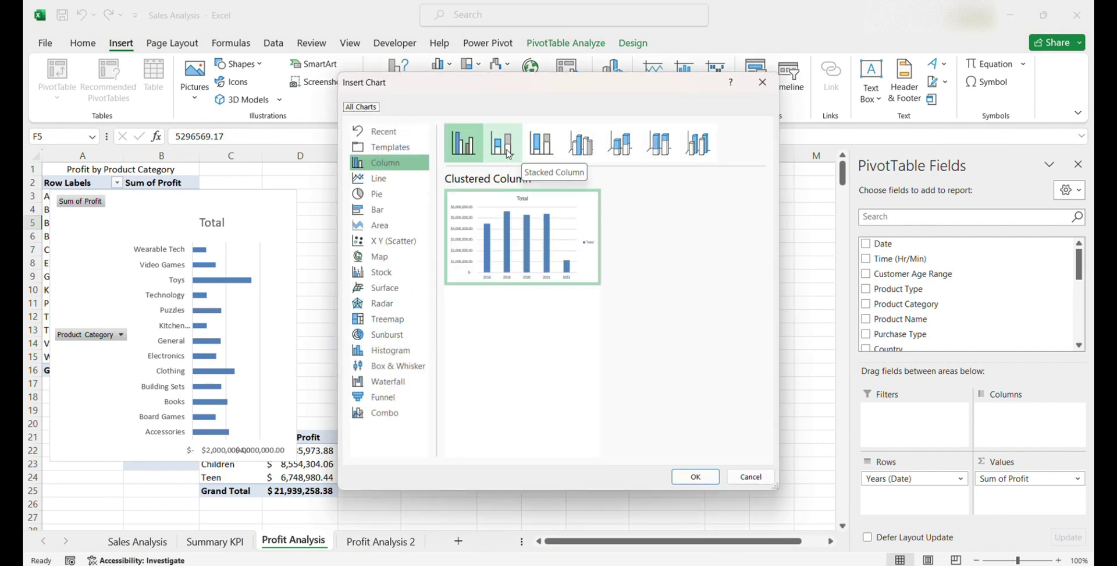
pyautogui.click(470, 148)
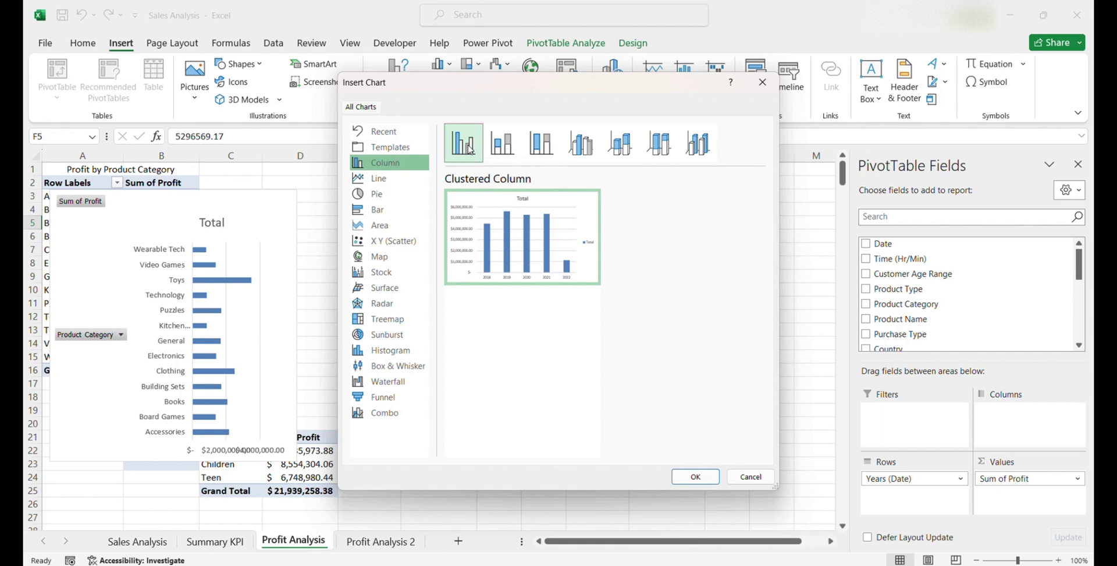
pyautogui.click(698, 474)
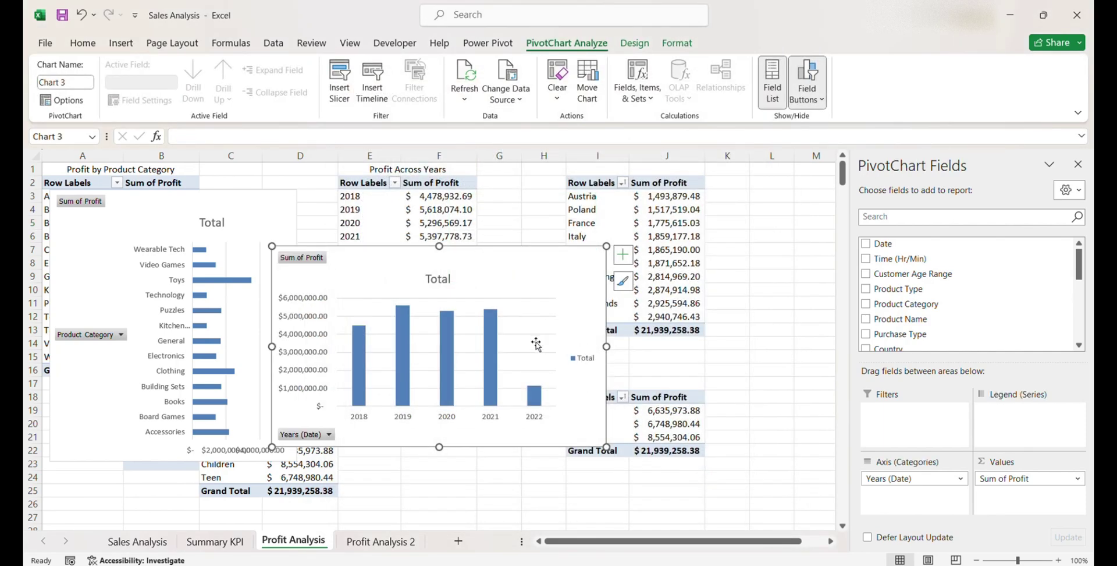
# Delete the legend from the yearly profit column chart.
pyautogui.press('Escape')
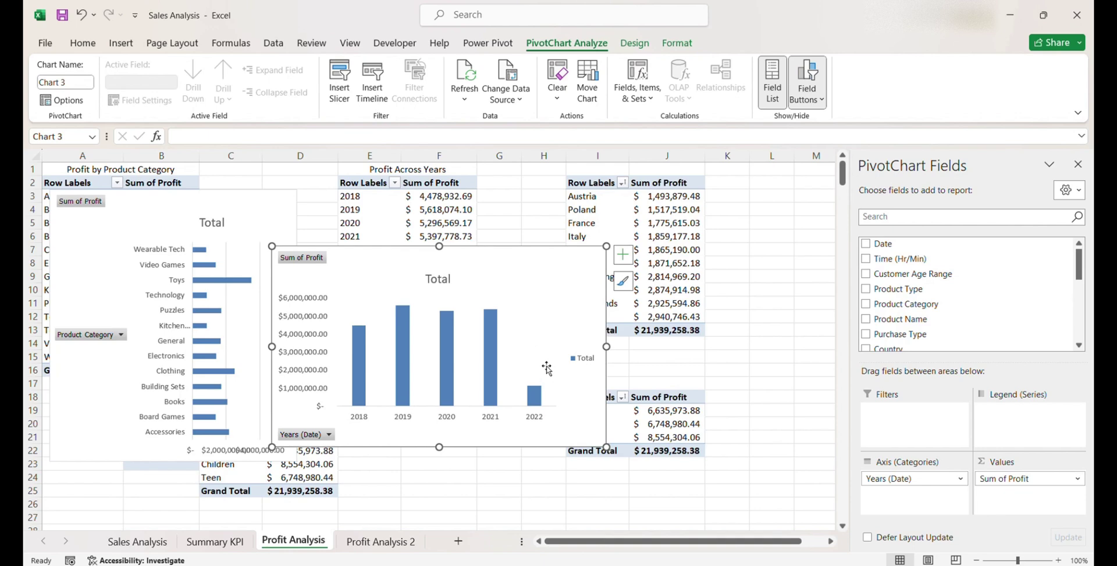
pyautogui.click(585, 365)
pyautogui.press('Delete')
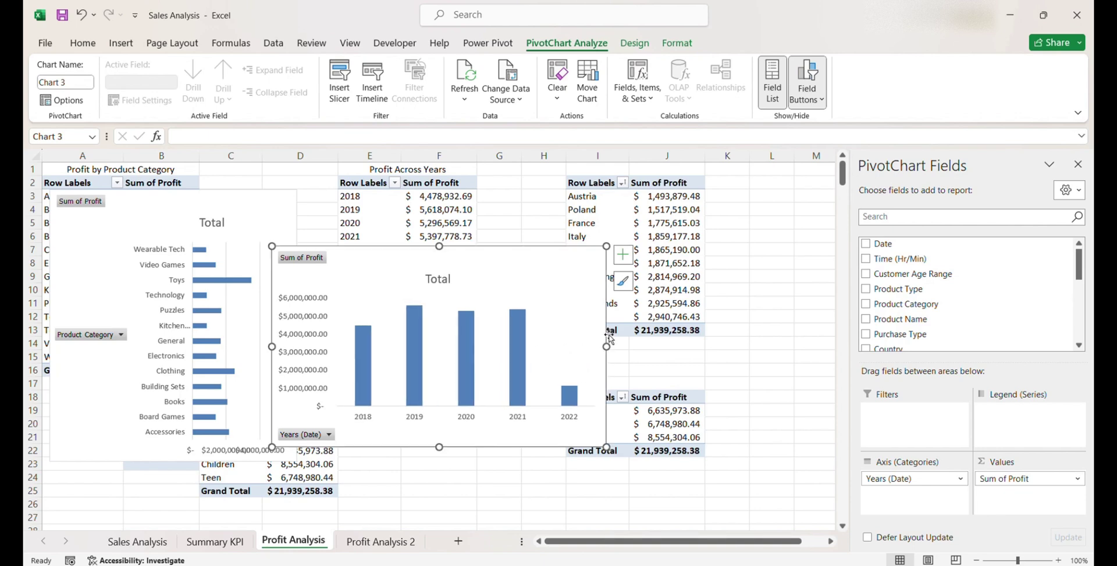
# Shrink the yearly profit column chart and move it up over the Profit Across Years PivotTable.
pyautogui.moveTo(598, 349); pyautogui.dragTo(731, 349)
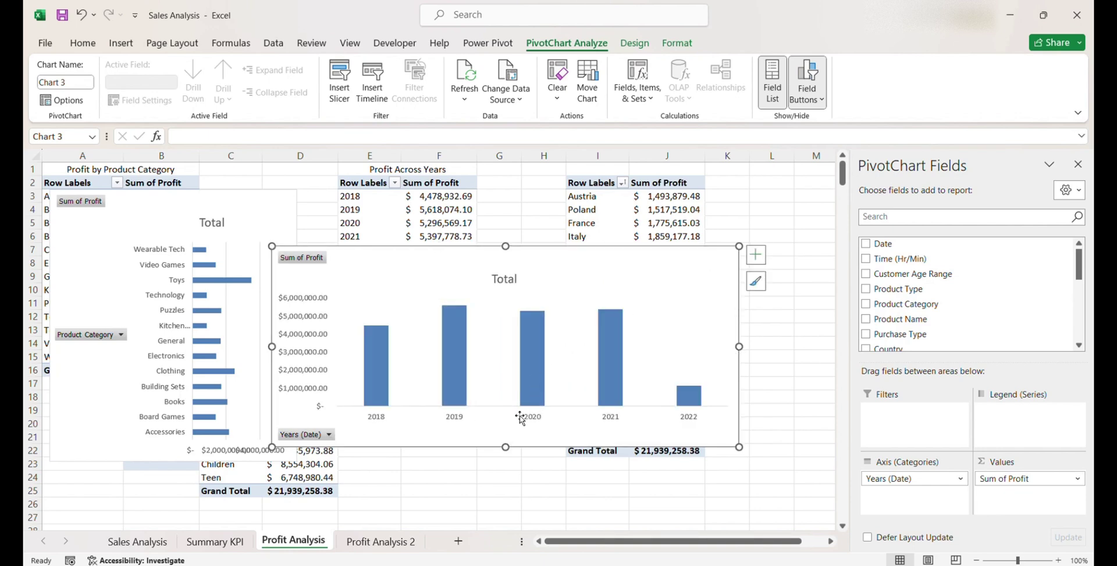
pyautogui.moveTo(739, 446); pyautogui.dragTo(556, 388)
pyautogui.click(465, 357)
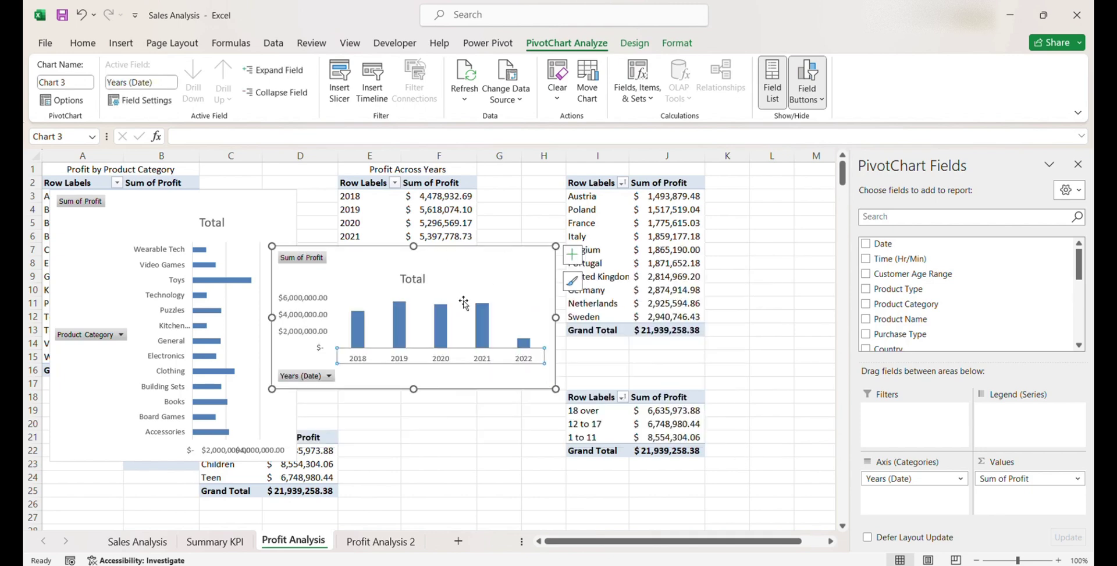
pyautogui.moveTo(465, 280); pyautogui.dragTo(460, 197)
# Copy the countries and their profits in I3:J12, without the grand total, to cell L3.
pyautogui.click(591, 191)
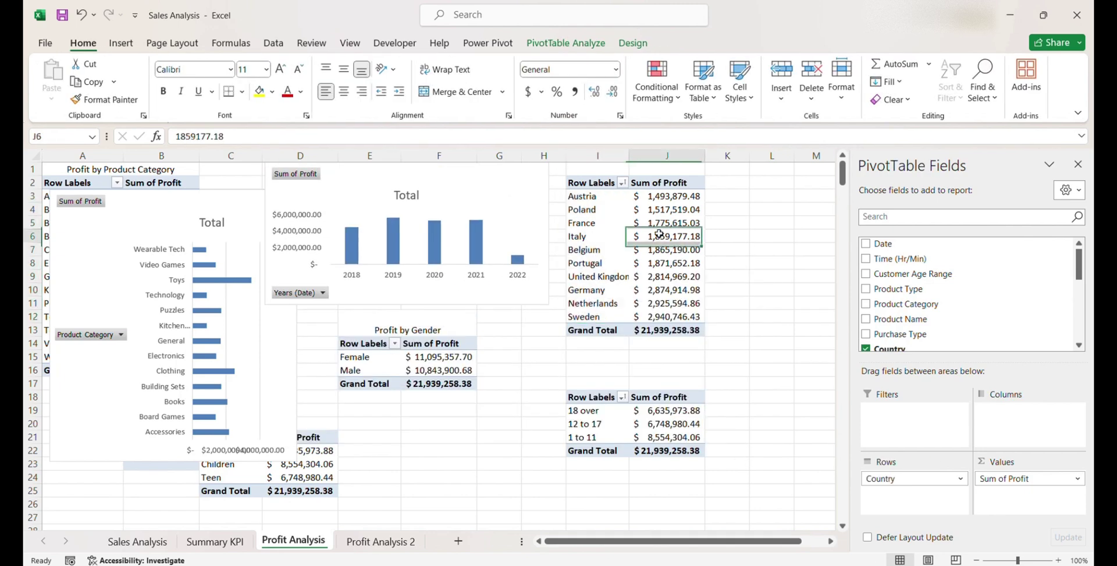
pyautogui.moveTo(591, 191); pyautogui.dragTo(686, 327)
pyautogui.moveTo(673, 304); pyautogui.dragTo(674, 317)
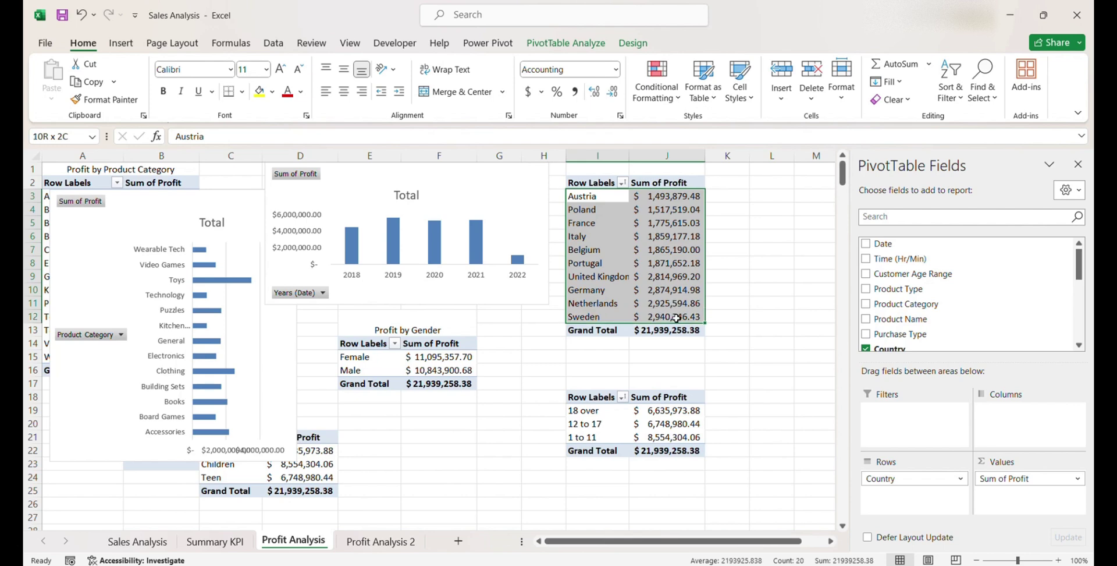
pyautogui.hotkey('ctrl', 'c')
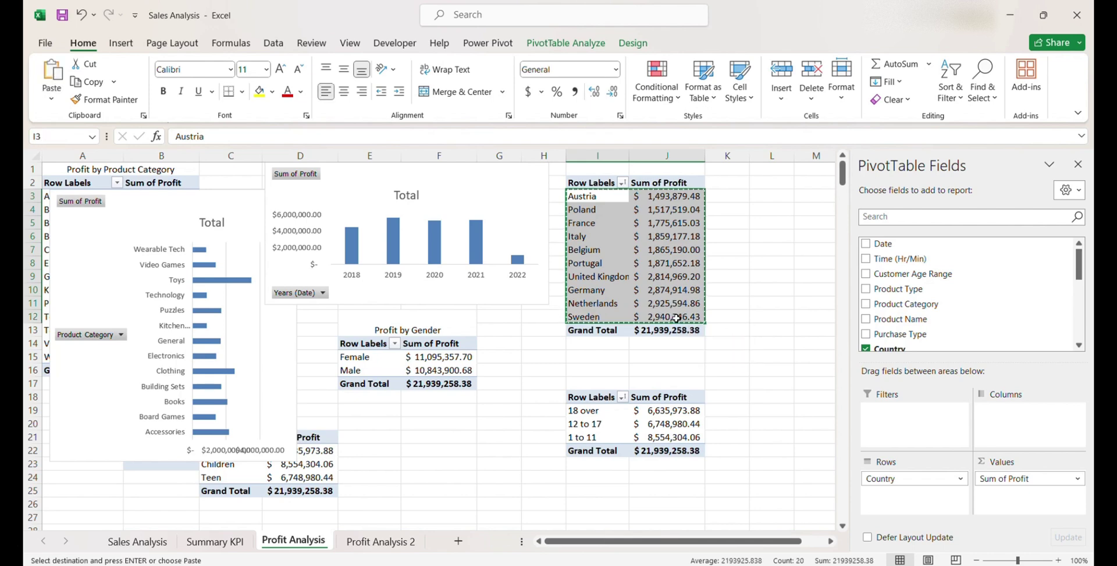
pyautogui.click(776, 196)
pyautogui.hotkey('ctrl', 'v')
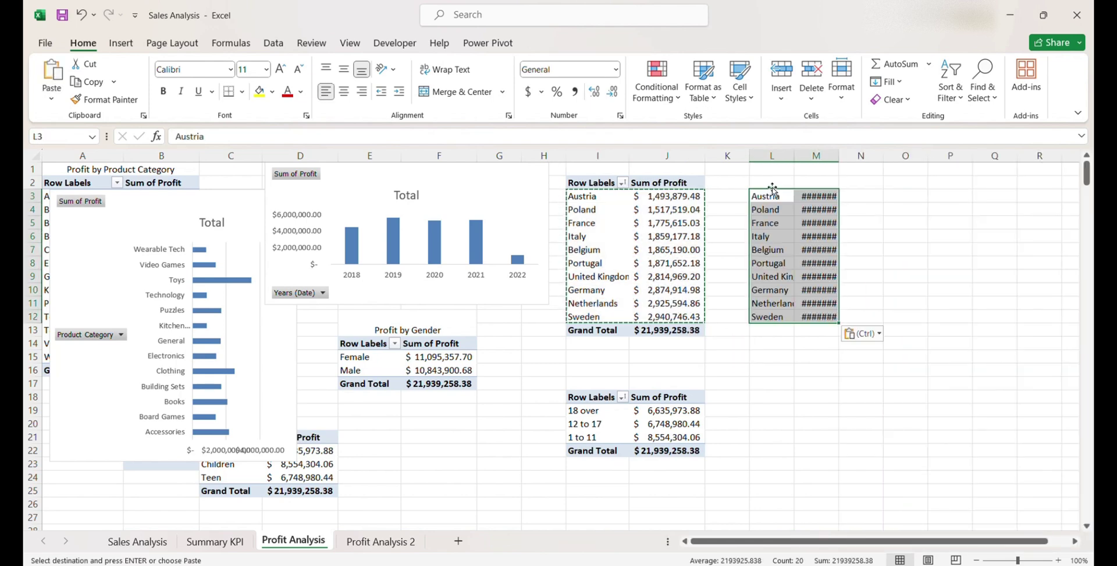
# Head the copied country data with Countries in L2 and Profit in M2.
pyautogui.click(772, 183)
pyautogui.press('Right')
pyautogui.write('C')
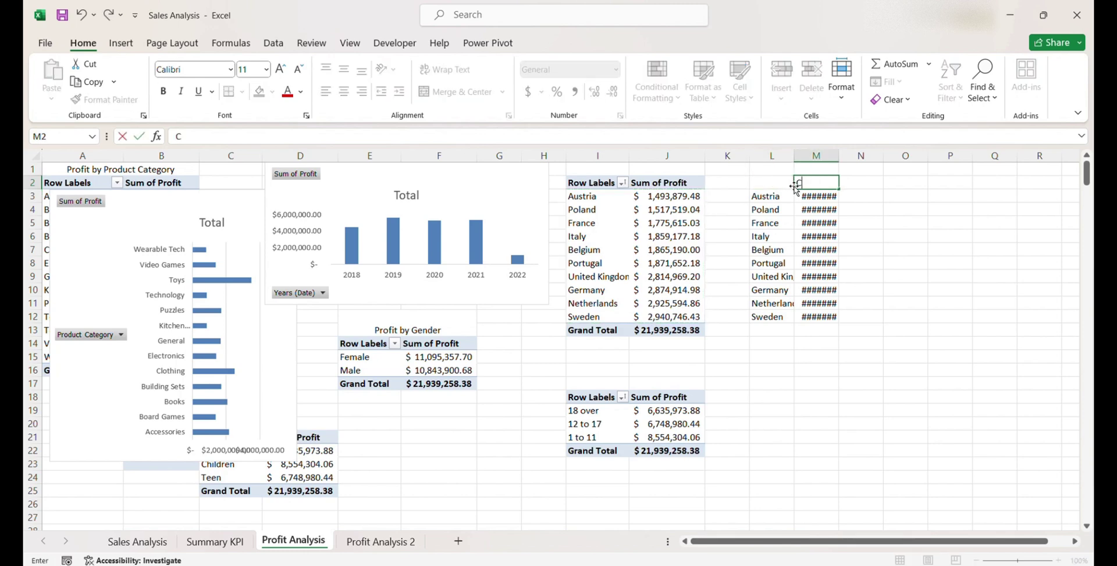
pyautogui.click(768, 184)
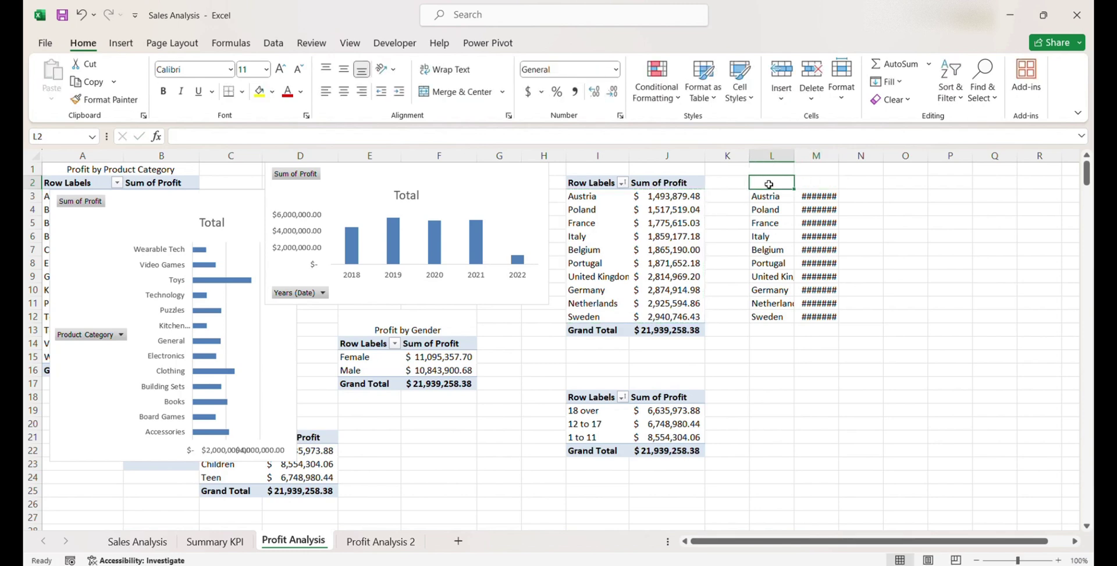
pyautogui.write('Countries')
pyautogui.press('Tab')
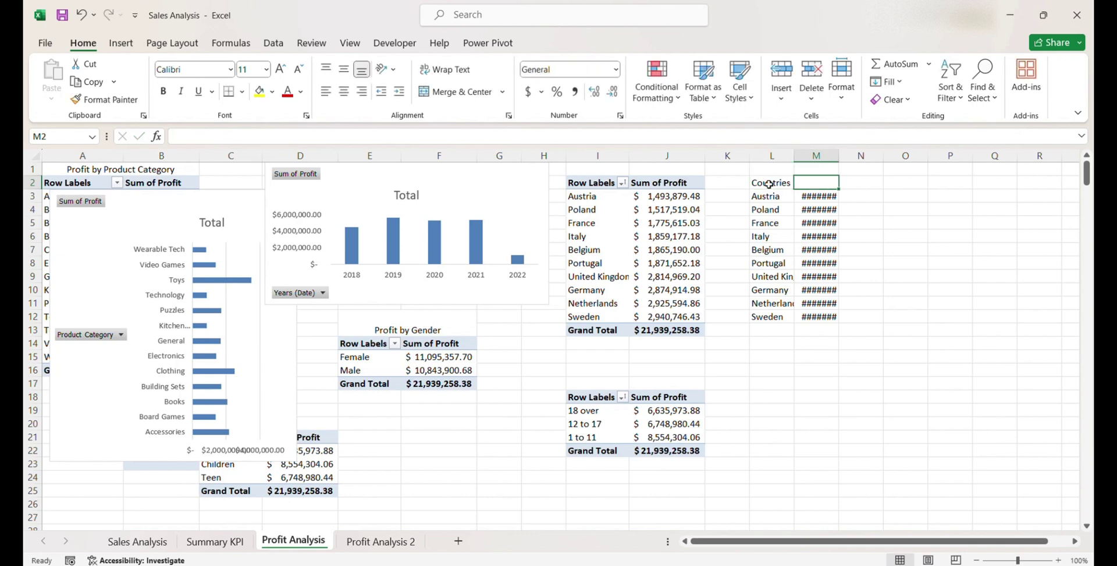
pyautogui.write('Profit')
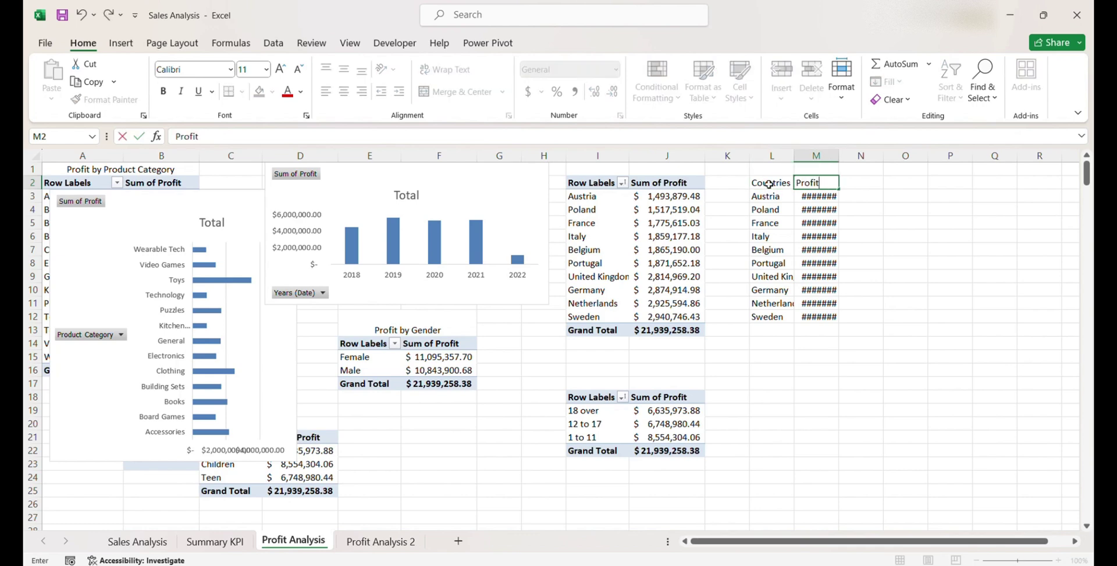
pyautogui.press('Return')
# Autofit the widths of columns L and M to the copied country data.
pyautogui.doubleClick(793, 155)
pyautogui.moveTo(863, 155); pyautogui.dragTo(863, 155)
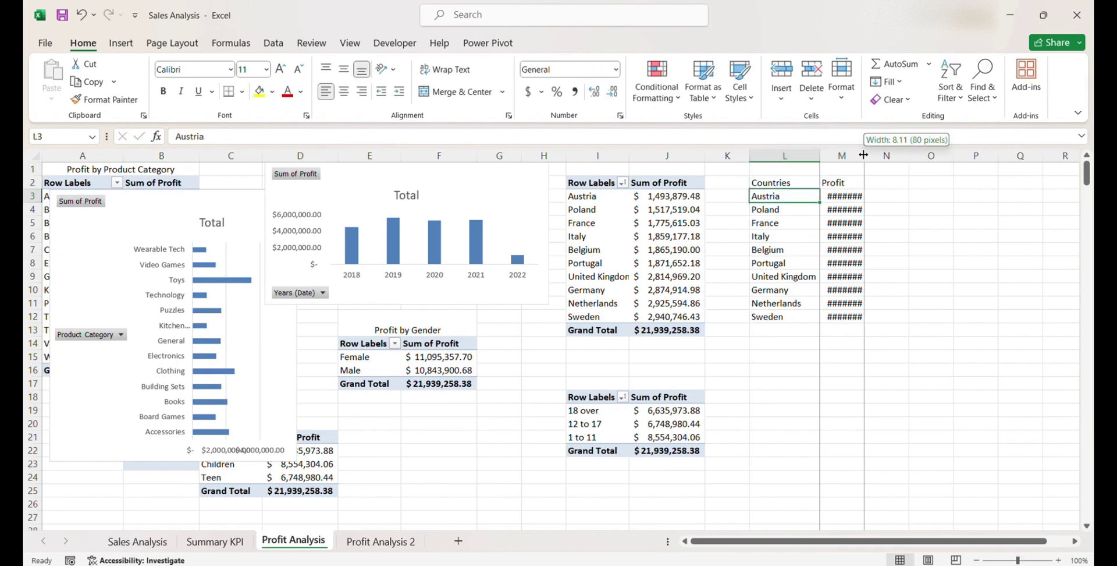
pyautogui.doubleClick(863, 155)
# Insert a Filled Map chart from the Countries and Profit data in L2:M12.
pyautogui.moveTo(784, 196); pyautogui.dragTo(855, 340)
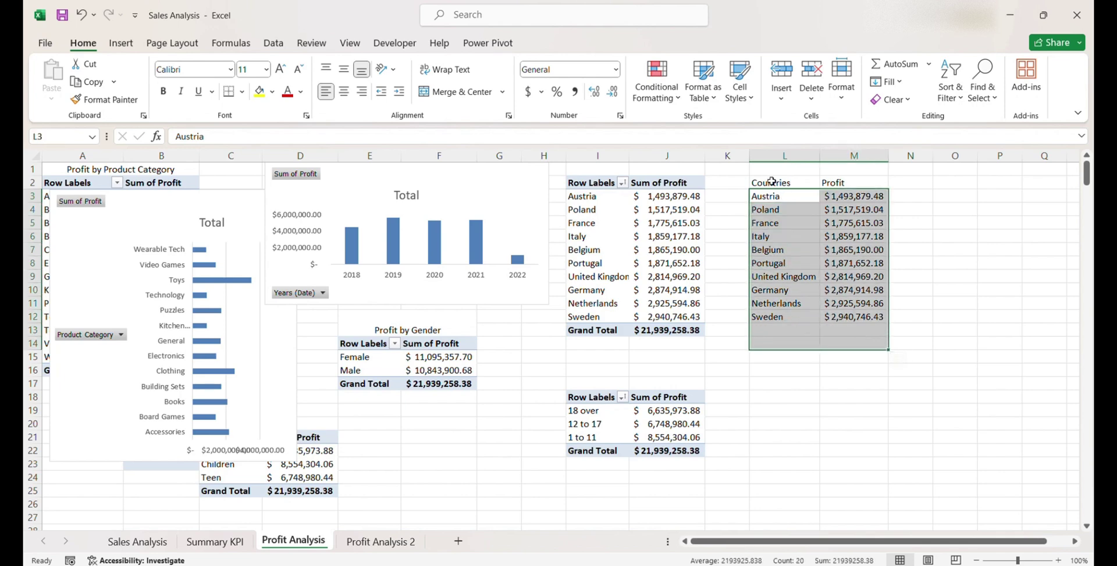
pyautogui.moveTo(773, 188); pyautogui.dragTo(873, 317)
pyautogui.click(121, 43)
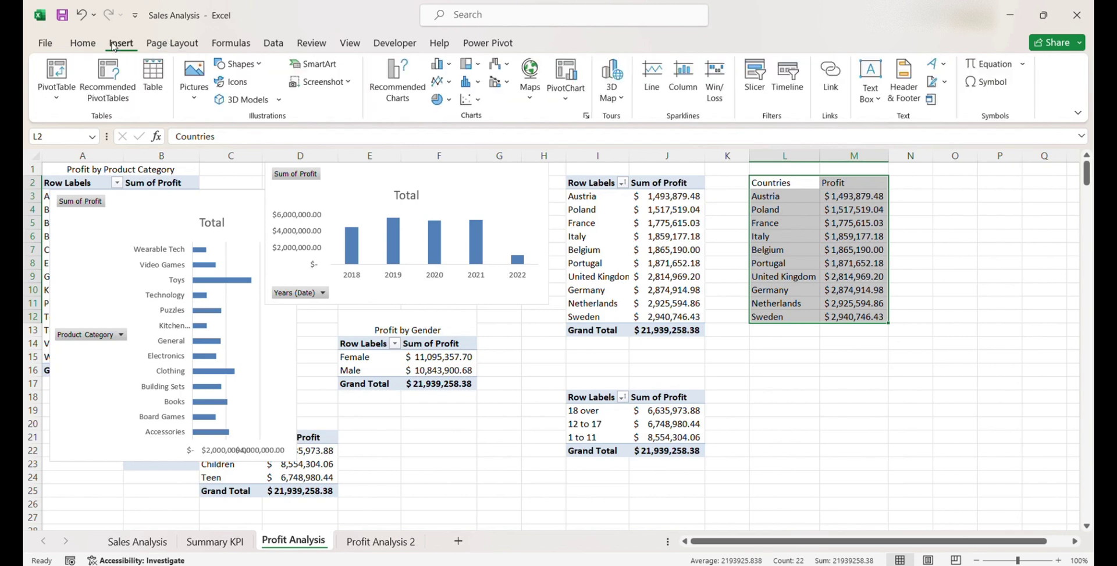
pyautogui.click(412, 103)
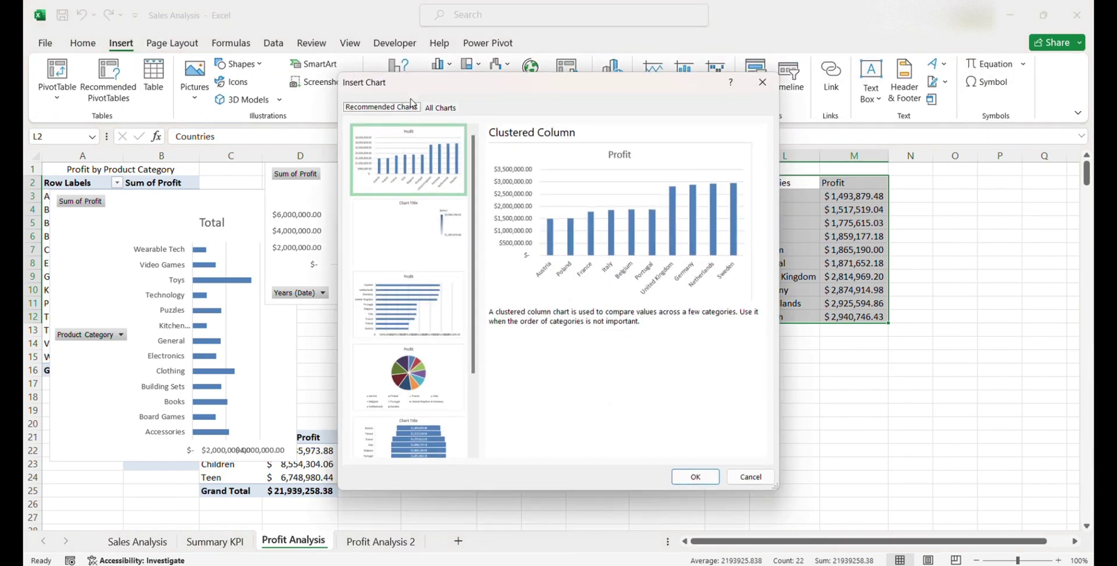
pyautogui.click(440, 110)
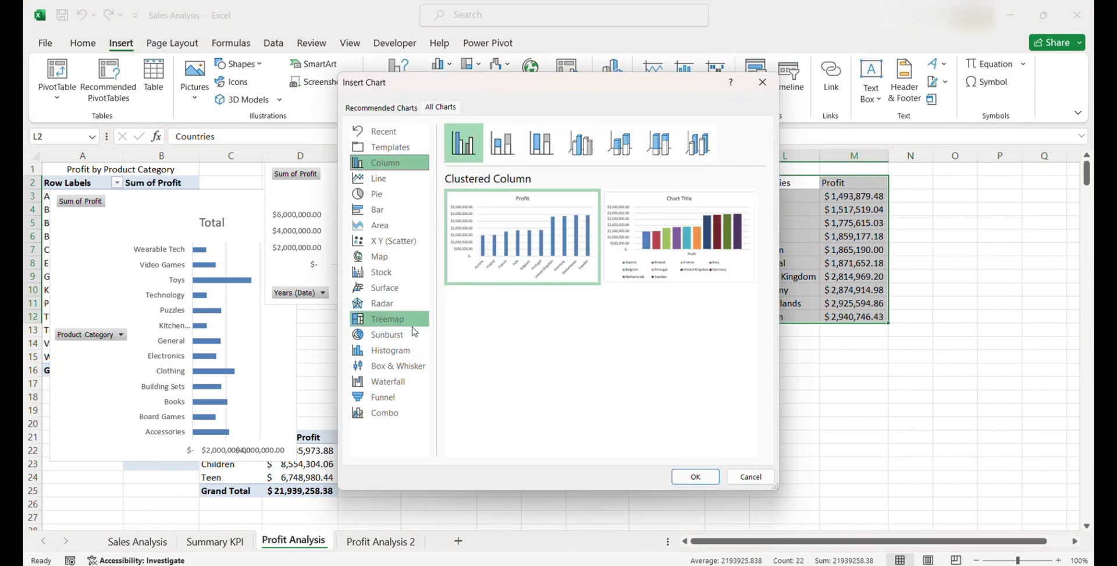
pyautogui.click(383, 260)
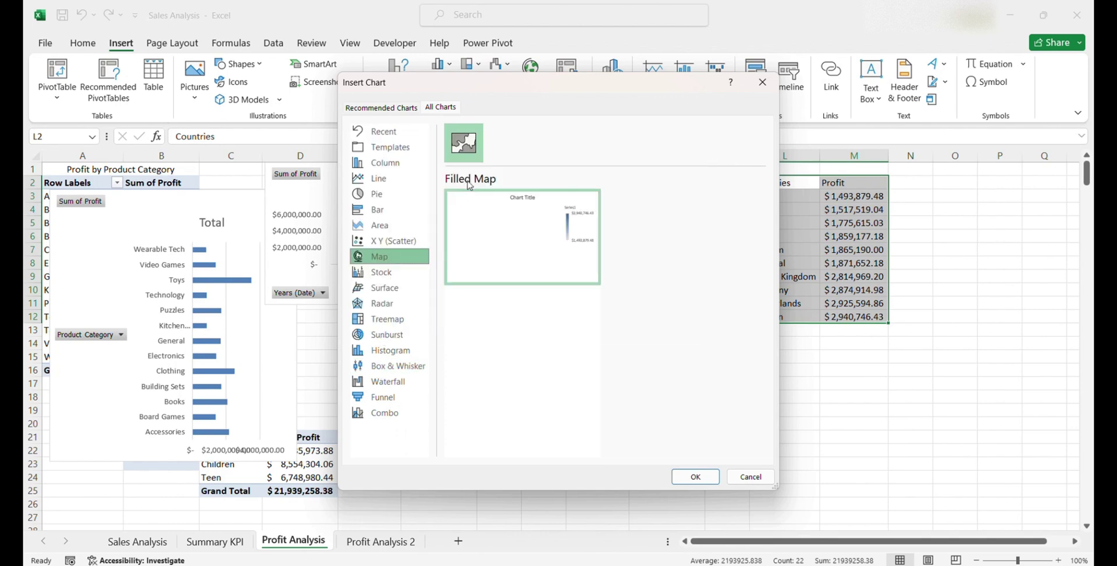
pyautogui.click(696, 476)
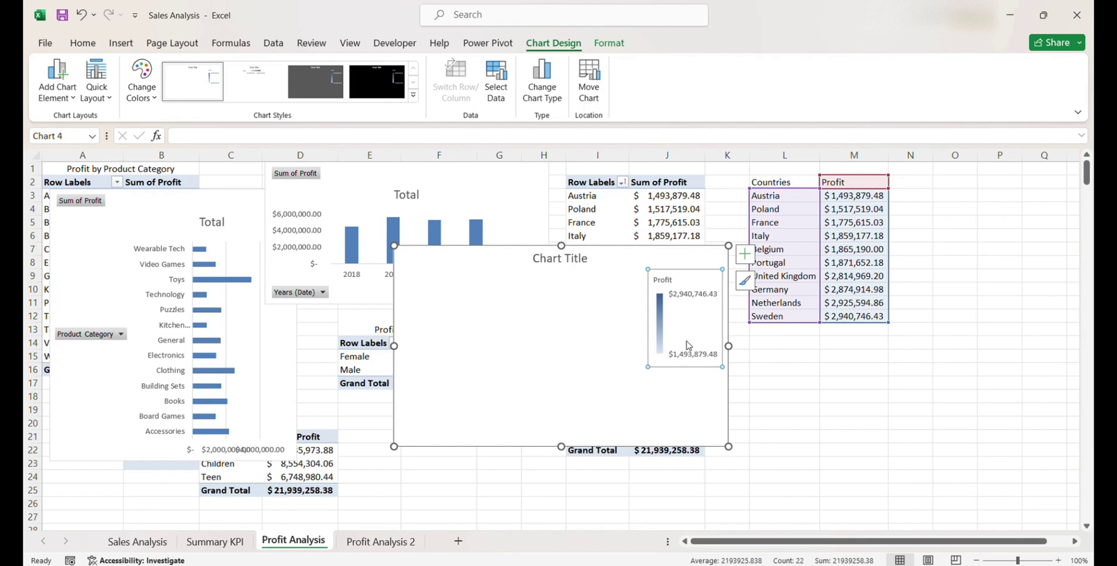
# Move the map chart down below the Countries and Profit data and delete its legend.
pyautogui.moveTo(656, 401); pyautogui.dragTo(835, 459)
pyautogui.click(880, 391)
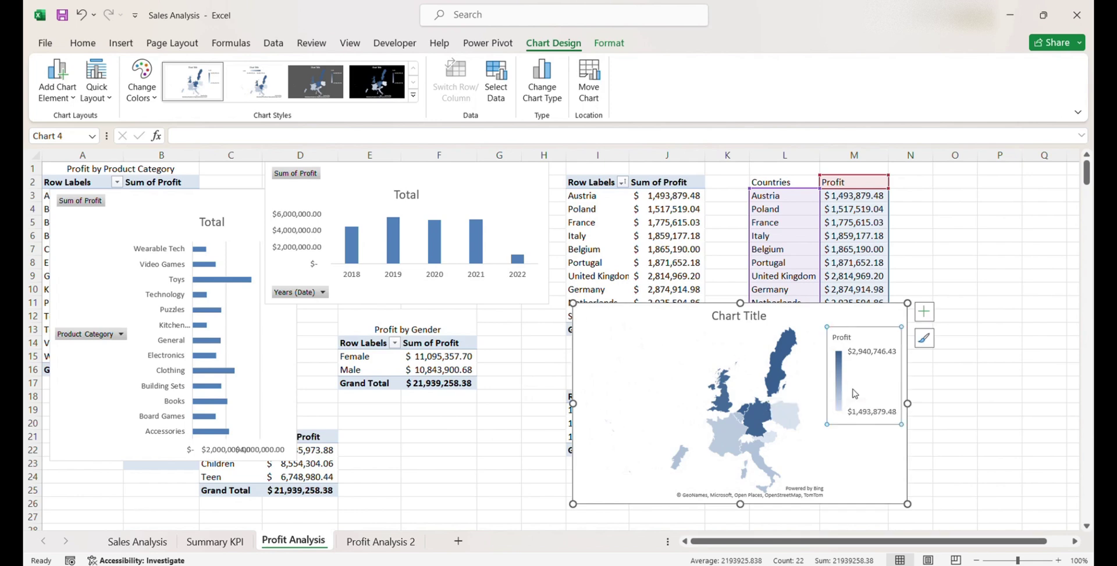
pyautogui.press('Delete')
# Change the map chart's category axis labels to the PivotTable country names in I3:I12.
pyautogui.click(726, 324)
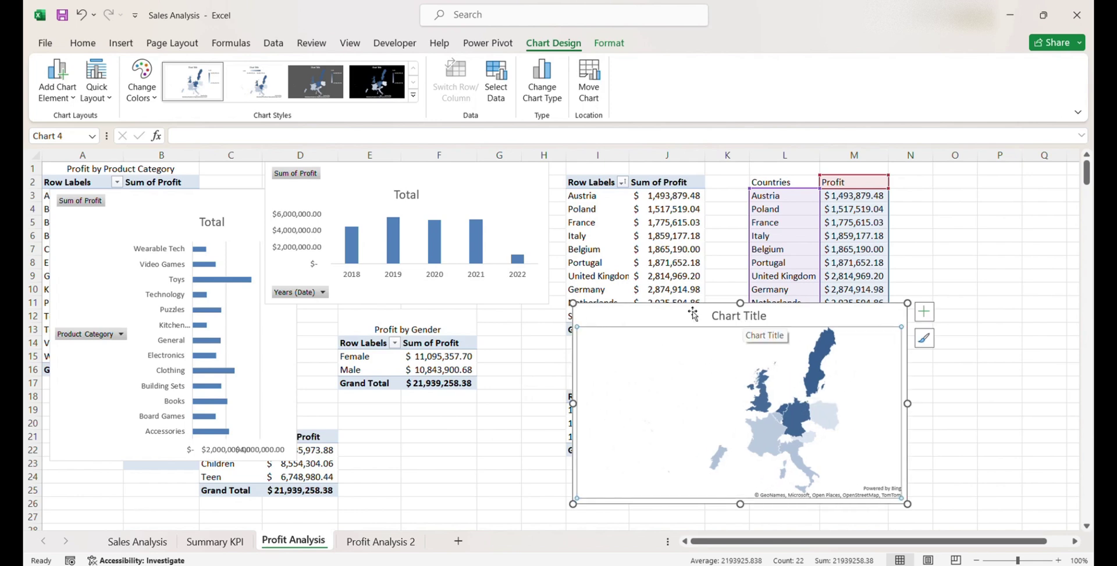
pyautogui.click(496, 82)
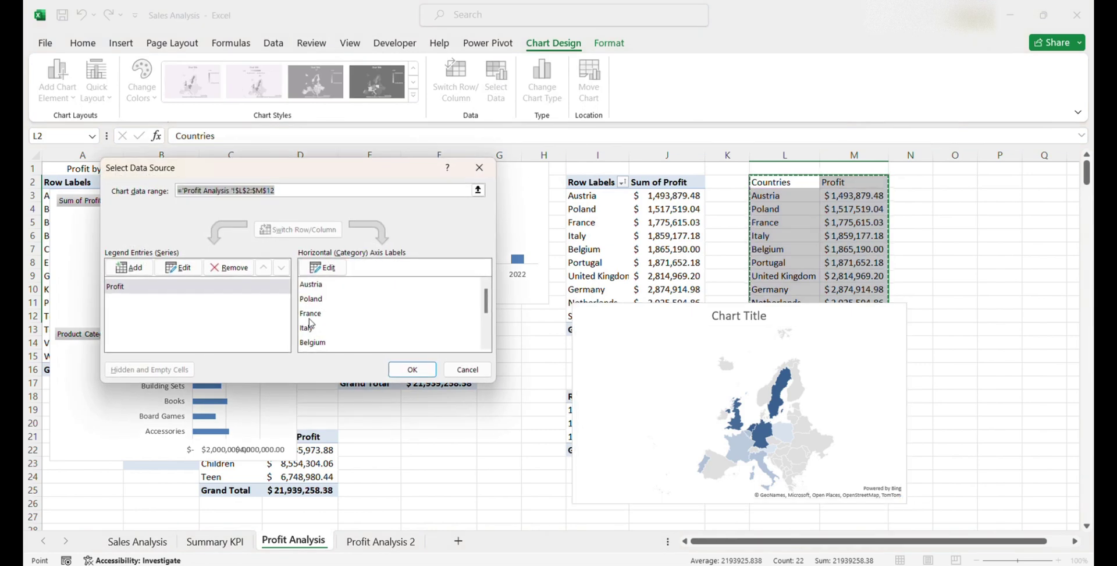
pyautogui.click(308, 271)
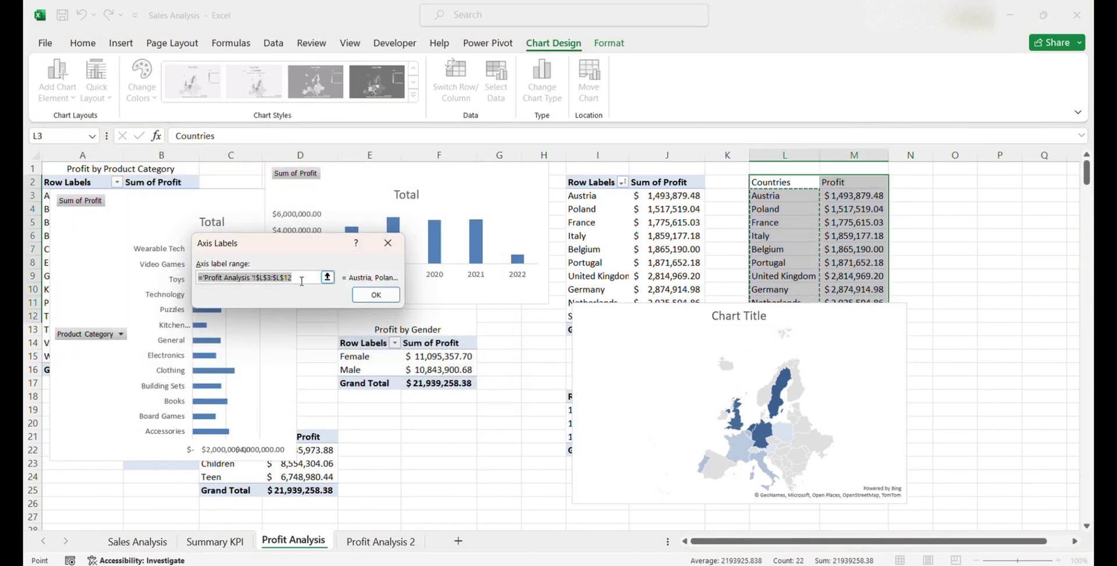
pyautogui.press('BackSpace')
pyautogui.click(591, 194)
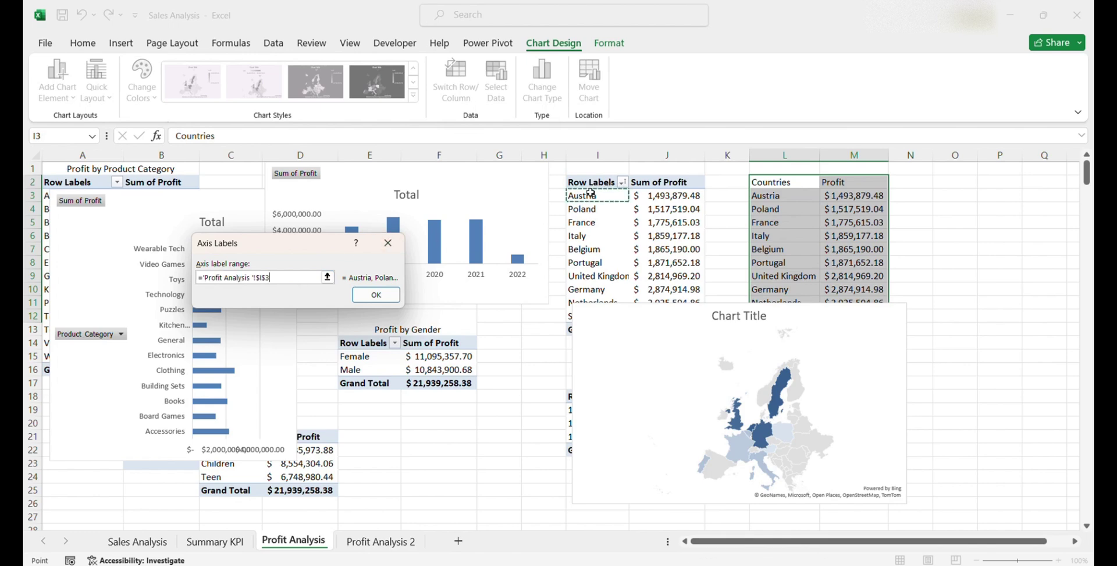
pyautogui.moveTo(591, 194); pyautogui.dragTo(588, 316)
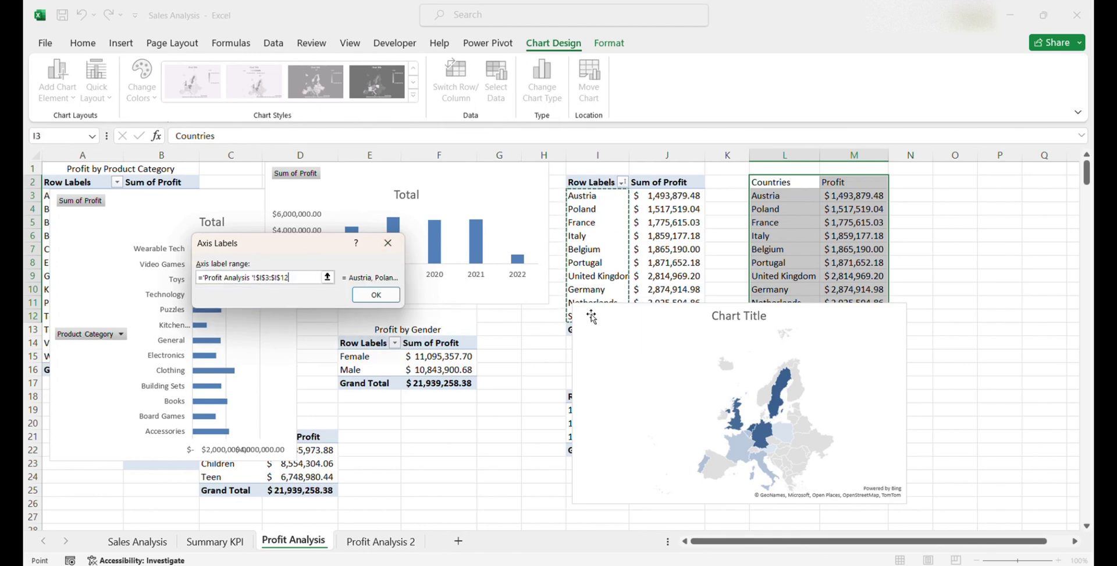
pyautogui.click(374, 296)
# Set the map series name to J2 and its values to J3:J12, and move the map chart up to row 1.
pyautogui.click(177, 267)
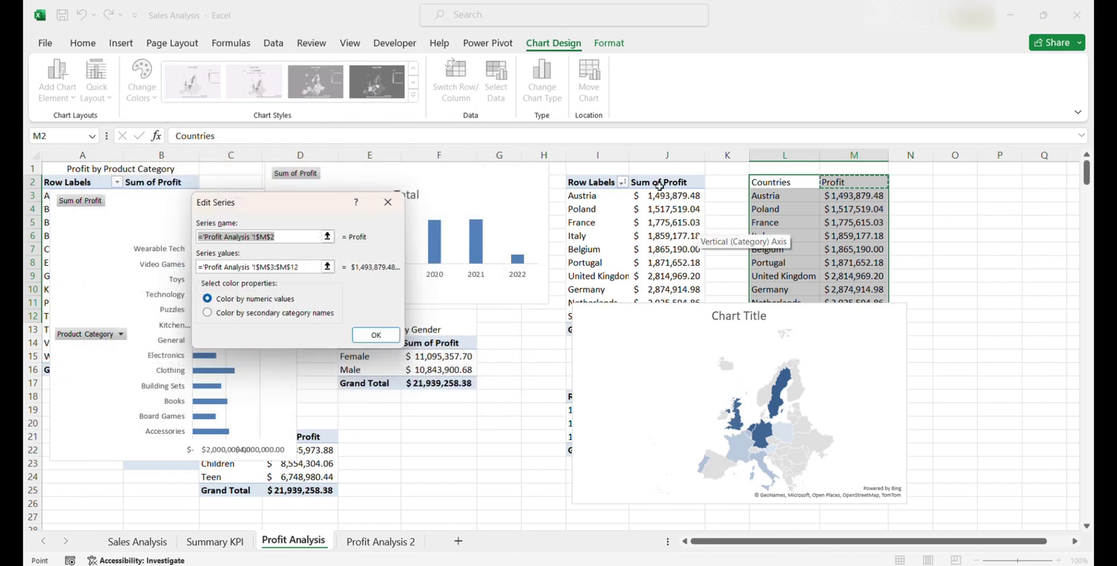
pyautogui.click(660, 185)
pyautogui.click(307, 266)
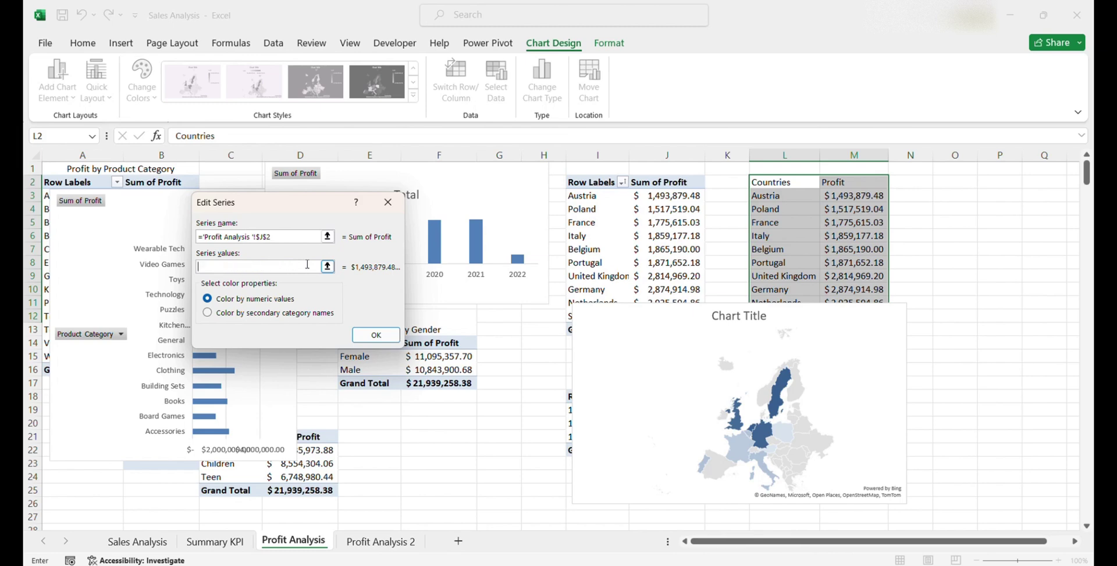
pyautogui.moveTo(669, 196); pyautogui.dragTo(673, 315)
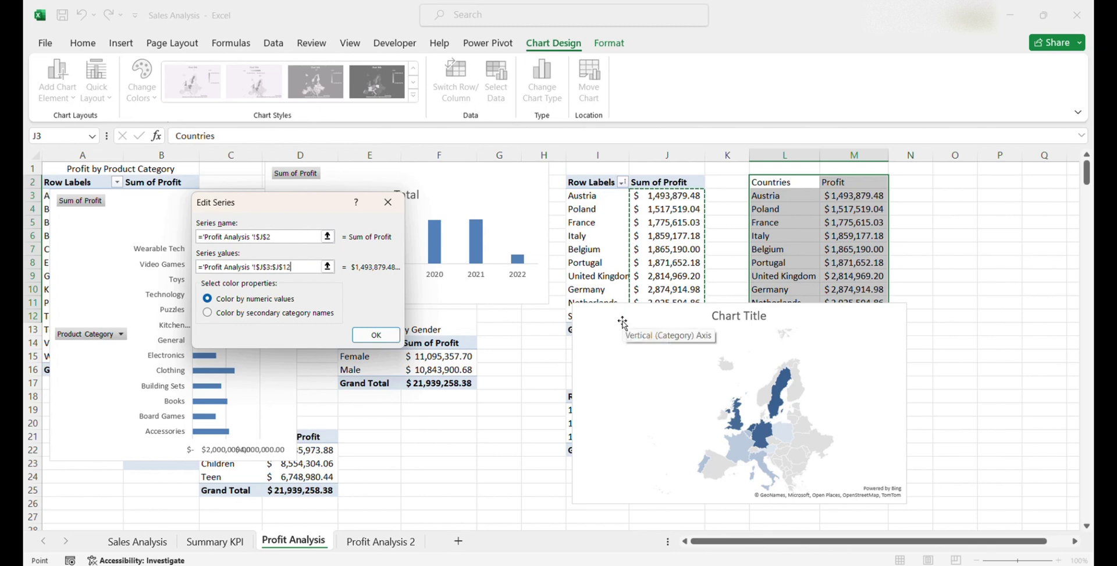
pyautogui.click(376, 335)
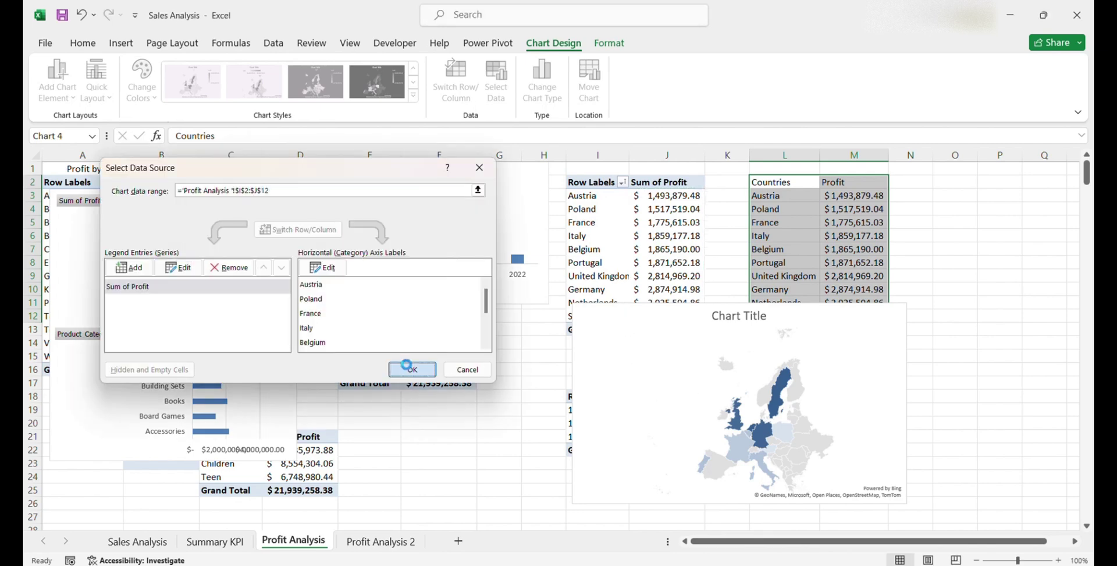
pyautogui.click(412, 369)
pyautogui.moveTo(632, 307); pyautogui.dragTo(653, 176)
# Insert a Doughnut PivotChart from the Profit by Gender PivotTable and shrink it.
pyautogui.click(387, 361)
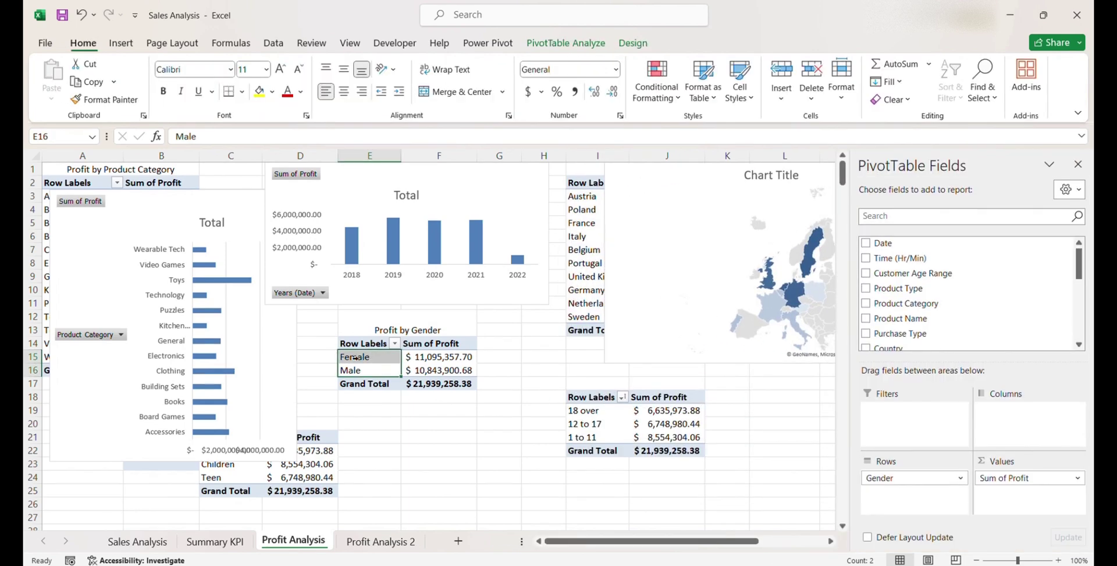
pyautogui.press('Right')
pyautogui.moveTo(373, 352); pyautogui.dragTo(373, 370)
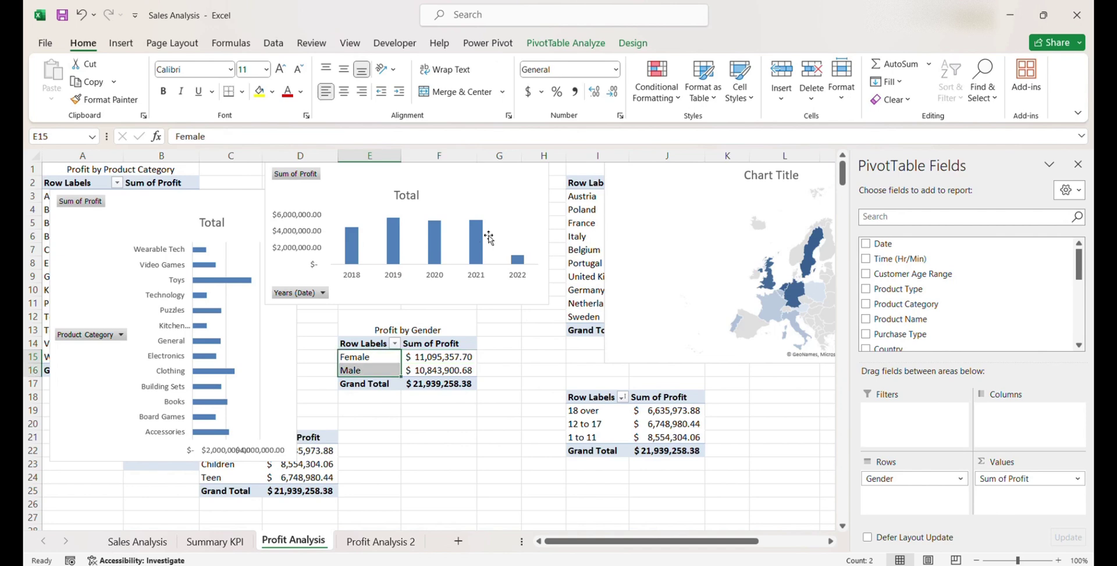
pyautogui.click(135, 47)
pyautogui.click(566, 96)
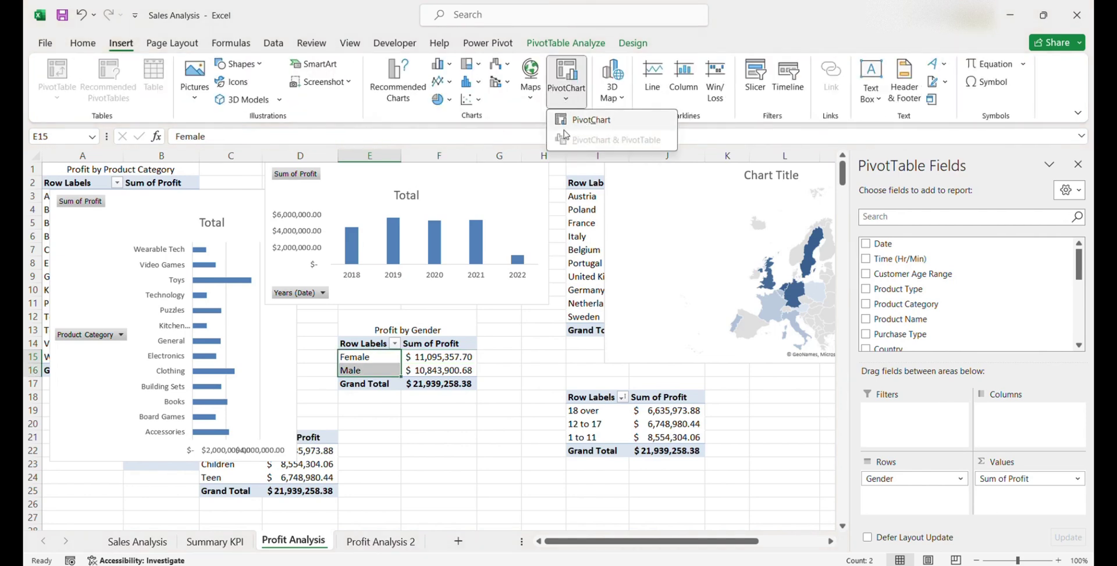
pyautogui.click(573, 122)
pyautogui.click(378, 194)
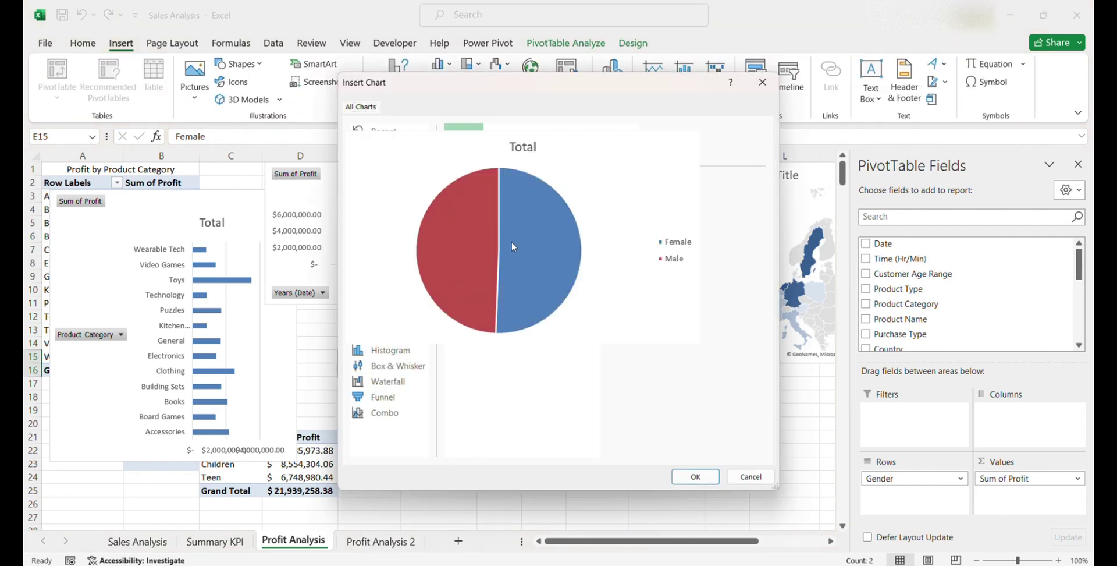
pyautogui.click(617, 160)
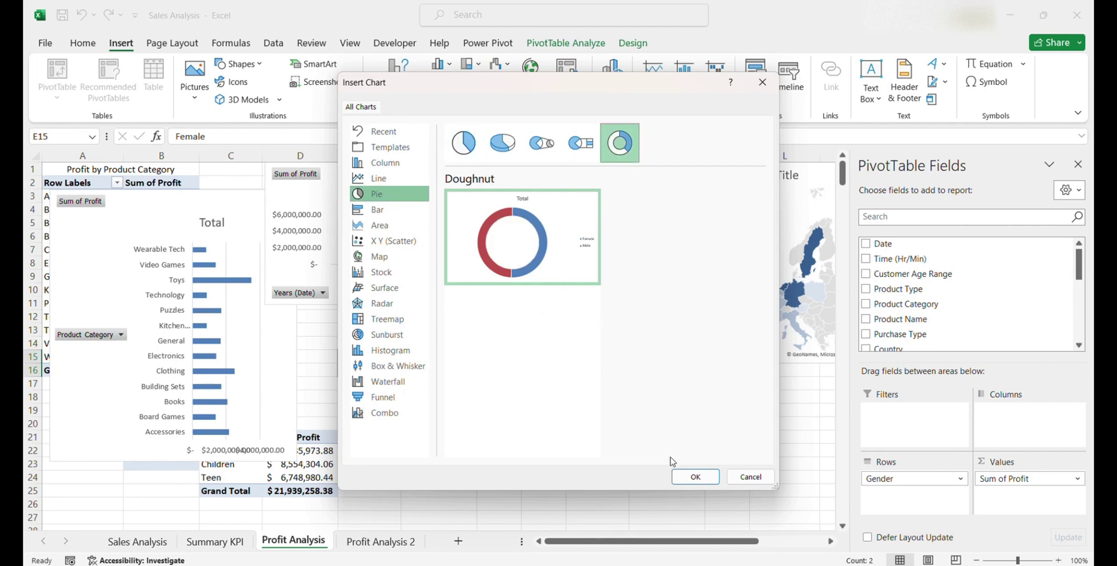
pyautogui.click(694, 476)
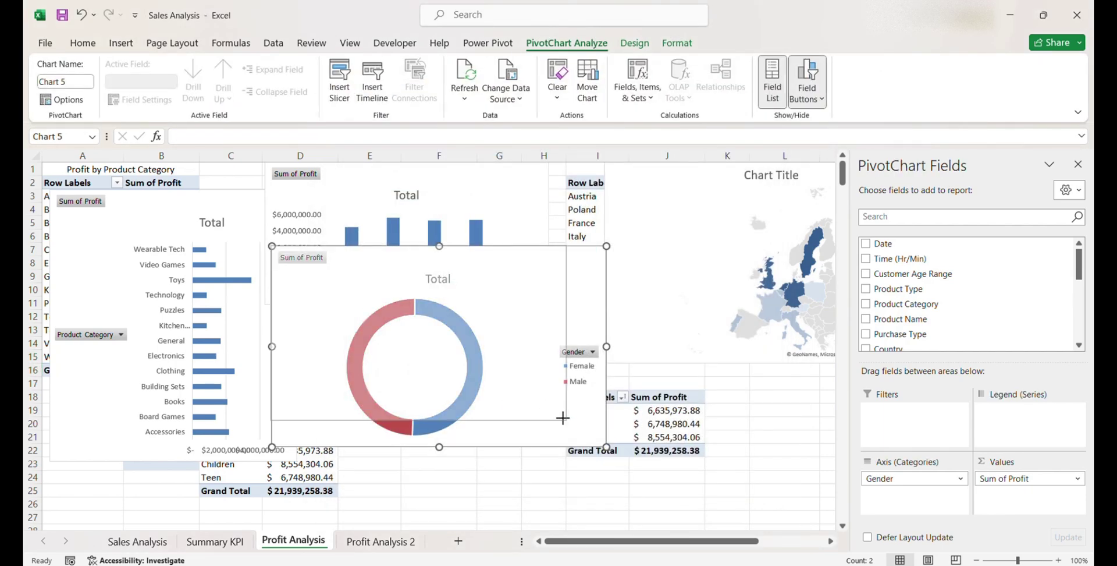
pyautogui.moveTo(562, 417); pyautogui.dragTo(537, 395)
pyautogui.click(312, 451)
pyautogui.click(866, 288)
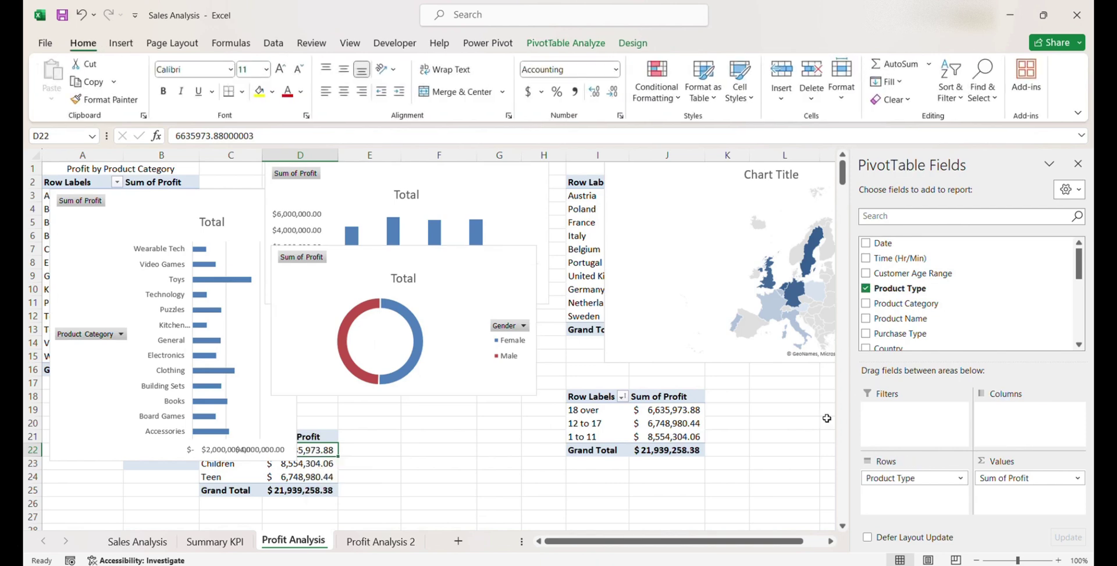
pyautogui.moveTo(838, 179); pyautogui.dragTo(838, 188)
pyautogui.click(302, 329)
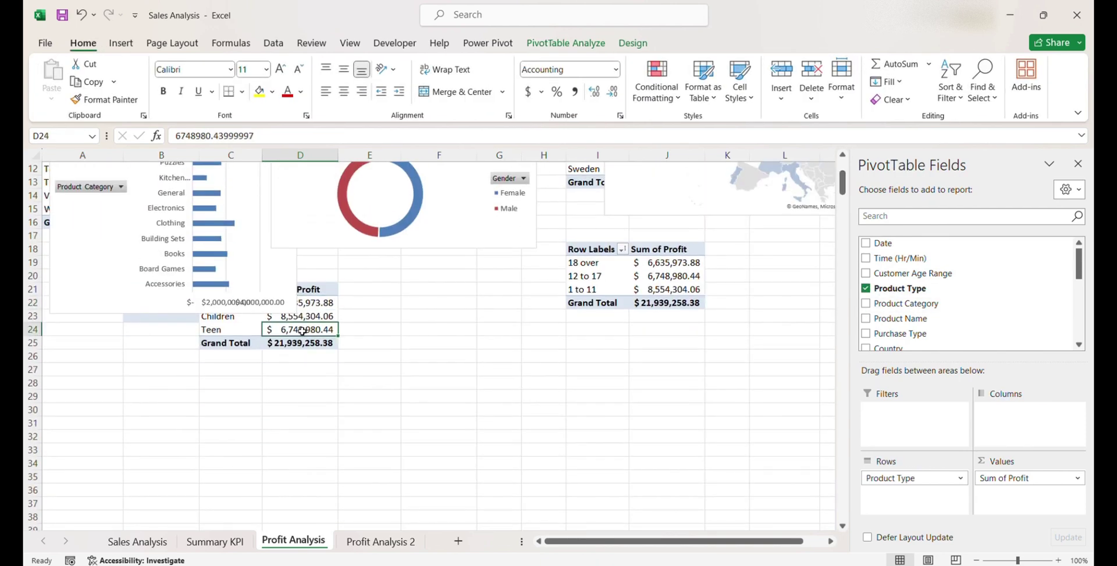
pyautogui.click(118, 280)
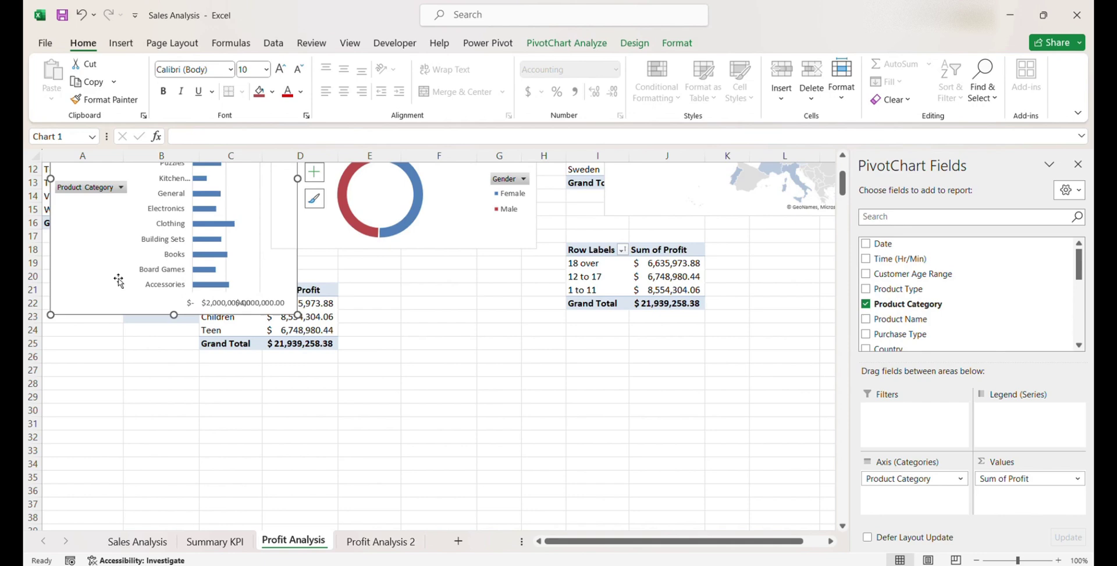
pyautogui.click(120, 43)
pyautogui.click(398, 78)
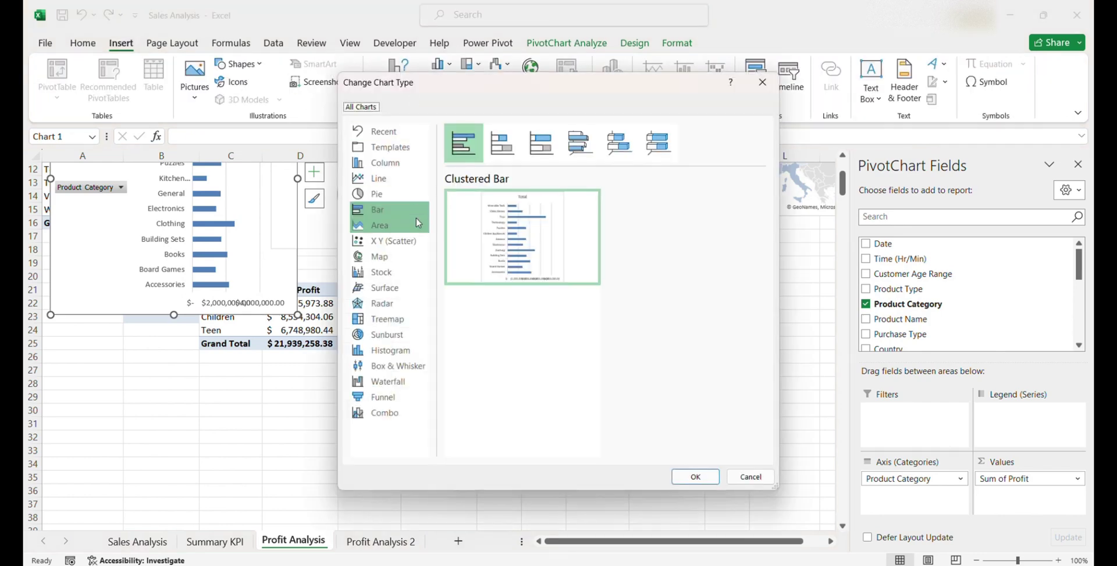
pyautogui.click(762, 82)
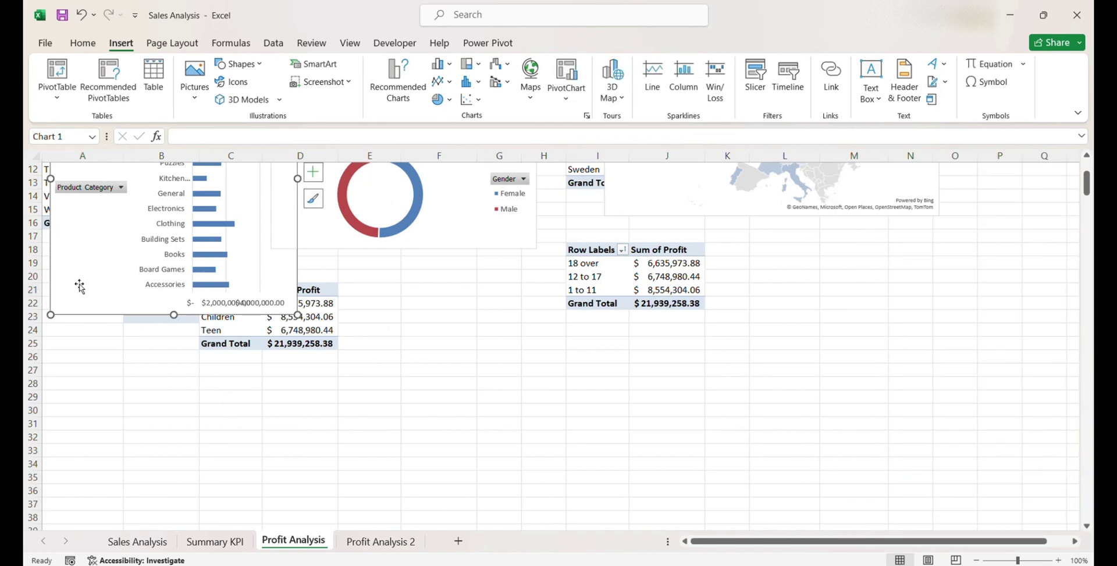
# Delete the existing product category chart and insert a new Clustered Bar PivotChart from the Profit by Product Category PivotTable.
pyautogui.press('Delete')
pyautogui.click(71, 196)
pyautogui.click(398, 87)
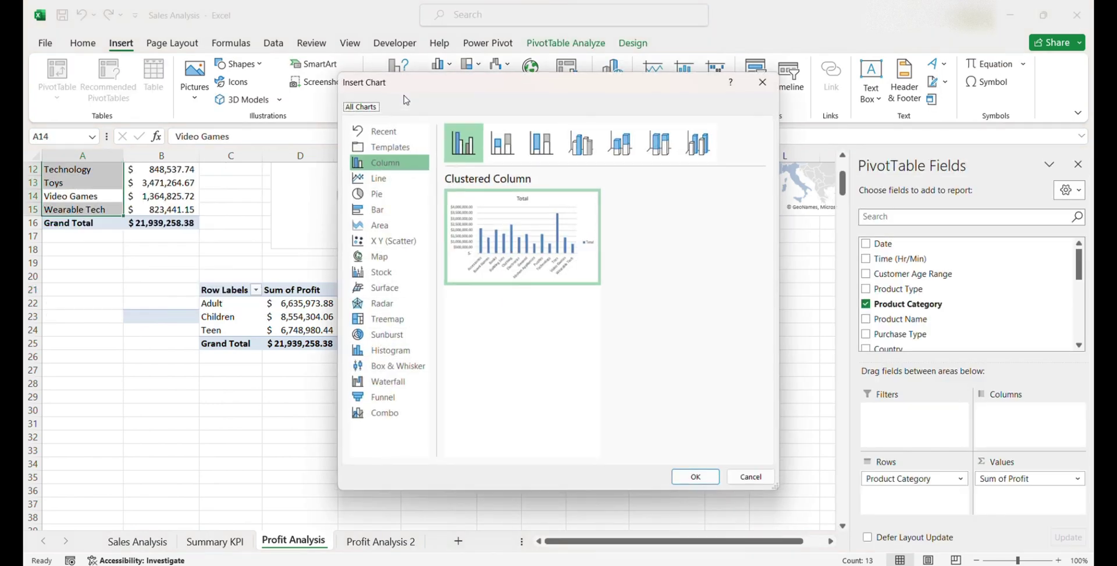
pyautogui.click(384, 397)
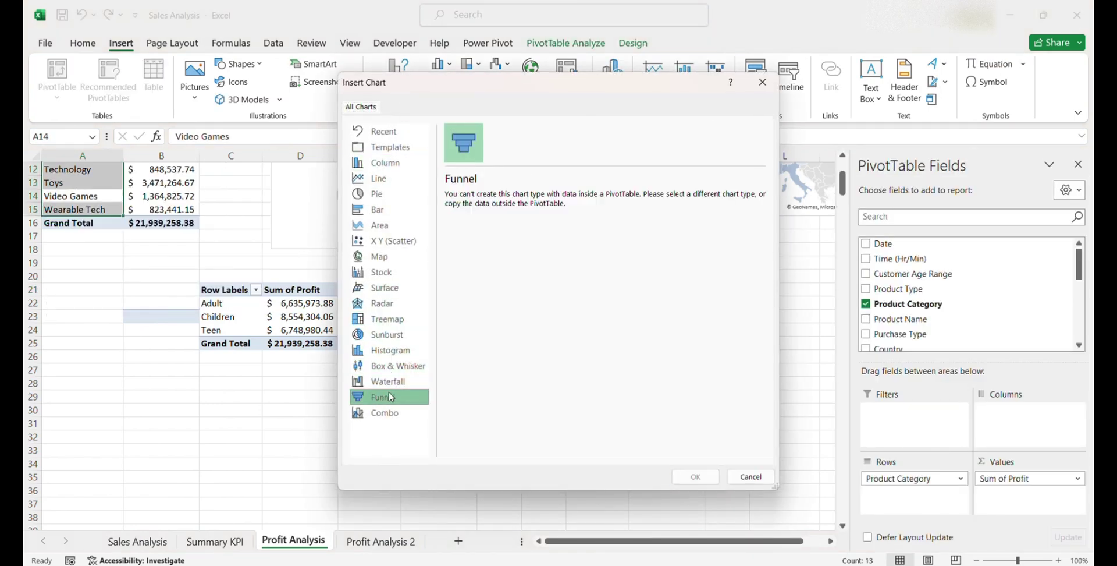
pyautogui.click(387, 366)
pyautogui.click(383, 303)
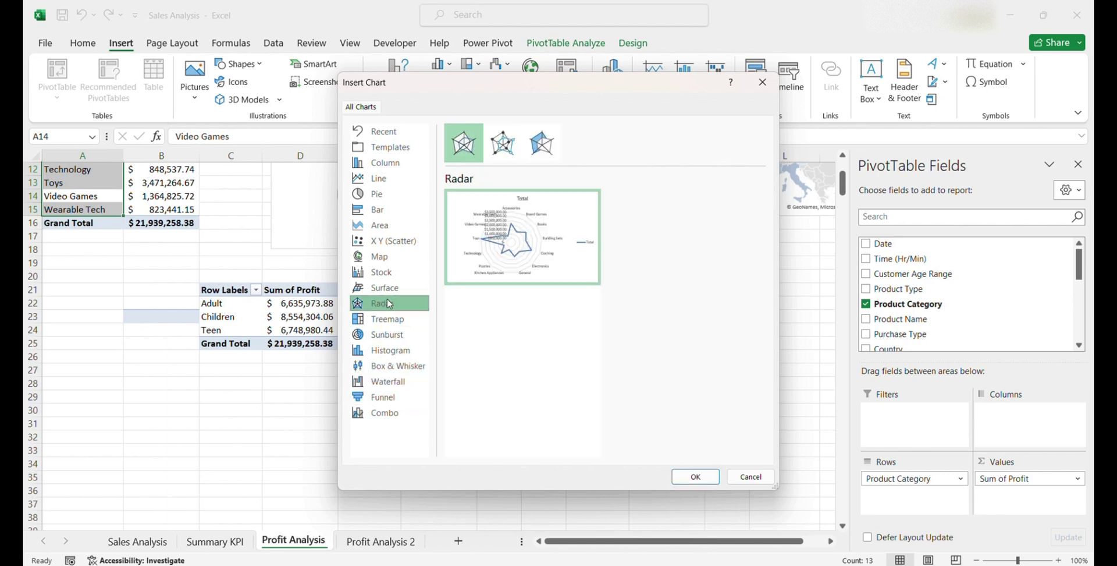
pyautogui.click(381, 227)
pyautogui.click(383, 211)
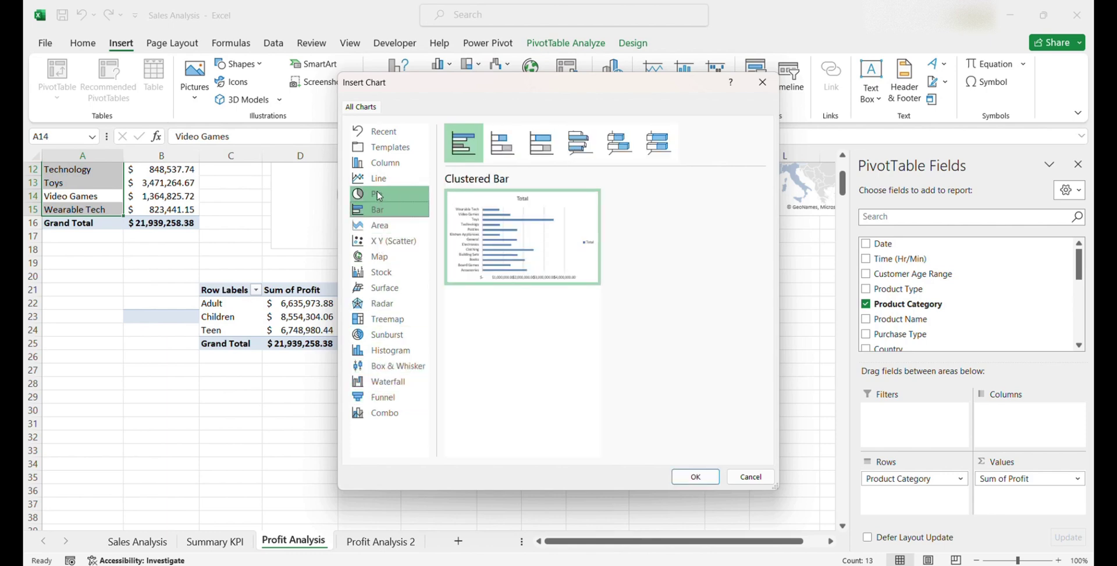
pyautogui.click(379, 196)
pyautogui.click(377, 208)
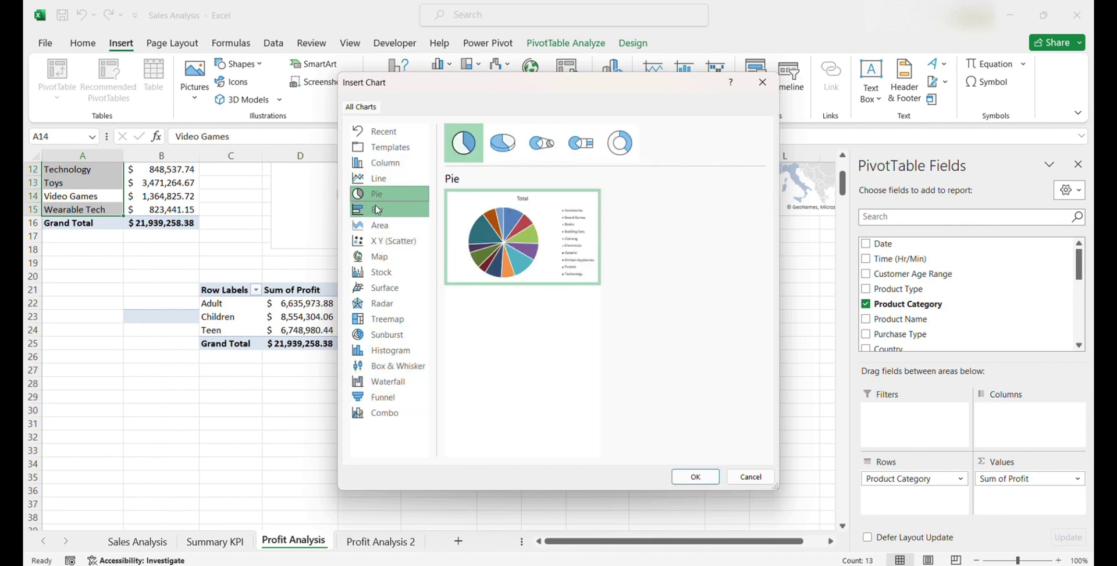
pyautogui.click(695, 476)
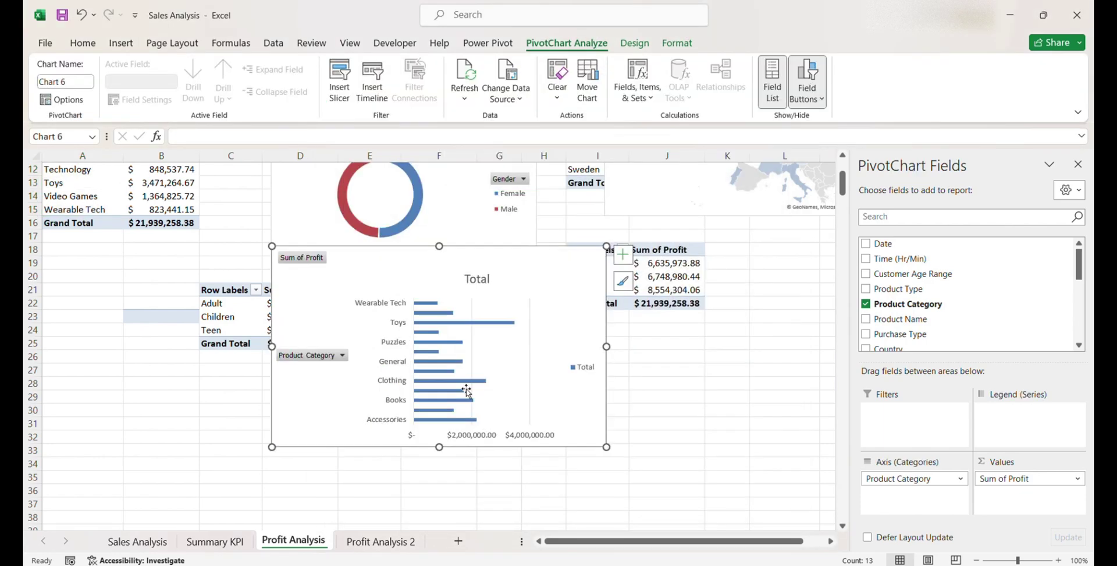
# Delete the new product category chart's legend, then move and resize the chart to fit over columns A to C.
pyautogui.click(582, 367)
pyautogui.press('Delete')
pyautogui.moveTo(319, 315); pyautogui.dragTo(210, 317)
pyautogui.moveTo(210, 352); pyautogui.dragTo(209, 297)
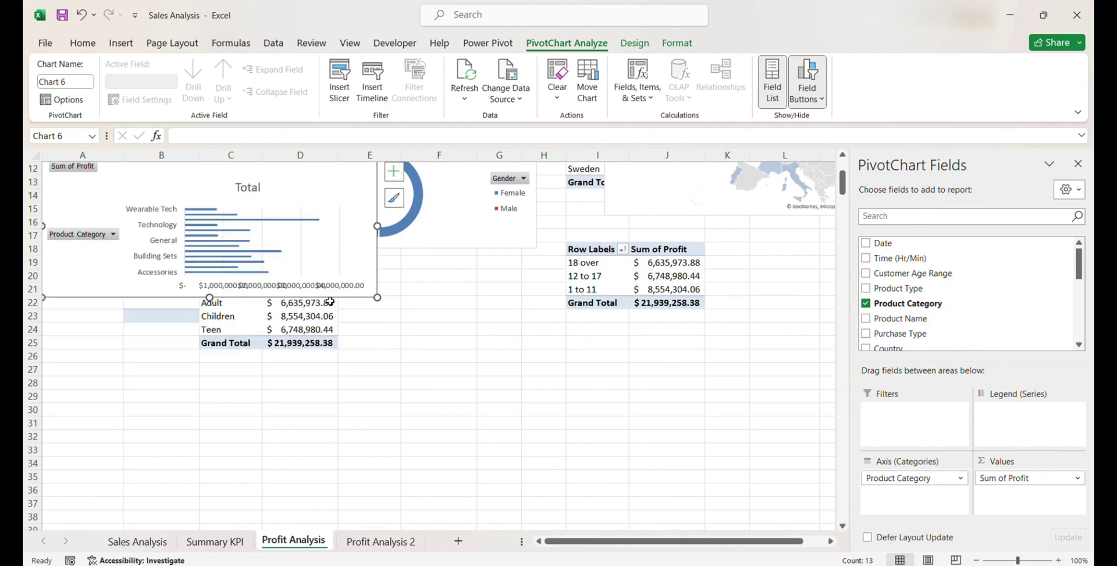
pyautogui.moveTo(378, 294); pyautogui.dragTo(296, 284)
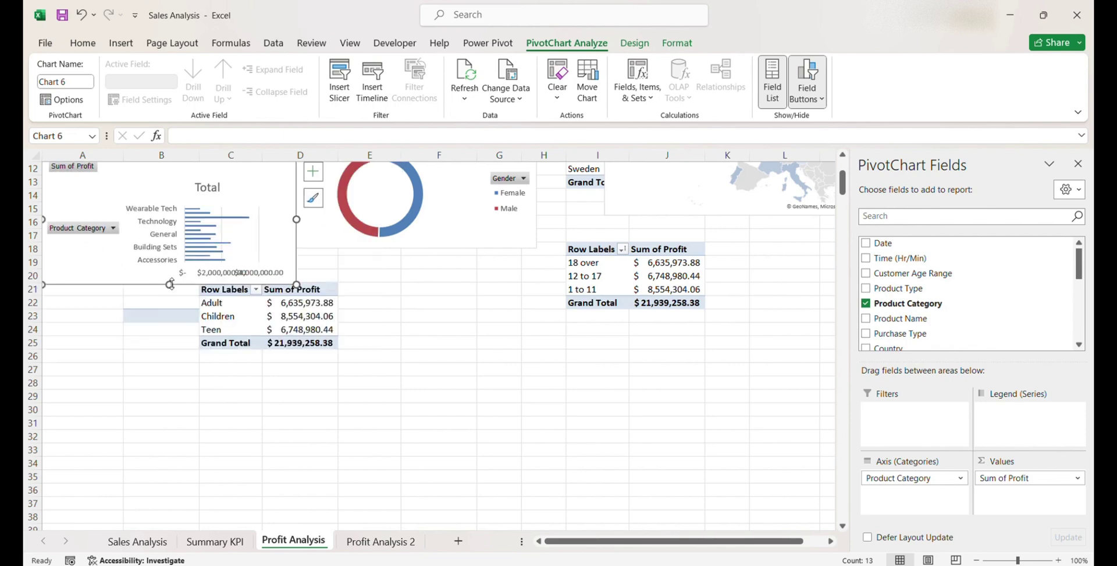
pyautogui.moveTo(169, 284); pyautogui.dragTo(200, 394)
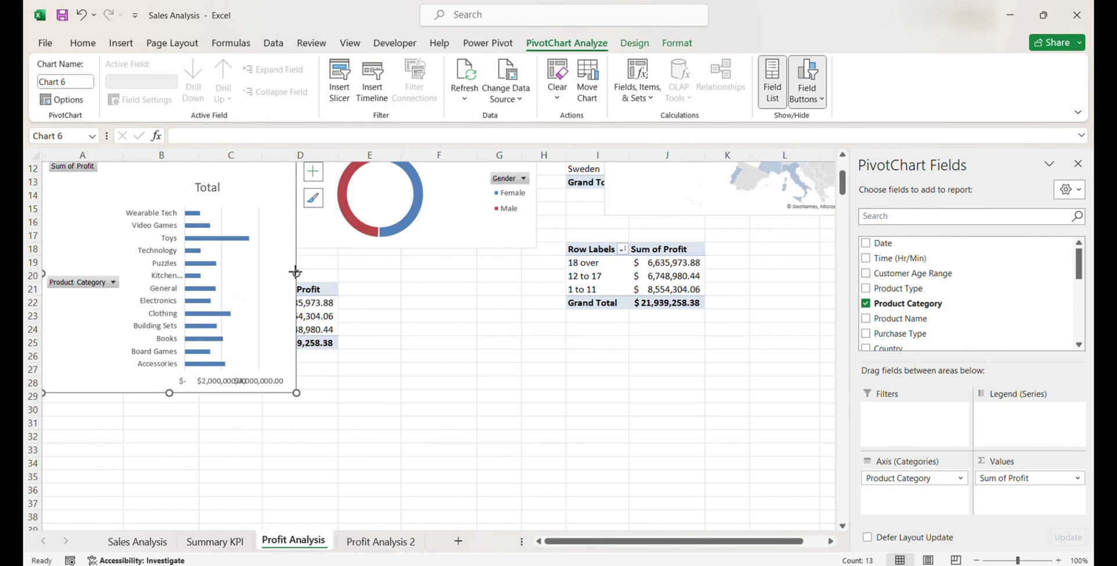
pyautogui.moveTo(296, 272); pyautogui.dragTo(316, 273)
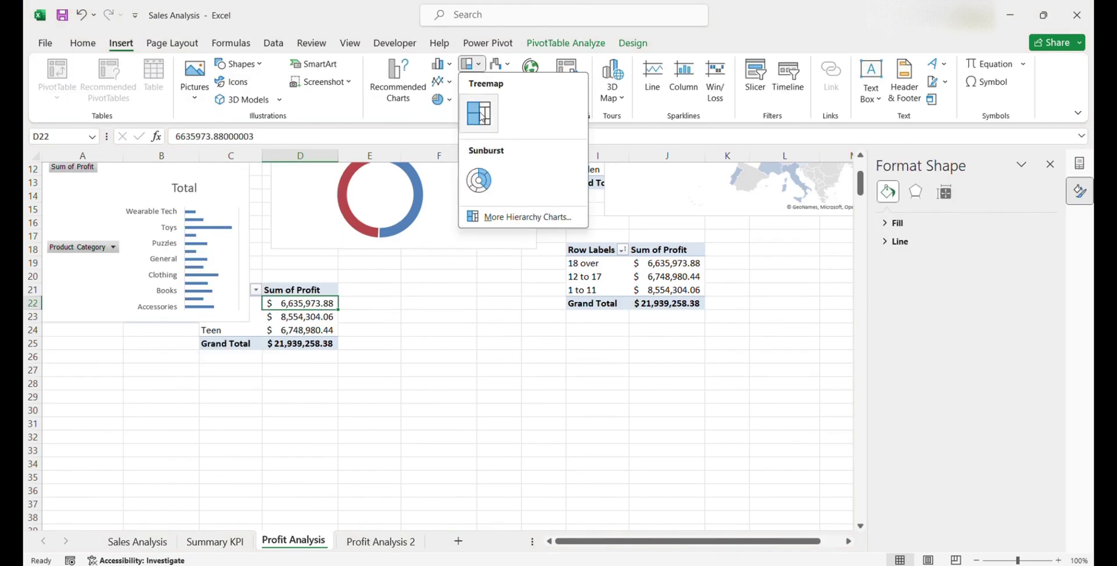
# Try to insert a Treemap chart from the product type PivotTable in C21:D25.
pyautogui.click(479, 115)
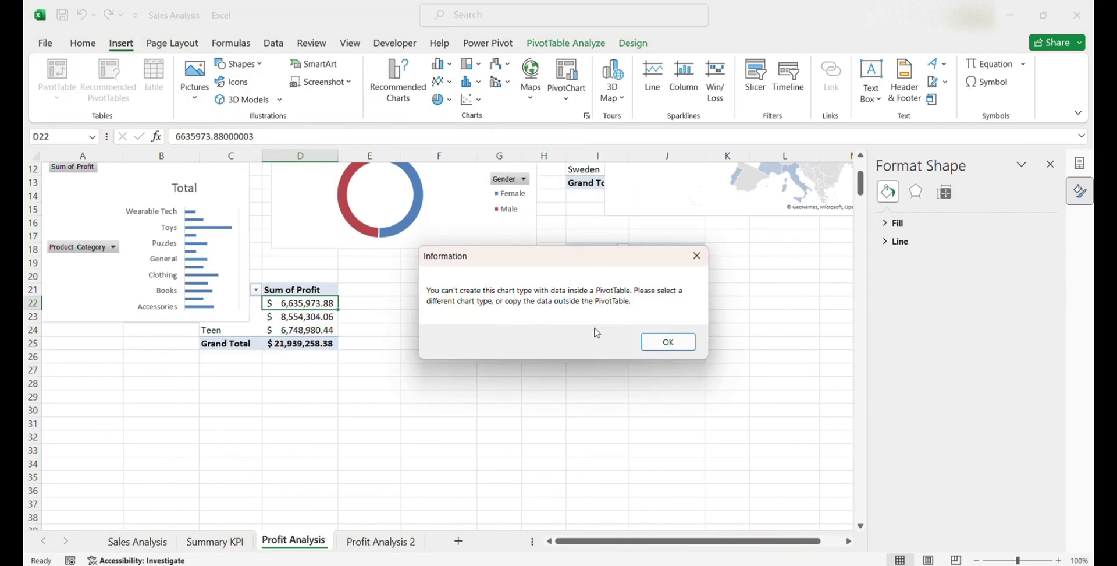
pyautogui.click(668, 341)
pyautogui.click(419, 320)
pyautogui.click(312, 308)
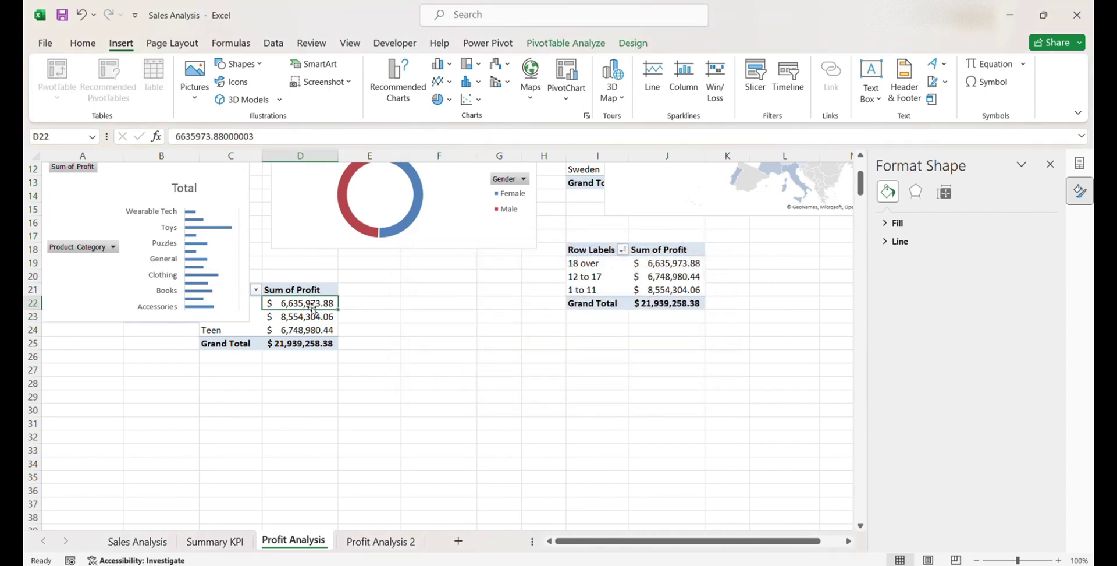
pyautogui.scroll(3, 313, 309)
pyautogui.click(400, 82)
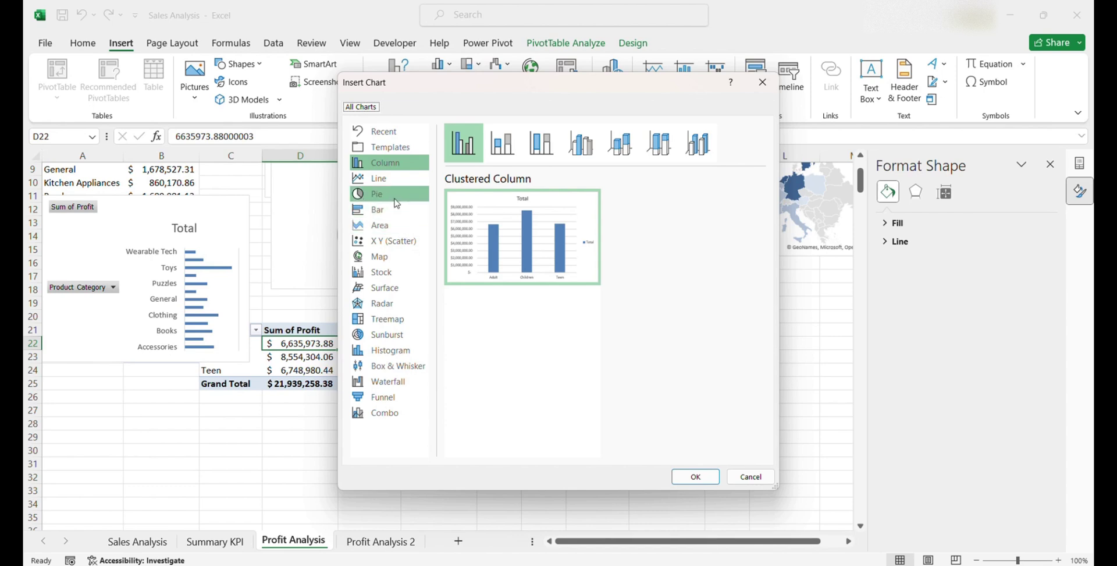
pyautogui.click(751, 477)
# Move the gender doughnut chart down directly below the yearly profit column chart.
pyautogui.scroll(3, 668, 374)
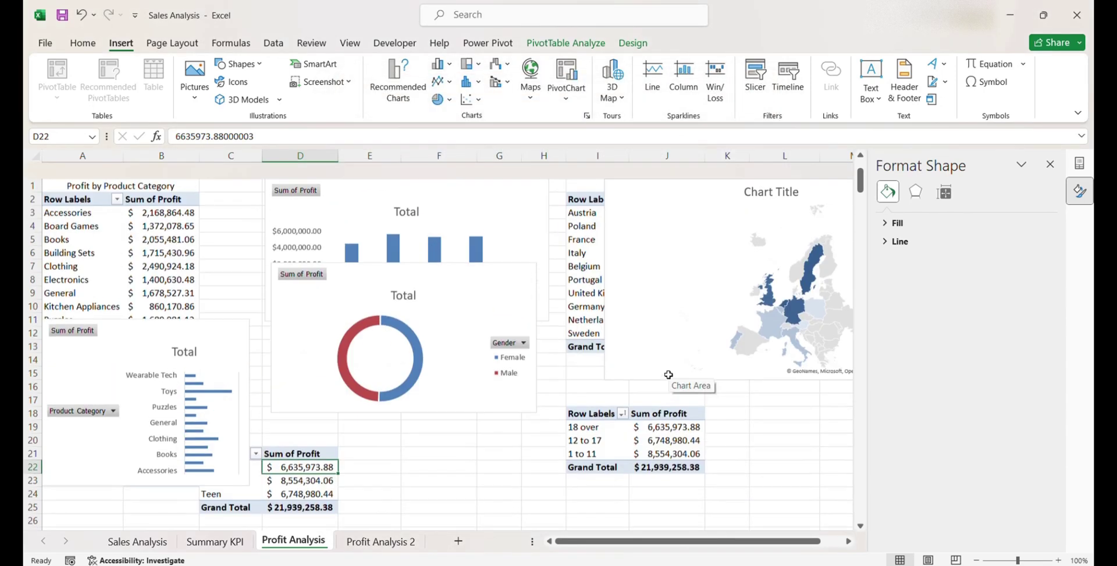
pyautogui.moveTo(464, 362); pyautogui.dragTo(508, 421)
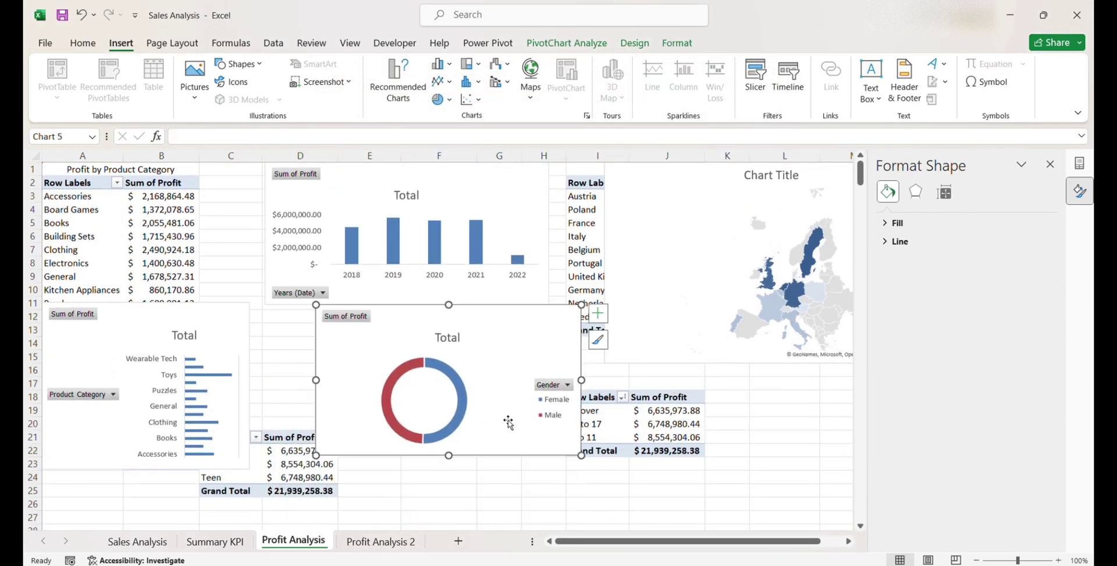
# Add a worksheet named Dashboard after Profit Analysis 2 and hide its gridlines.
pyautogui.click(381, 541)
pyautogui.click(458, 540)
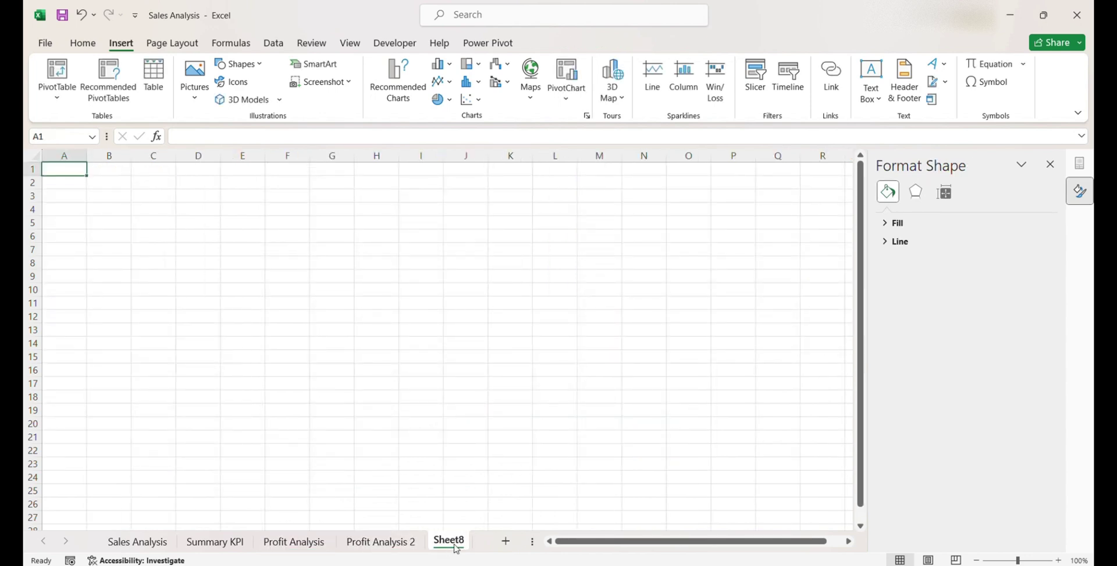
pyautogui.doubleClick(455, 541)
pyautogui.write('Dashboar')
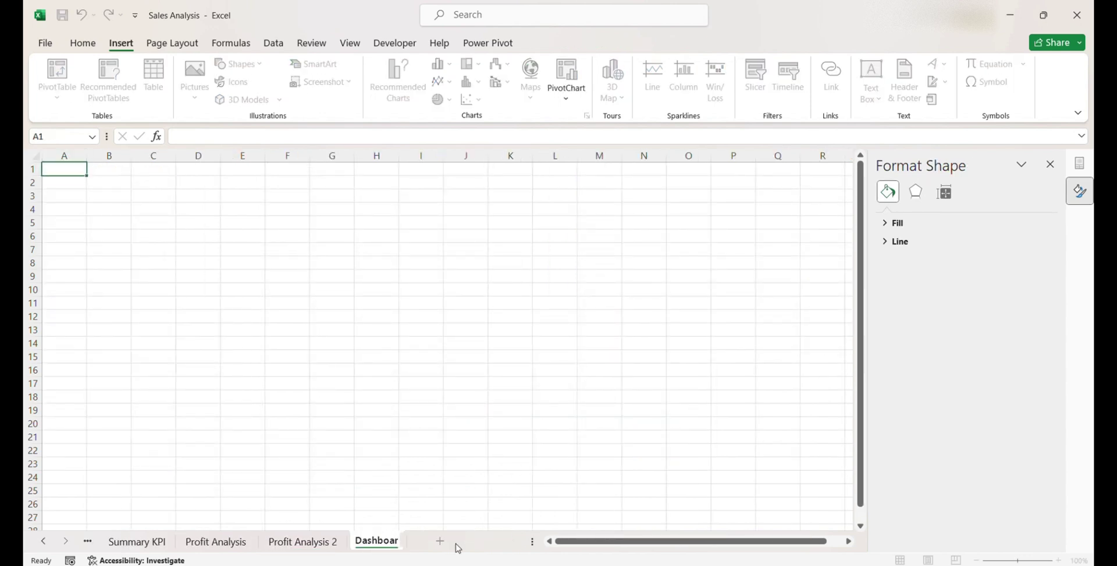
pyautogui.write('d')
pyautogui.press('Return')
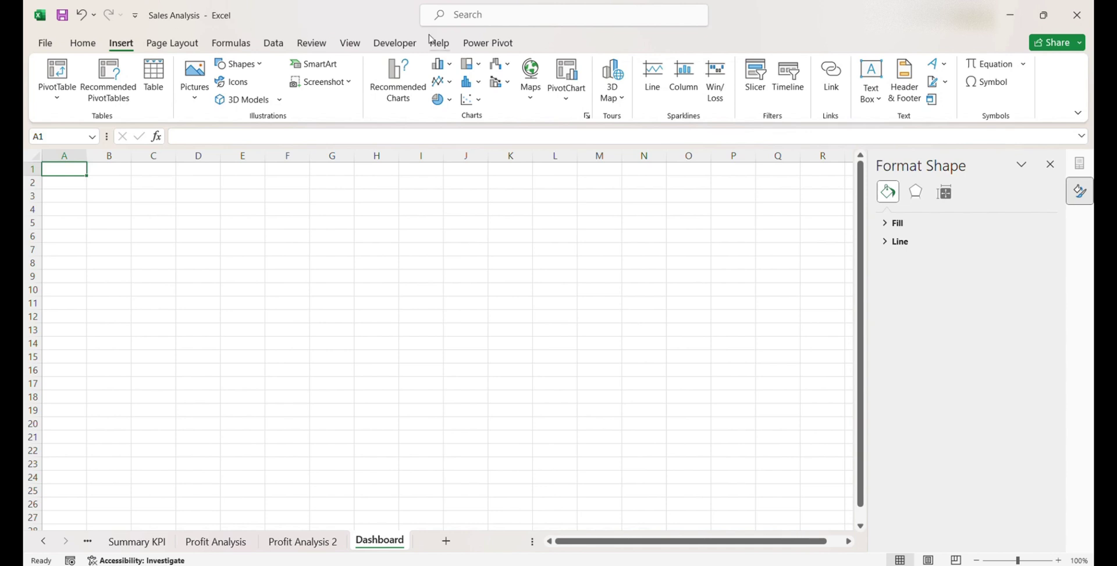
pyautogui.click(350, 42)
pyautogui.click(193, 83)
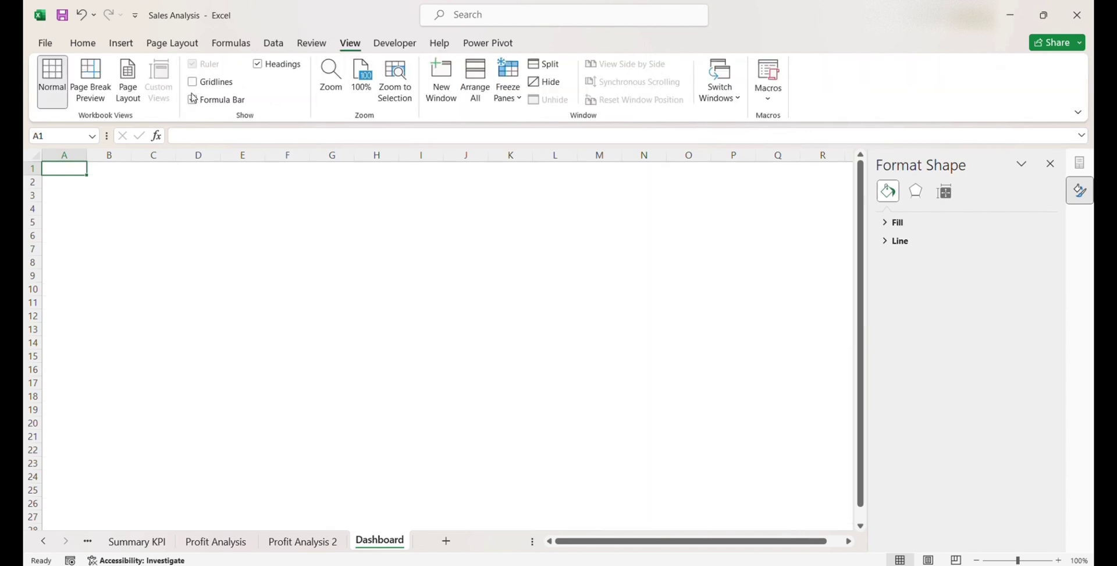
# Draw a banner rectangle about 11.62" by 0.66" across columns A to R in rows 1 to 4, reading PROFIT ANALYSIS DASHBOARD.
pyautogui.click(122, 42)
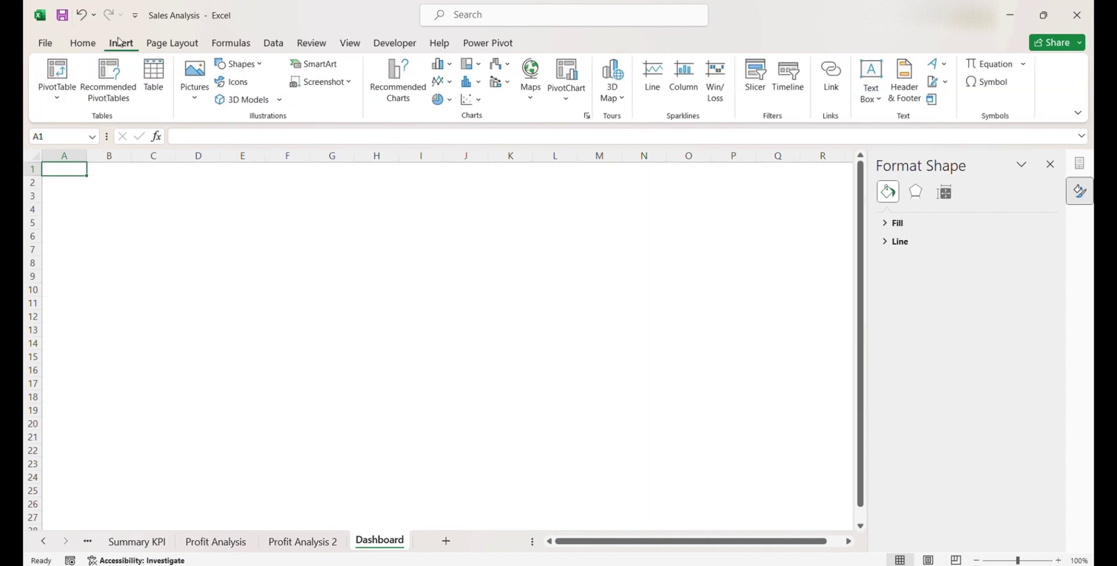
pyautogui.click(238, 63)
pyautogui.click(221, 194)
pyautogui.moveTo(65, 166); pyautogui.dragTo(845, 211)
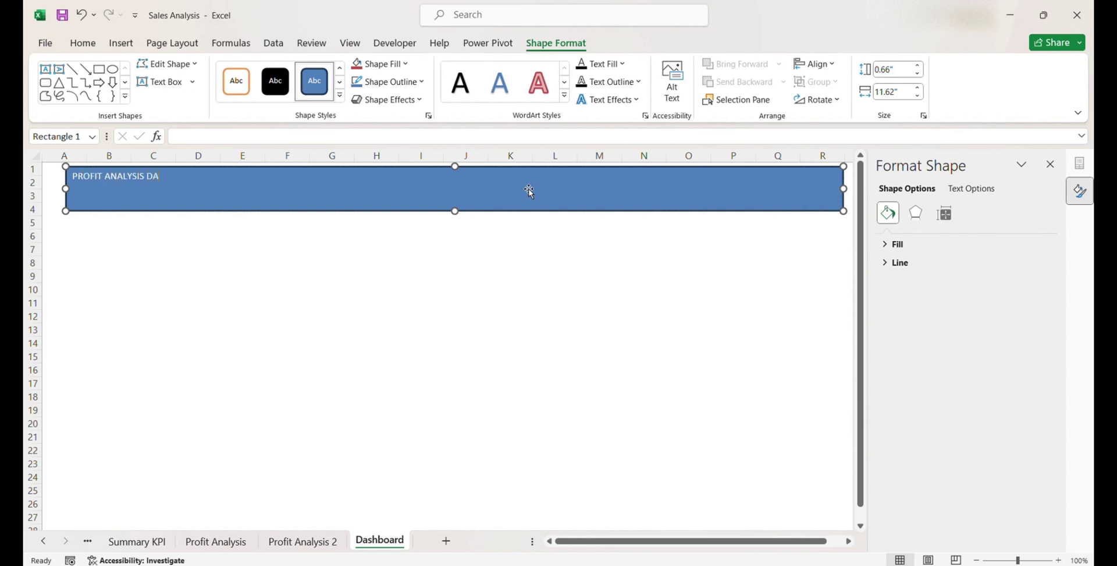
# Center the banner text horizontally and vertically within the rectangle.
pyautogui.click(120, 42)
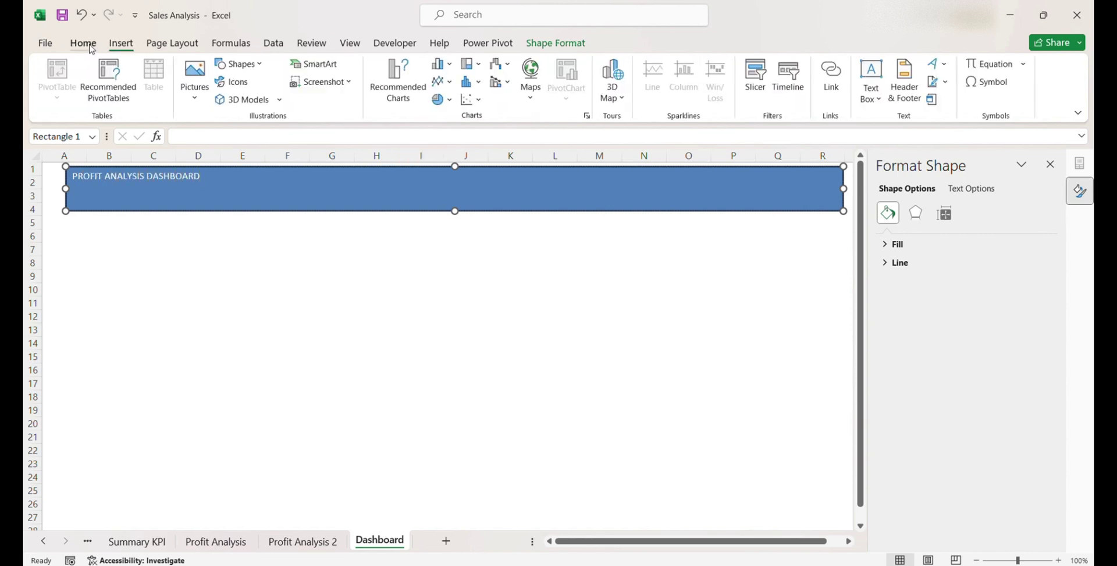
pyautogui.click(82, 42)
pyautogui.click(344, 69)
pyautogui.click(344, 91)
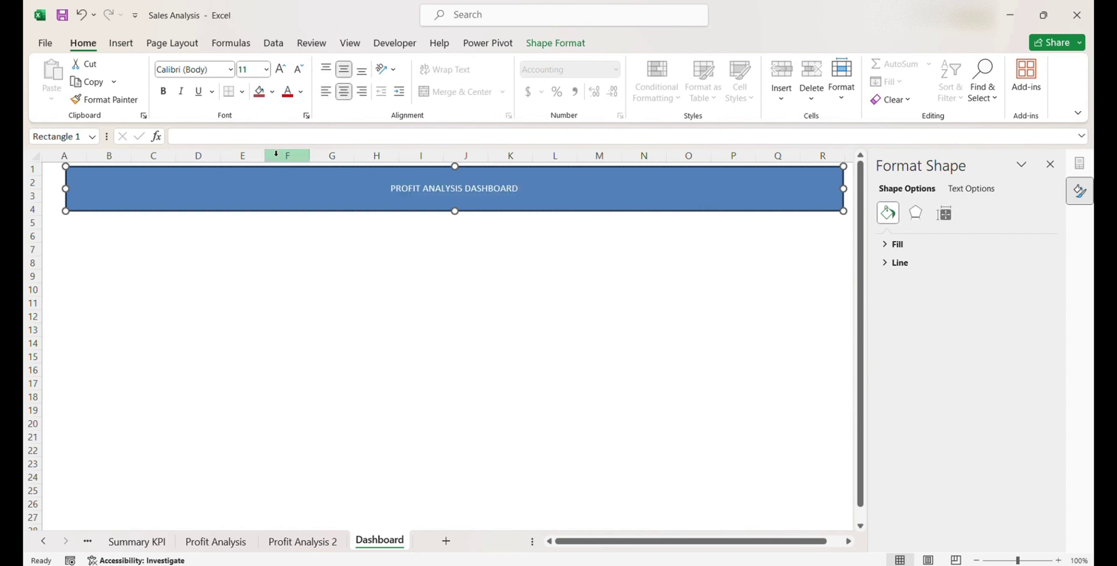
# Enlarge the PROFIT ANALYSIS DASHBOARD title text to size 28 and color it white.
pyautogui.click(282, 69)
pyautogui.click(282, 69)
pyautogui.click(282, 69)
pyautogui.click(282, 69)
pyautogui.click(282, 69)
pyautogui.click(282, 69)
pyautogui.click(281, 68)
pyautogui.tripleClick(524, 191)
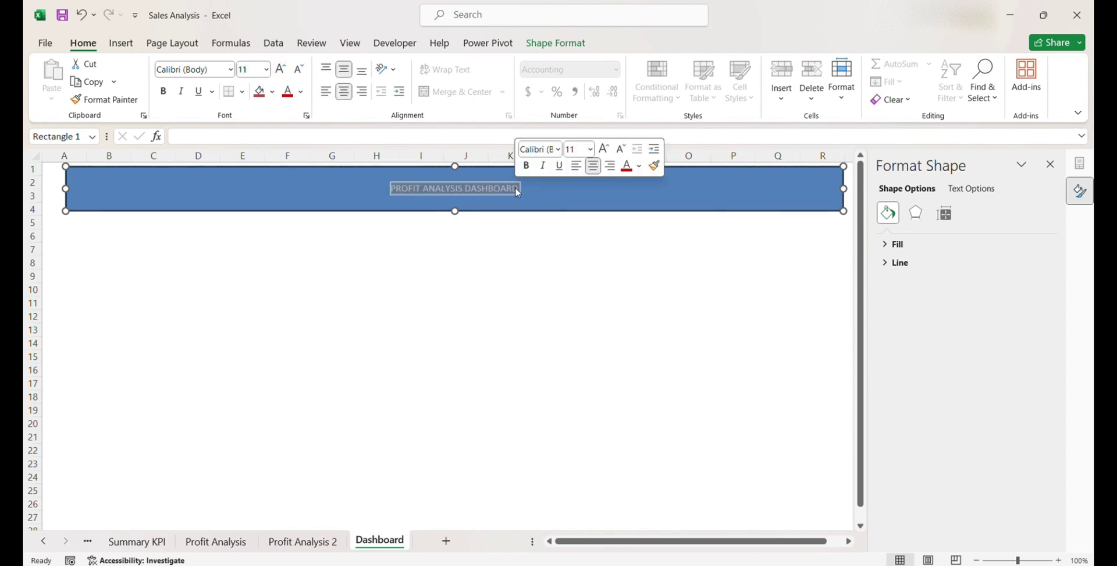
pyautogui.click(282, 69)
pyautogui.click(282, 68)
pyautogui.click(282, 69)
pyautogui.click(282, 68)
pyautogui.click(281, 69)
pyautogui.click(282, 68)
pyautogui.click(282, 69)
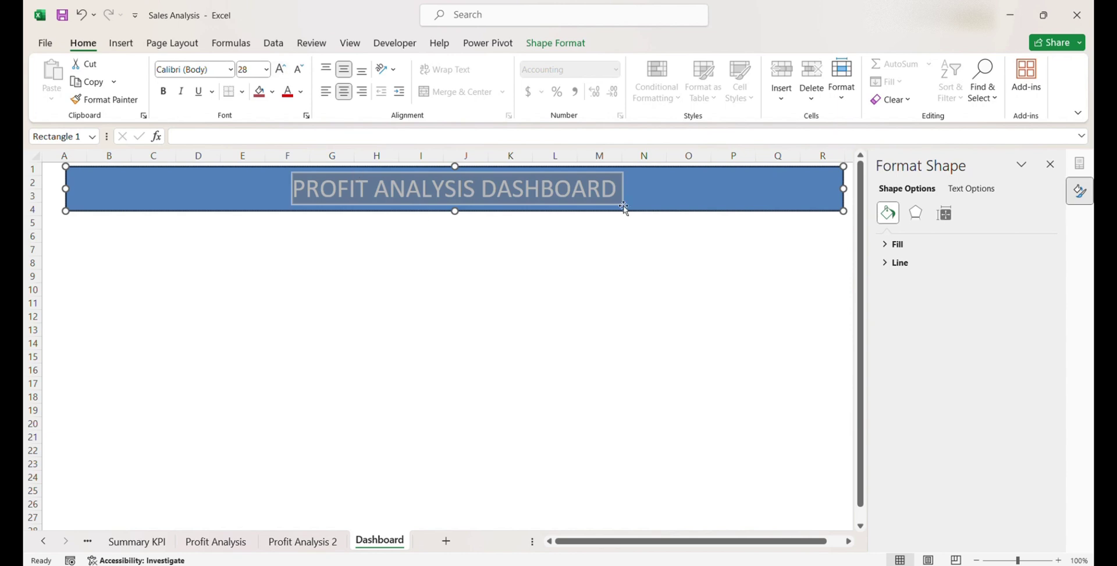
pyautogui.click(301, 91)
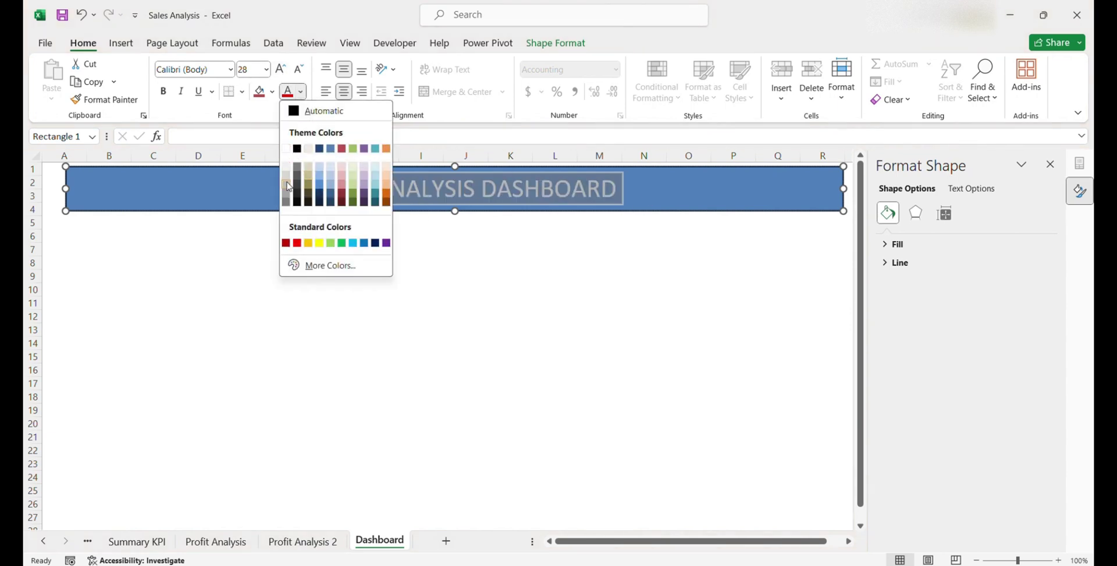
pyautogui.click(286, 149)
pyautogui.click(465, 262)
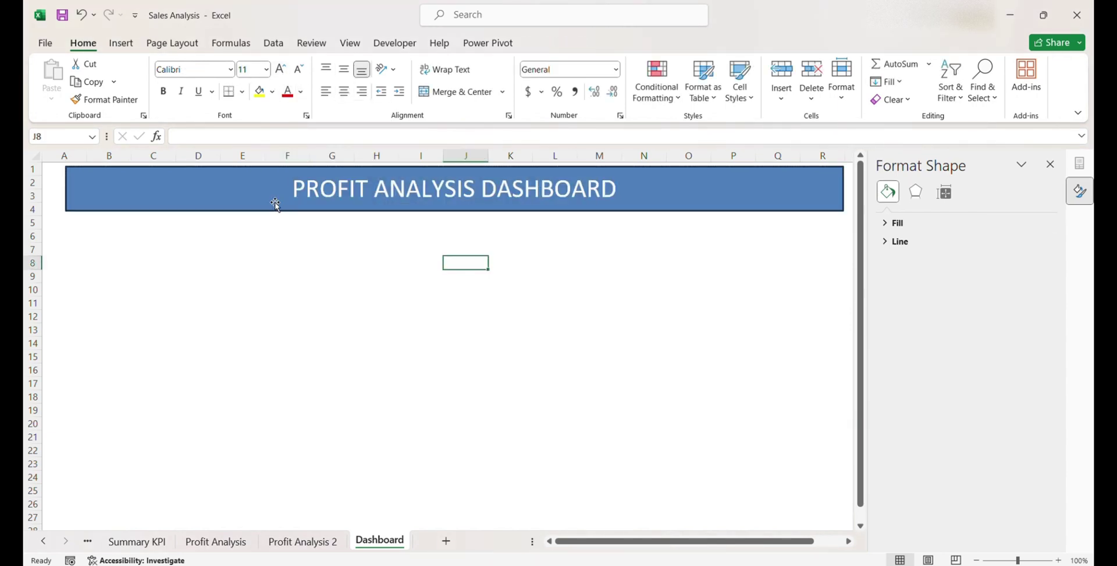
# Fill the banner rectangle with a dark blue theme color.
pyautogui.click(274, 204)
pyautogui.click(272, 91)
pyautogui.click(291, 202)
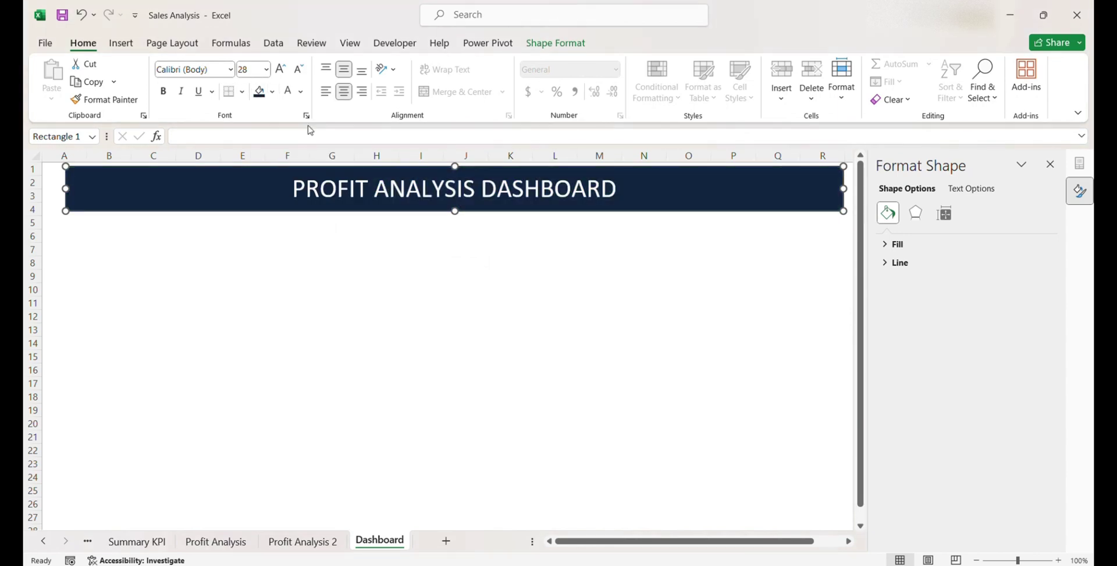
pyautogui.click(271, 92)
pyautogui.click(302, 202)
pyautogui.click(332, 274)
pyautogui.click(242, 174)
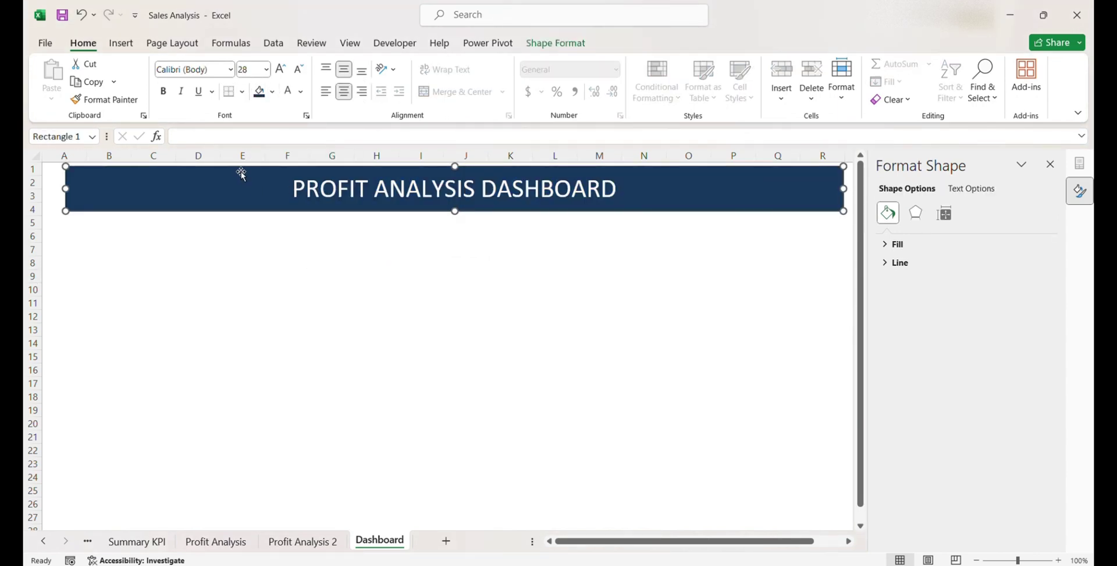
# Insert the magnifying glass with pulse line icon from the Analytics stock icons.
pyautogui.click(121, 43)
pyautogui.click(242, 87)
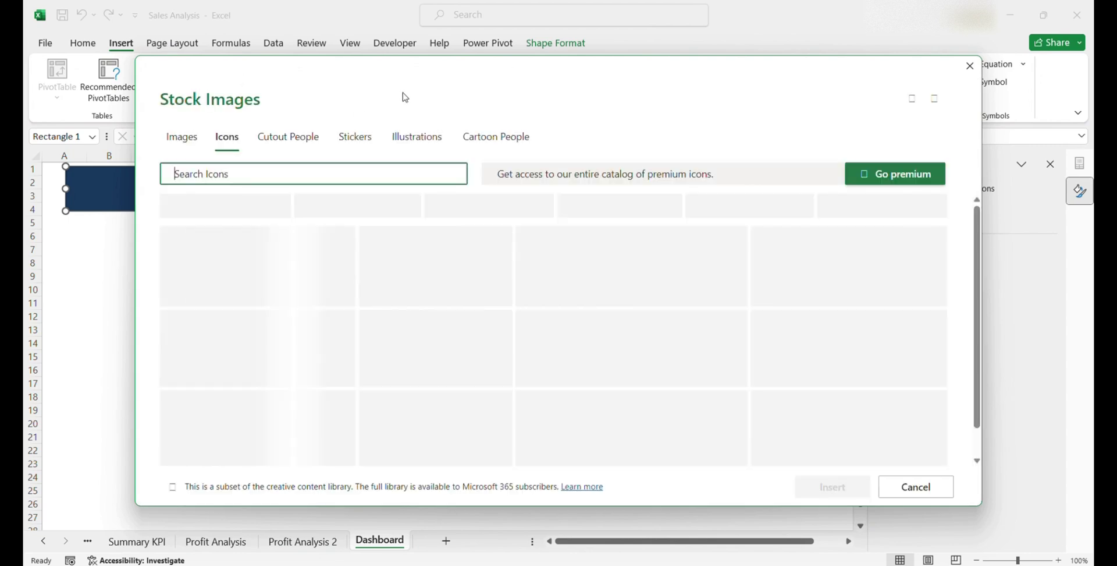
pyautogui.click(301, 208)
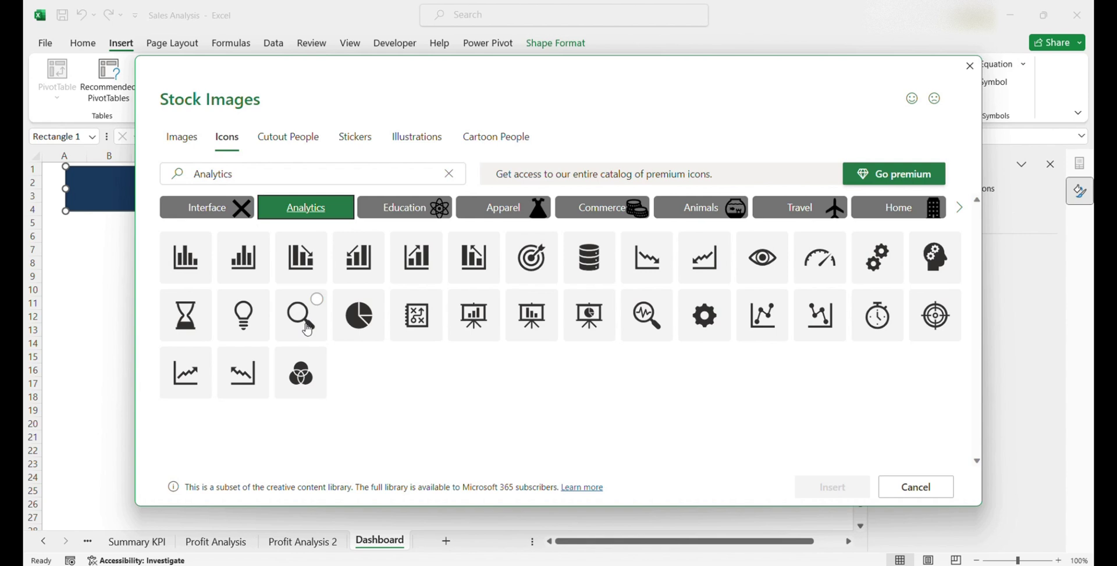
pyautogui.click(646, 317)
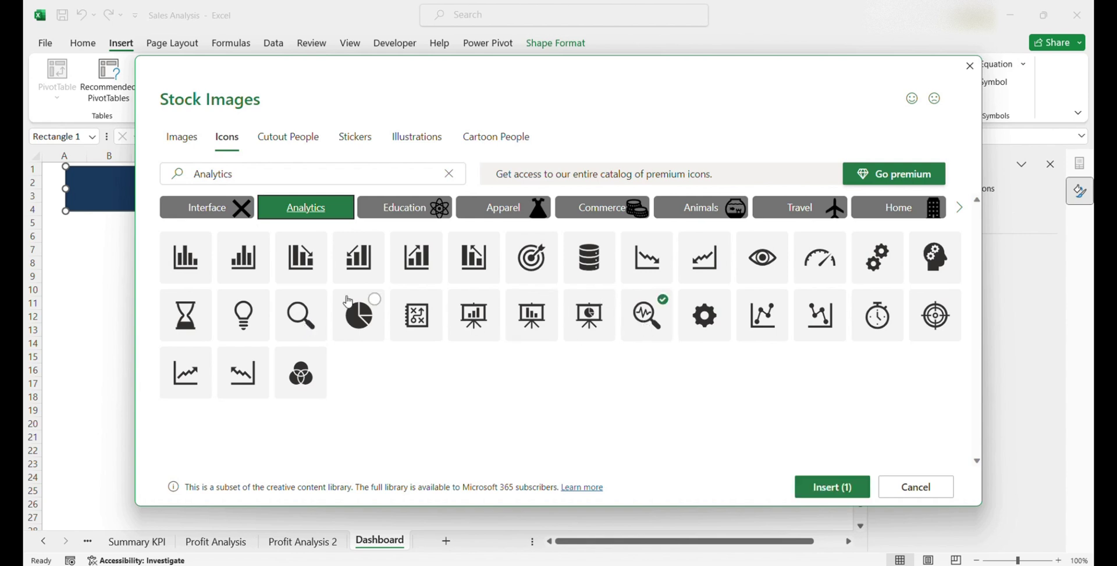
pyautogui.click(833, 485)
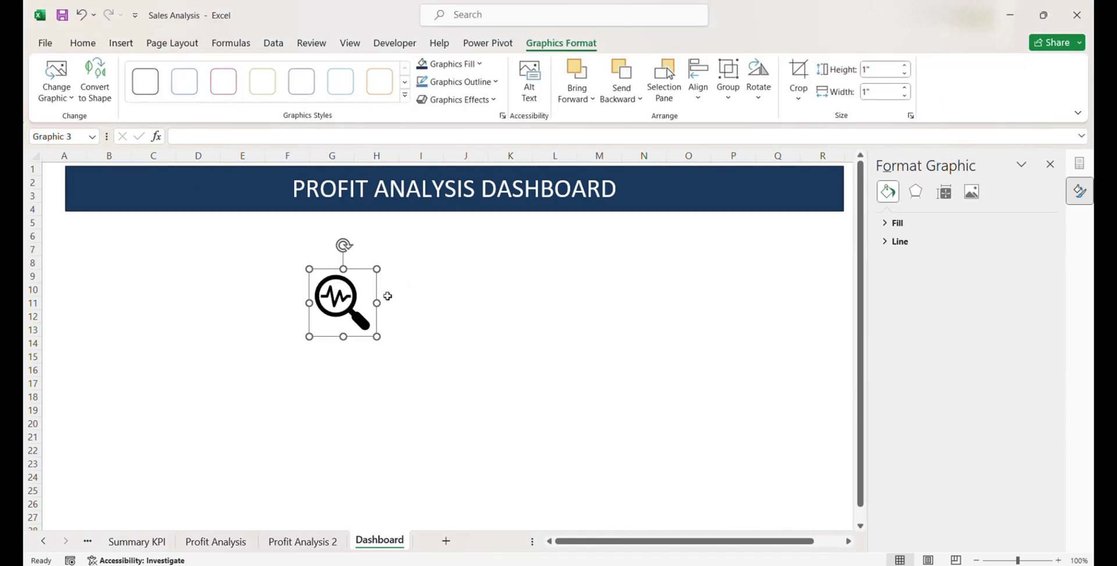
# Place the magnifying glass icon beside the end of the banner title at 0.77" square and fill it light gray.
pyautogui.moveTo(354, 317); pyautogui.dragTo(680, 204)
pyautogui.click(480, 64)
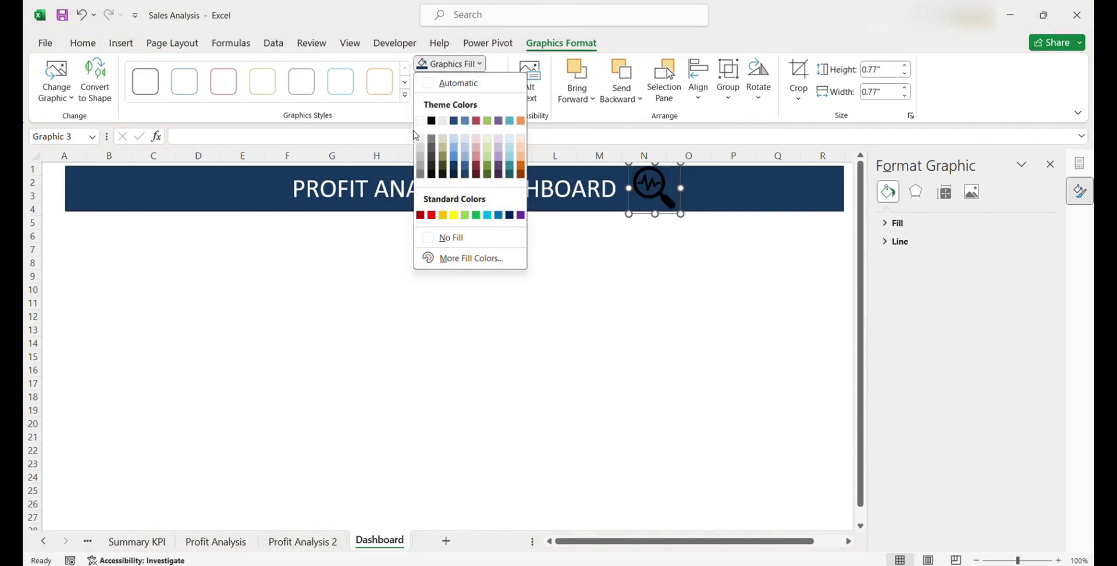
pyautogui.click(424, 151)
pyautogui.click(465, 302)
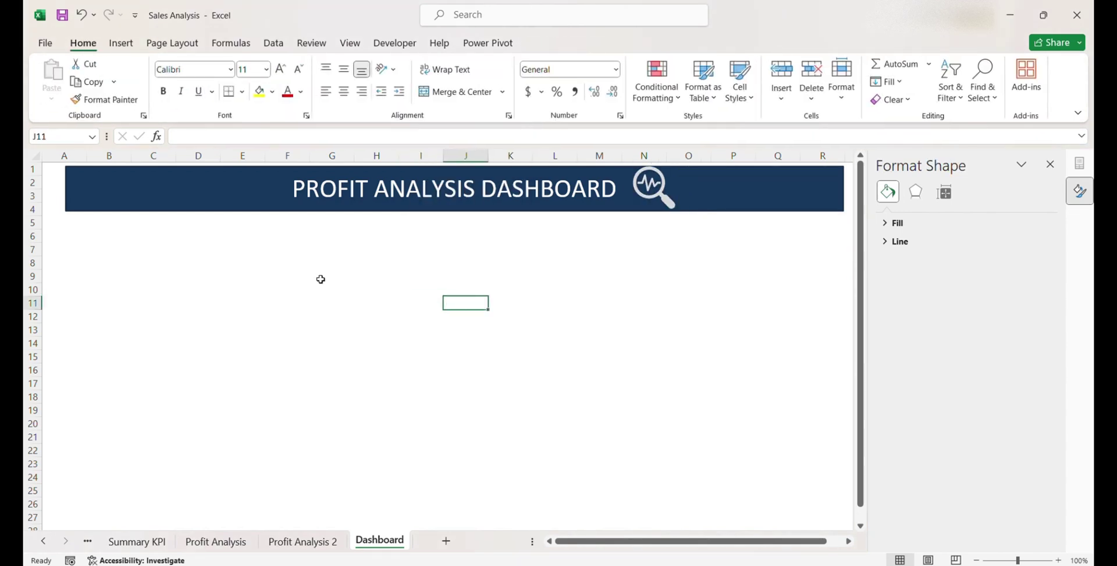
# Draw an empty text box directly below the banner, spanning about columns B to G and rows 5 to 10.
pyautogui.click(57, 246)
pyautogui.click(121, 43)
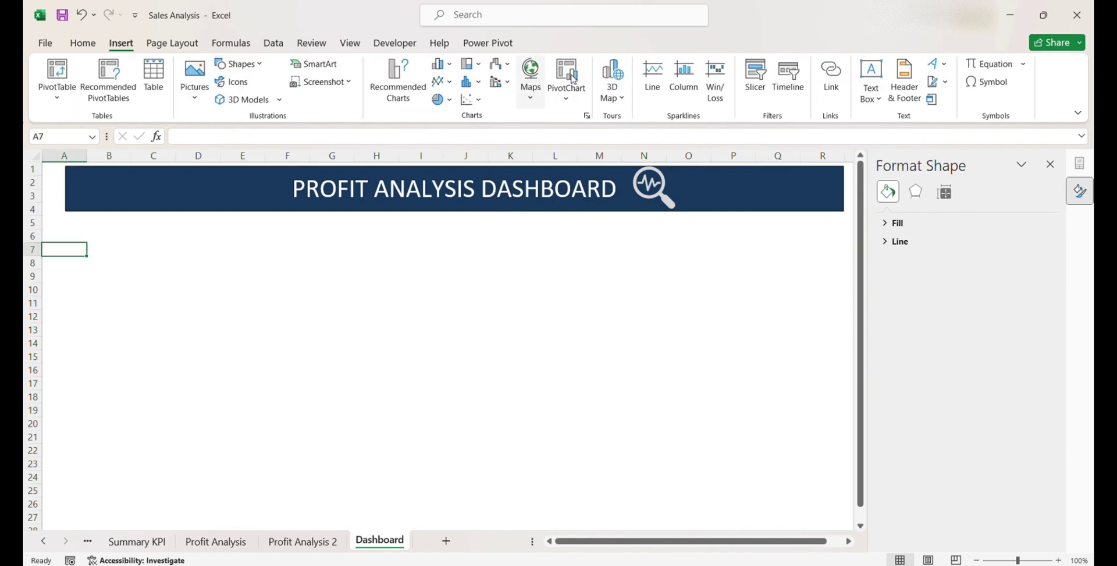
pyautogui.click(871, 98)
pyautogui.click(870, 117)
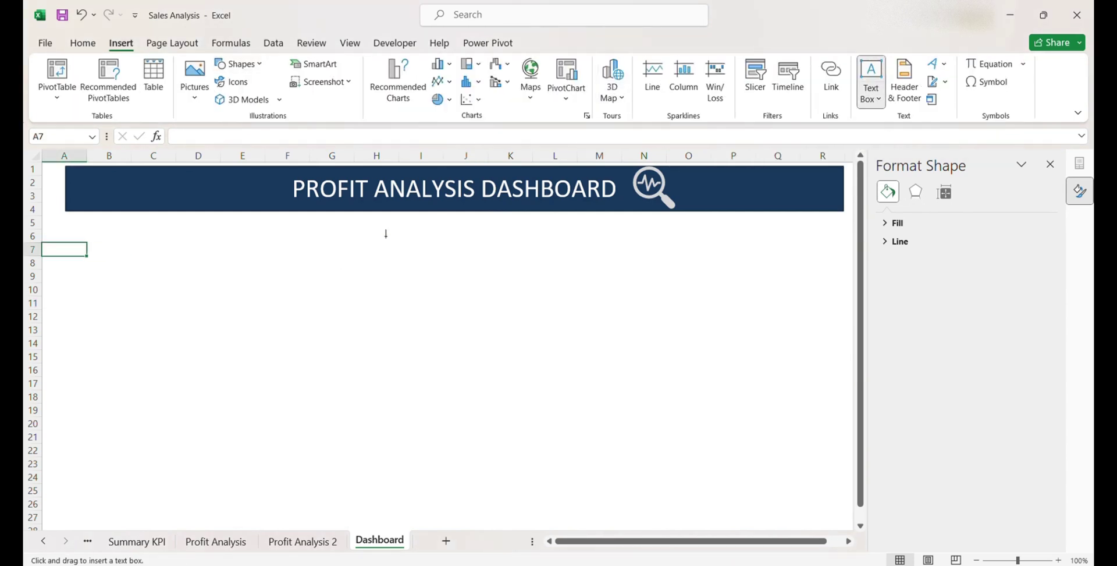
pyautogui.moveTo(63, 228); pyautogui.dragTo(267, 298)
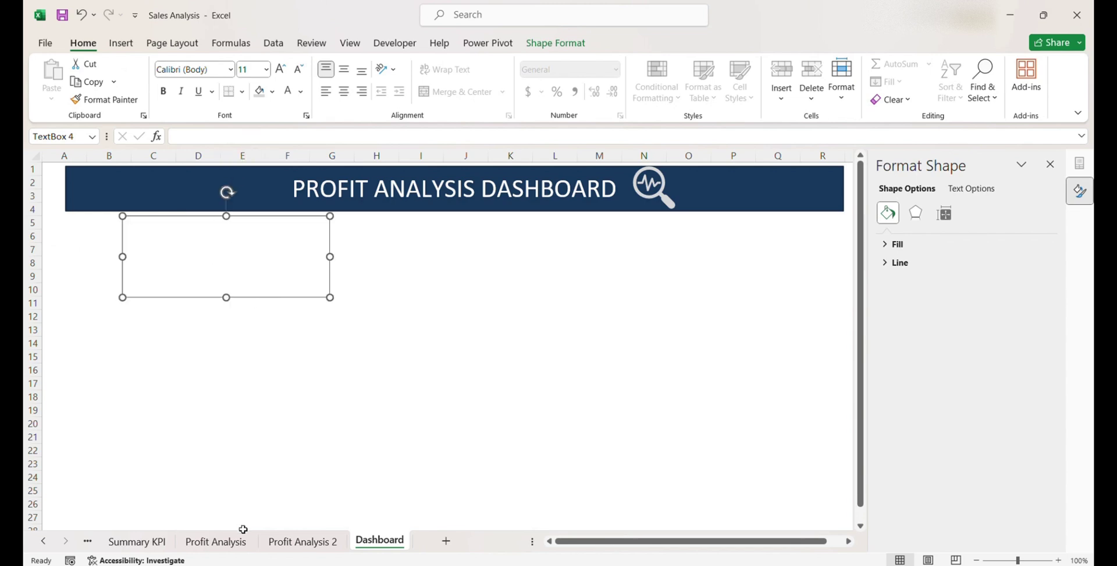
# On Summary KPI, give the Sum of Profit value in A3 Accounting format, and reference it in A5 with the same format.
pyautogui.click(229, 541)
pyautogui.click(137, 542)
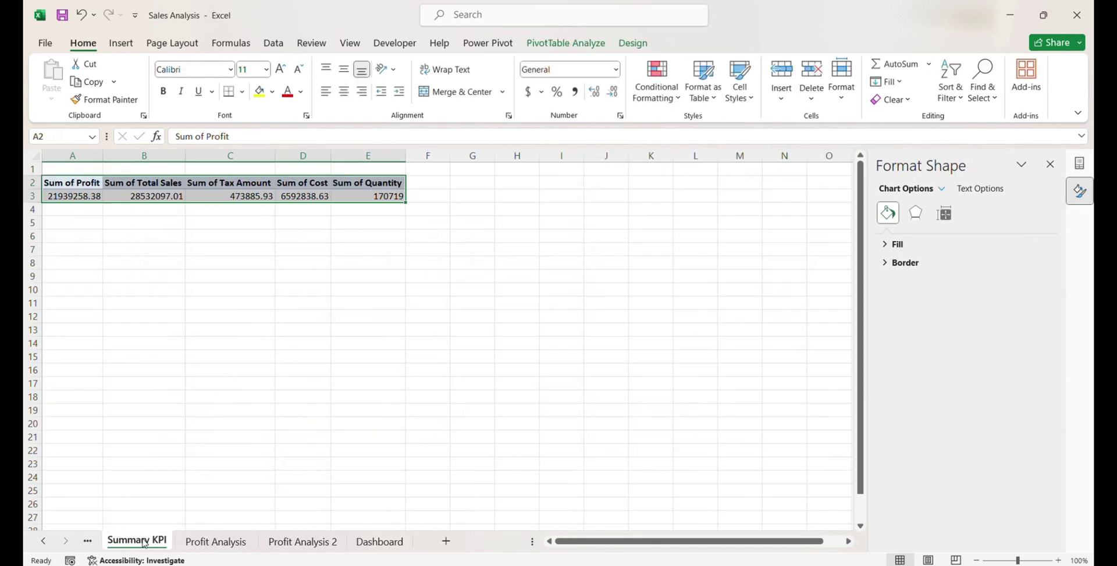
pyautogui.click(85, 221)
pyautogui.click(87, 195)
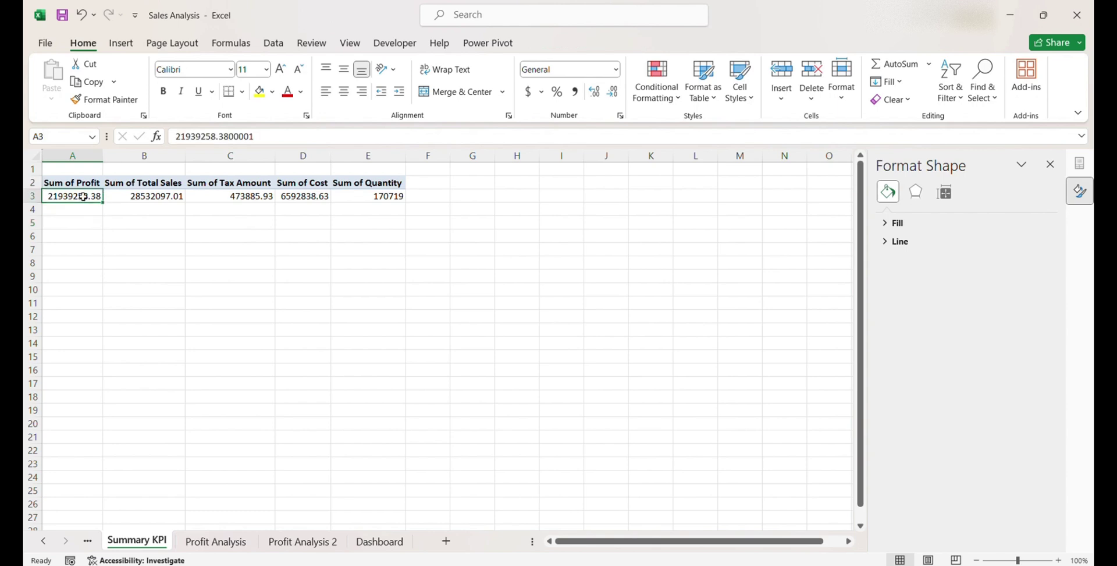
pyautogui.click(527, 91)
pyautogui.click(97, 220)
pyautogui.write('=')
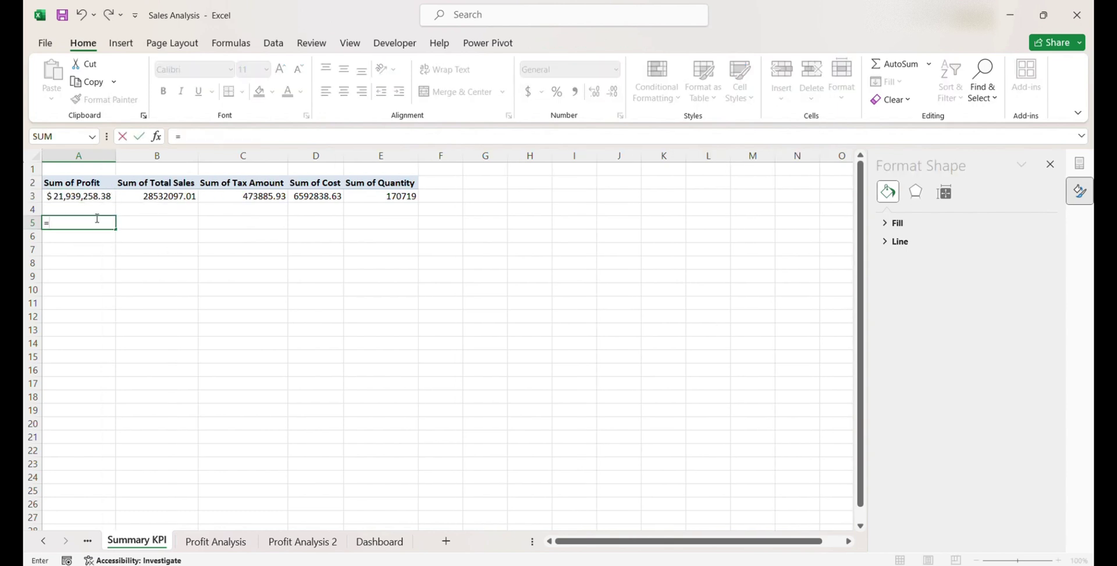
pyautogui.click(80, 193)
pyautogui.press('Return')
pyautogui.click(528, 92)
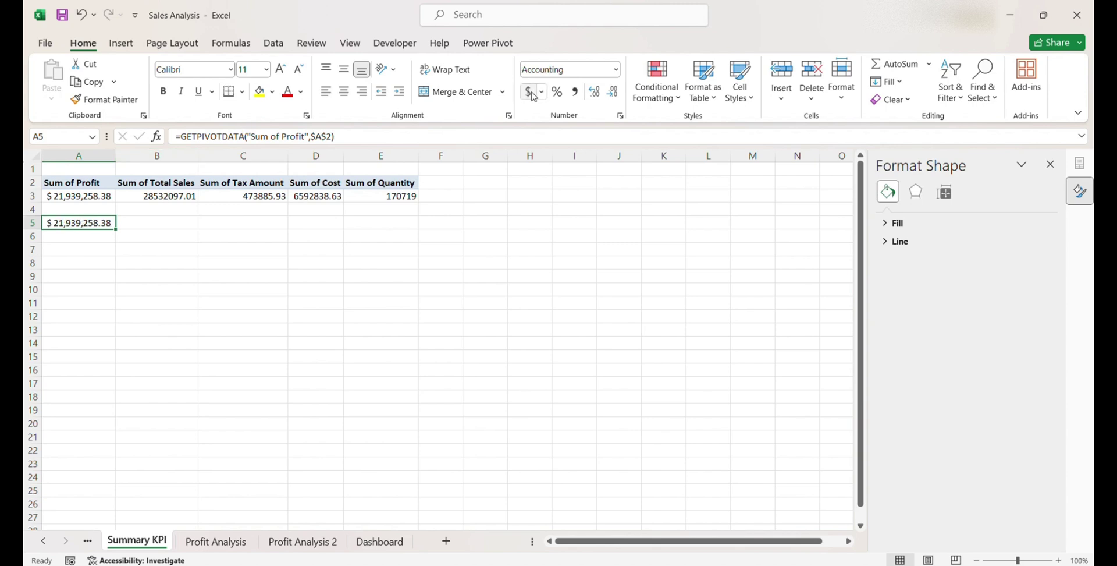
# Reference the Sum of Total Sales value from B3 in cell B5 and apply Accounting format to B5.
pyautogui.click(142, 222)
pyautogui.write('=')
pyautogui.click(164, 194)
pyautogui.press('Return')
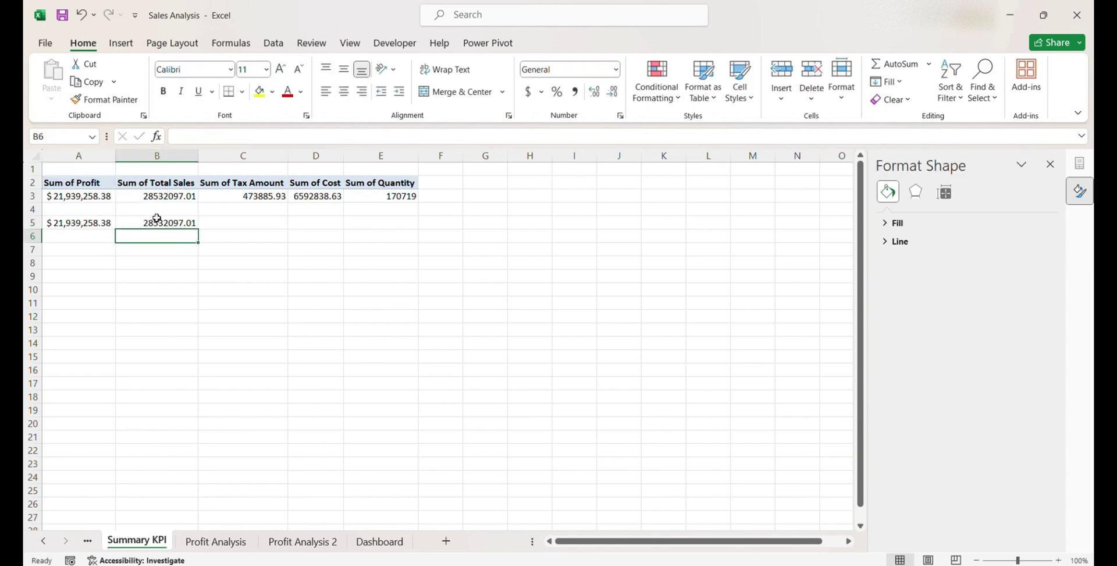
pyautogui.click(158, 222)
pyautogui.click(528, 92)
# Reference the Sum of Tax Amount value in C5 and the Sum of Cost value in D5.
pyautogui.click(257, 225)
pyautogui.write('=')
pyautogui.click(258, 197)
pyautogui.press('Return')
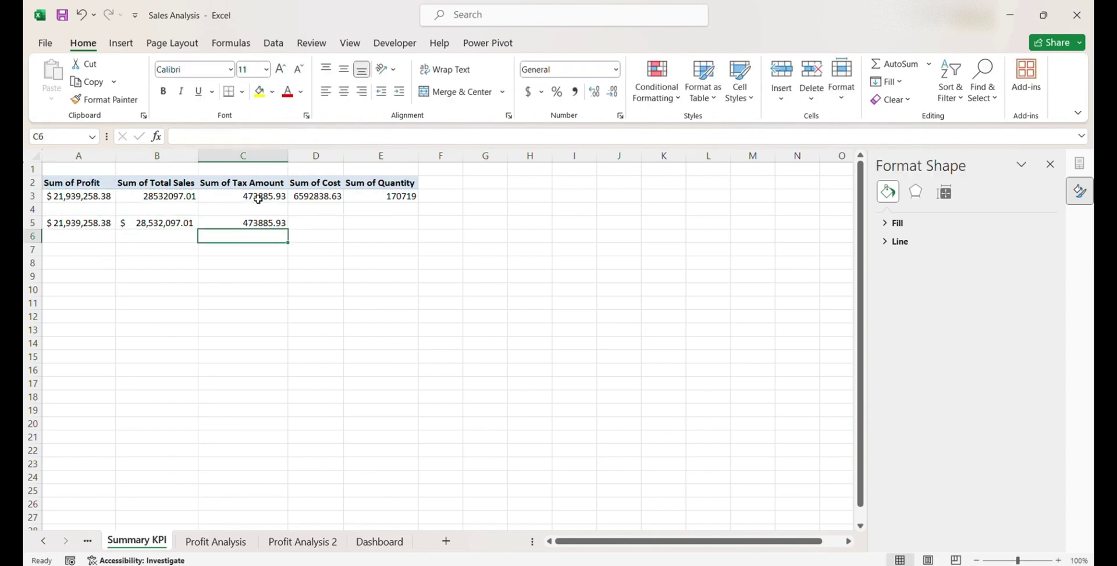
pyautogui.click(305, 221)
pyautogui.write('=')
pyautogui.click(309, 196)
pyautogui.press('Return')
# Reference the Sum of Quantity value in E5 and format it with a thousands separator and no decimals.
pyautogui.click(384, 195)
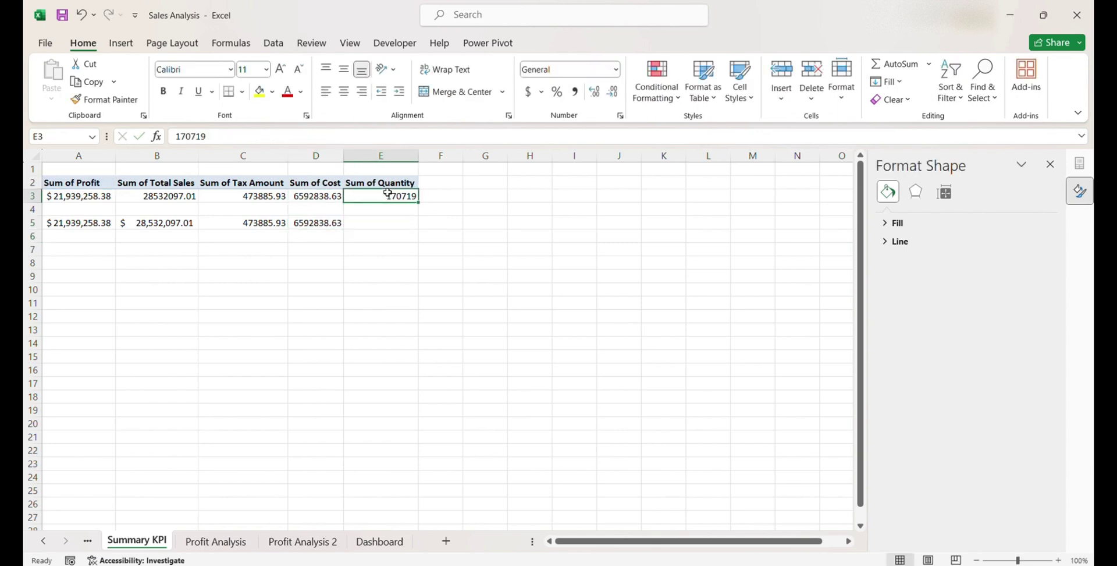
pyautogui.click(366, 222)
pyautogui.write('=')
pyautogui.click(373, 195)
pyautogui.click(379, 222)
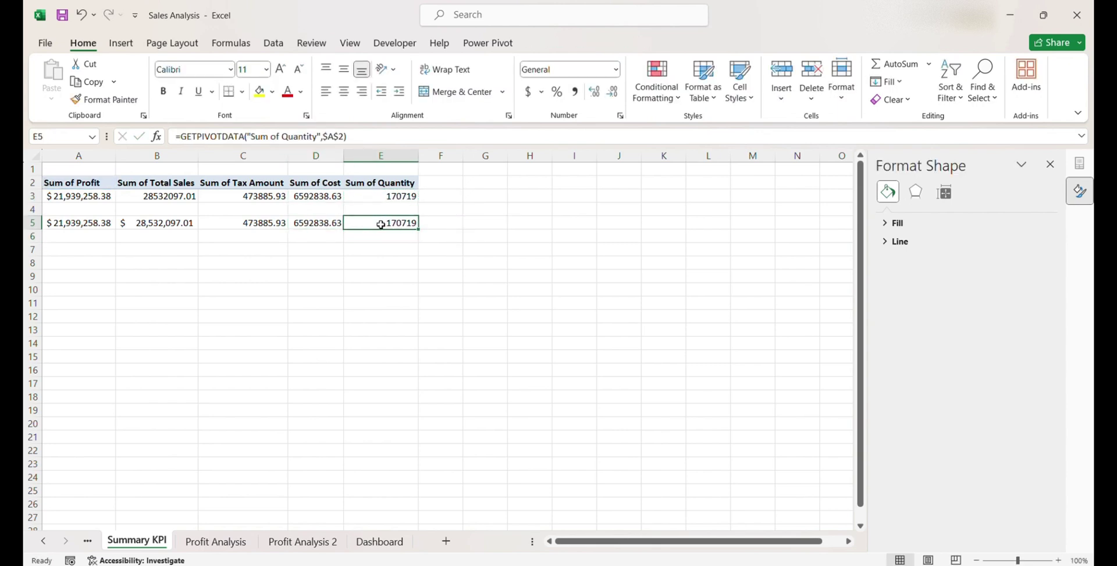
pyautogui.click(575, 91)
pyautogui.click(611, 92)
pyautogui.click(611, 92)
# Apply Accounting format to the cost in D5 and the tax amount in C5, and return to the Dashboard sheet.
pyautogui.click(326, 220)
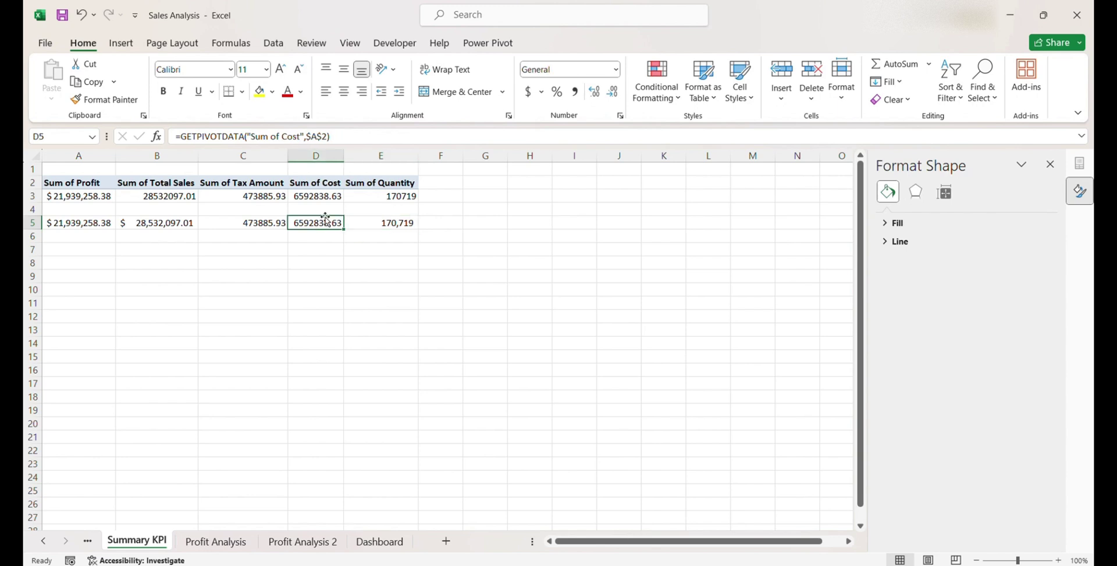
pyautogui.click(528, 95)
pyautogui.click(274, 221)
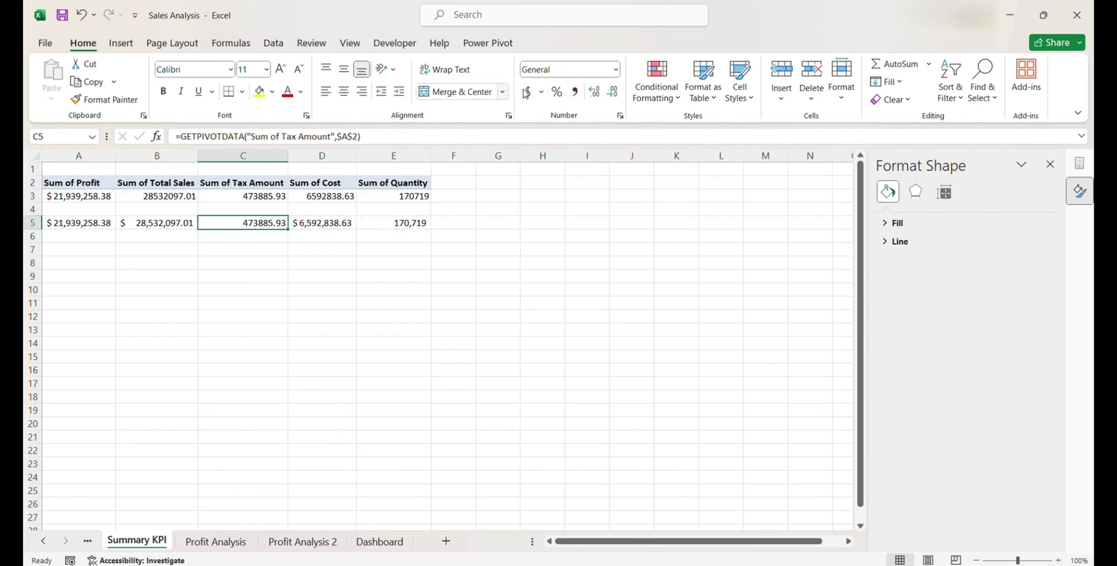
pyautogui.click(527, 92)
pyautogui.click(242, 287)
pyautogui.click(233, 225)
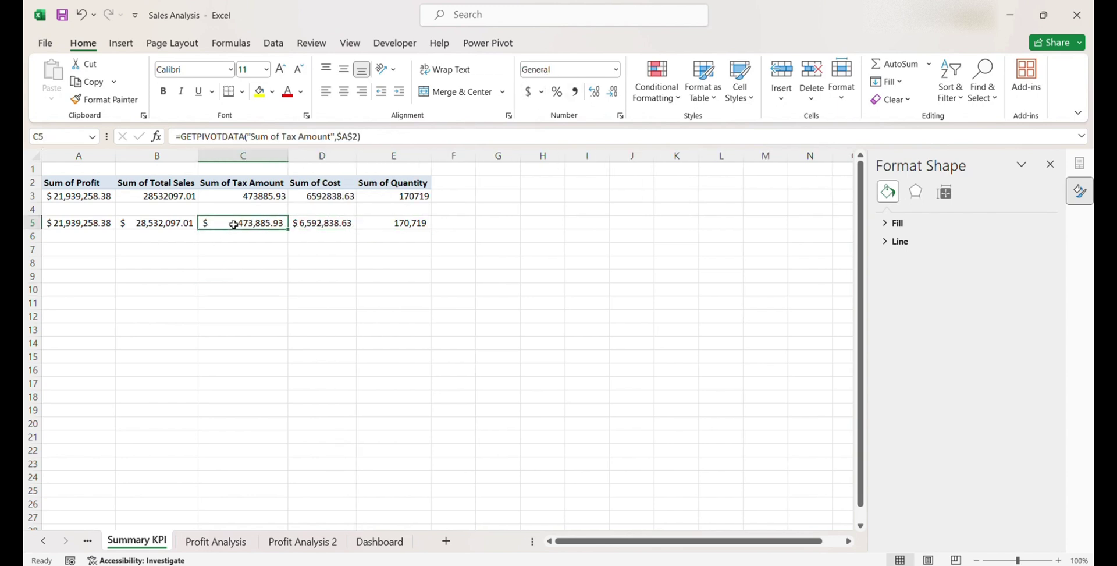
pyautogui.click(379, 541)
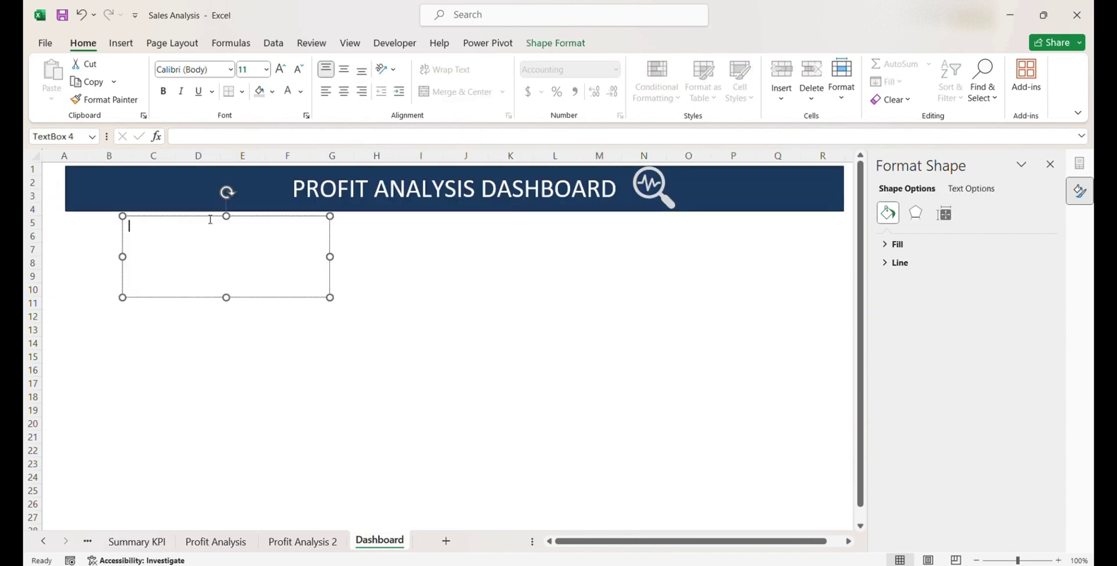
# Link the text box to cell A5 of the Summary KPI sheet and add the line "Total Profit" above the value.
pyautogui.write('=')
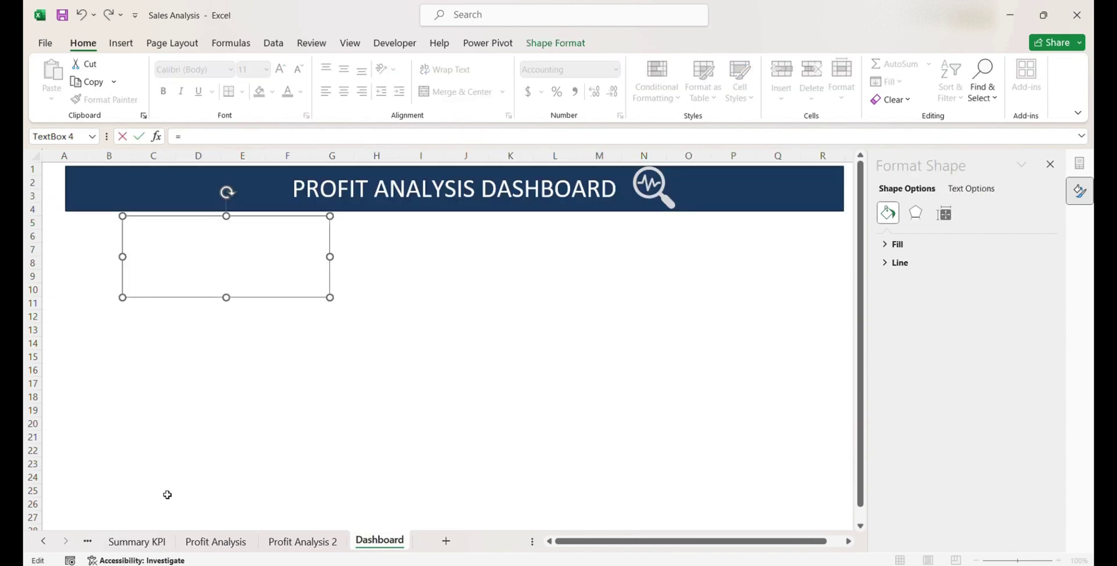
pyautogui.click(155, 544)
pyautogui.press('Return')
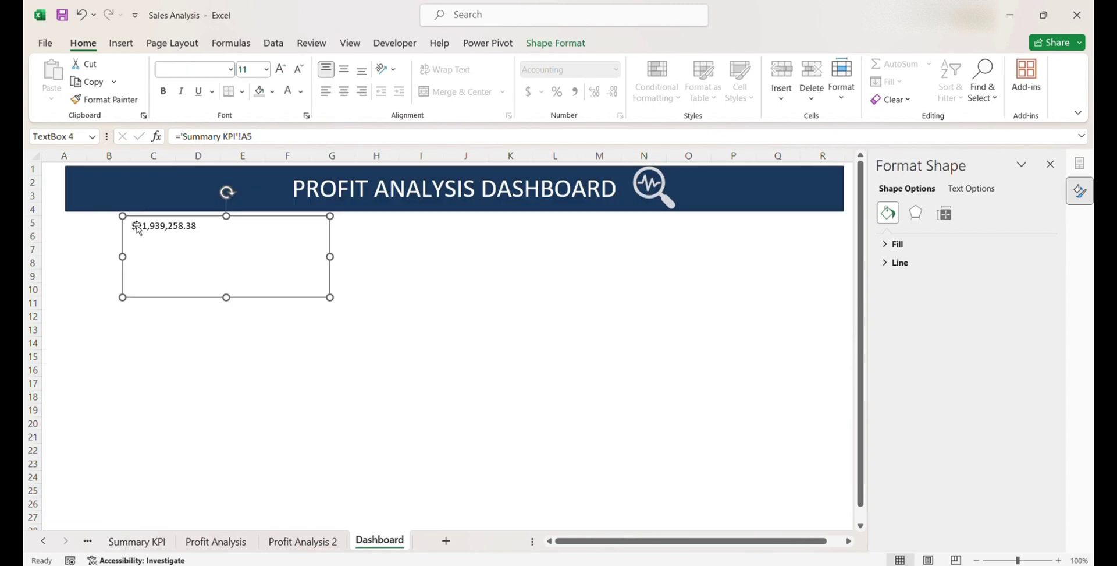
pyautogui.click(130, 223)
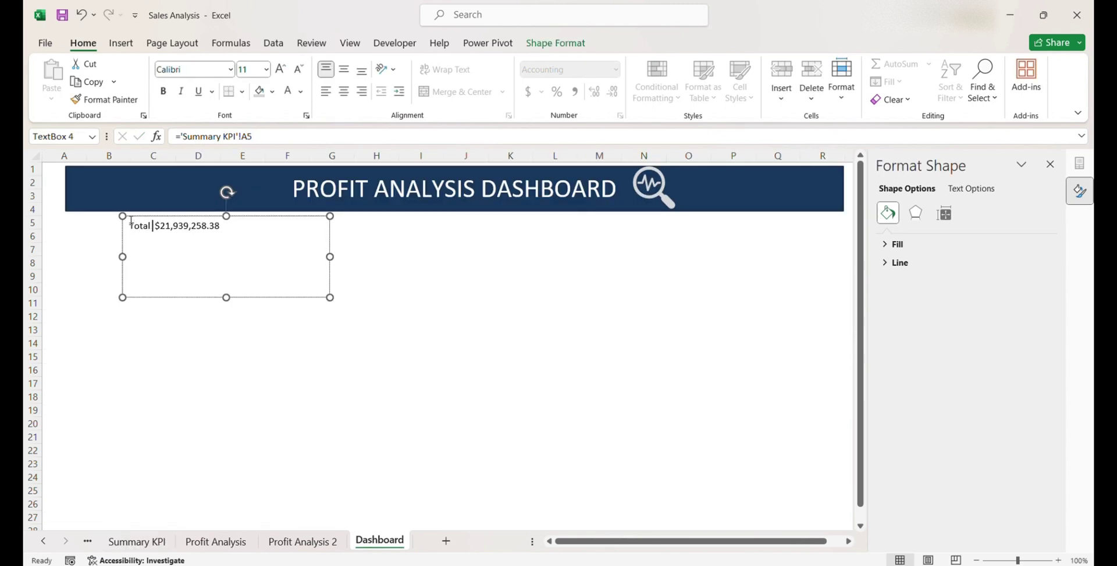
pyautogui.write('Total Profit')
pyautogui.press('Return')
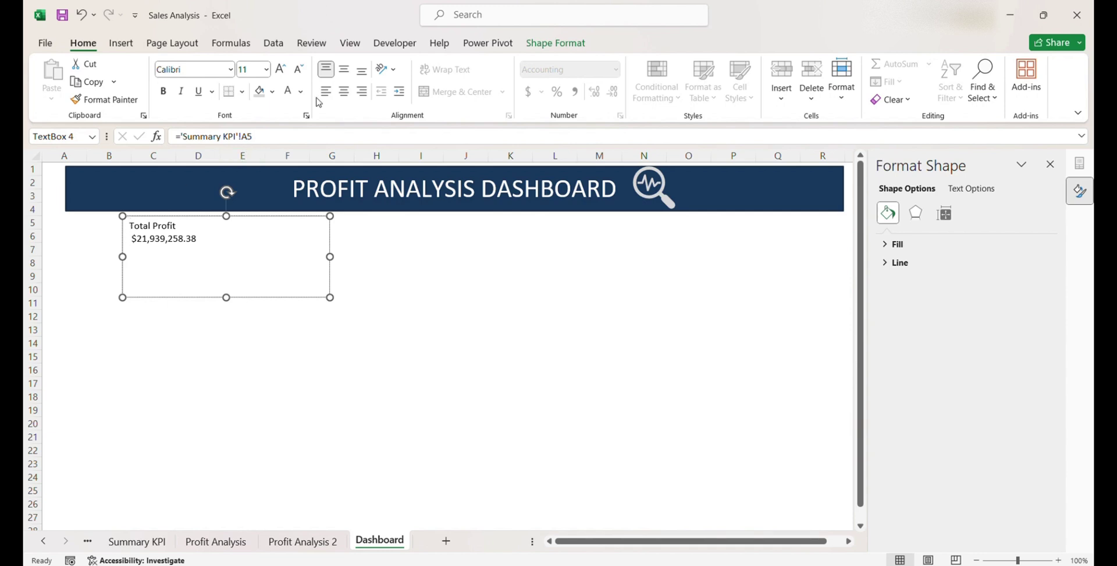
# Align the text box content to the vertical middle, with the Total Profit label left-aligned and the value centered.
pyautogui.click(344, 91)
pyautogui.click(344, 70)
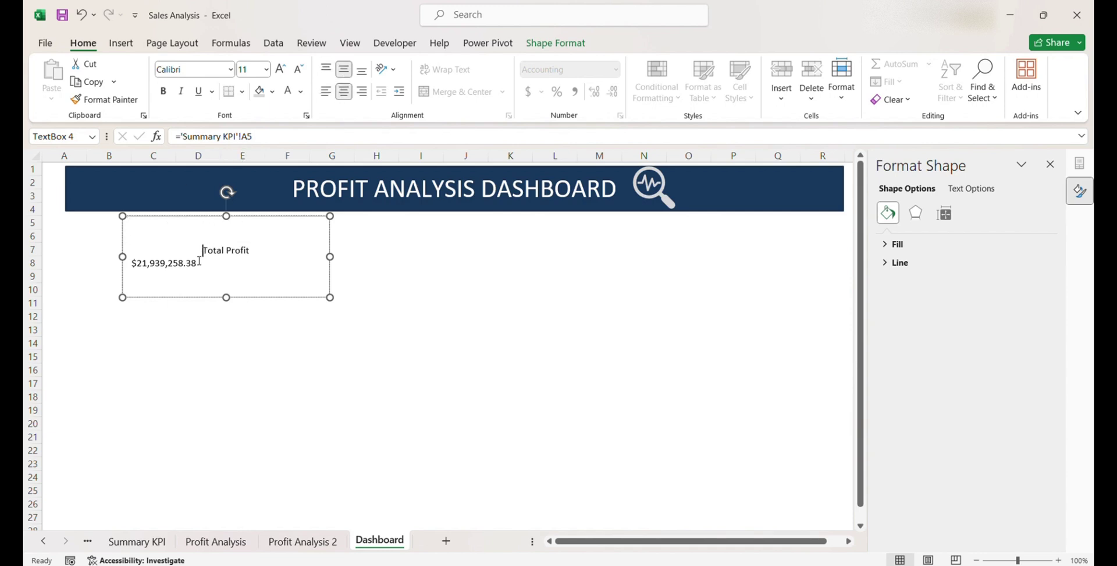
pyautogui.click(324, 91)
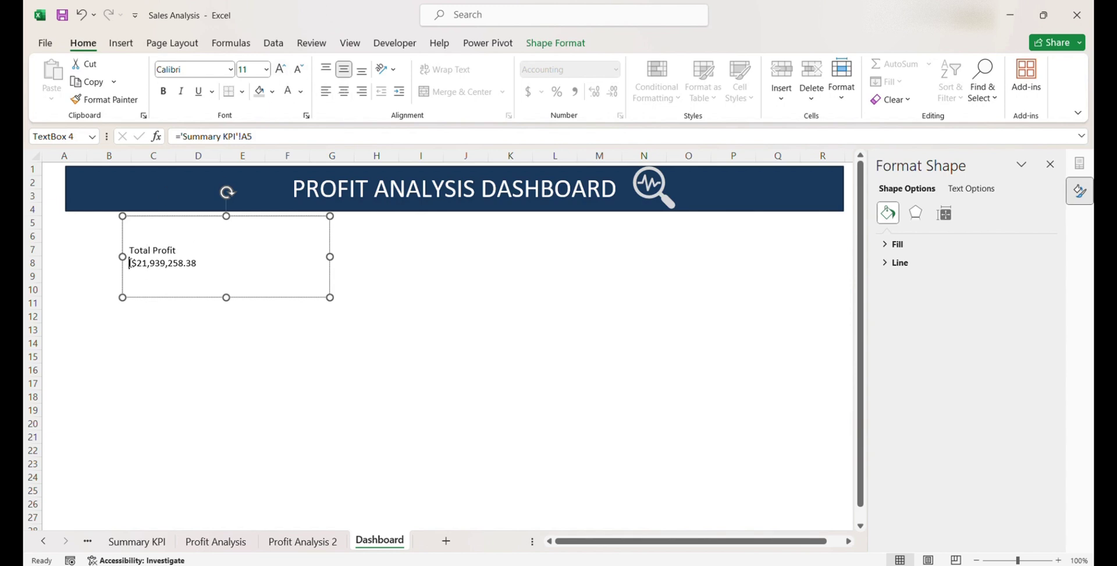
pyautogui.click(344, 91)
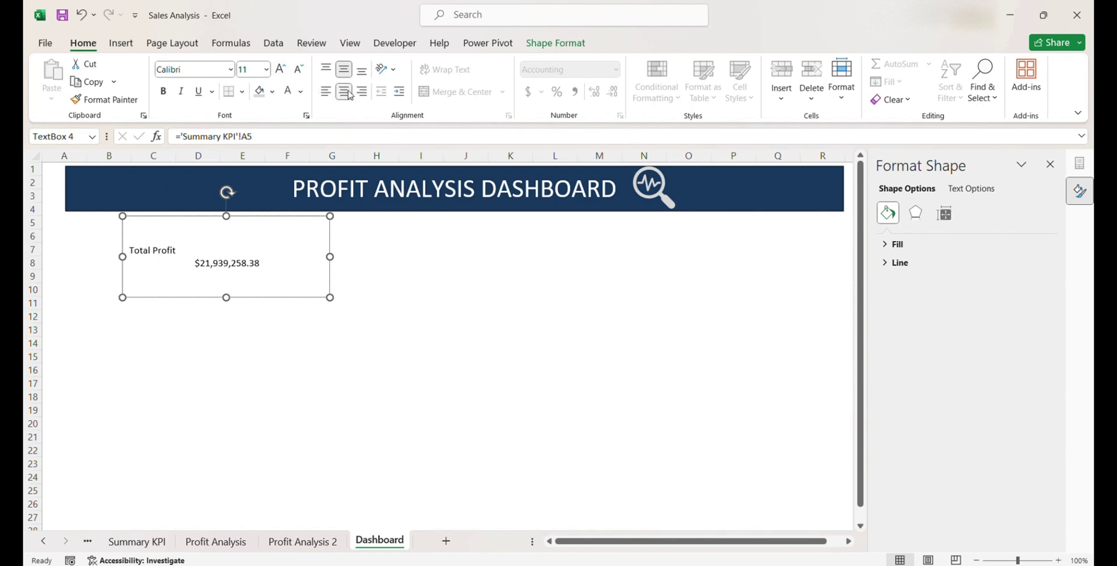
# Increase the font size of the Total Profit value to 24.
pyautogui.doubleClick(261, 262)
pyautogui.click(280, 69)
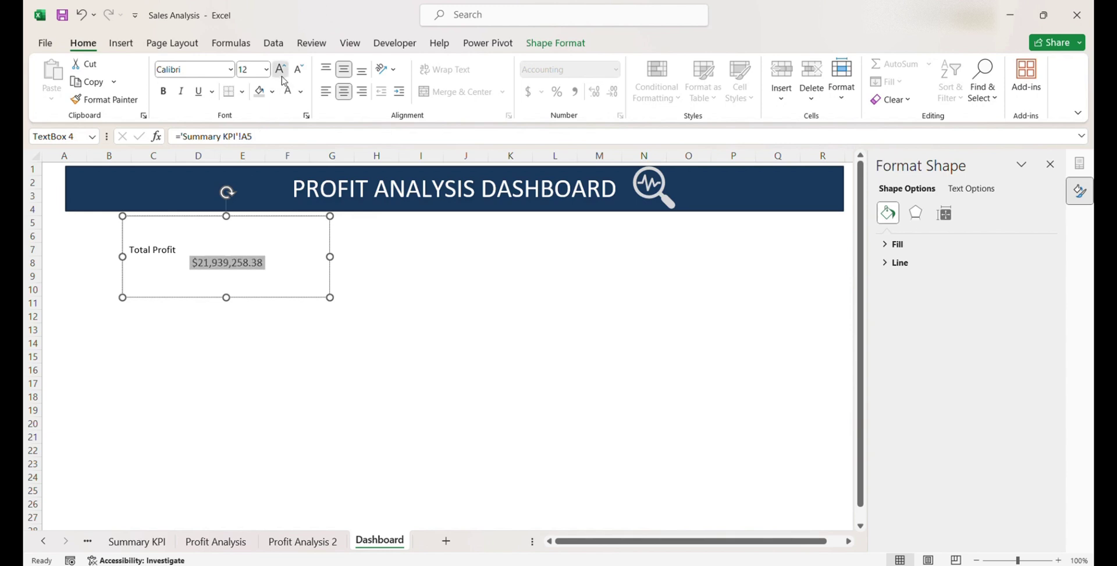
pyautogui.click(280, 69)
pyautogui.click(280, 68)
pyautogui.click(280, 69)
pyautogui.click(279, 69)
pyautogui.click(280, 69)
pyautogui.click(280, 69)
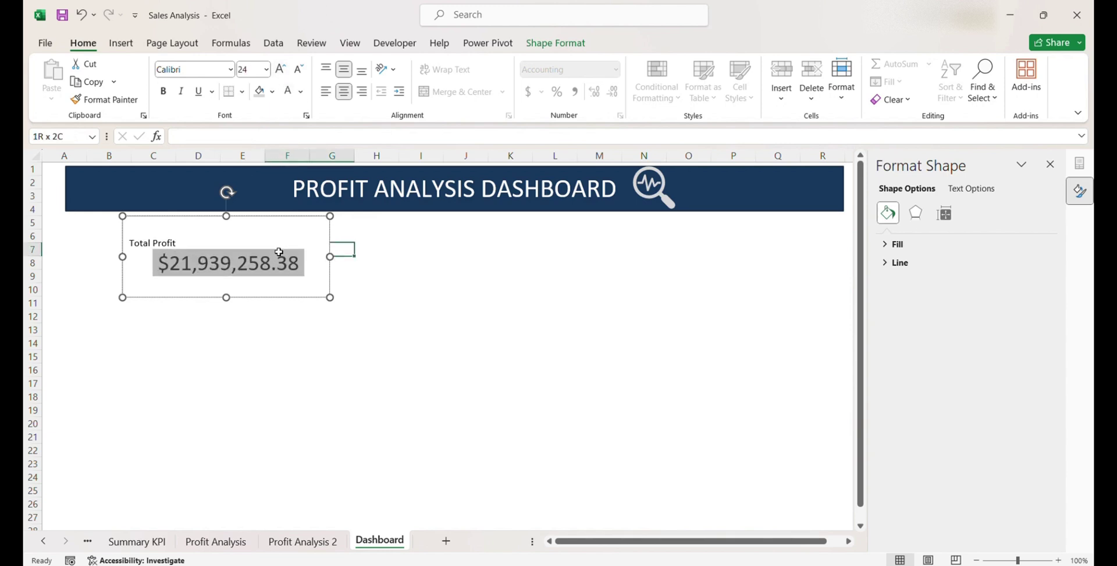
# Narrow the Total Profit text box to end at column F and reduce the value's font size to 20.
pyautogui.click(330, 257)
pyautogui.moveTo(330, 256); pyautogui.dragTo(289, 257)
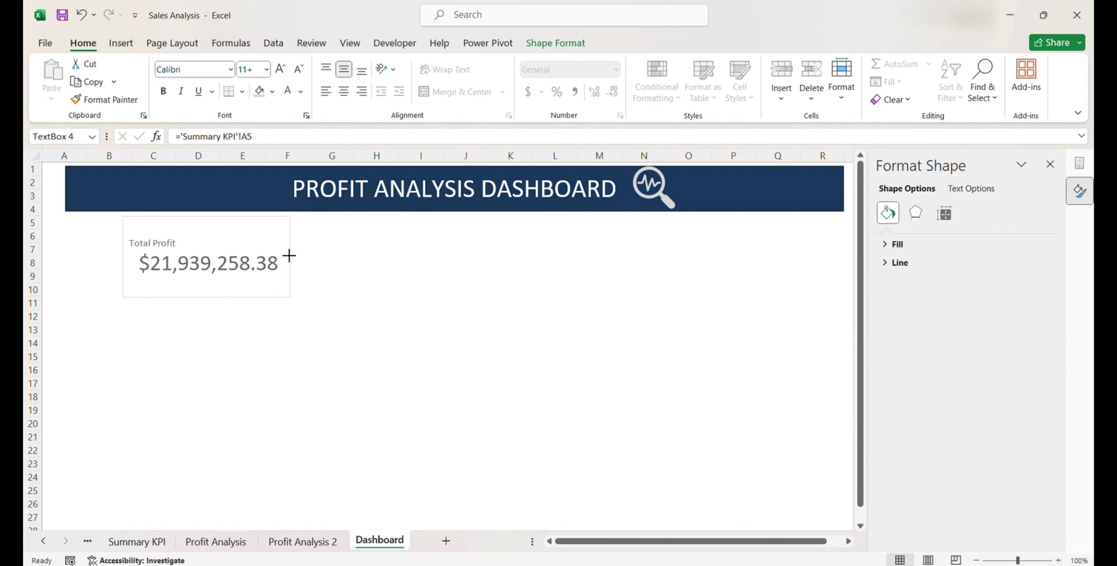
pyautogui.click(258, 263)
pyautogui.doubleClick(258, 263)
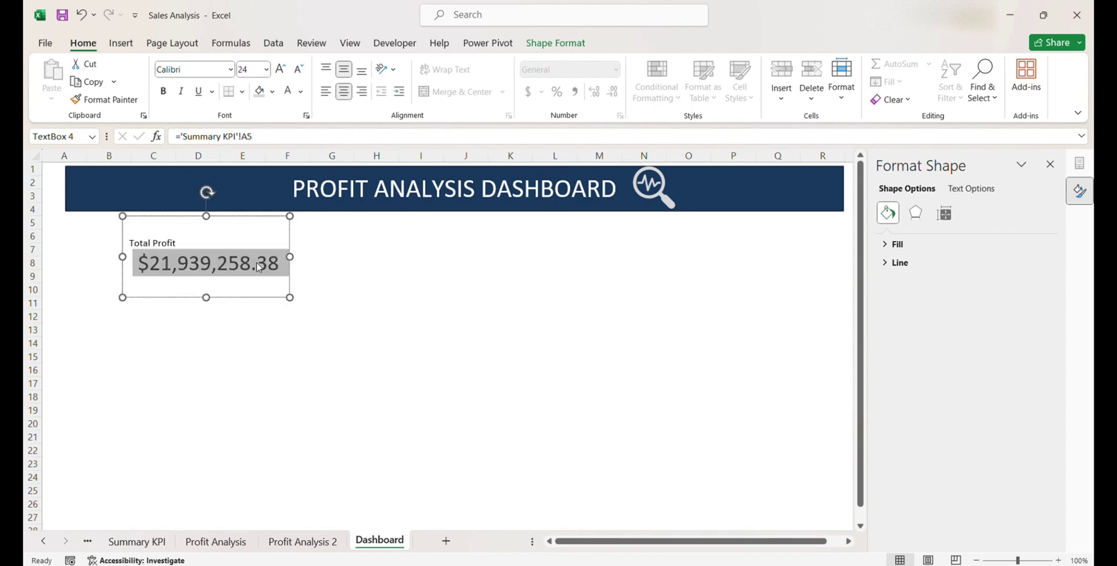
pyautogui.click(298, 73)
pyautogui.click(298, 72)
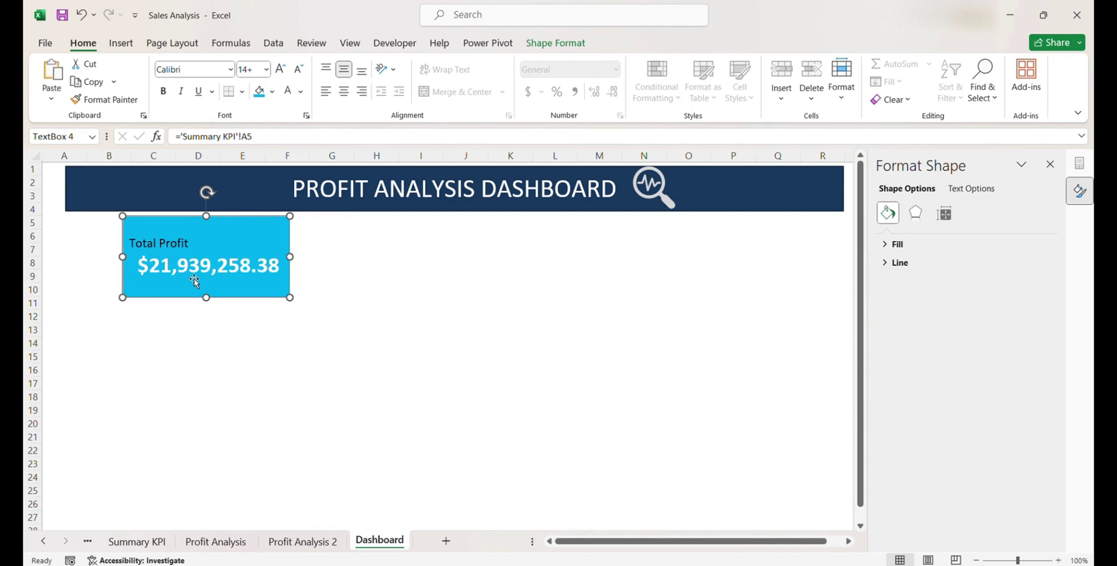
pyautogui.moveTo(195, 281); pyautogui.dragTo(358, 268)
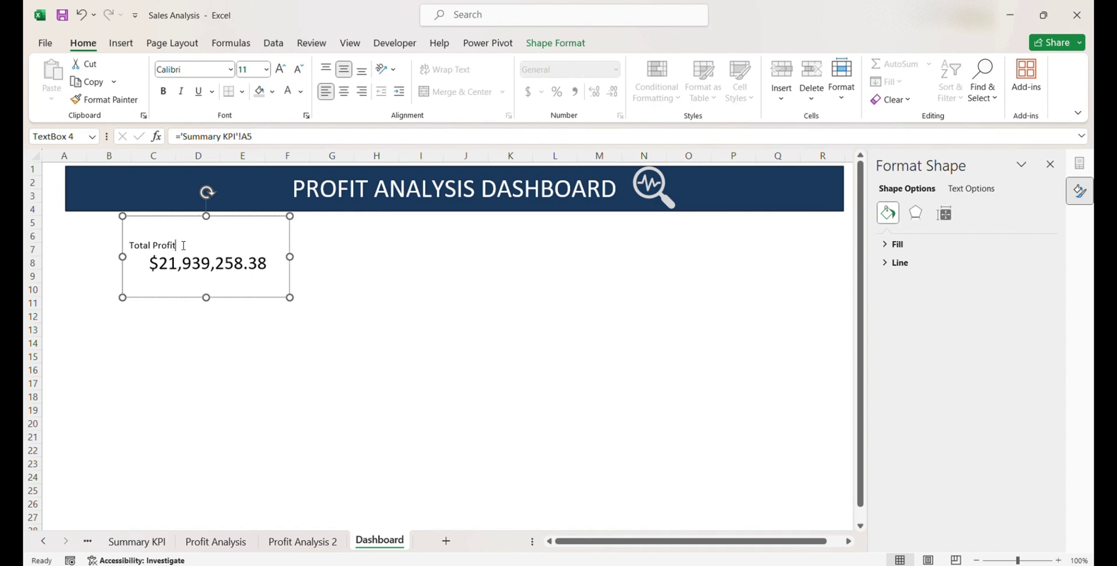
# Set the Total Profit label's font size to 14 and select the whole text box.
pyautogui.click(280, 69)
pyautogui.click(280, 69)
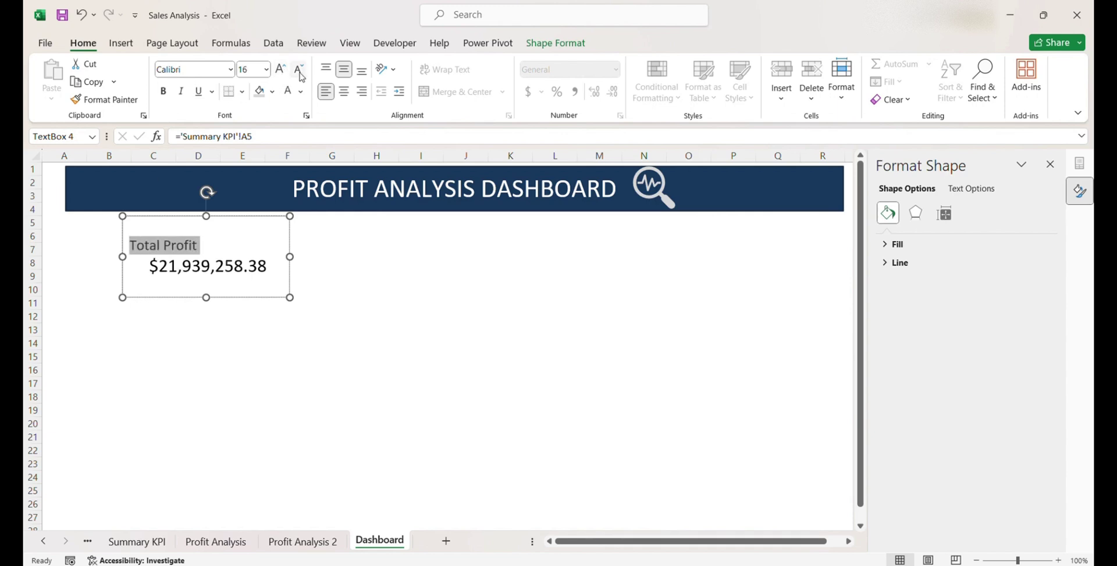
pyautogui.click(246, 354)
pyautogui.click(246, 297)
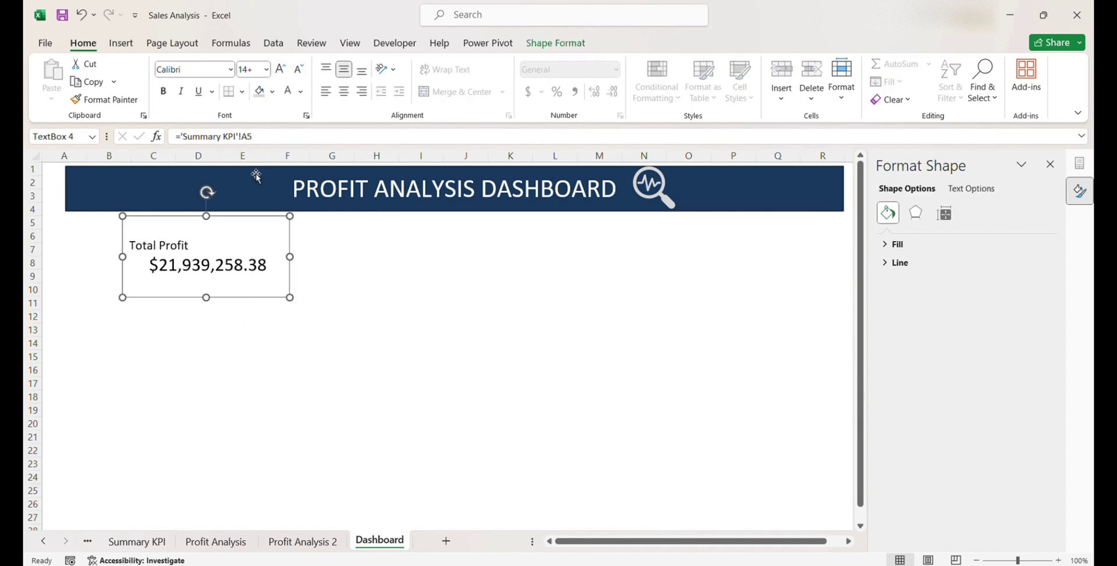
# Fill the Total Profit text box with the standard light blue and color its value white.
pyautogui.click(272, 91)
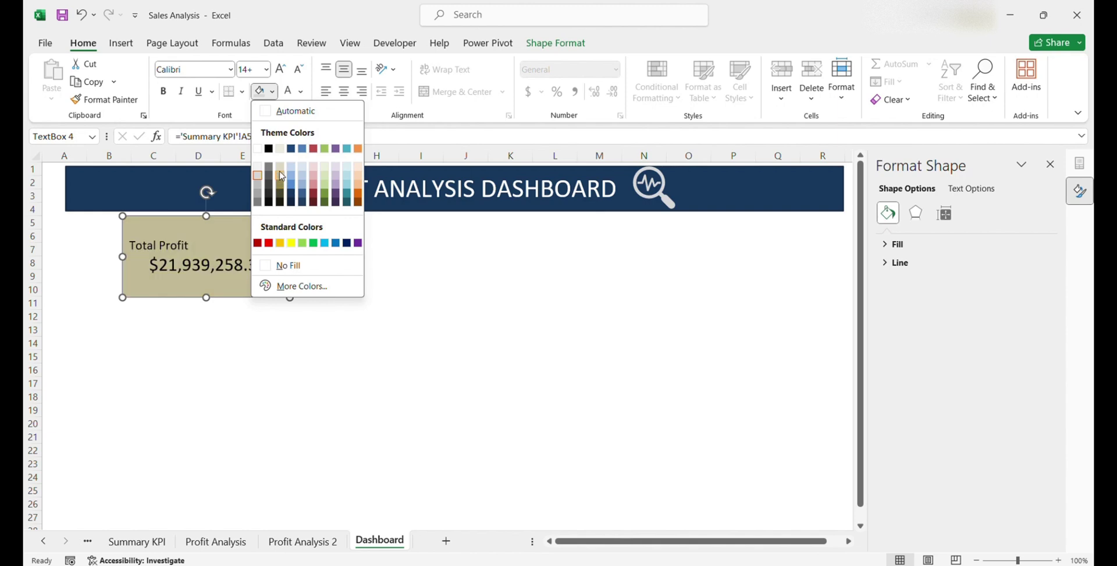
pyautogui.click(324, 242)
pyautogui.click(221, 266)
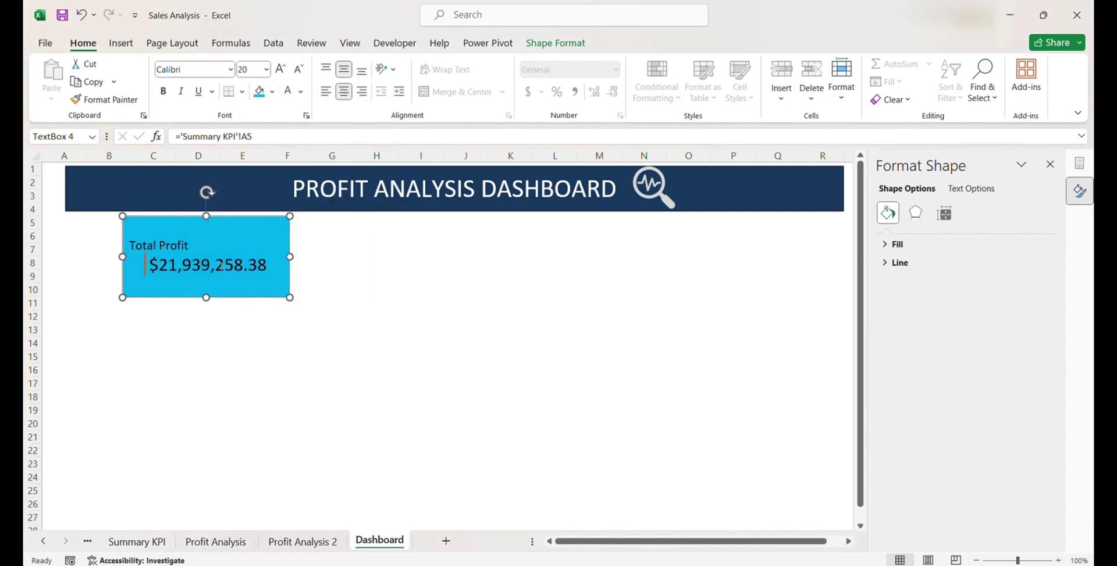
pyautogui.doubleClick(147, 270)
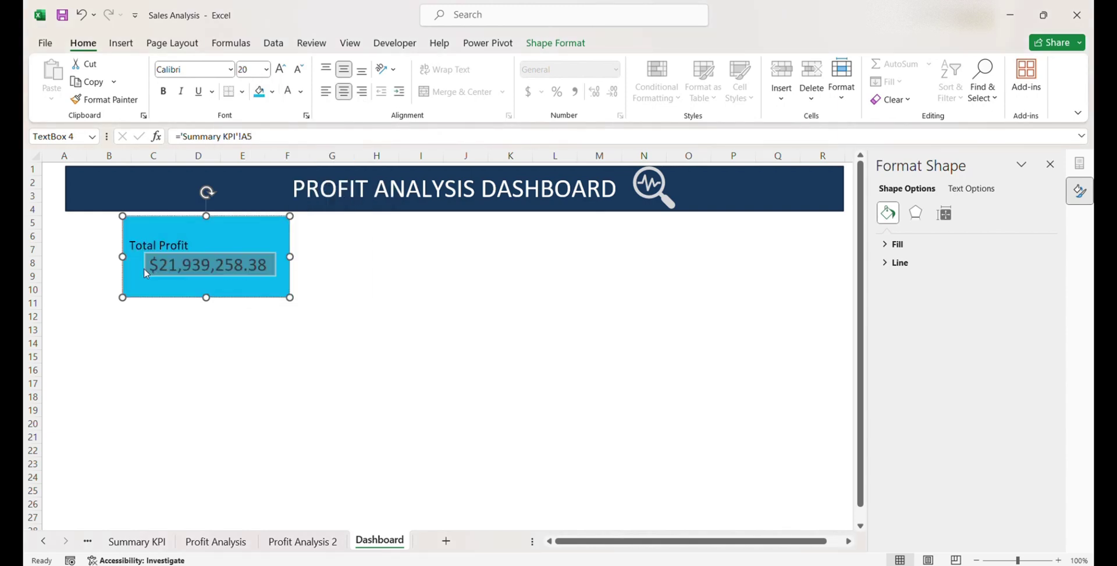
pyautogui.click(288, 92)
pyautogui.click(191, 242)
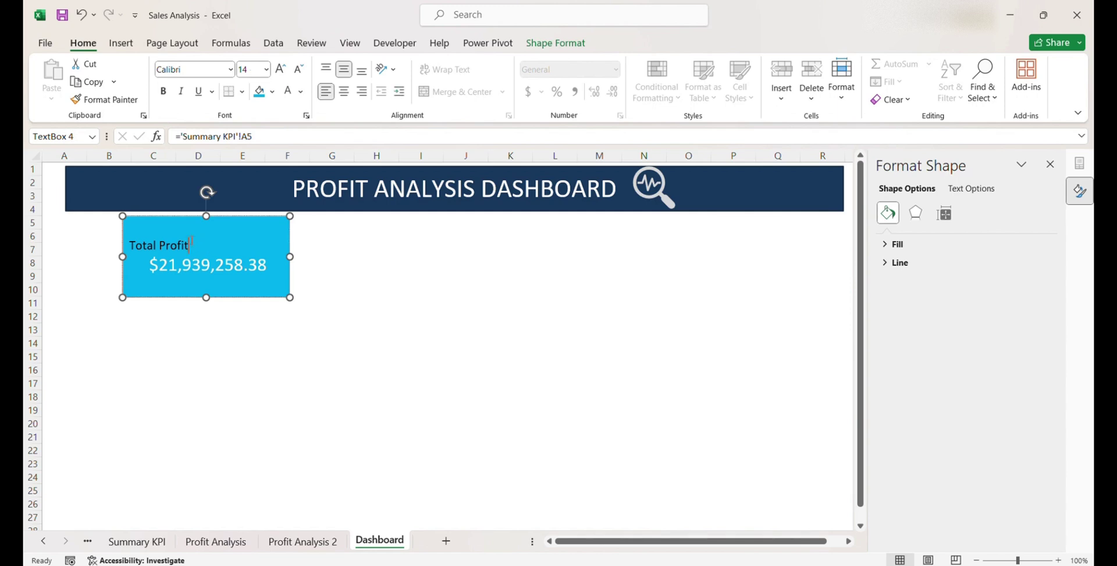
# Make the Total Profit value bold and set its font size to 24.
pyautogui.doubleClick(146, 266)
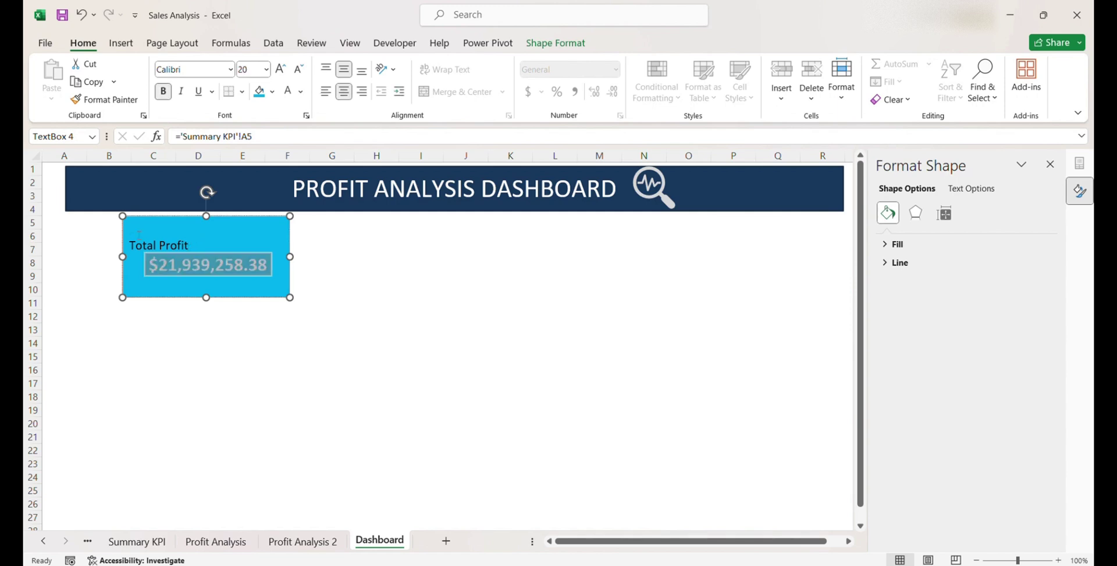
pyautogui.click(279, 70)
pyautogui.click(279, 71)
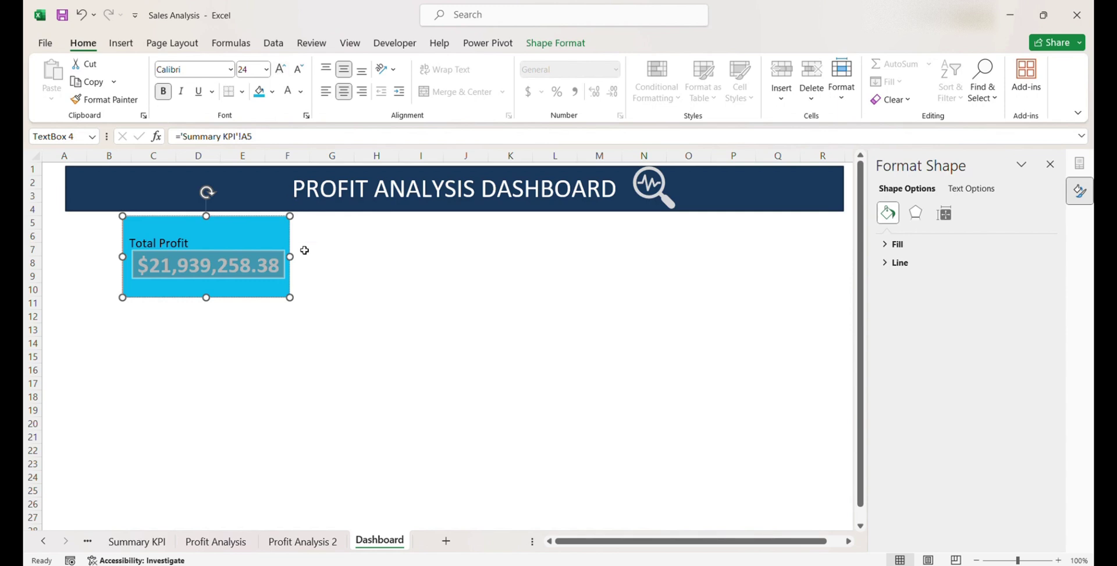
pyautogui.click(191, 252)
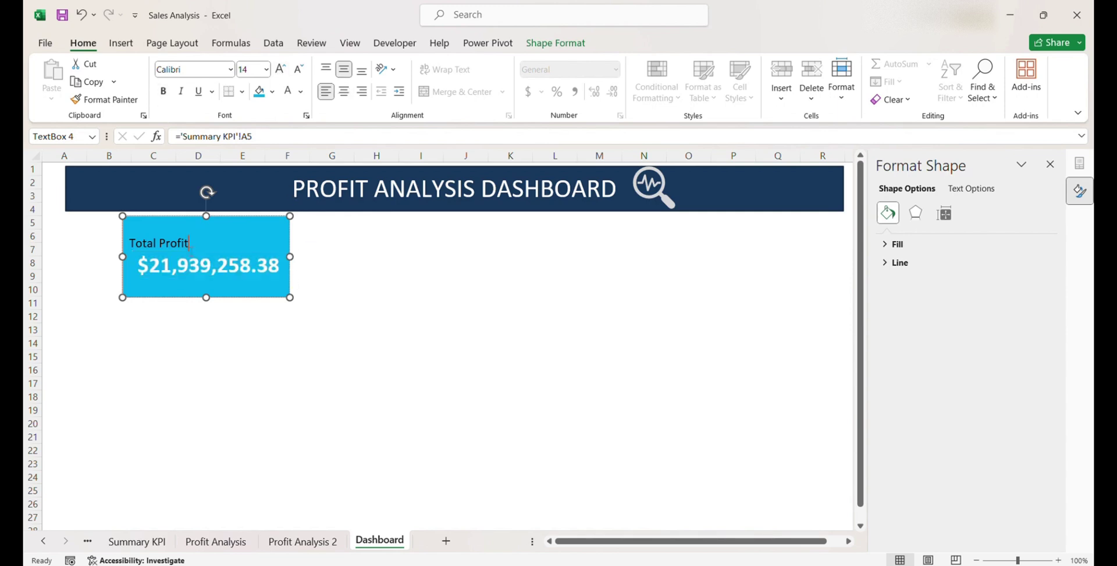
pyautogui.tripleClick(188, 251)
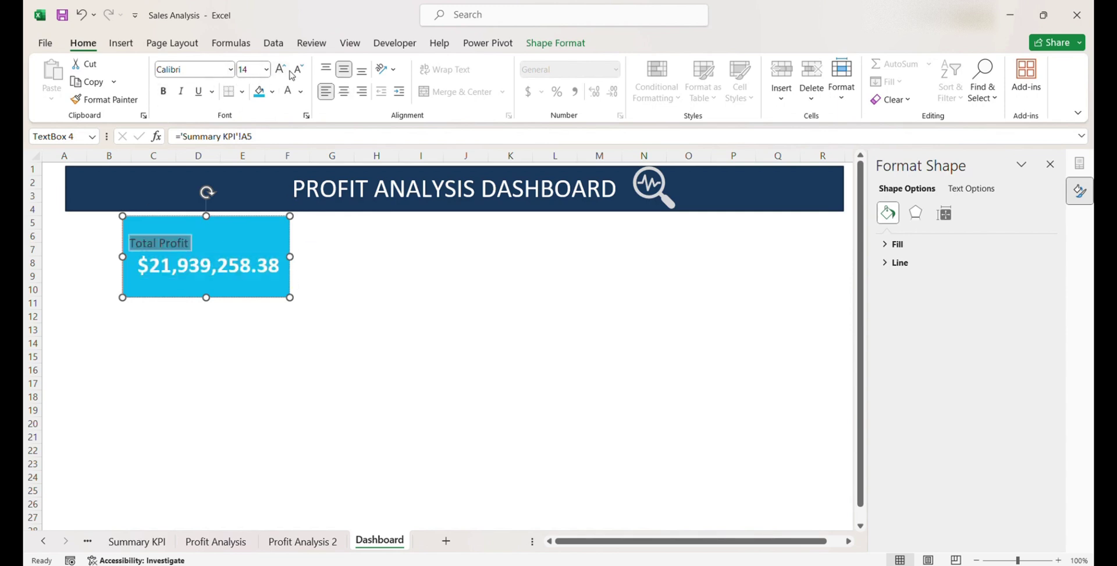
pyautogui.click(324, 72)
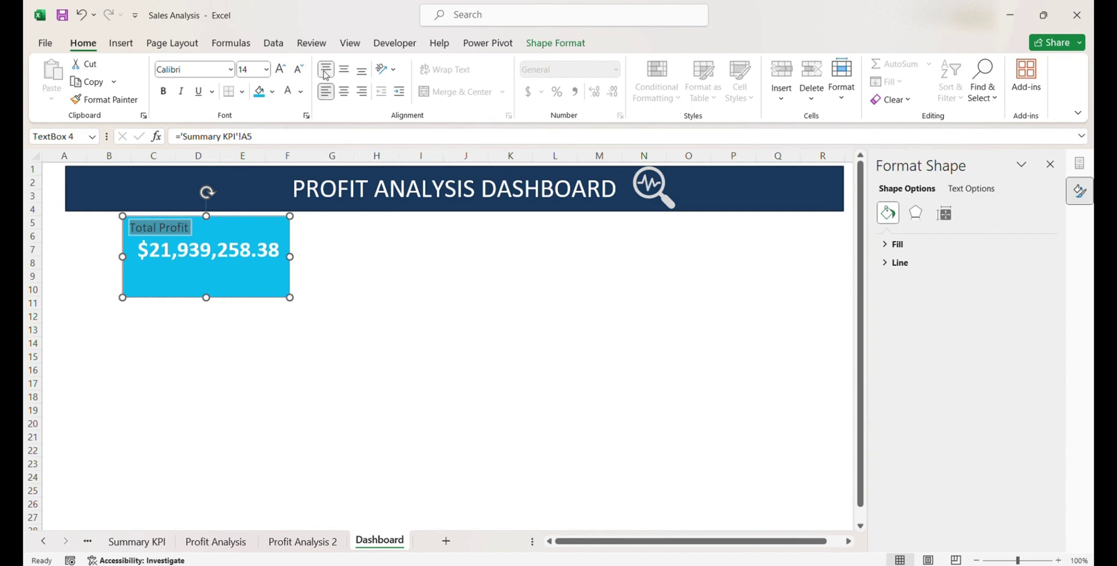
pyautogui.click(344, 70)
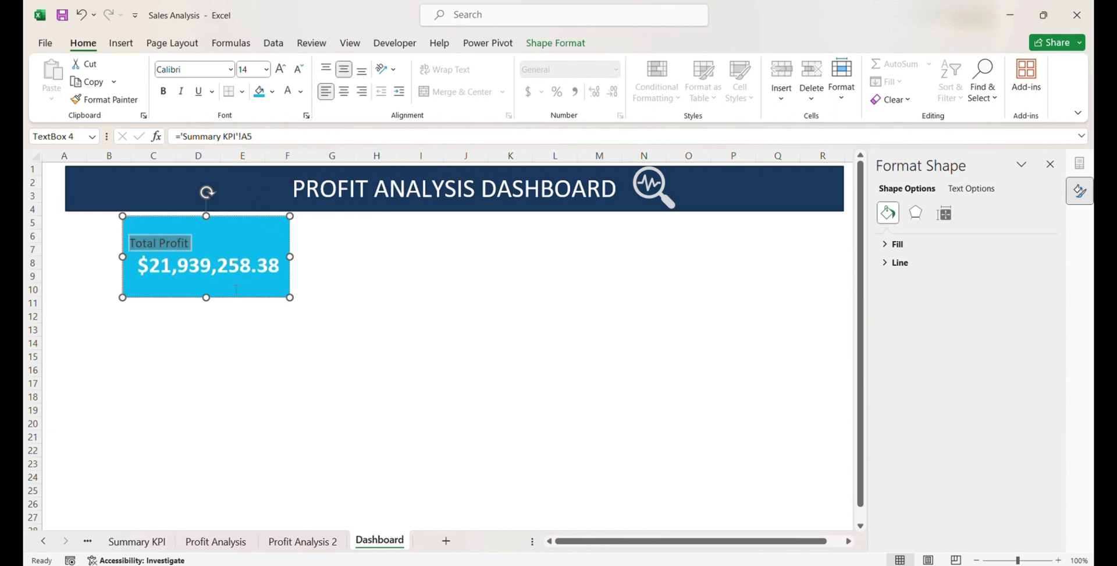
# Duplicate the Total Profit text box and place the copy beside the original, below the title banner.
pyautogui.moveTo(290, 256); pyautogui.dragTo(290, 257)
pyautogui.hotkey('ctrl', 'c')
pyautogui.hotkey('ctrl', 'v')
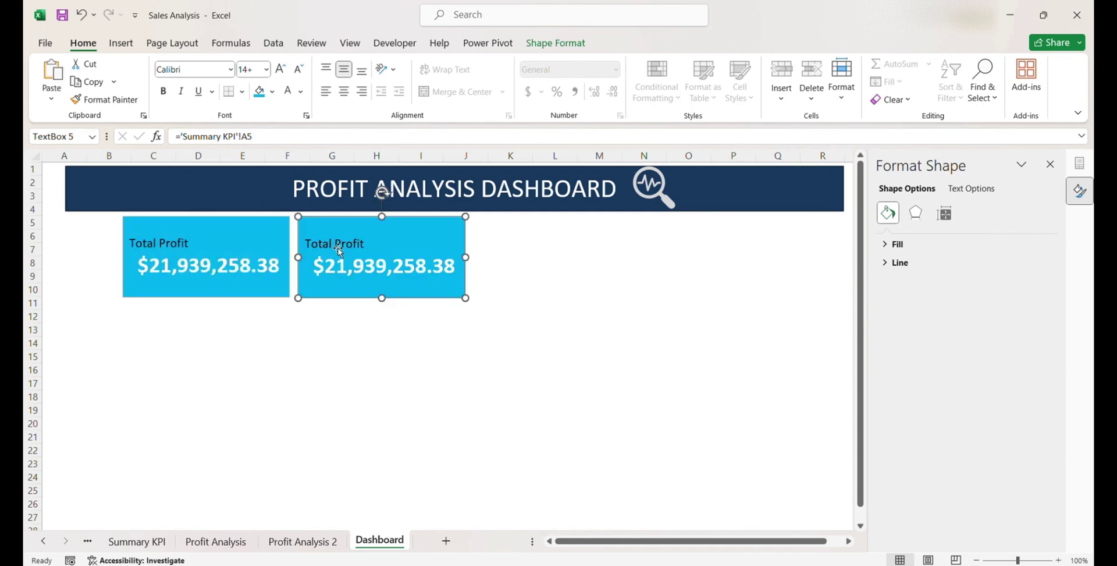
# Link the second KPI box to the total sales value in cell B5 of the Summary KPI sheet.
pyautogui.click(310, 135)
pyautogui.press('BackSpace')
pyautogui.press('BackSpace')
pyautogui.press('BackSpace')
pyautogui.press('BackSpace')
pyautogui.press('BackSpace')
pyautogui.press('BackSpace')
pyautogui.press('BackSpace')
pyautogui.press('BackSpace')
pyautogui.press('BackSpace')
pyautogui.press('BackSpace')
pyautogui.press('BackSpace')
pyautogui.press('BackSpace')
pyautogui.press('BackSpace')
pyautogui.press('BackSpace')
pyautogui.press('BackSpace')
pyautogui.press('BackSpace')
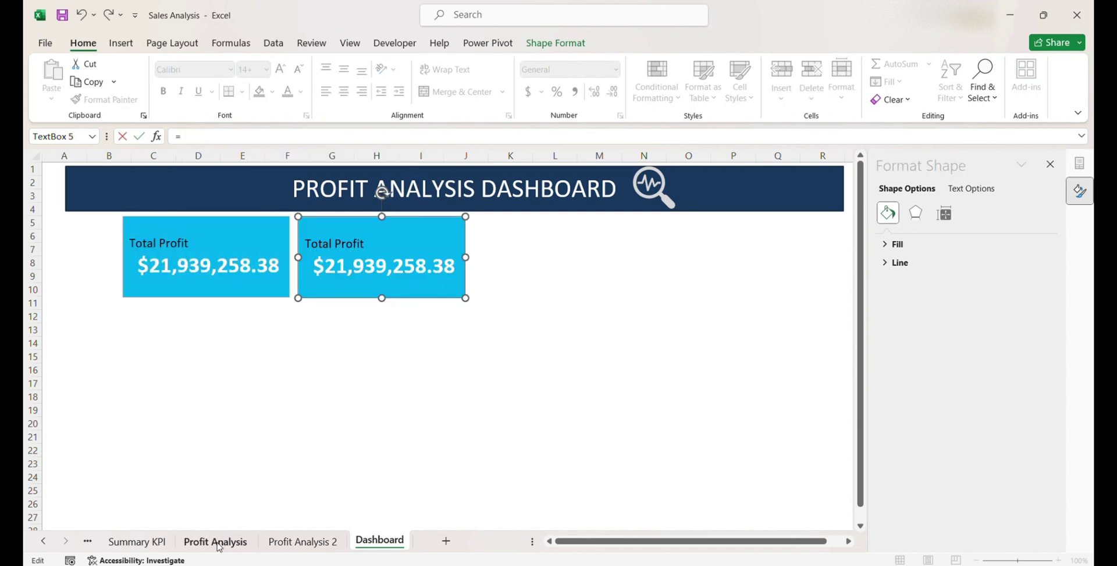
pyautogui.click(137, 541)
pyautogui.press('Return')
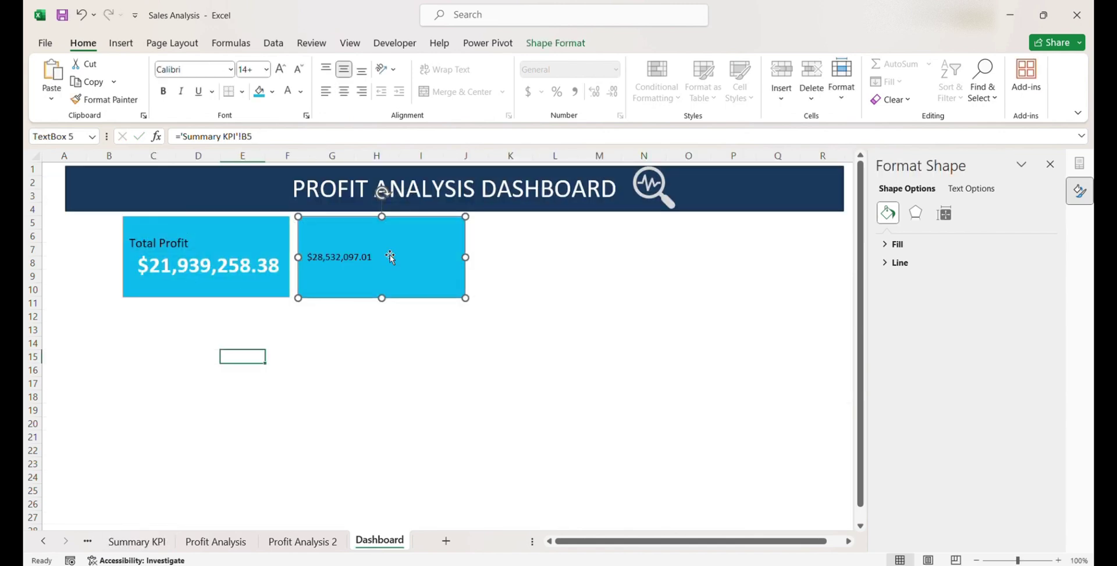
# Duplicate the total sales box beside it and link the copy to the quantity in cell E5 of the Summary KPI sheet.
pyautogui.moveTo(390, 256); pyautogui.dragTo(552, 242)
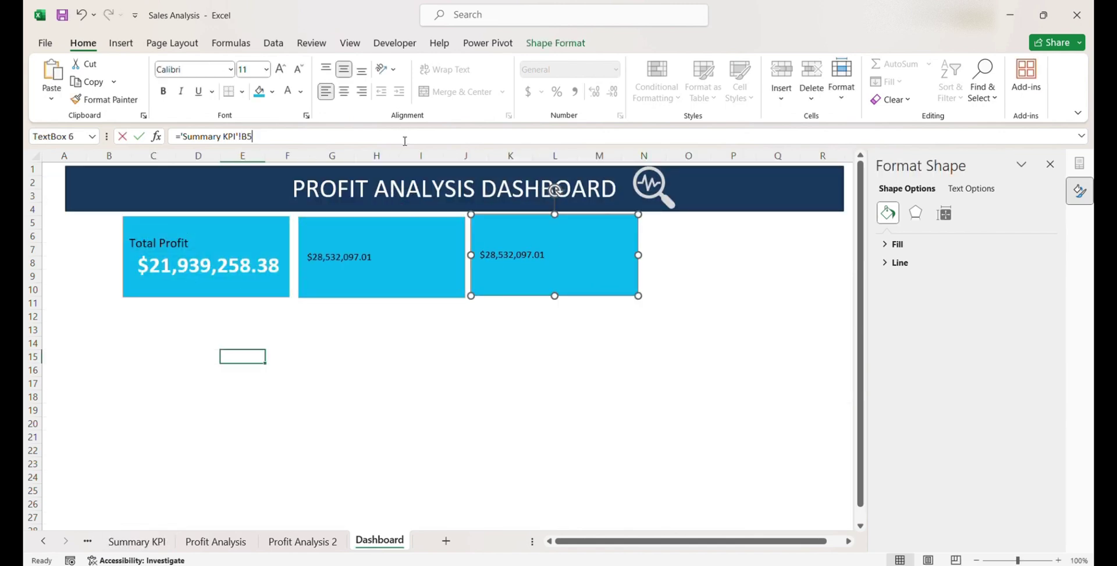
pyautogui.press('BackSpace')
pyautogui.press('BackSpace')
pyautogui.press('BackSpace')
pyautogui.press('BackSpace')
pyautogui.press('BackSpace')
pyautogui.press('BackSpace')
pyautogui.press('BackSpace')
pyautogui.press('BackSpace')
pyautogui.press('BackSpace')
pyautogui.press('BackSpace')
pyautogui.press('BackSpace')
pyautogui.press('BackSpace')
pyautogui.press('BackSpace')
pyautogui.press('BackSpace')
pyautogui.press('BackSpace')
pyautogui.press('BackSpace')
pyautogui.click(146, 546)
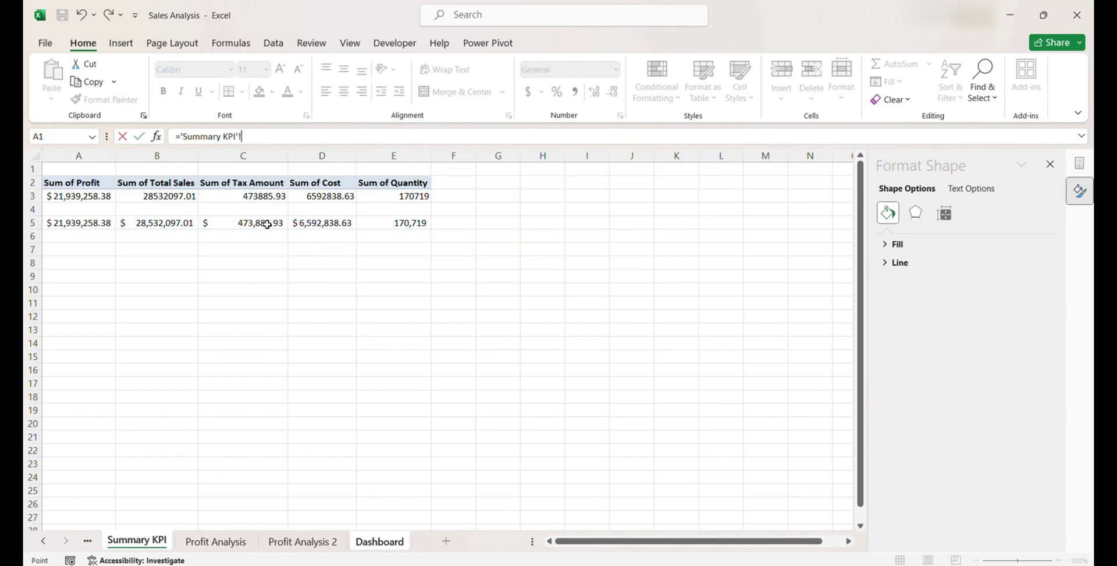
pyautogui.press('Return')
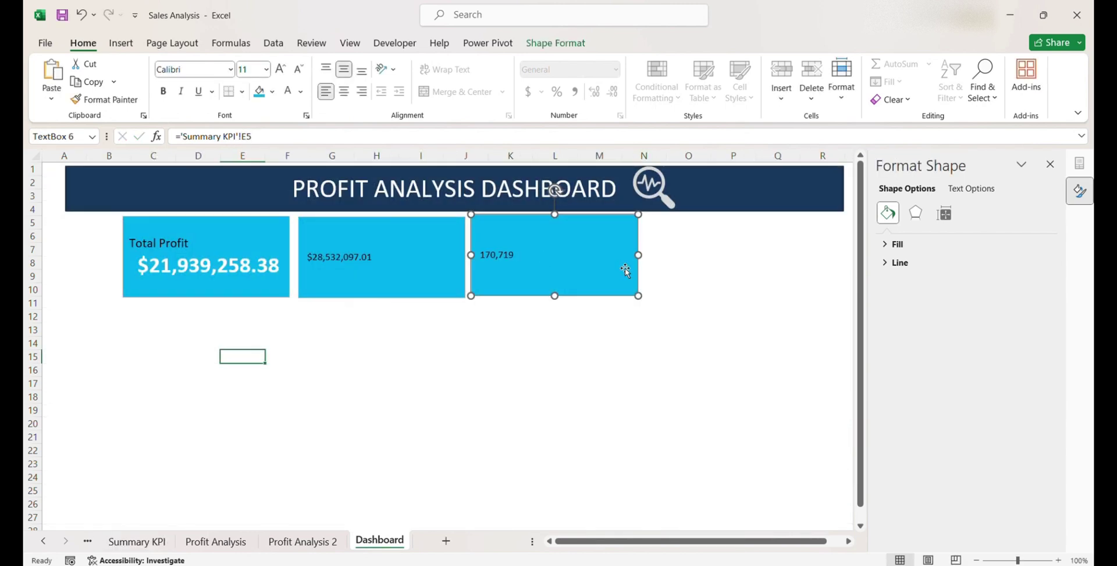
# Duplicate the quantity box beside it as a fourth KPI box and remove the cell reference from the copy's formula.
pyautogui.moveTo(625, 270); pyautogui.dragTo(795, 269)
pyautogui.click(438, 137)
pyautogui.press('BackSpace')
pyautogui.press('BackSpace')
pyautogui.press('BackSpace')
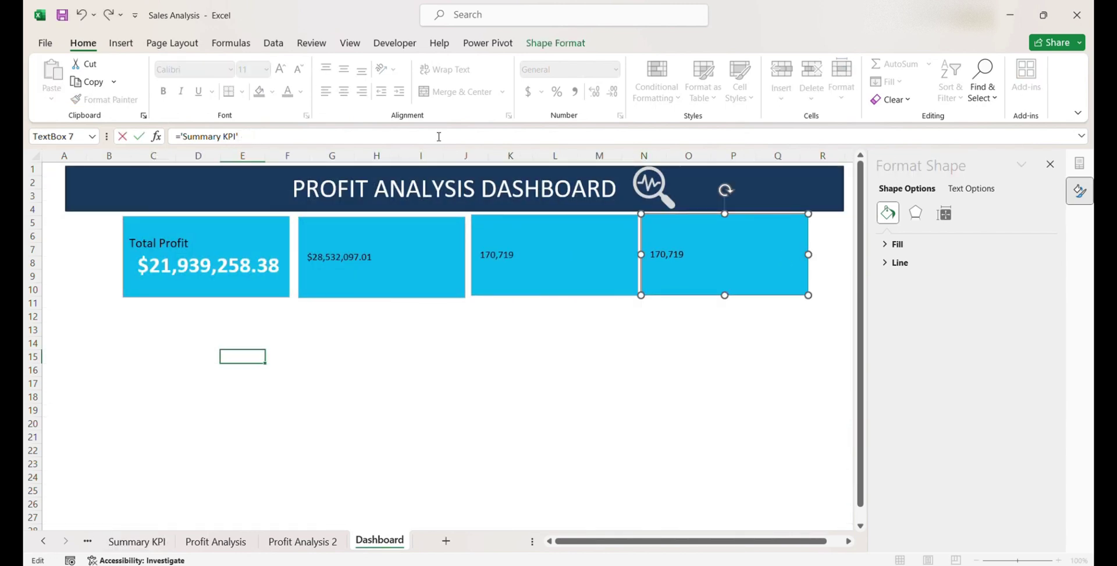
# Link the fourth KPI card to cell C5 of the Summary KPI sheet and place a copy of the card beside it.
pyautogui.click(150, 541)
pyautogui.click(255, 224)
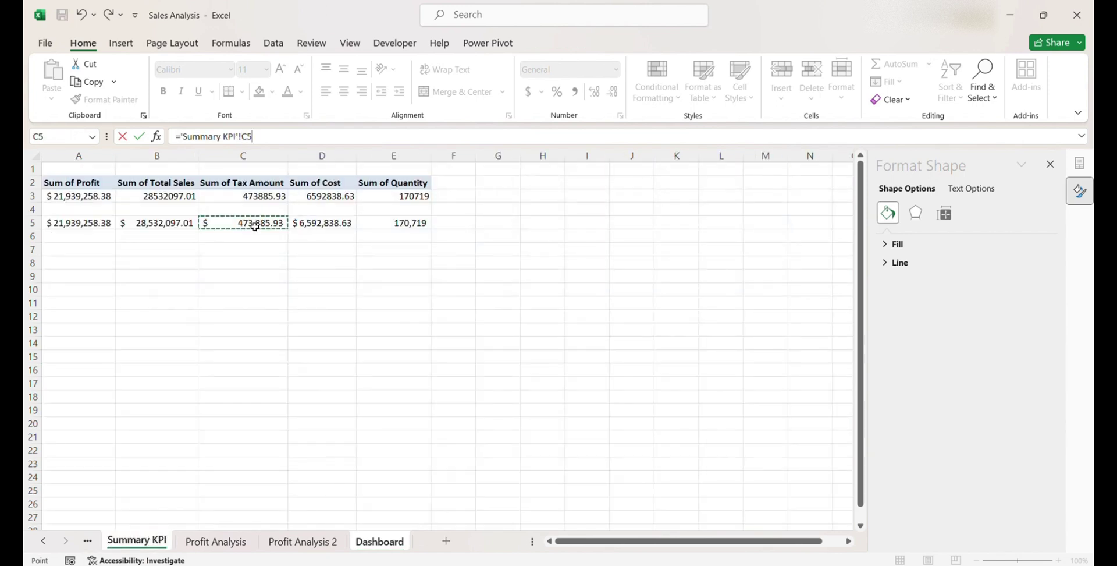
pyautogui.press('Return')
pyautogui.moveTo(680, 541); pyautogui.dragTo(709, 541)
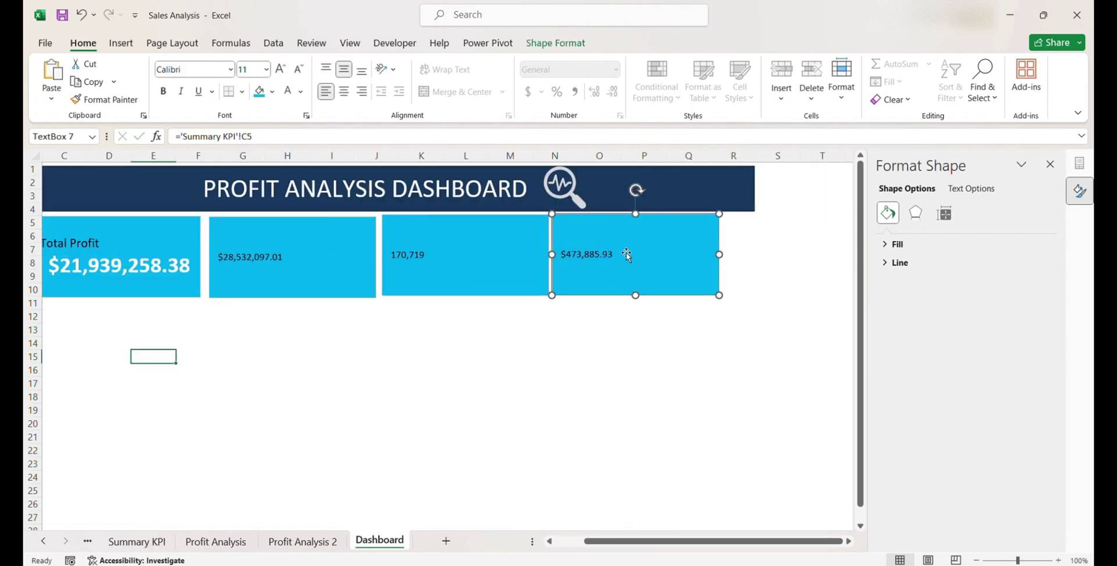
pyautogui.moveTo(627, 255); pyautogui.dragTo(786, 241)
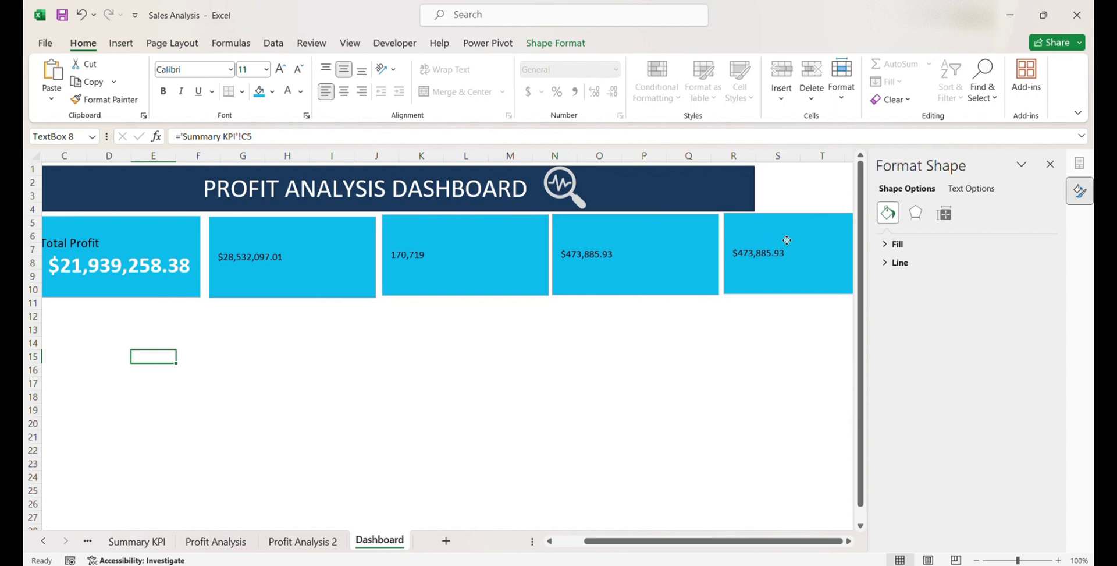
# Replace the copied fifth card's link with a reference to cell C5 of the Summary KPI sheet.
pyautogui.click(421, 139)
pyautogui.press('BackSpace')
pyautogui.press('BackSpace')
pyautogui.press('BackSpace')
pyautogui.press('BackSpace')
pyautogui.press('BackSpace')
pyautogui.press('BackSpace')
pyautogui.press('BackSpace')
pyautogui.press('BackSpace')
pyautogui.press('BackSpace')
pyautogui.press('BackSpace')
pyautogui.press('BackSpace')
pyautogui.press('BackSpace')
pyautogui.press('BackSpace')
pyautogui.press('BackSpace')
pyautogui.press('BackSpace')
pyautogui.press('BackSpace')
pyautogui.press('BackSpace')
pyautogui.write('=')
pyautogui.click(157, 541)
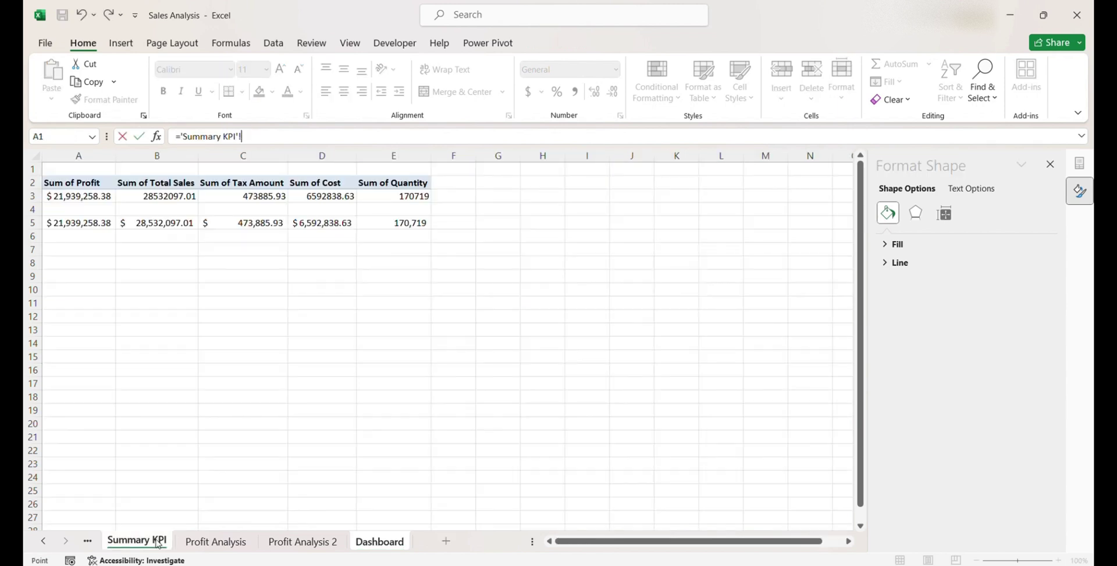
pyautogui.click(267, 222)
pyautogui.press('Return')
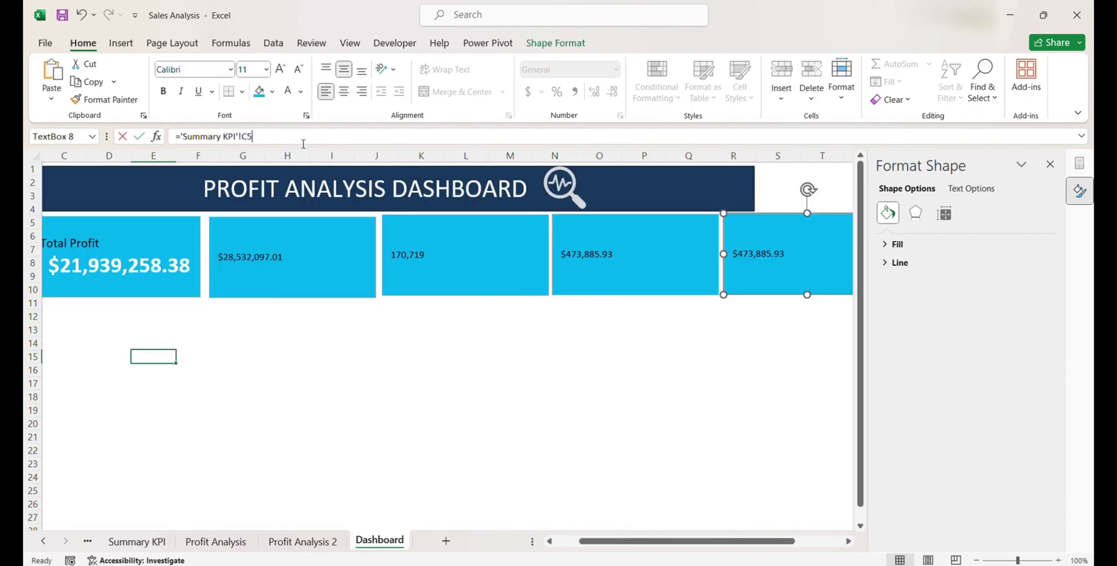
# Link the fifth KPI card to cell D5 of the Summary KPI sheet.
pyautogui.click(303, 143)
pyautogui.press('BackSpace')
pyautogui.press('BackSpace')
pyautogui.press('BackSpace')
pyautogui.press('BackSpace')
pyautogui.press('BackSpace')
pyautogui.press('BackSpace')
pyautogui.press('BackSpace')
pyautogui.press('BackSpace')
pyautogui.press('BackSpace')
pyautogui.press('BackSpace')
pyautogui.press('BackSpace')
pyautogui.press('BackSpace')
pyautogui.press('BackSpace')
pyautogui.press('BackSpace')
pyautogui.press('BackSpace')
pyautogui.click(151, 543)
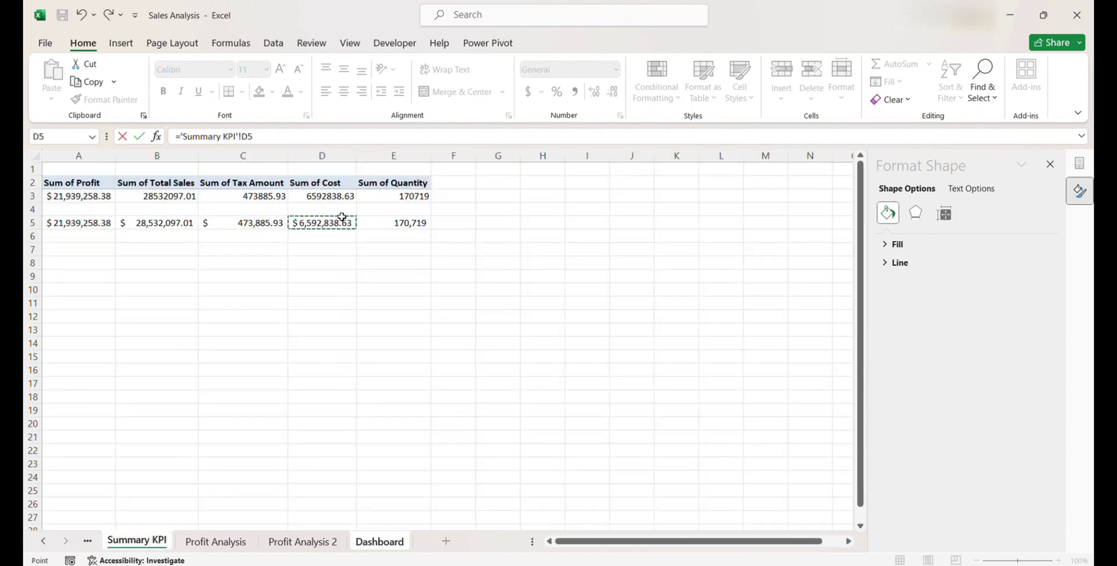
pyautogui.press('Return')
# Add the label "Total Sales" on its own line above the value in the second card.
pyautogui.click(252, 249)
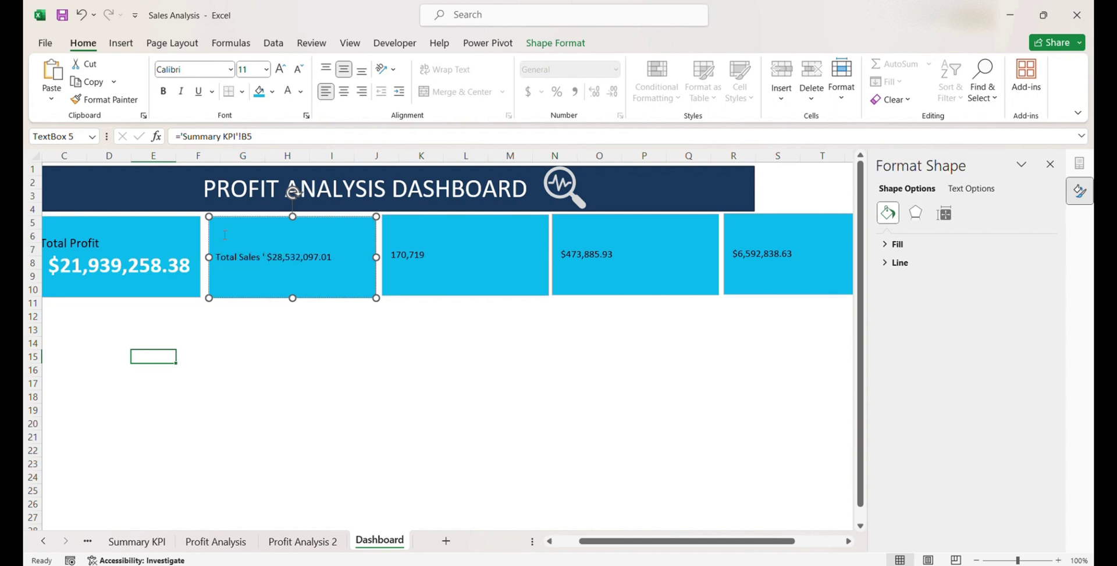
pyautogui.write('Total Sales')
pyautogui.press('Return')
# Copy the Total Profit card's formatting onto the other four KPI cards.
pyautogui.click(142, 329)
pyautogui.click(123, 233)
pyautogui.click(116, 100)
pyautogui.click(279, 254)
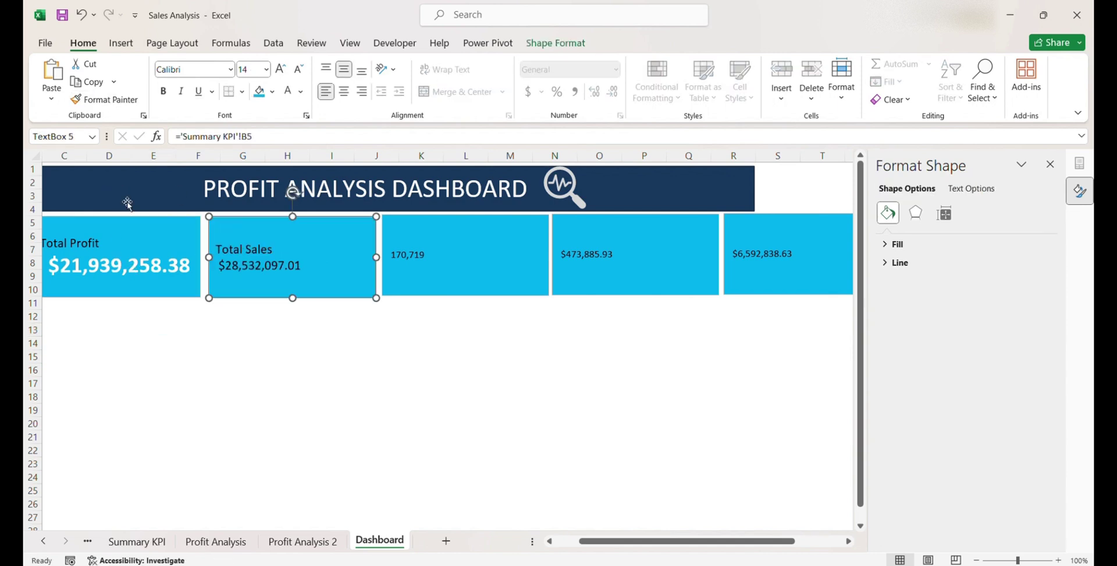
pyautogui.click(116, 101)
pyautogui.click(442, 254)
pyautogui.click(117, 101)
pyautogui.click(605, 254)
pyautogui.click(124, 101)
pyautogui.click(769, 254)
# Format the Total Sales value as white, bold 20-point text and narrow the card to fit it.
pyautogui.click(276, 249)
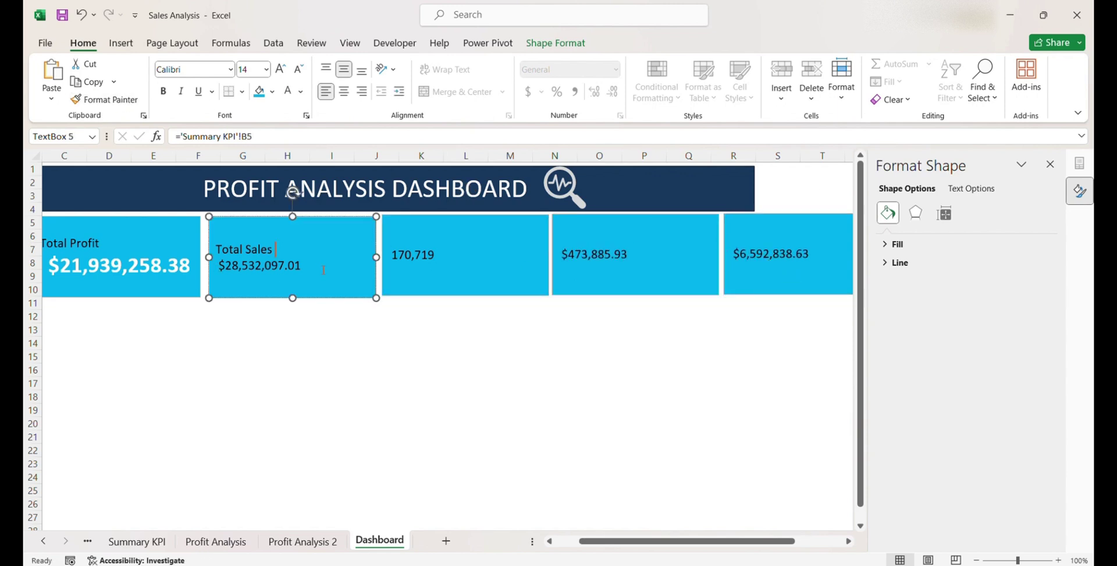
pyautogui.moveTo(323, 270); pyautogui.dragTo(278, 250)
pyautogui.click(287, 91)
pyautogui.click(280, 69)
pyautogui.click(280, 68)
pyautogui.click(281, 69)
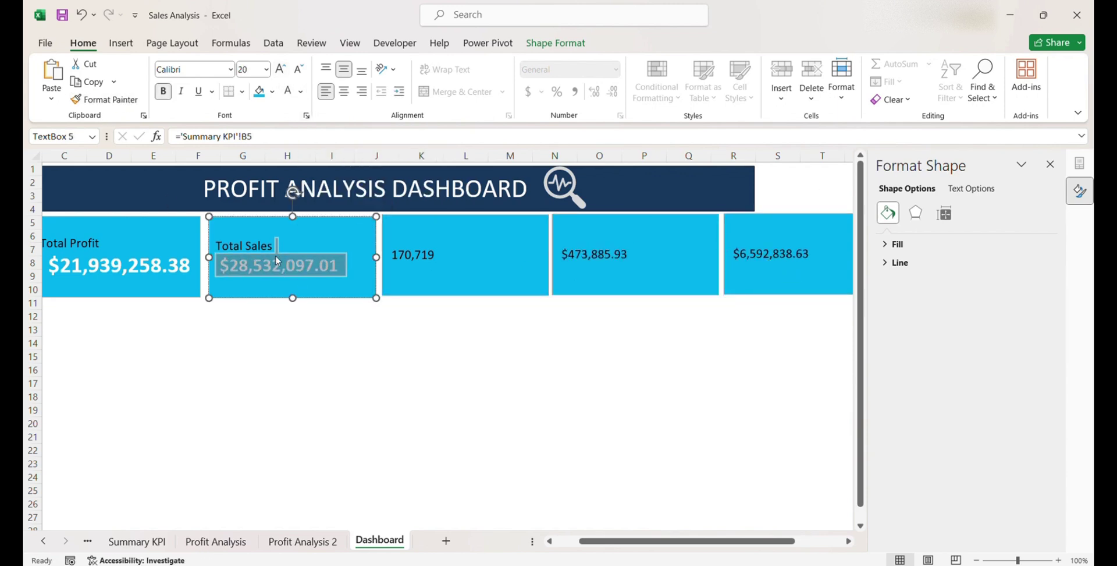
pyautogui.press('Escape')
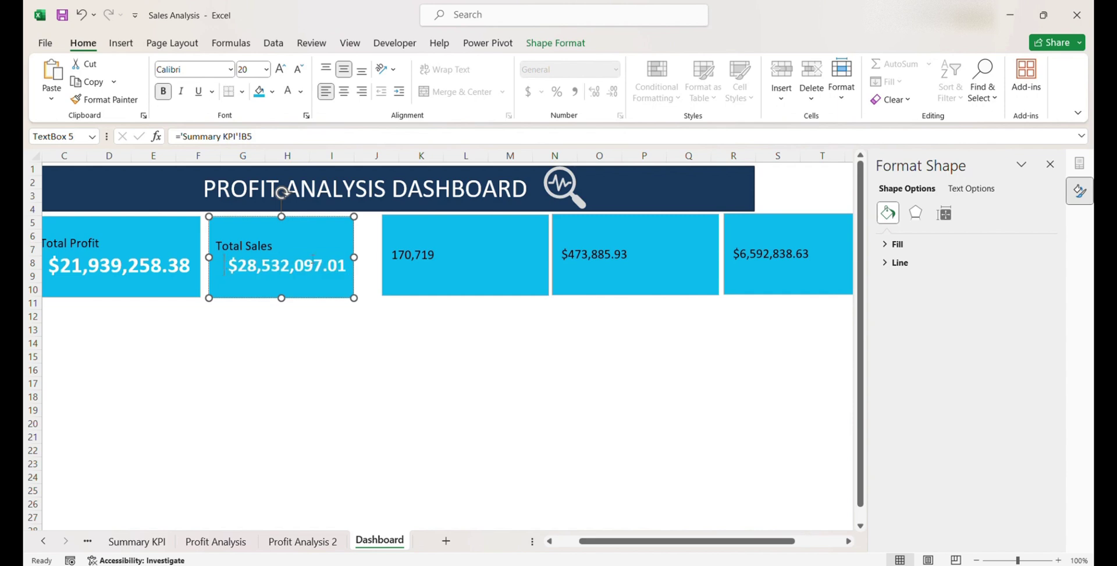
# Fill the Total Sales card with dark navy and set its label text to white.
pyautogui.click(272, 91)
pyautogui.click(291, 201)
pyautogui.moveTo(271, 246); pyautogui.dragTo(215, 246)
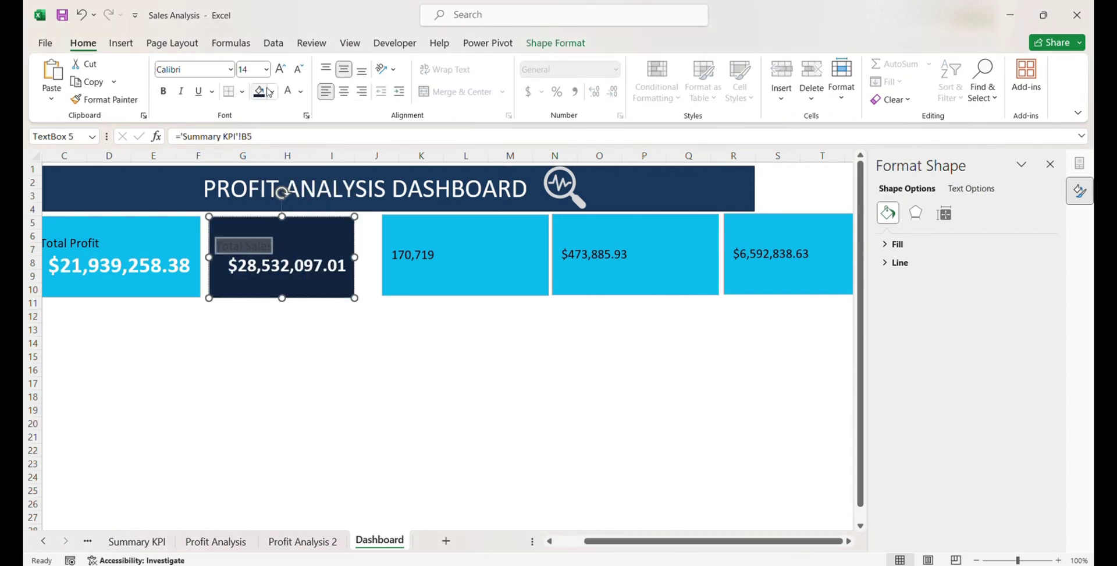
pyautogui.click(301, 92)
pyautogui.click(284, 149)
# Add the label "Total Quantity Sold" on its own line above the value in the third card.
pyautogui.click(466, 235)
pyautogui.write('Total Q ')
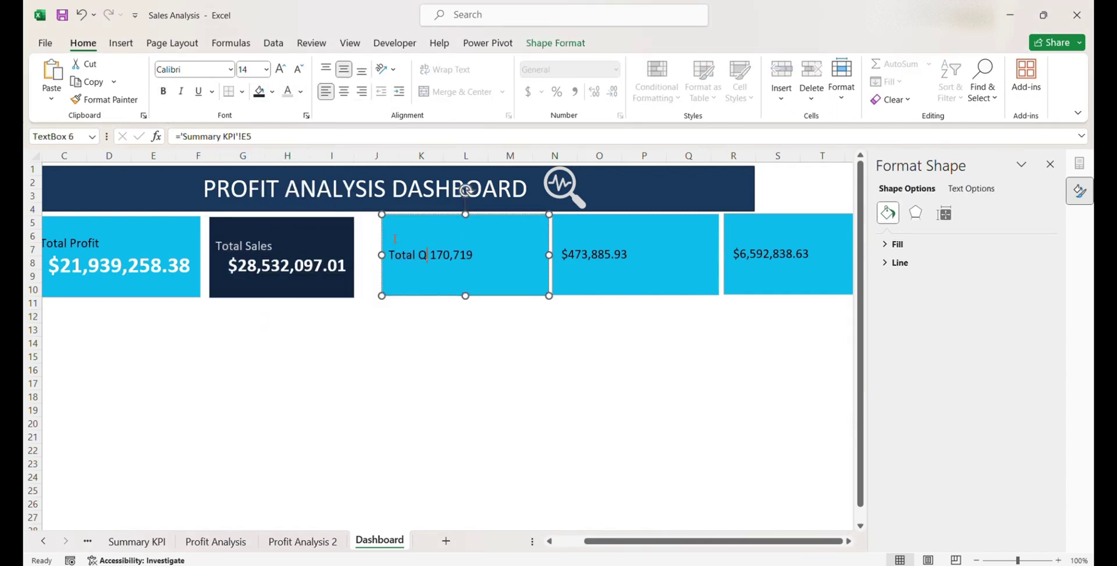
pyautogui.write('uantity Sold')
pyautogui.press('Return')
# Enlarge the value in the Total Quantity Sold card and set its label text to white.
pyautogui.tripleClick(281, 69)
pyautogui.moveTo(390, 262); pyautogui.dragTo(498, 244)
pyautogui.click(280, 69)
pyautogui.click(298, 68)
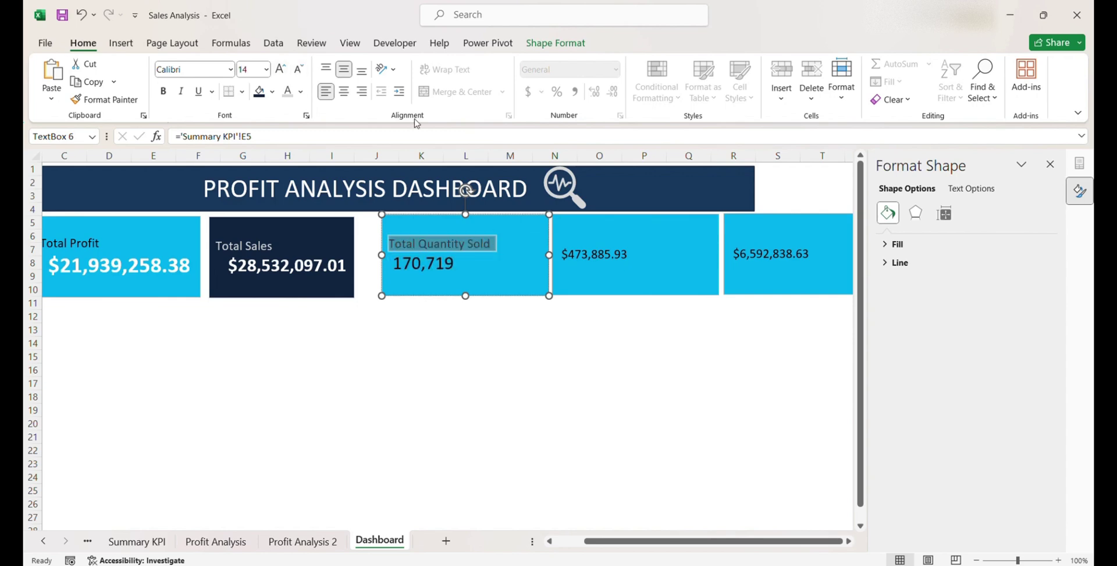
pyautogui.click(289, 92)
# Move the Total Quantity Sold card next to the Total Sales card and set its value to white.
pyautogui.moveTo(426, 283); pyautogui.dragTo(407, 283)
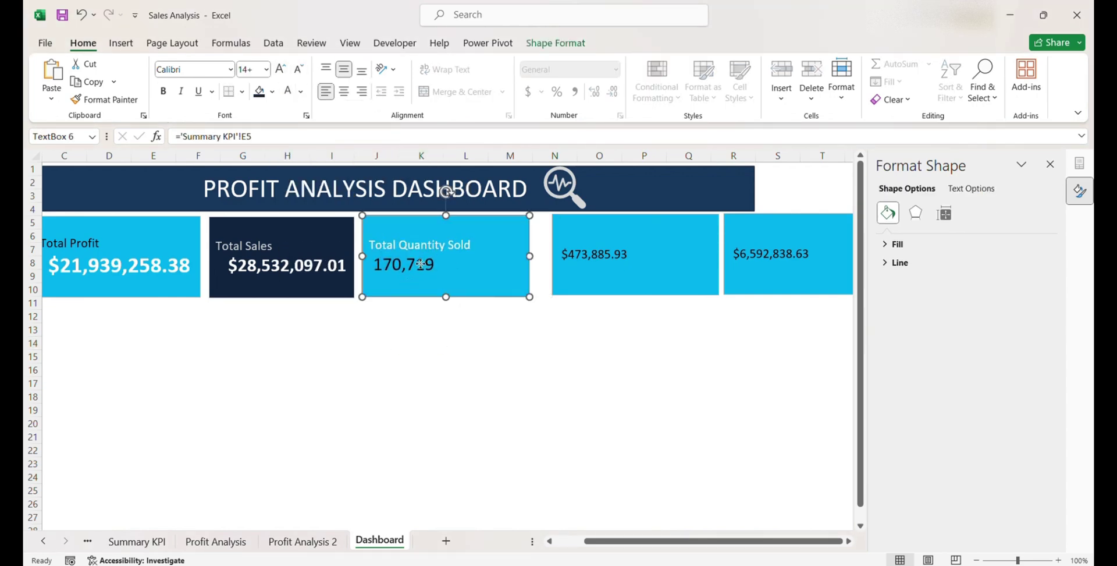
pyautogui.tripleClick(420, 264)
pyautogui.click(301, 91)
pyautogui.click(283, 148)
# Fill the Total Quantity Sold card with dark teal and narrow it to fit its text.
pyautogui.click(442, 361)
pyautogui.click(446, 286)
pyautogui.click(272, 91)
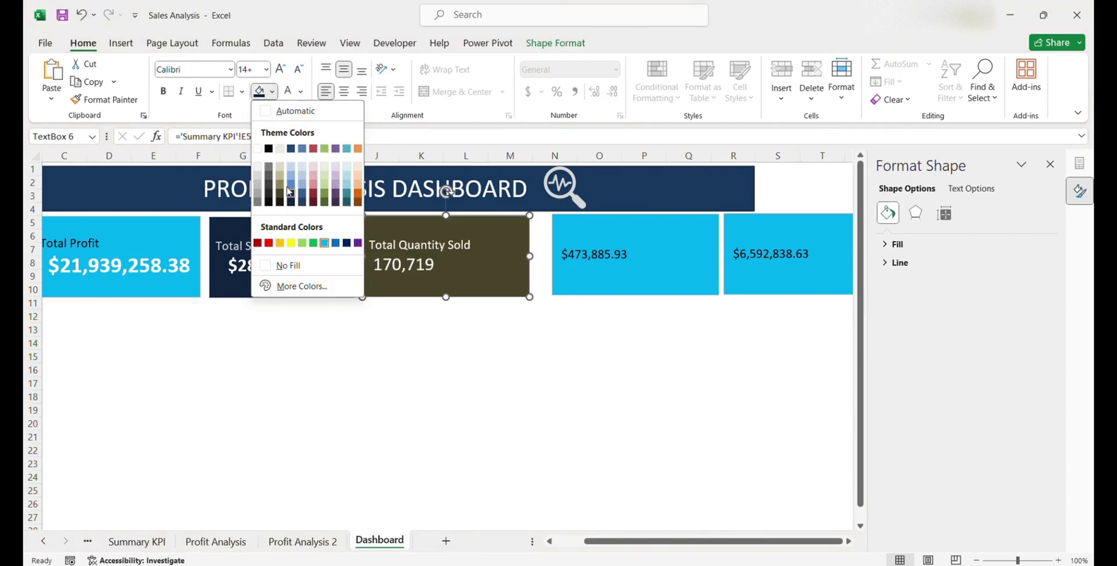
pyautogui.click(347, 191)
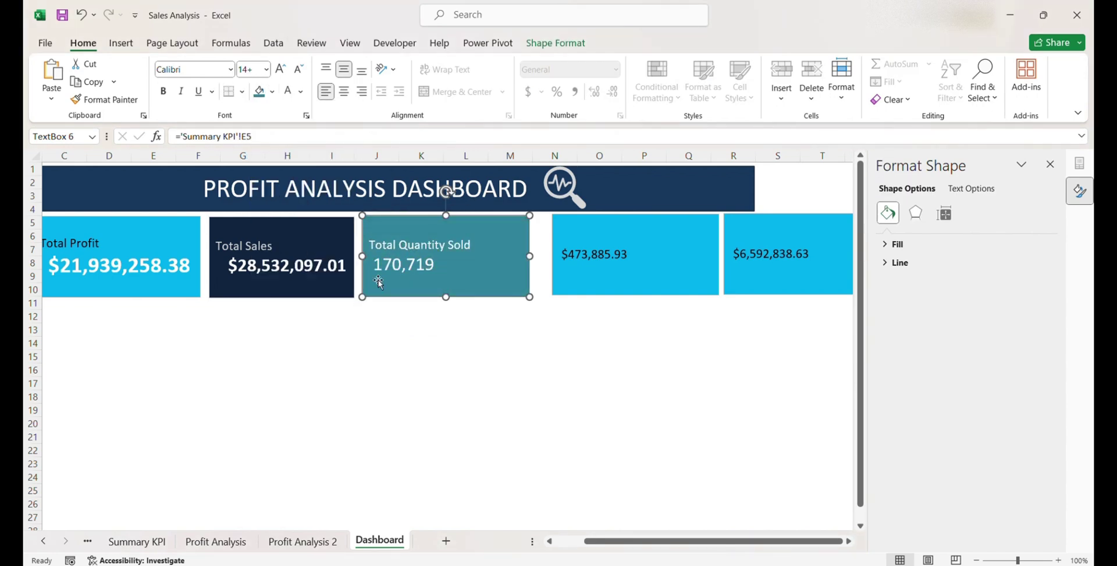
pyautogui.moveTo(530, 256); pyautogui.dragTo(482, 255)
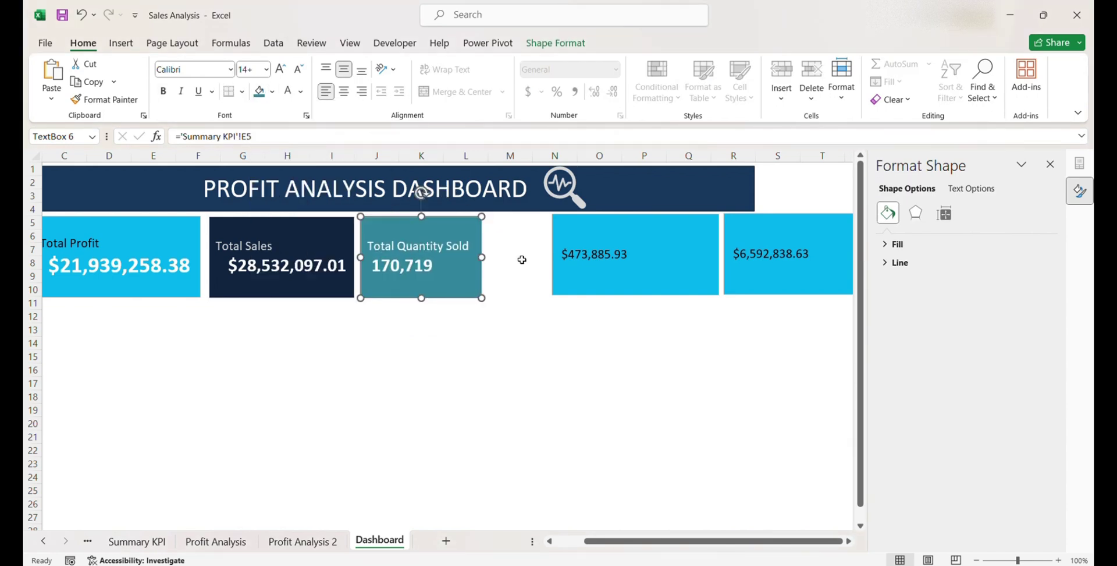
# Move the fourth card next to Total Quantity Sold and add the label "Total Tax Amount" above its value.
pyautogui.moveTo(595, 258); pyautogui.dragTo(533, 260)
pyautogui.click(138, 541)
pyautogui.click(379, 540)
pyautogui.click(499, 256)
pyautogui.write('Total Tax Am')
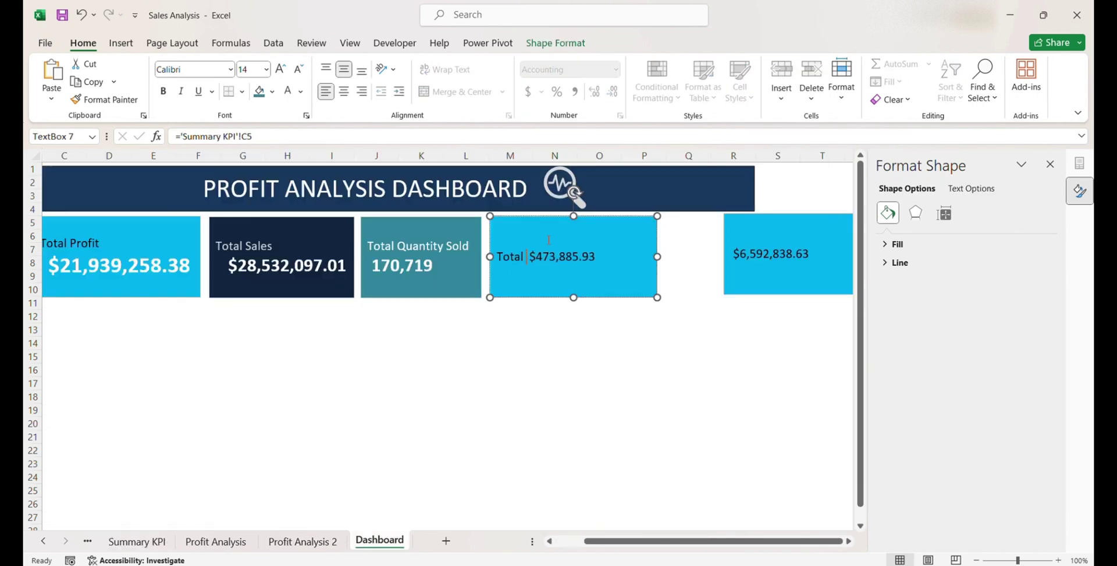
pyautogui.write('ount')
pyautogui.press('Return')
# Set the Total Tax Amount label to white and its value to bold 20-point text.
pyautogui.tripleClick(549, 242)
pyautogui.click(301, 91)
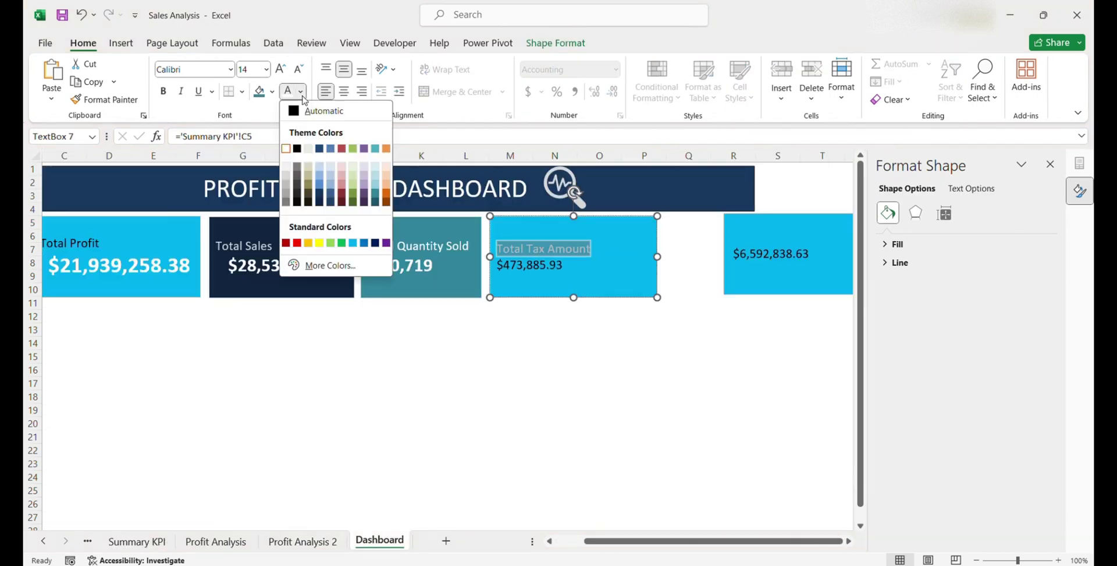
pyautogui.click(568, 264)
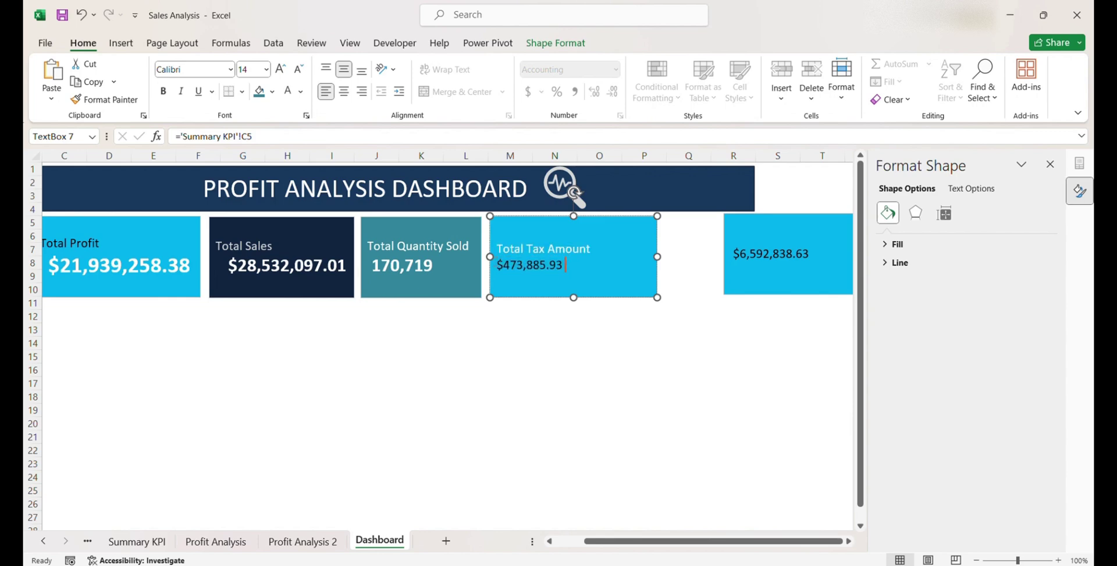
pyautogui.tripleClick(568, 265)
pyautogui.hotkey('ctrl', 'shift', '.')
pyautogui.hotkey('ctrl', 'shift', '.')
pyautogui.hotkey('ctrl', 'shift', '.')
pyautogui.hotkey('ctrl', 'b')
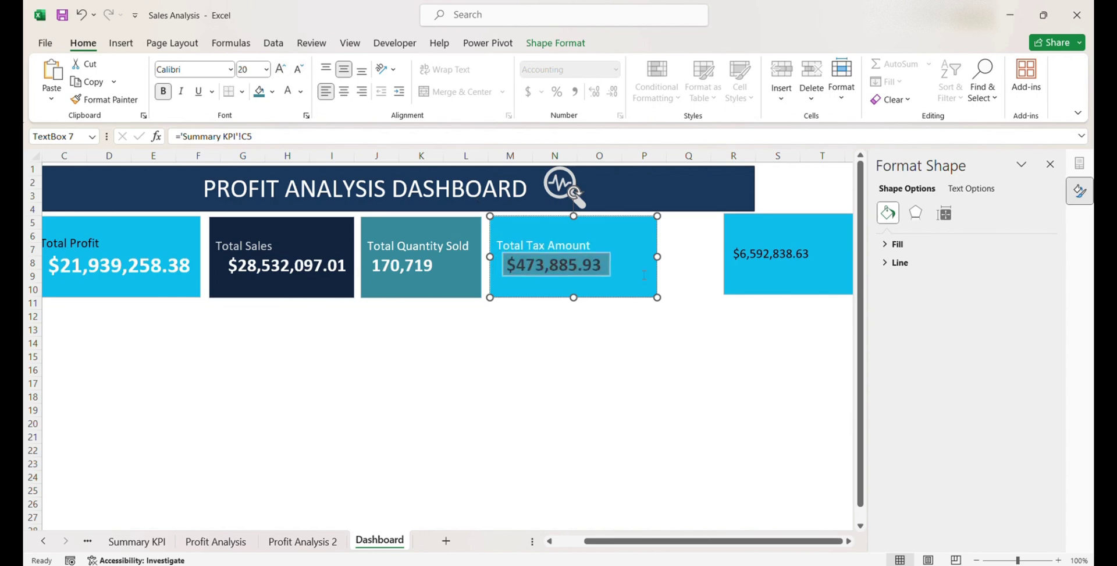
# Fill the Total Tax Amount card with black and set its value to an off-white font colour.
pyautogui.click(272, 91)
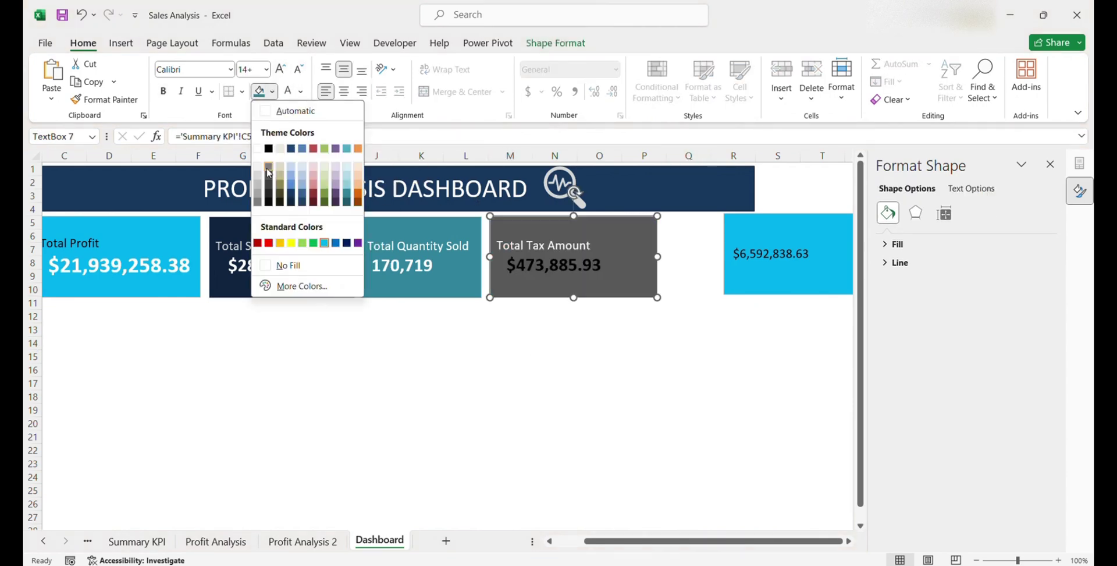
pyautogui.click(269, 148)
pyautogui.tripleClick(556, 265)
pyautogui.click(301, 91)
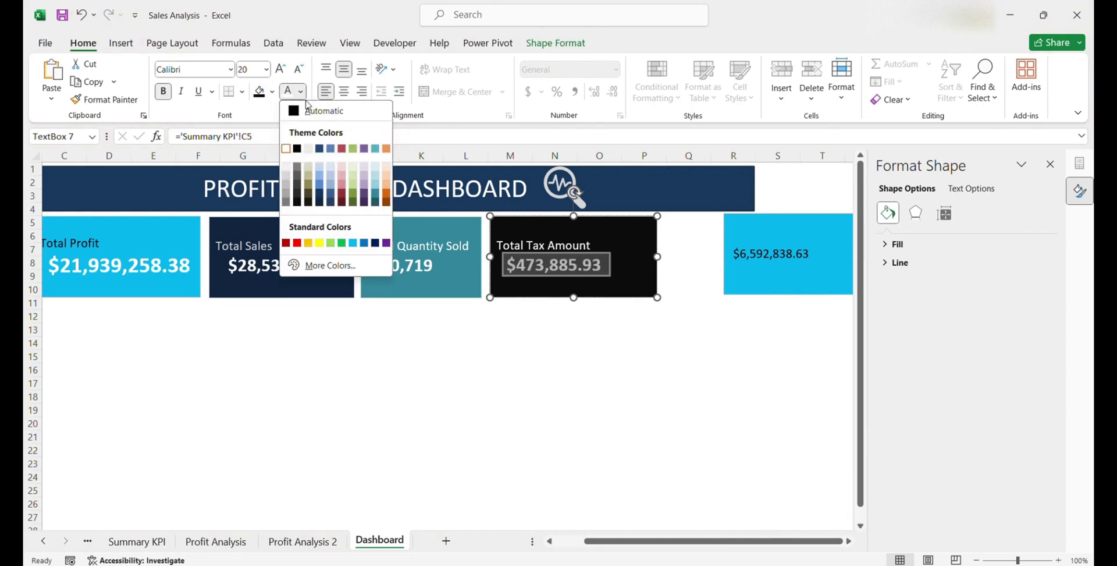
pyautogui.click(309, 148)
pyautogui.click(642, 283)
# Narrow the Total Tax Amount card to fit its text and move the fifth card up beside it.
pyautogui.moveTo(657, 256); pyautogui.dragTo(623, 254)
pyautogui.click(735, 269)
pyautogui.press('Left')
pyautogui.press('Left')
pyautogui.press('Left')
pyautogui.press('Left')
pyautogui.press('Left')
pyautogui.press('Left')
pyautogui.press('Left')
pyautogui.press('Left')
pyautogui.press('Left')
pyautogui.press('Left')
pyautogui.press('Left')
pyautogui.press('Left')
pyautogui.press('Left')
pyautogui.moveTo(719, 213); pyautogui.dragTo(721, 214)
# Add the label "Total Cost" on its own line above the value in the fifth card.
pyautogui.click(137, 541)
pyautogui.click(379, 539)
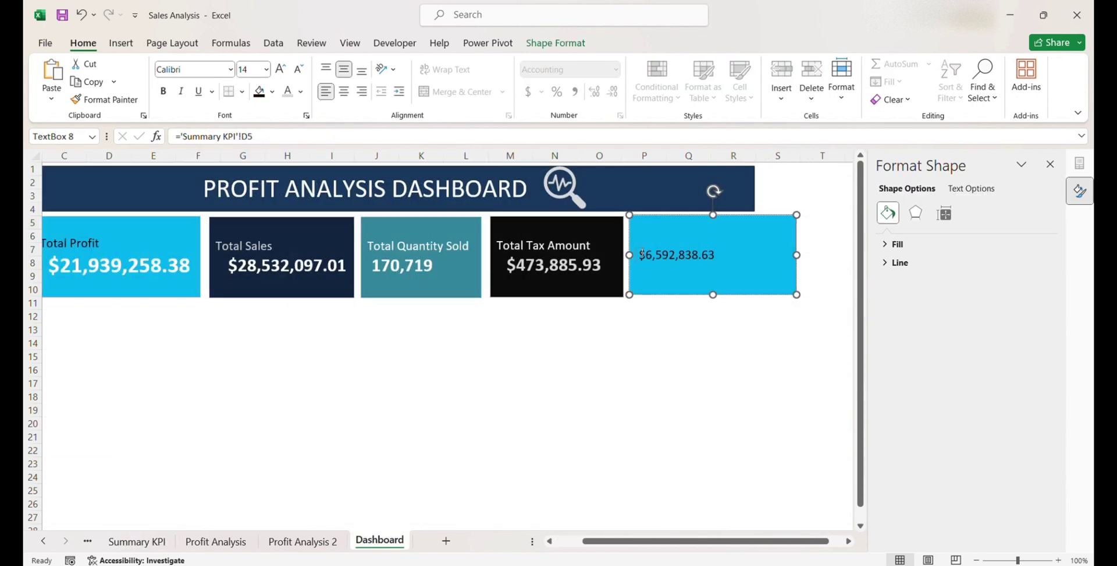
pyautogui.click(642, 254)
pyautogui.write('Total Cost')
pyautogui.press('Return')
# Format the Total Cost value as bold 20-point text.
pyautogui.hotkey('shift', 'End')
pyautogui.click(279, 68)
pyautogui.click(280, 68)
pyautogui.click(280, 68)
pyautogui.hotkey('ctrl', 'b')
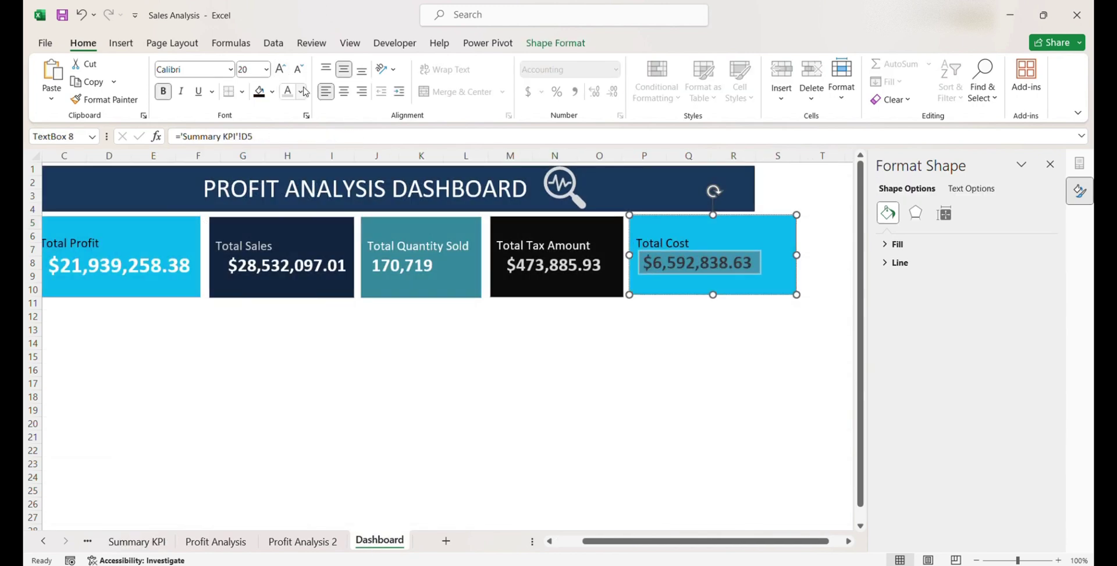
pyautogui.tripleClick(655, 243)
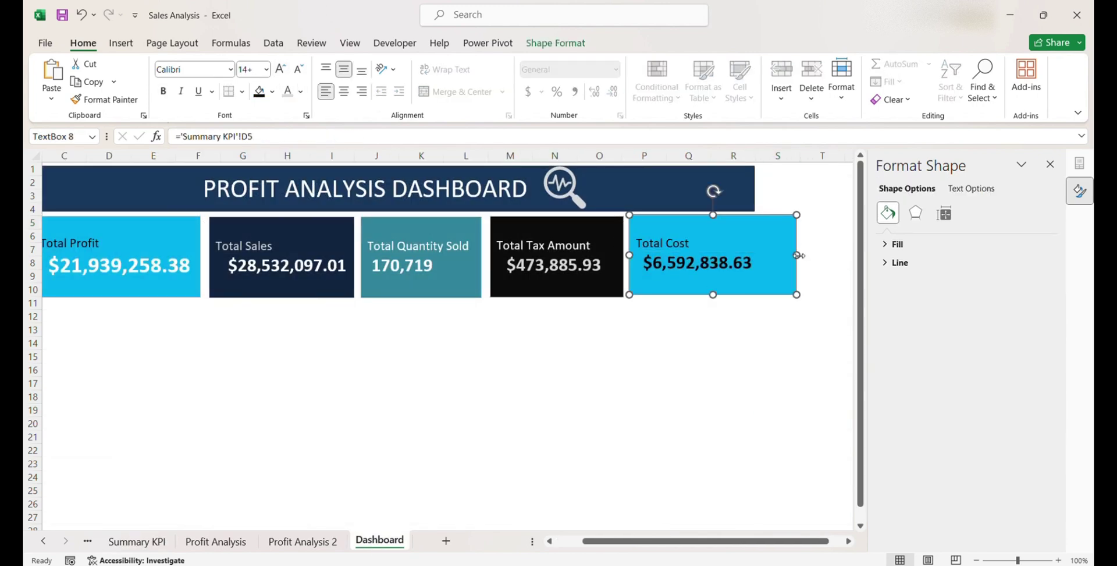
# Narrow the Total Cost card to fit its text and fill it with gray.
pyautogui.moveTo(797, 255); pyautogui.dragTo(770, 256)
pyautogui.click(272, 92)
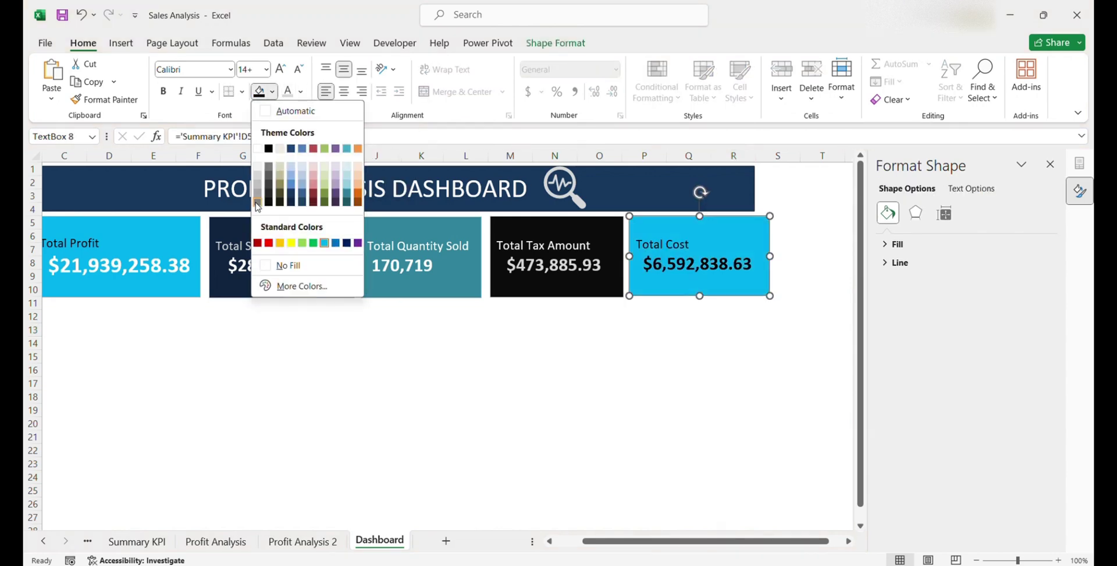
pyautogui.click(261, 195)
pyautogui.click(454, 404)
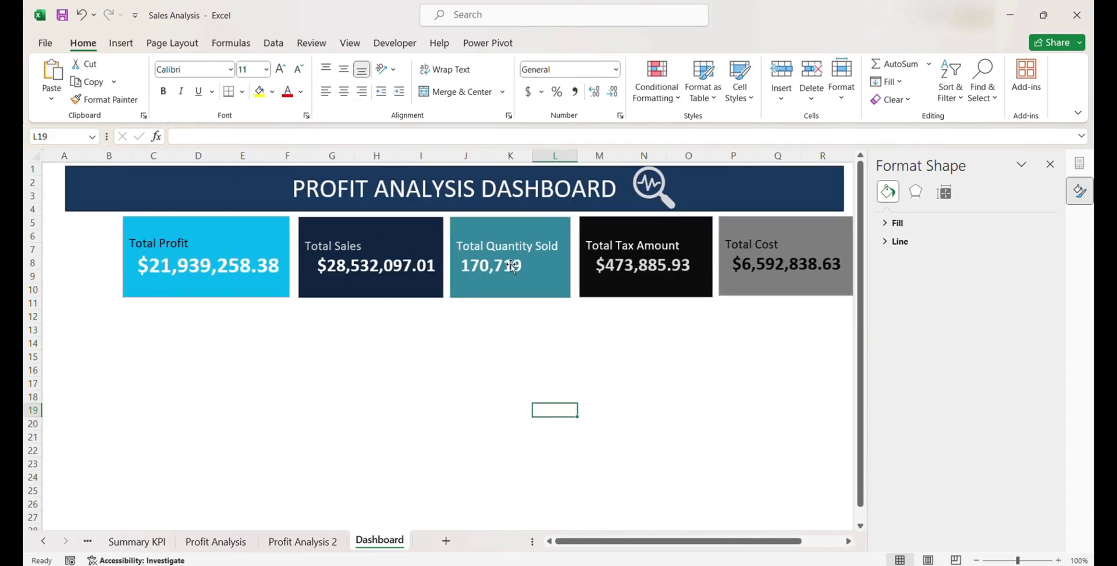
# Move the Total Cost card further right, then shift all five KPI cards together to start at column D.
pyautogui.click(809, 279)
pyautogui.moveTo(809, 279); pyautogui.dragTo(842, 280)
pyautogui.keyDown('ctrl'); pyautogui.click(646, 256); pyautogui.keyUp('ctrl')
pyautogui.keyDown('ctrl'); pyautogui.click(510, 256); pyautogui.keyUp('ctrl')
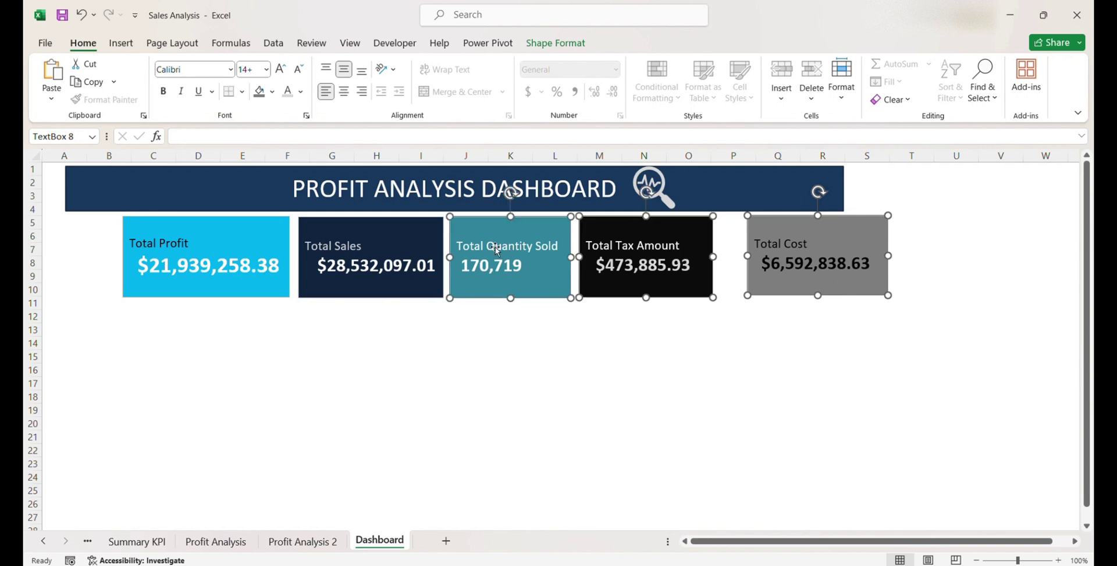
pyautogui.keyDown('ctrl'); pyautogui.click(371, 256); pyautogui.keyUp('ctrl')
pyautogui.keyDown('ctrl'); pyautogui.click(248, 235); pyautogui.keyUp('ctrl')
pyautogui.moveTo(248, 235); pyautogui.dragTo(326, 234)
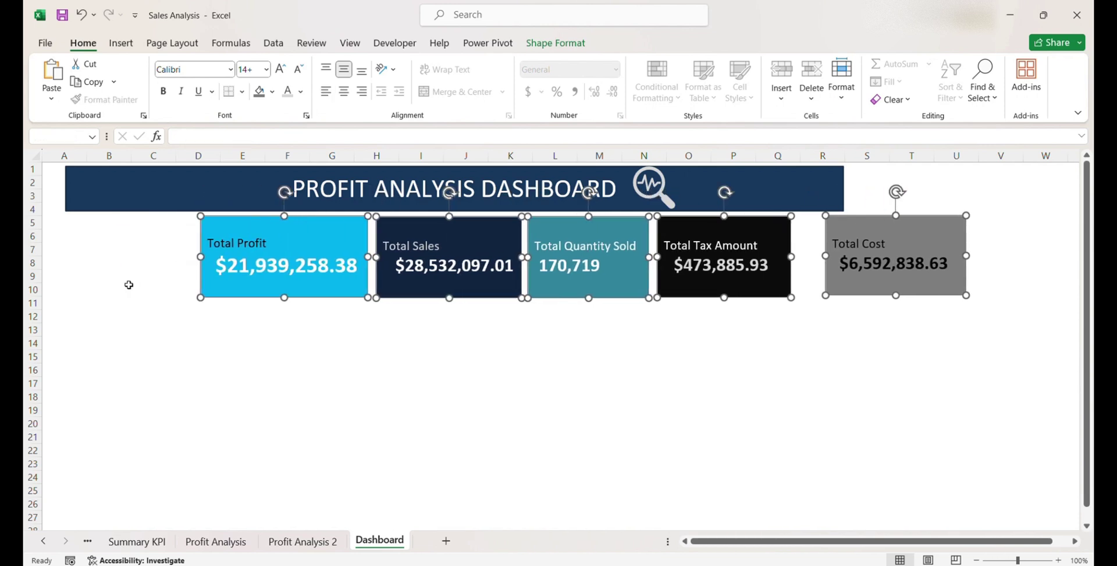
# Move the Total Cost card back beside the Total Tax Amount card, closing the gap between them.
pyautogui.click(198, 342)
pyautogui.moveTo(933, 289); pyautogui.dragTo(900, 289)
pyautogui.press('Right')
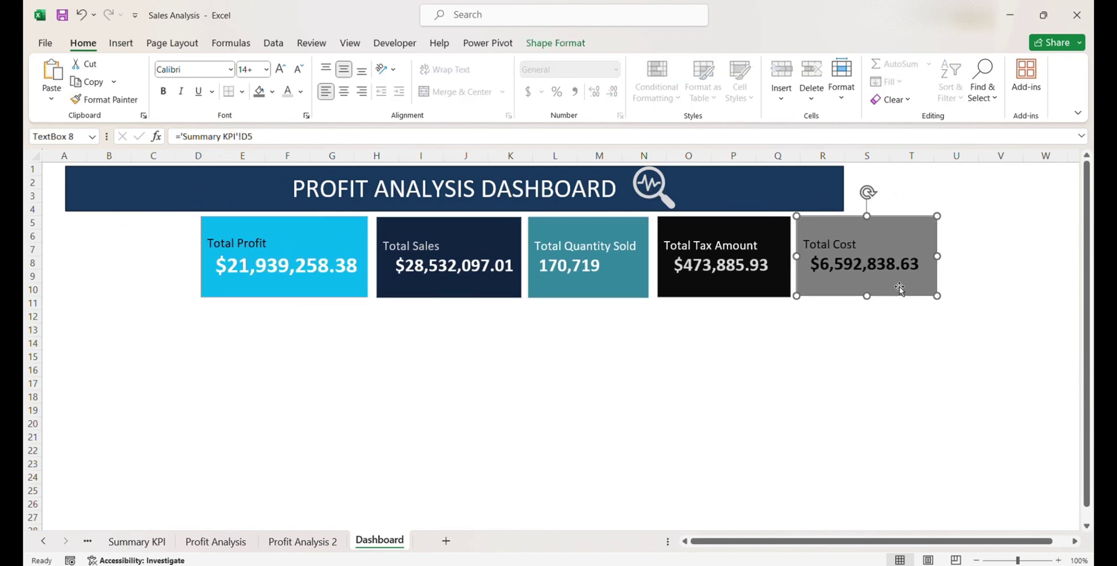
# Insert a rectangle about 2.21" wide and 5.79" high over columns A to C, starting at row 5 beside the Total Profit card.
pyautogui.click(64, 276)
pyautogui.click(121, 43)
pyautogui.click(239, 63)
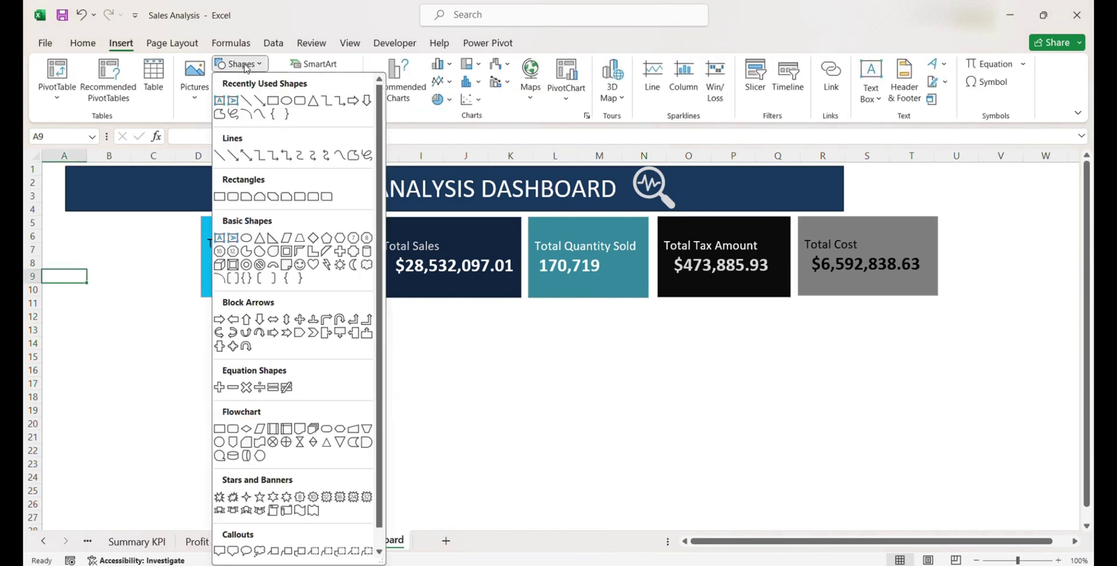
pyautogui.click(220, 174)
pyautogui.moveTo(45, 219); pyautogui.dragTo(194, 526)
pyautogui.click(1087, 525)
pyautogui.moveTo(120, 473); pyautogui.dragTo(127, 510)
pyautogui.moveTo(1088, 402); pyautogui.dragTo(1087, 337)
pyautogui.click(465, 304)
pyautogui.click(89, 227)
pyautogui.moveTo(120, 220); pyautogui.dragTo(120, 216)
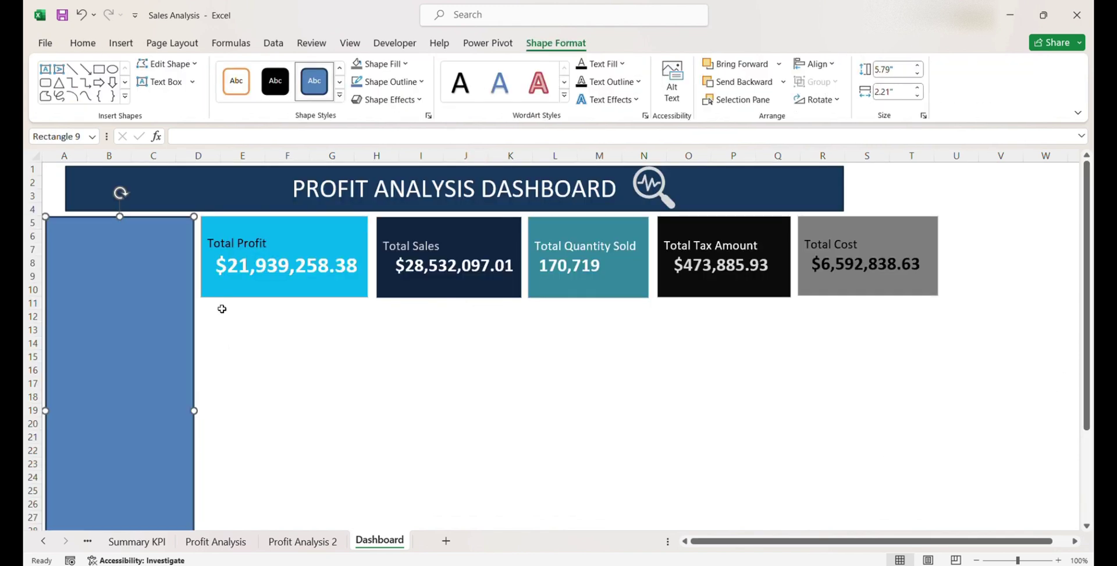
# Fill the tall side rectangle with dark blue to match the title banner.
pyautogui.click(332, 384)
pyautogui.click(161, 403)
pyautogui.click(120, 44)
pyautogui.click(83, 43)
pyautogui.click(272, 92)
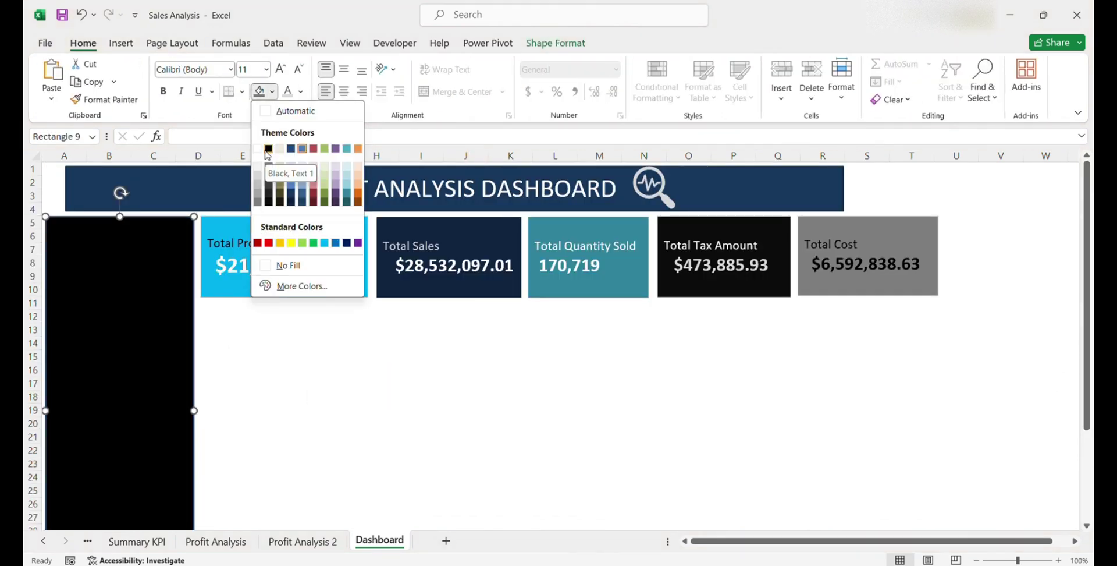
pyautogui.click(303, 202)
pyautogui.click(242, 392)
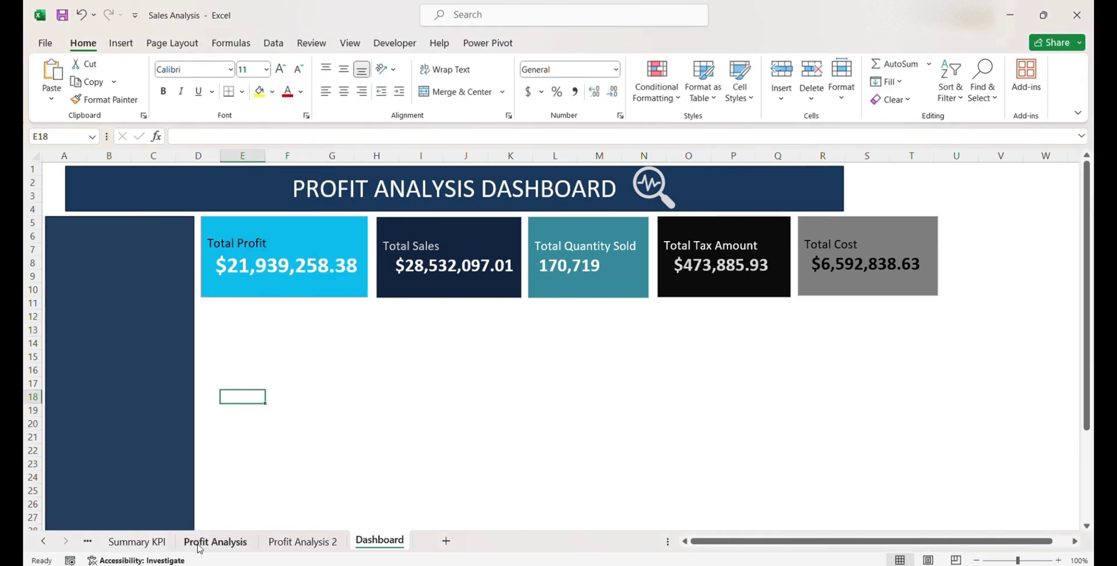
# Cut the column, map, doughnut and bar charts from the Profit Analysis sheet and paste them onto the Dashboard sheet.
pyautogui.click(215, 541)
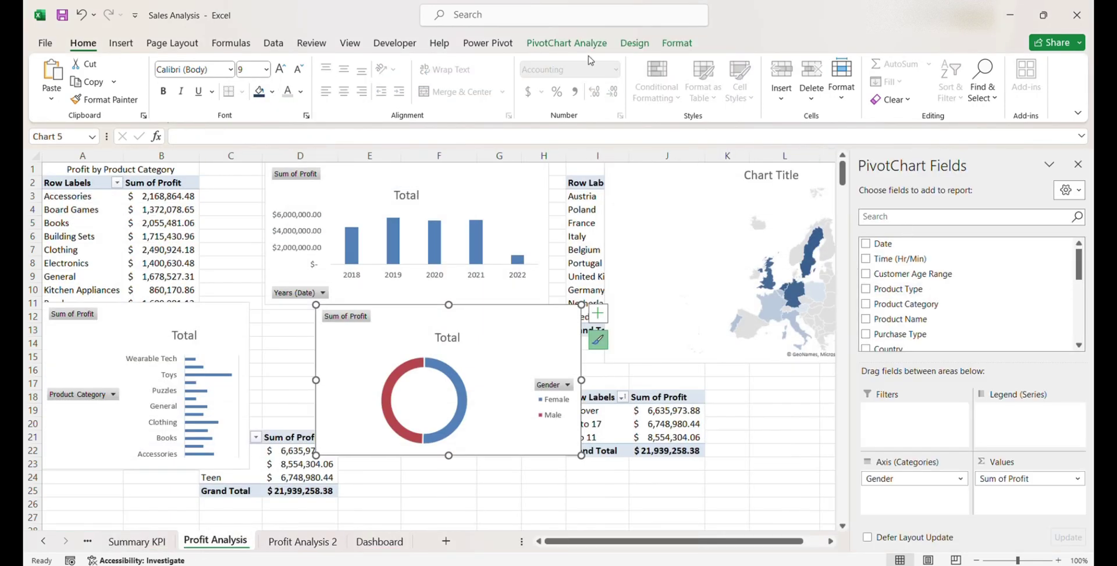
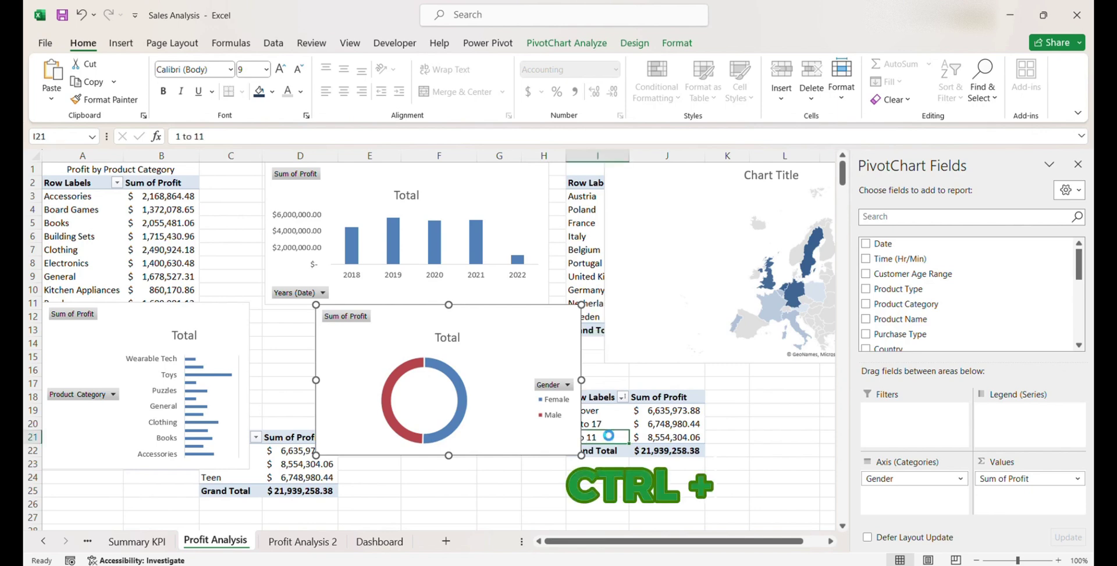
pyautogui.click(582, 437)
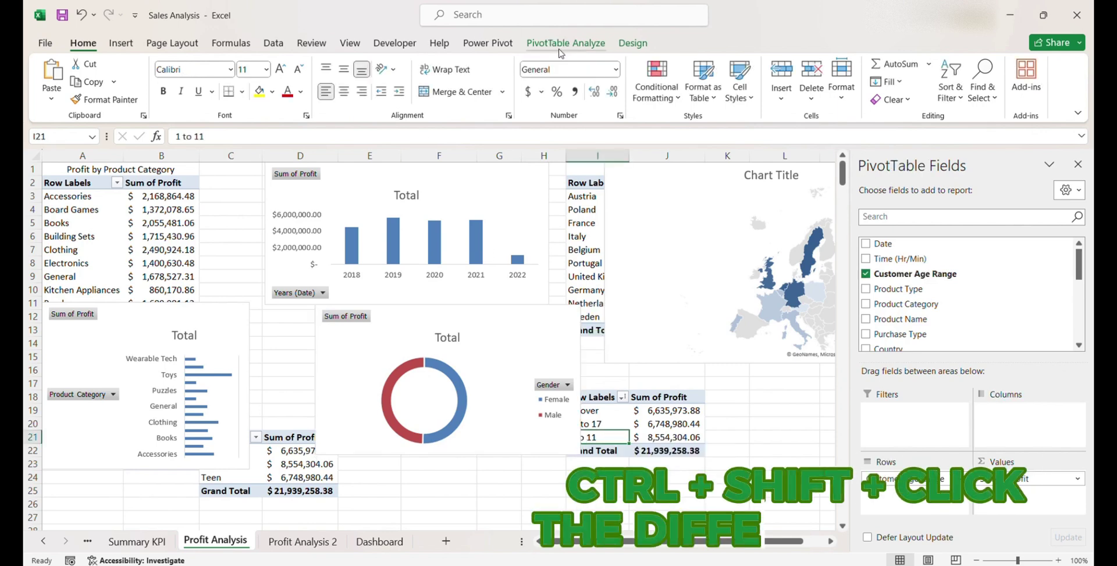
pyautogui.click(488, 198)
pyautogui.keyDown('ctrl'); pyautogui.keyDown('shift'); pyautogui.click(686, 244); pyautogui.keyUp('shift'); pyautogui.keyUp('ctrl')
pyautogui.keyDown('ctrl'); pyautogui.keyDown('shift'); pyautogui.click(526, 353); pyautogui.keyUp('shift'); pyautogui.keyUp('ctrl')
pyautogui.keyDown('ctrl'); pyautogui.keyDown('shift'); pyautogui.click(141, 334); pyautogui.keyUp('shift'); pyautogui.keyUp('ctrl')
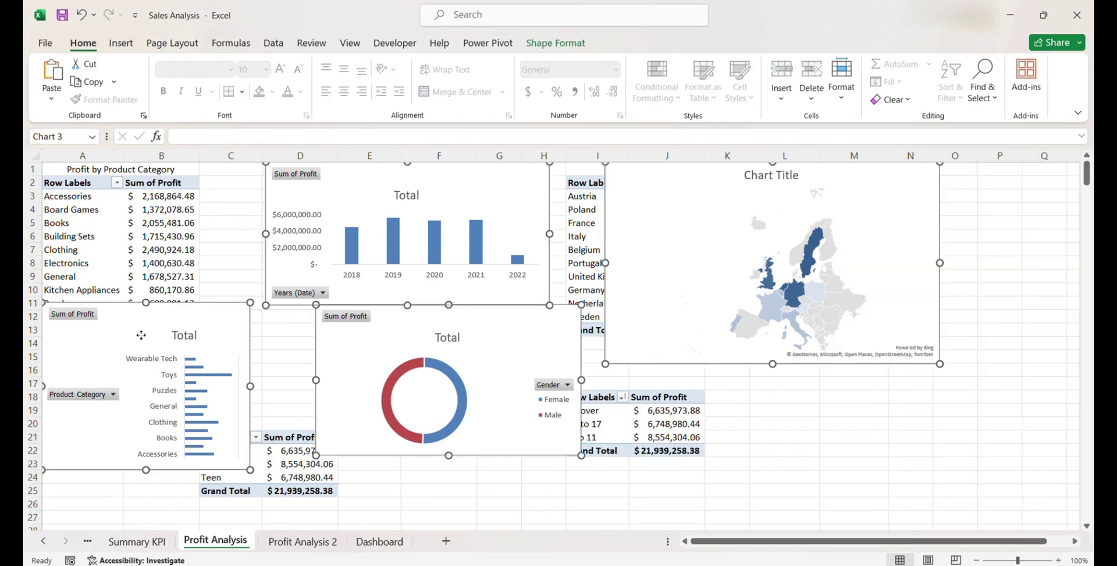
pyautogui.hotkey('ctrl', 'x')
pyautogui.click(380, 540)
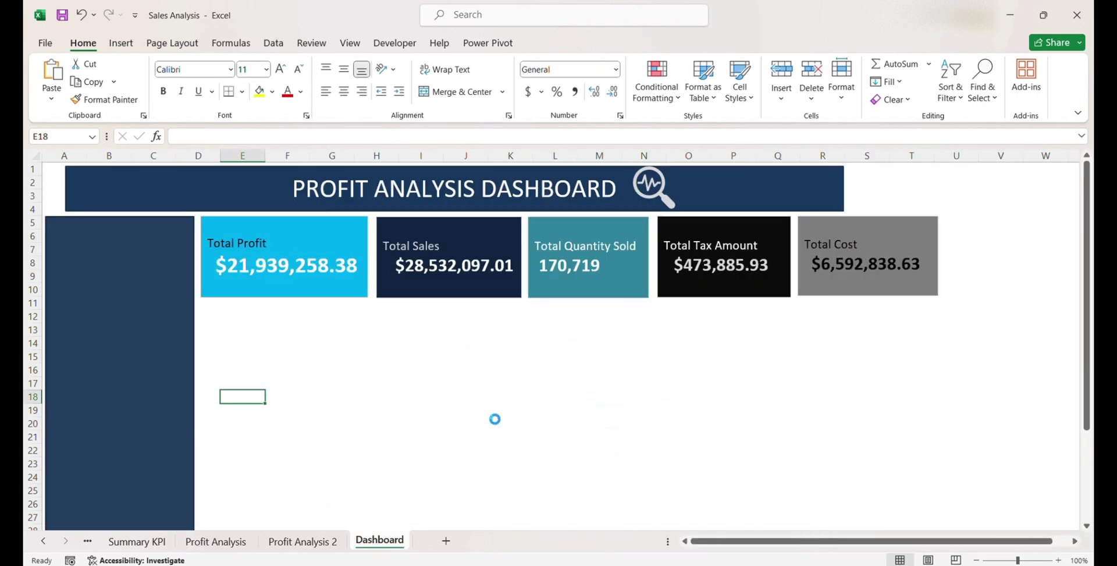
pyautogui.hotkey('ctrl', 'v')
# Place the pasted charts beneath the KPI cards, with the yearly profit column chart starting at D11 and widened into column M.
pyautogui.moveTo(459, 421); pyautogui.dragTo(359, 340)
pyautogui.click(251, 436)
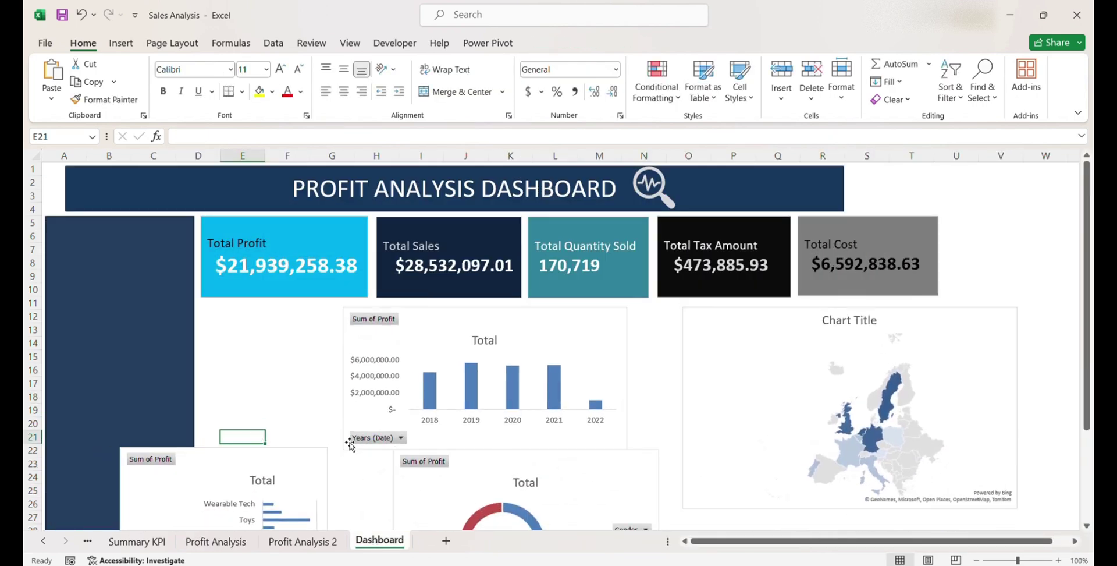
pyautogui.moveTo(351, 445); pyautogui.dragTo(209, 443)
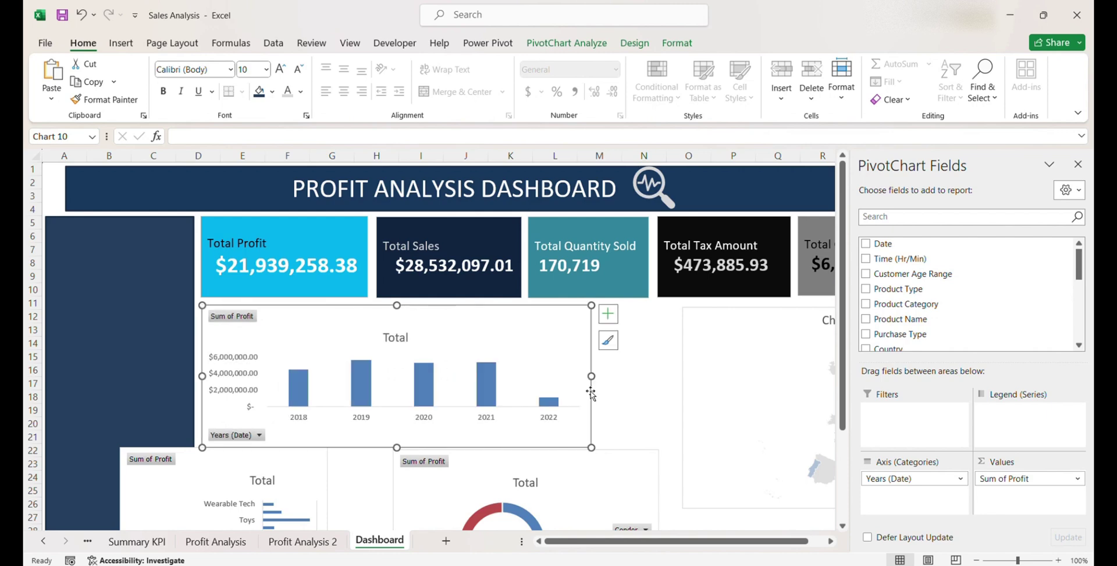
pyautogui.click(1078, 166)
# Move the map chart beside the yearly profit column chart and adjust its width to the Total Cost card's outer edge.
pyautogui.click(1019, 413)
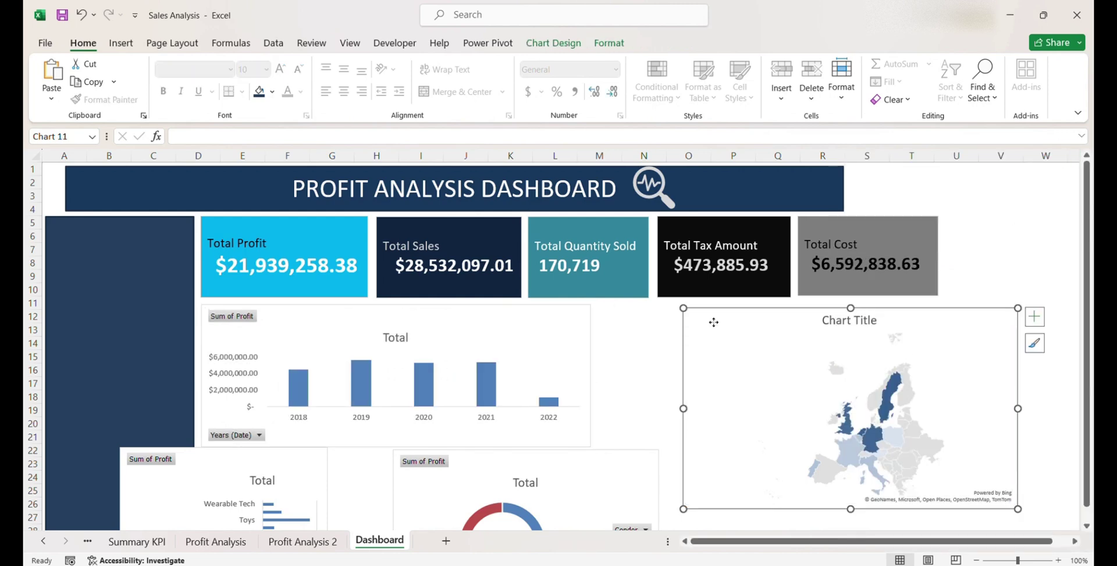
pyautogui.moveTo(1018, 413); pyautogui.dragTo(943, 405)
pyautogui.click(858, 433)
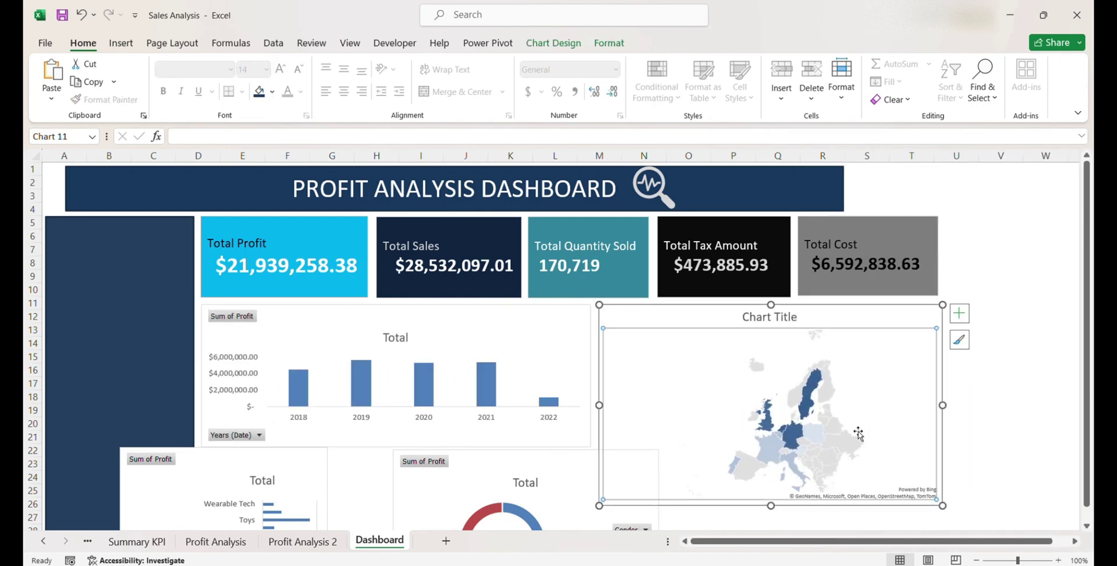
pyautogui.doubleClick(799, 321)
pyautogui.click(751, 355)
pyautogui.click(478, 404)
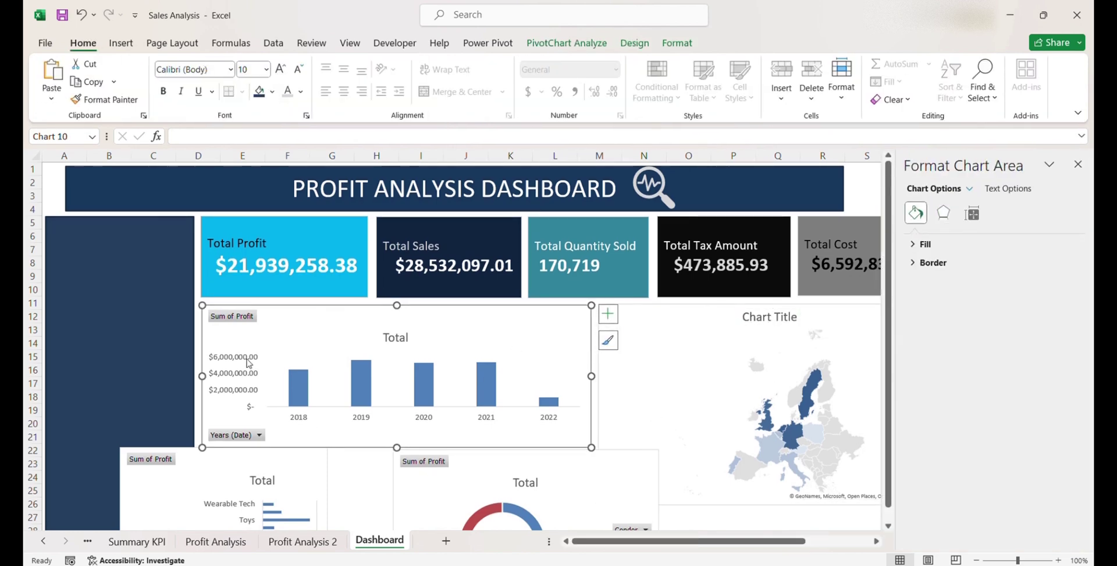
# Place the product category bar chart under the column chart, stretch it down to row 41, and set the gender doughnut chart beside it.
pyautogui.scroll(-5, 244, 321)
pyautogui.moveTo(174, 306); pyautogui.dragTo(259, 310)
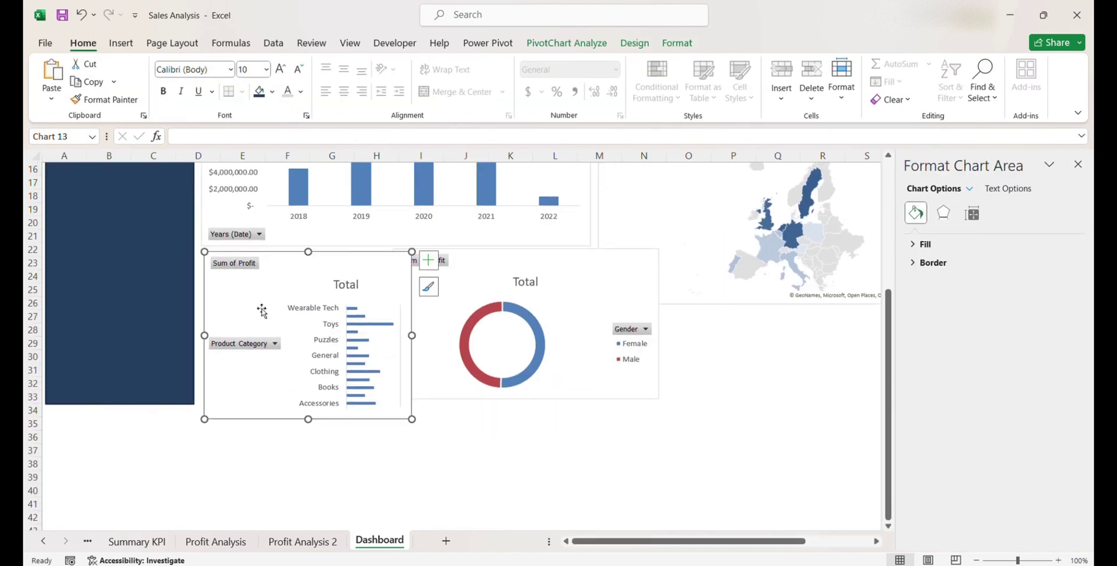
pyautogui.moveTo(309, 419); pyautogui.dragTo(320, 515)
pyautogui.click(457, 385)
pyautogui.moveTo(657, 448); pyautogui.dragTo(479, 391)
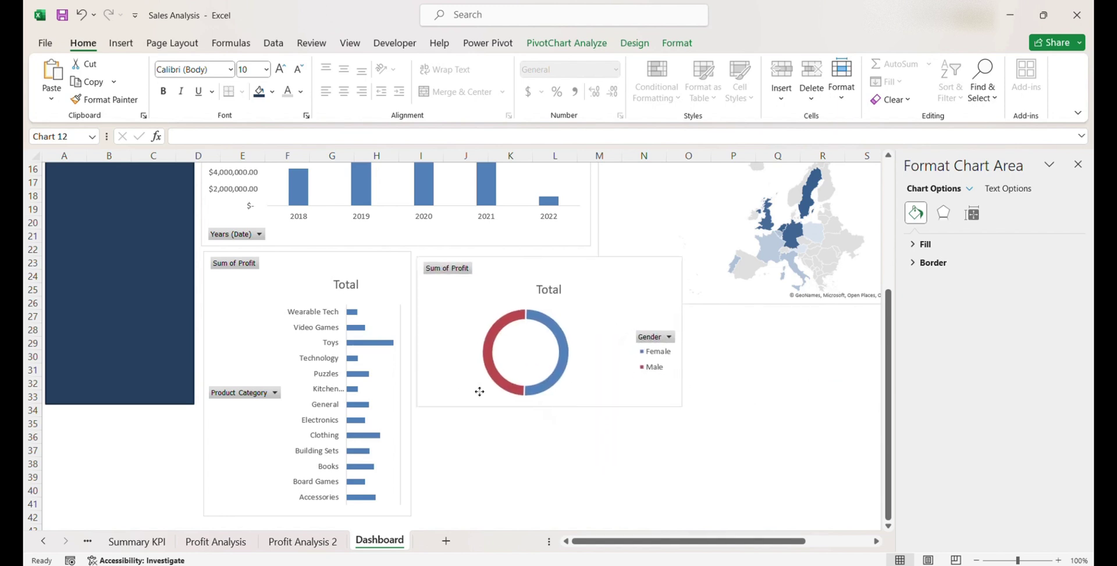
pyautogui.moveTo(684, 332); pyautogui.dragTo(650, 374)
# Move the map chart lower down, then place the gender doughnut chart beside the column chart and match its height.
pyautogui.moveTo(889, 427); pyautogui.dragTo(888, 349)
pyautogui.click(829, 416)
pyautogui.click(889, 527)
pyautogui.moveTo(782, 331); pyautogui.dragTo(717, 494)
pyautogui.moveTo(436, 439); pyautogui.dragTo(655, 256)
pyautogui.moveTo(889, 399); pyautogui.dragTo(889, 336)
pyautogui.moveTo(733, 225); pyautogui.dragTo(733, 225)
pyautogui.moveTo(734, 383); pyautogui.dragTo(735, 365)
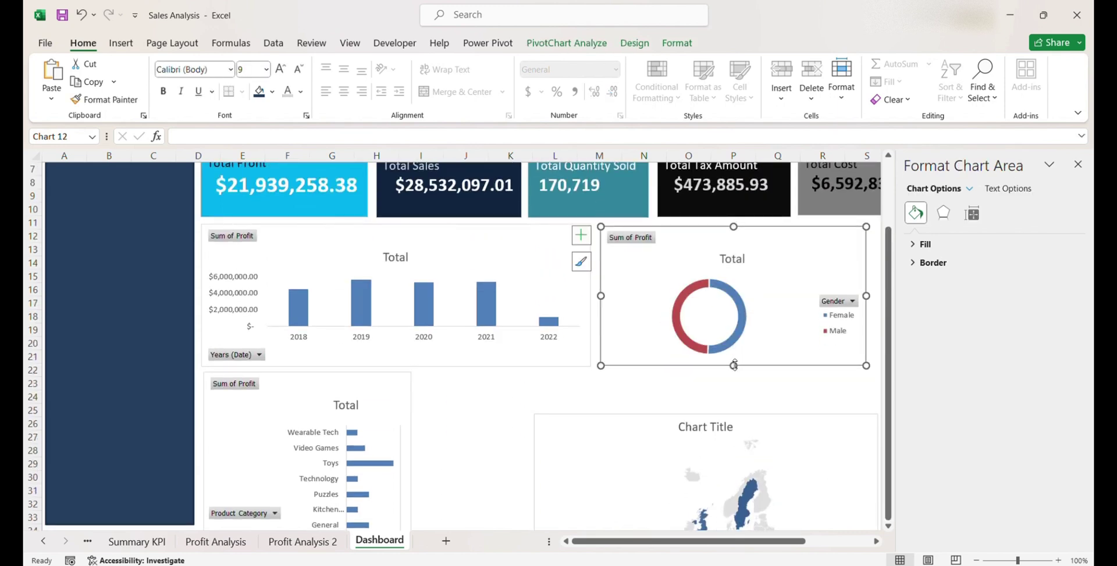
# Clear the bar chart out of the way and place the map chart directly under the column chart at about the same width.
pyautogui.moveTo(571, 427); pyautogui.dragTo(638, 386)
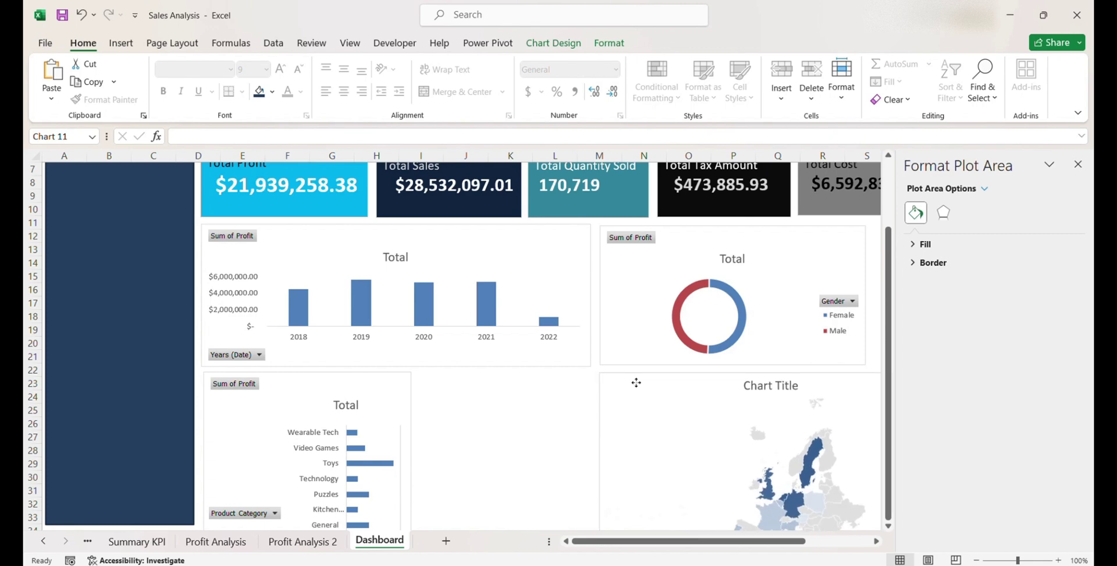
pyautogui.moveTo(386, 394); pyautogui.dragTo(801, 179)
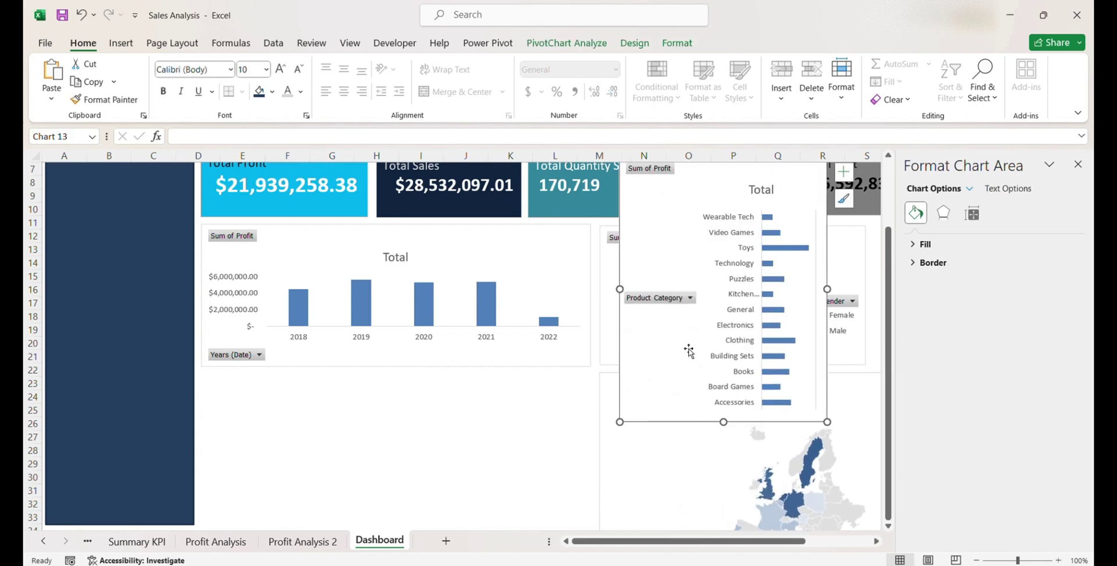
pyautogui.moveTo(612, 384); pyautogui.dragTo(214, 381)
pyautogui.moveTo(546, 470); pyautogui.dragTo(595, 470)
pyautogui.click(660, 411)
pyautogui.click(888, 526)
pyautogui.click(1079, 165)
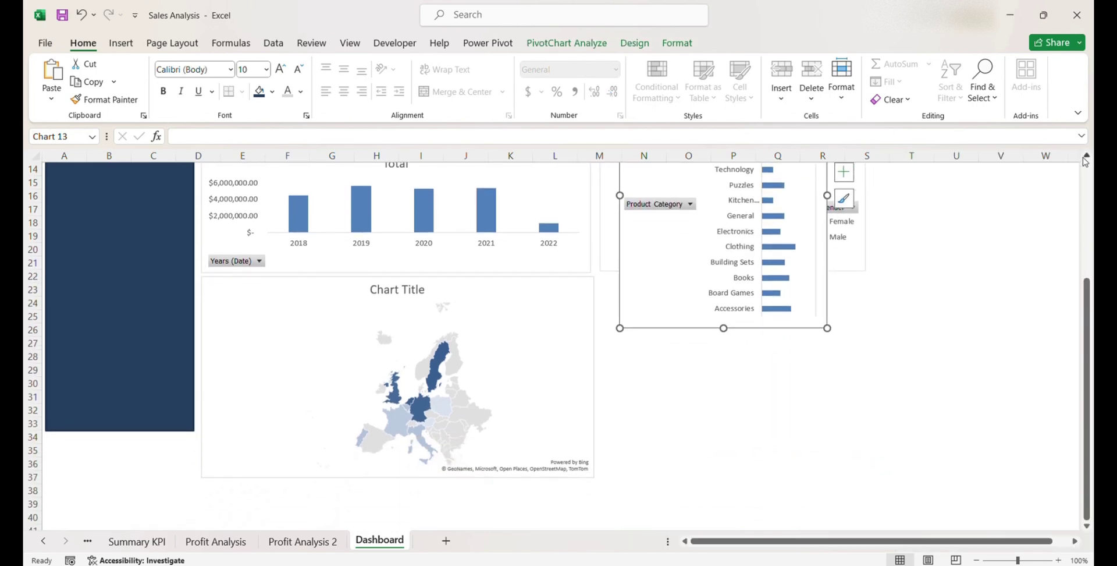
# Move the product category bar chart under the doughnut chart, widening it to the doughnut's edge and shortening it to the map's height.
pyautogui.moveTo(631, 329); pyautogui.dragTo(608, 501)
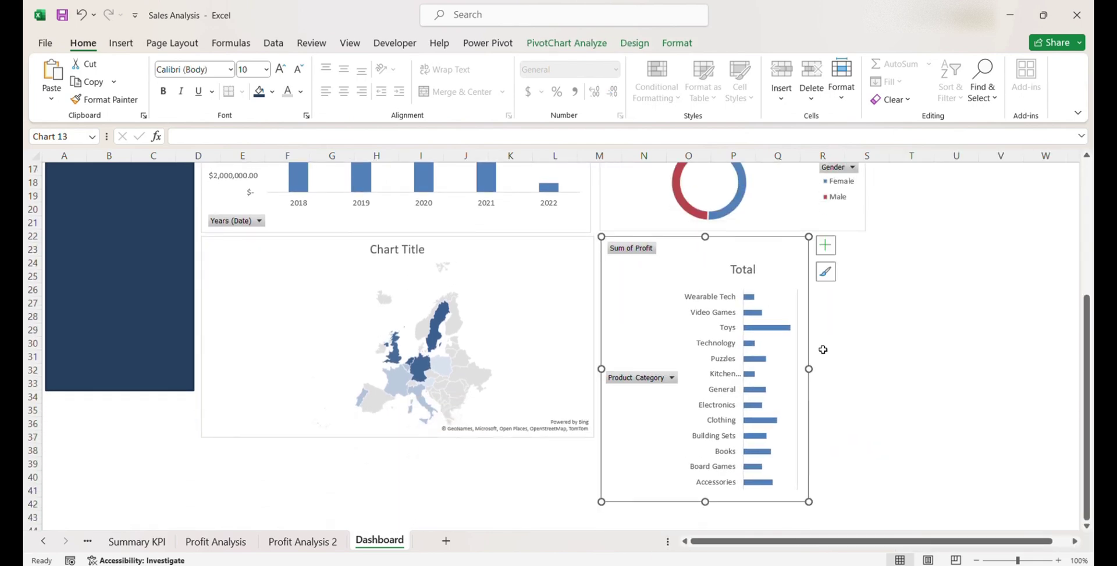
pyautogui.moveTo(810, 368); pyautogui.dragTo(870, 368)
pyautogui.moveTo(735, 501); pyautogui.dragTo(735, 439)
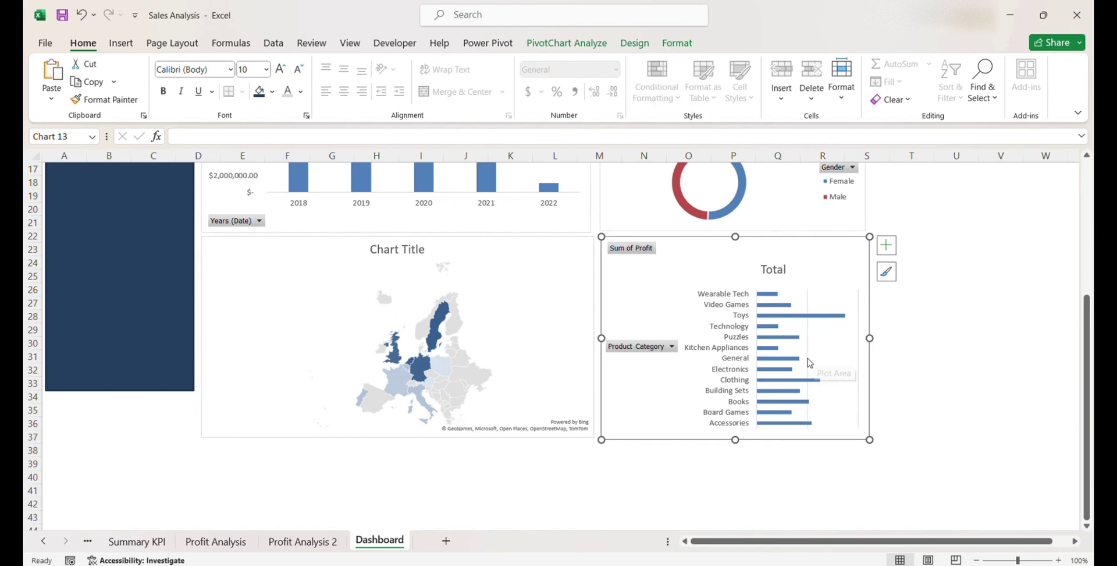
pyautogui.scroll(5, 1047, 332)
pyautogui.click(786, 333)
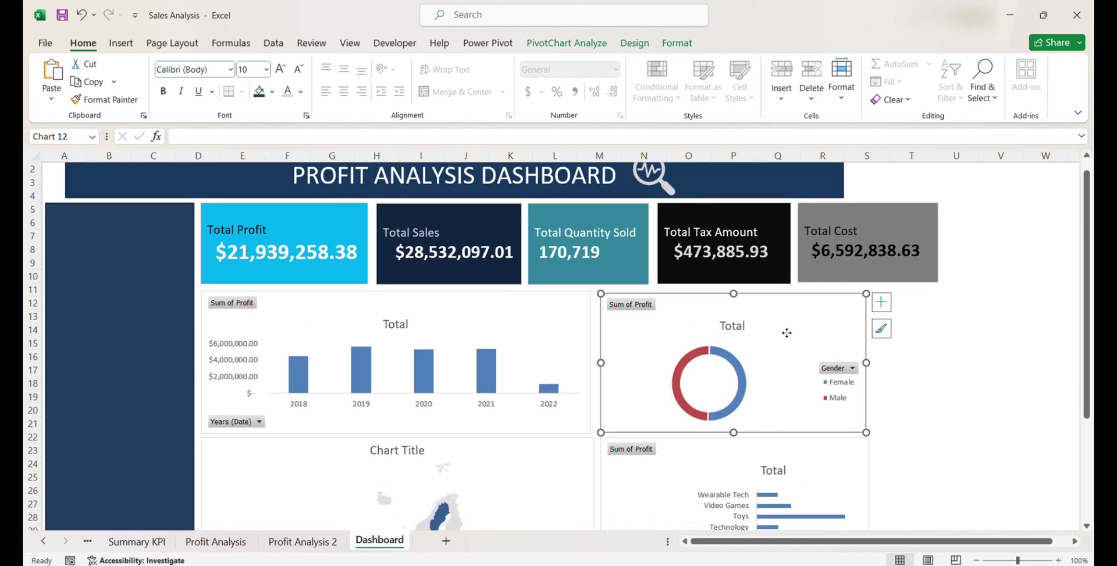
pyautogui.click(957, 383)
# Extend the dark blue side rectangle down to row 37, level with the lower edge of the charts.
pyautogui.scroll(-4, 1048, 349)
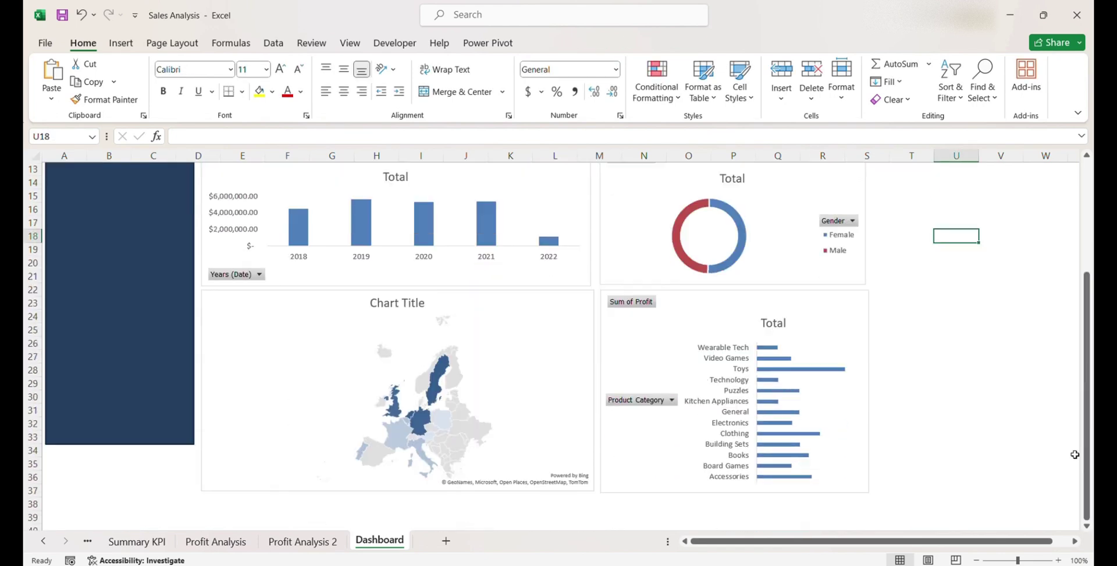
pyautogui.click(120, 416)
pyautogui.moveTo(120, 444); pyautogui.dragTo(129, 493)
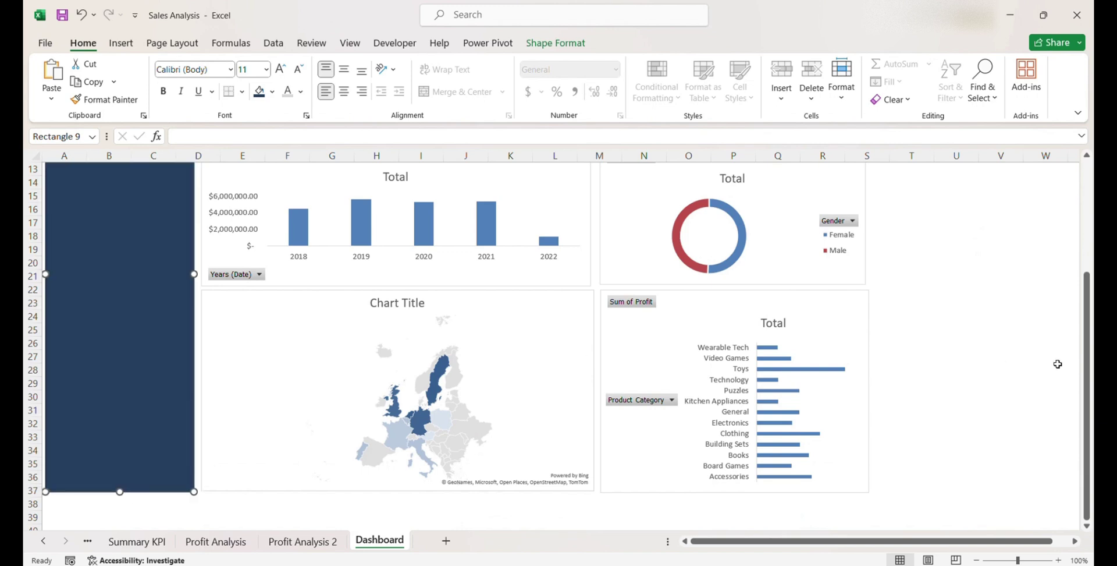
pyautogui.moveTo(1087, 369); pyautogui.dragTo(1087, 267)
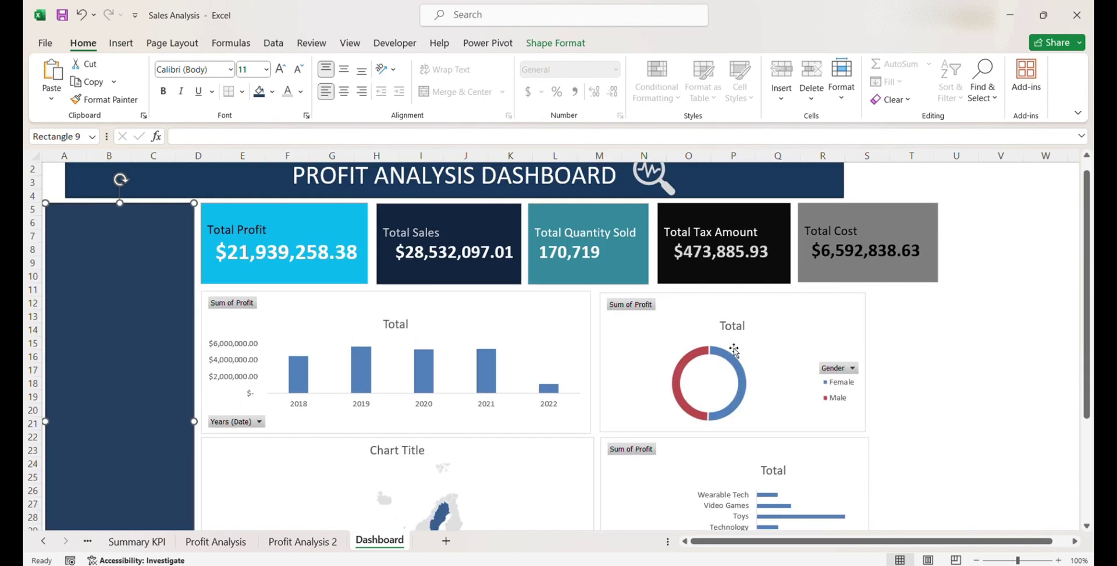
# Hide all field buttons on the column, doughnut and bar pivot charts.
pyautogui.rightClick(227, 303)
pyautogui.click(273, 427)
pyautogui.rightClick(651, 312)
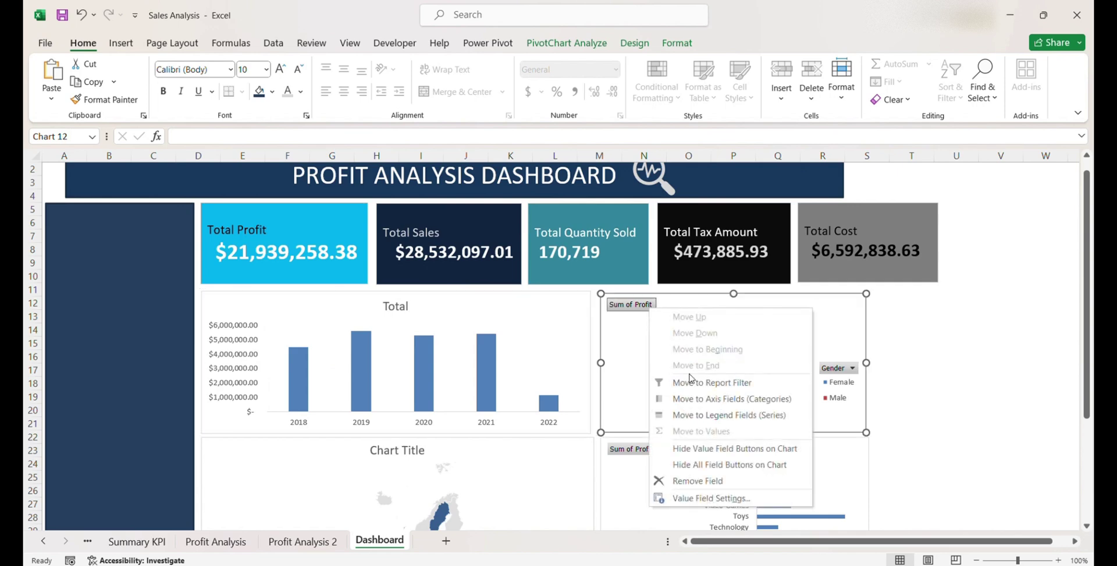
pyautogui.click(676, 463)
pyautogui.rightClick(631, 448)
pyautogui.click(671, 411)
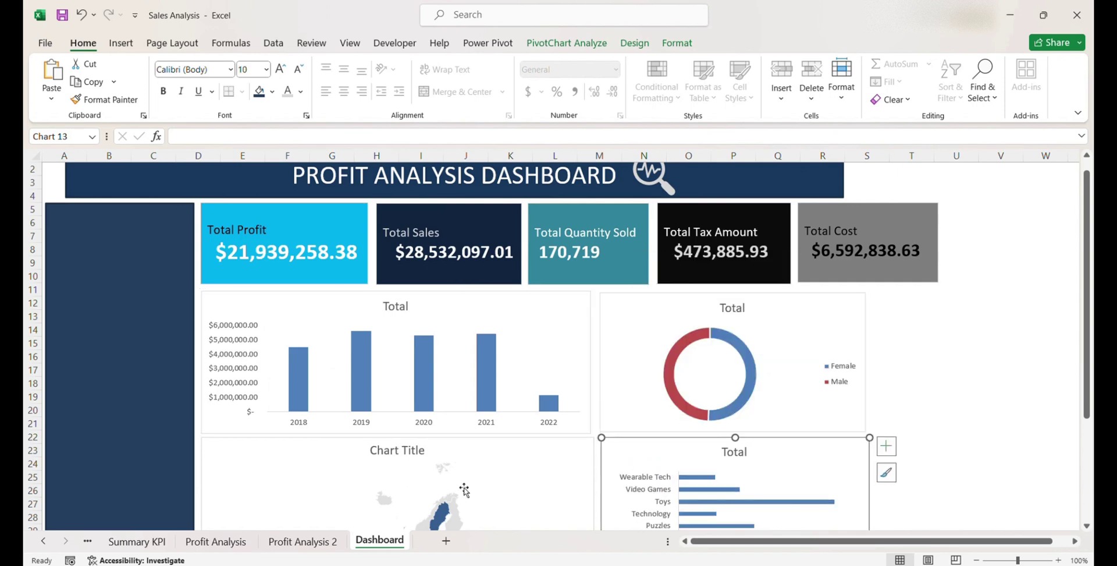
pyautogui.scroll(-4, 459, 494)
pyautogui.scroll(3, 464, 499)
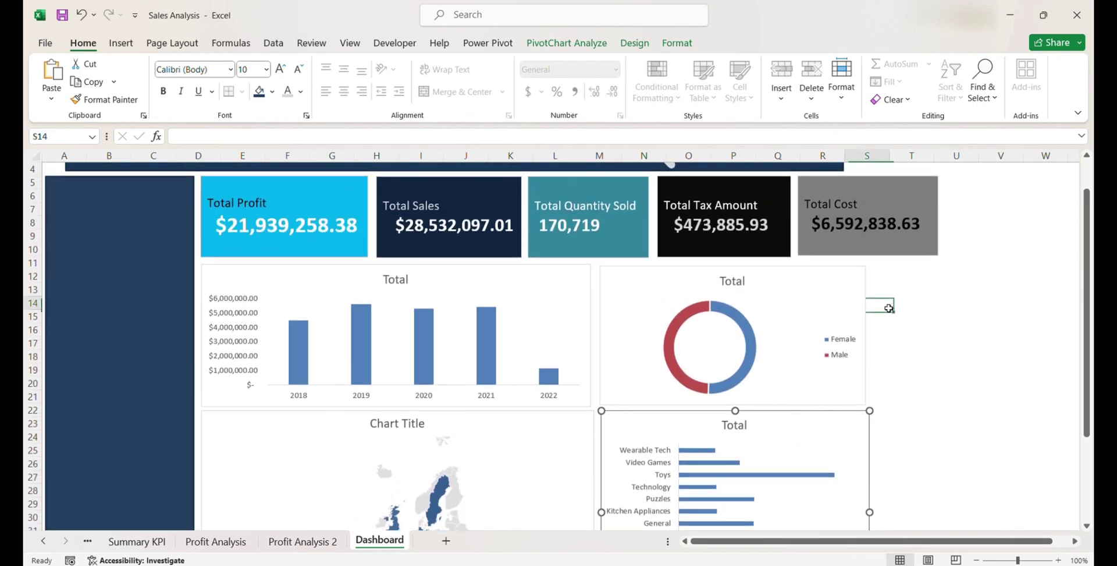
pyautogui.click(864, 304)
pyautogui.click(513, 277)
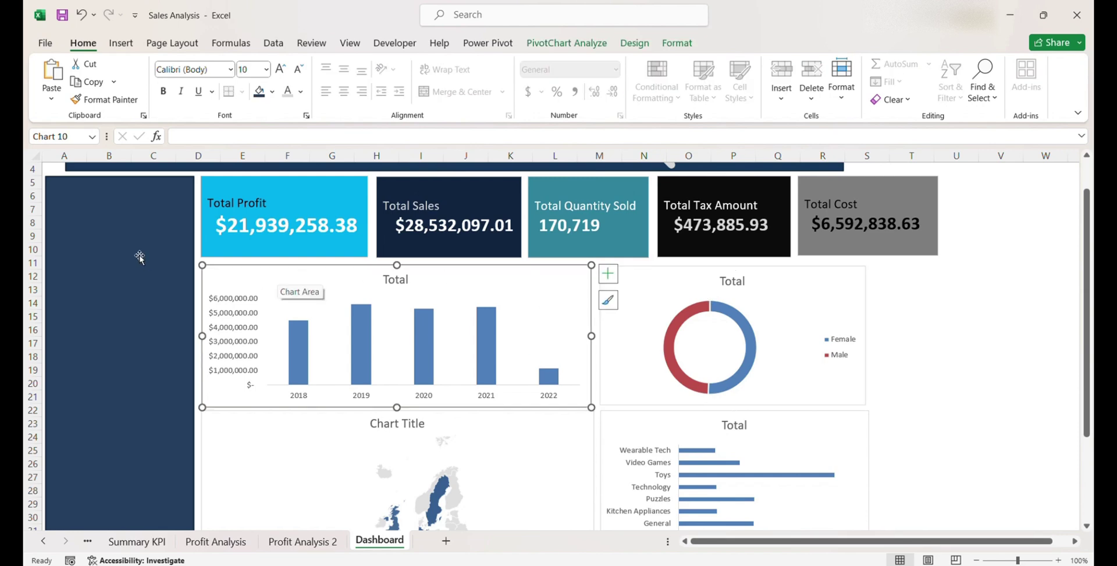
pyautogui.scroll(1, 142, 291)
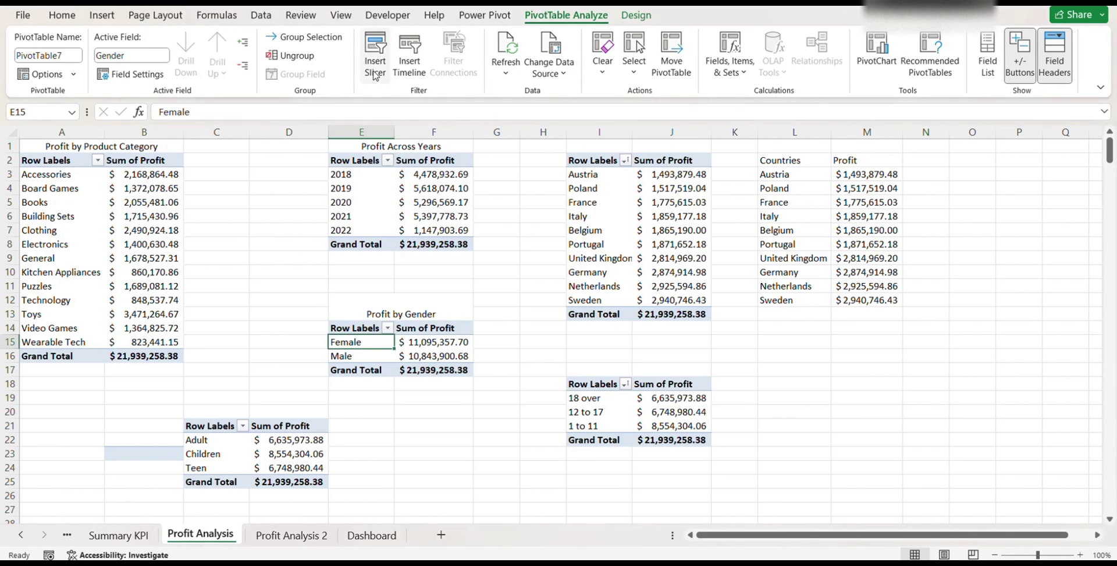
# Insert slicers for Customer Age Range, Product Type, Purchase Type, Gender, Xmas Budget and Payment Method from the gender pivot table.
pyautogui.click(376, 67)
pyautogui.click(217, 180)
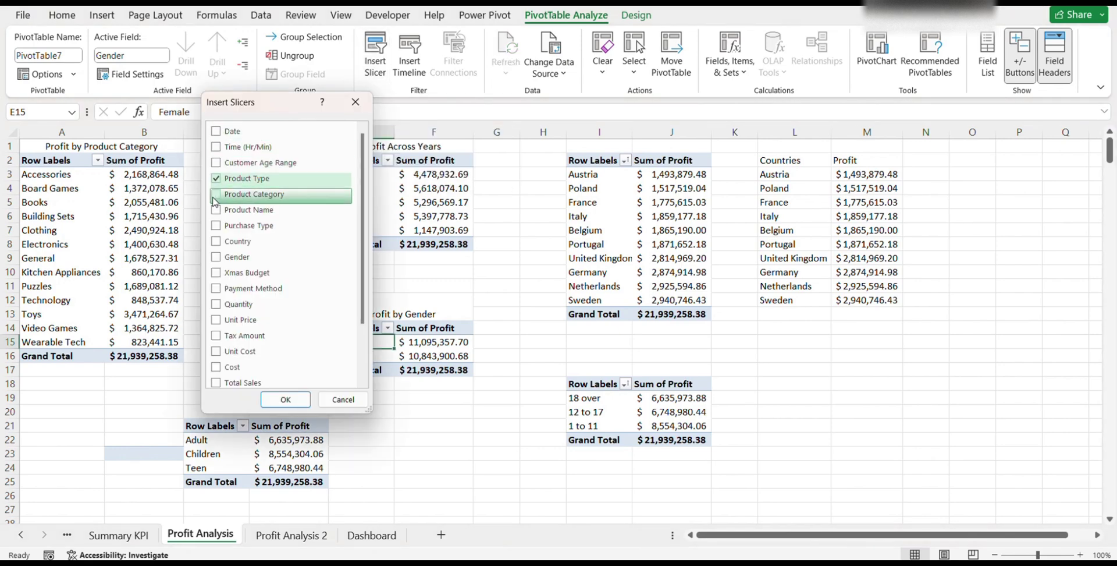
pyautogui.click(217, 195)
pyautogui.click(217, 196)
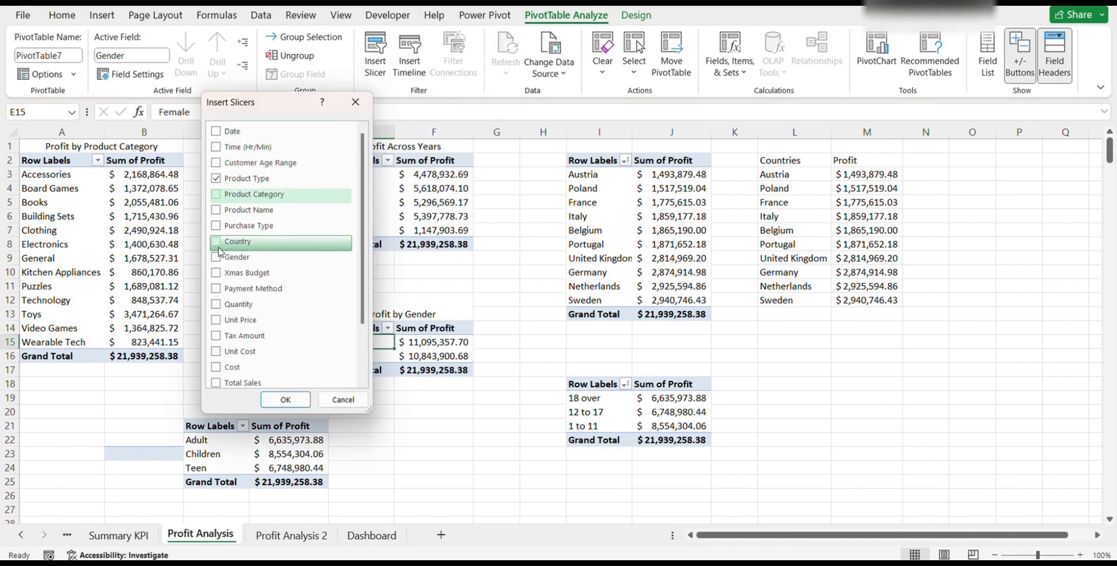
pyautogui.click(220, 257)
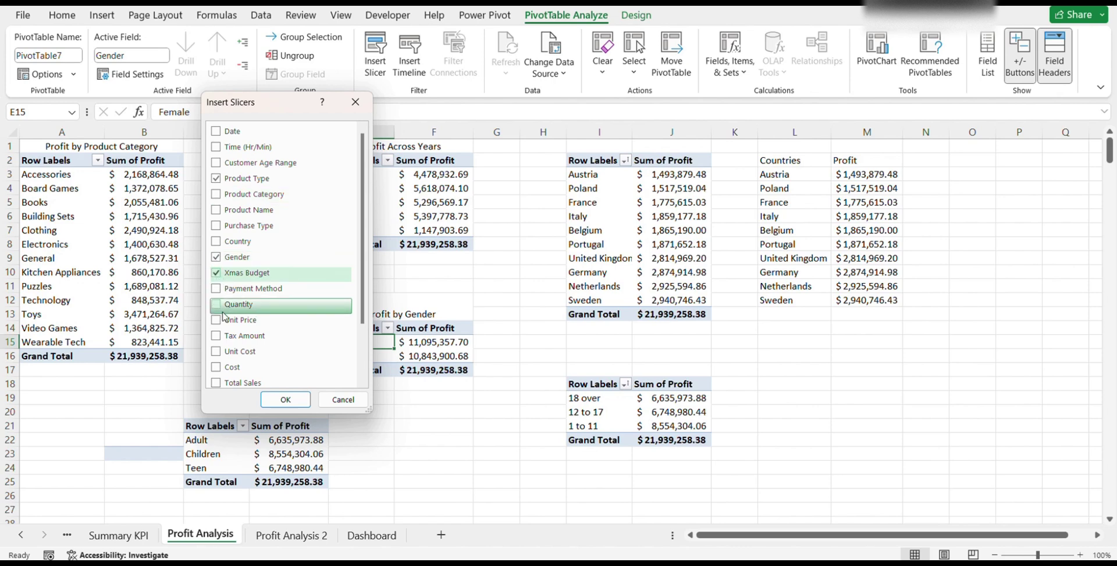
pyautogui.click(217, 272)
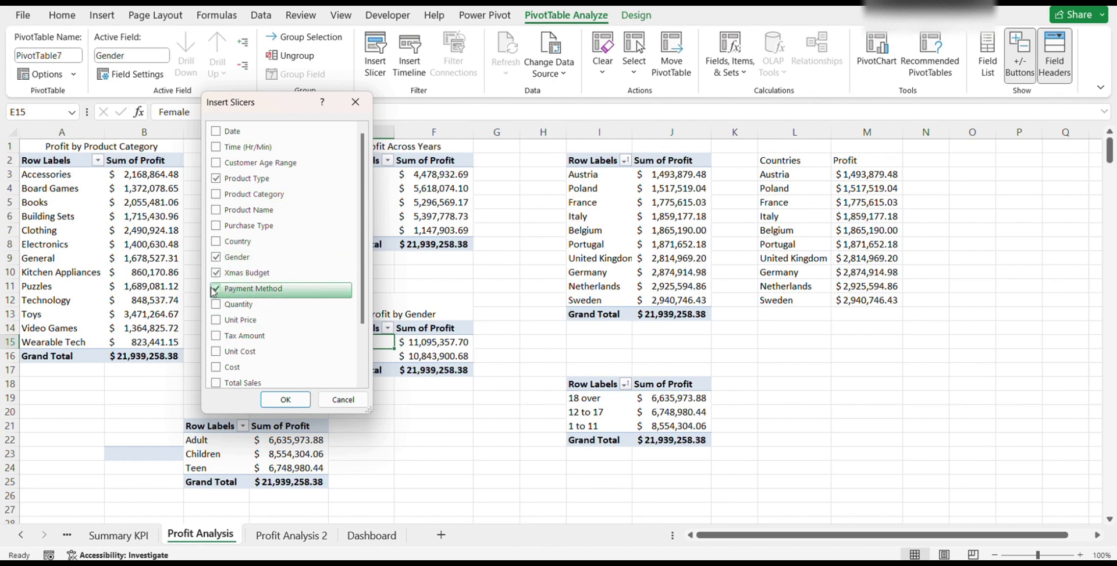
pyautogui.click(216, 226)
pyautogui.click(215, 164)
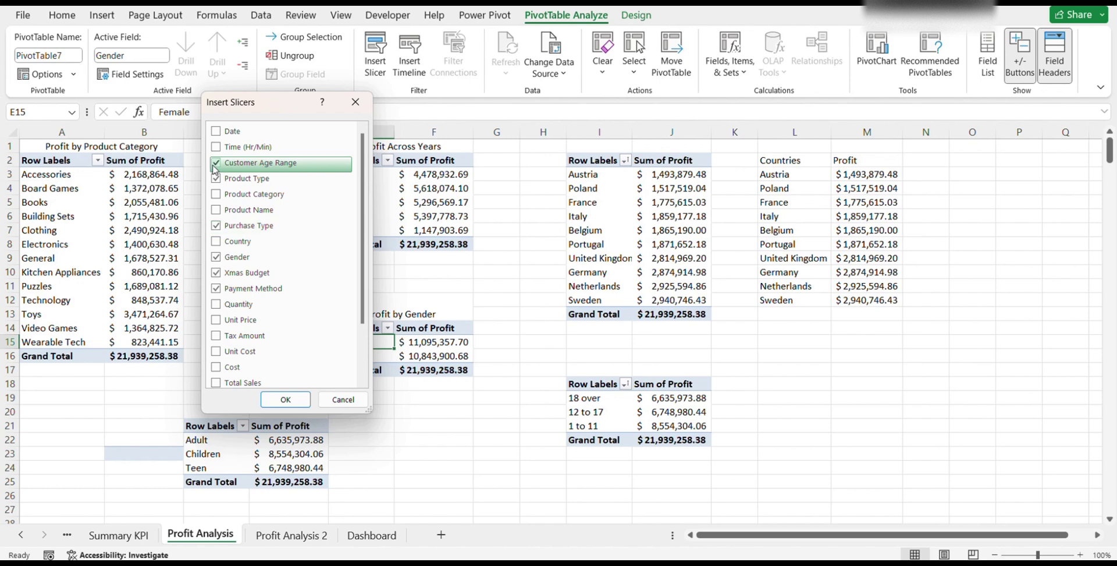
pyautogui.click(285, 400)
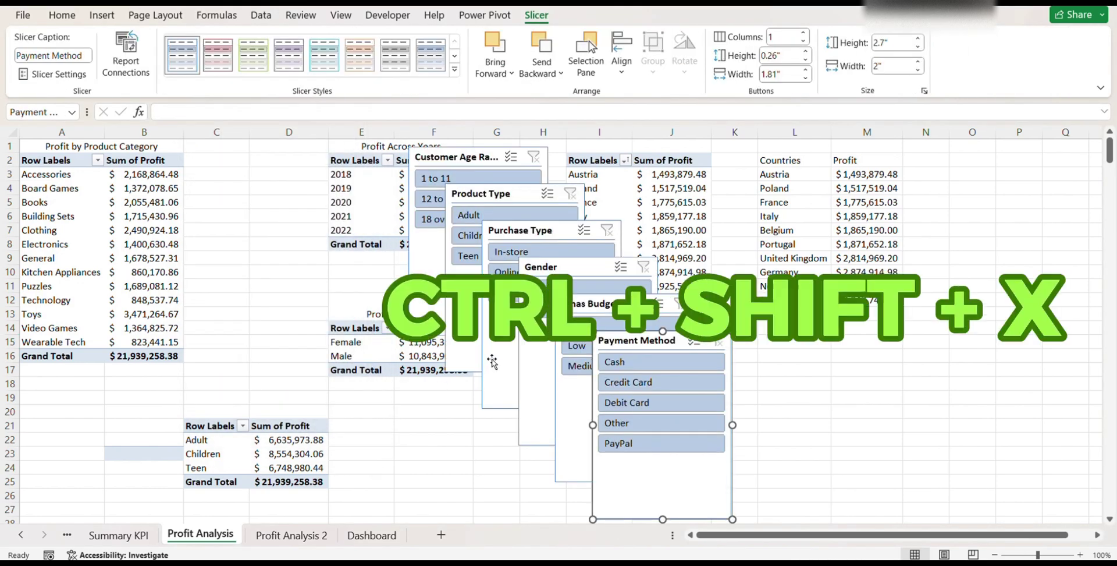
# Cut all six slicers from the Profit Analysis sheet, paste them on the Dashboard sheet and move them beside the side panel.
pyautogui.keyDown('ctrl'); pyautogui.click(569, 385); pyautogui.keyUp('ctrl')
pyautogui.keyDown('ctrl'); pyautogui.click(539, 372); pyautogui.keyUp('ctrl')
pyautogui.keyDown('ctrl'); pyautogui.click(495, 345); pyautogui.keyUp('ctrl')
pyautogui.keyDown('ctrl'); pyautogui.click(465, 326); pyautogui.keyUp('ctrl')
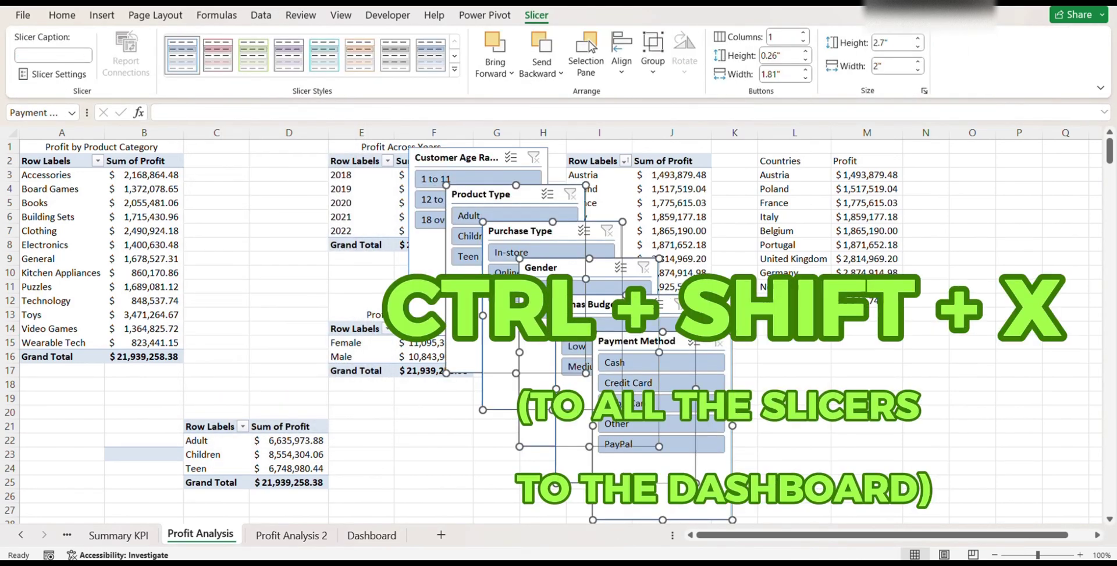
pyautogui.keyDown('ctrl'); pyautogui.click(415, 294); pyautogui.keyUp('ctrl')
pyautogui.hotkey('ctrl', 'x')
pyautogui.click(357, 537)
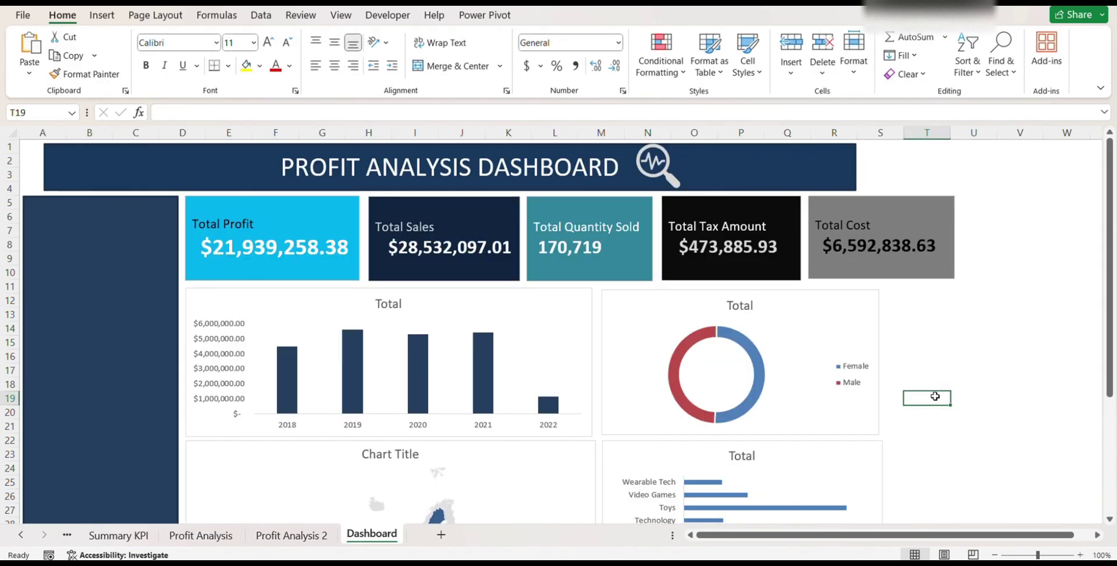
pyautogui.hotkey('ctrl', 'v')
pyautogui.moveTo(931, 398); pyautogui.dragTo(262, 163)
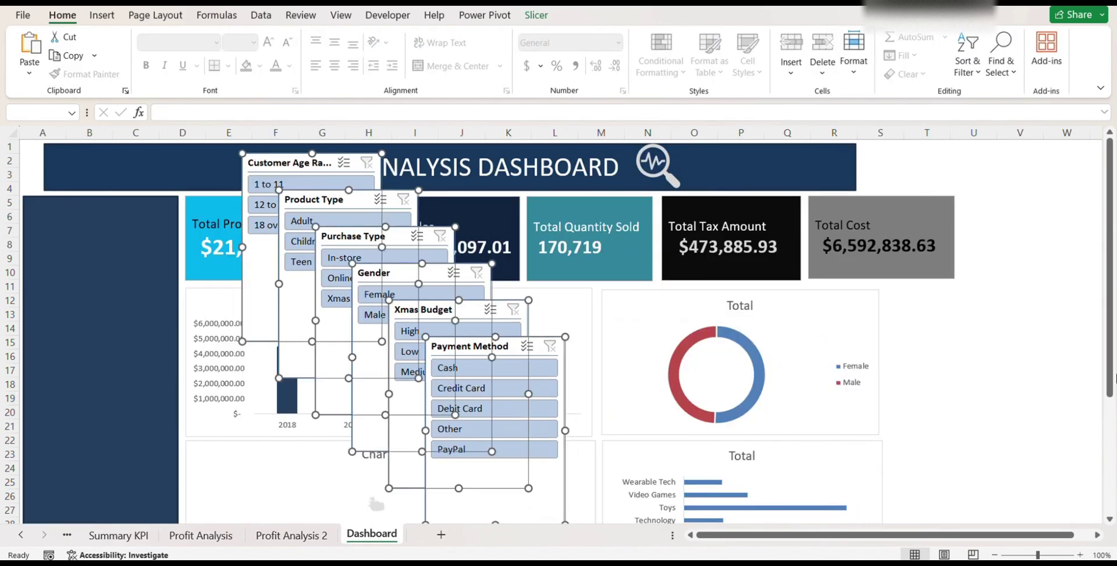
# Place the Gender slicer near the top of the dark blue side panel, shortened to its two items and widened to about the panel's width.
pyautogui.click(893, 343)
pyautogui.click(381, 367)
pyautogui.moveTo(380, 368); pyautogui.dragTo(57, 320)
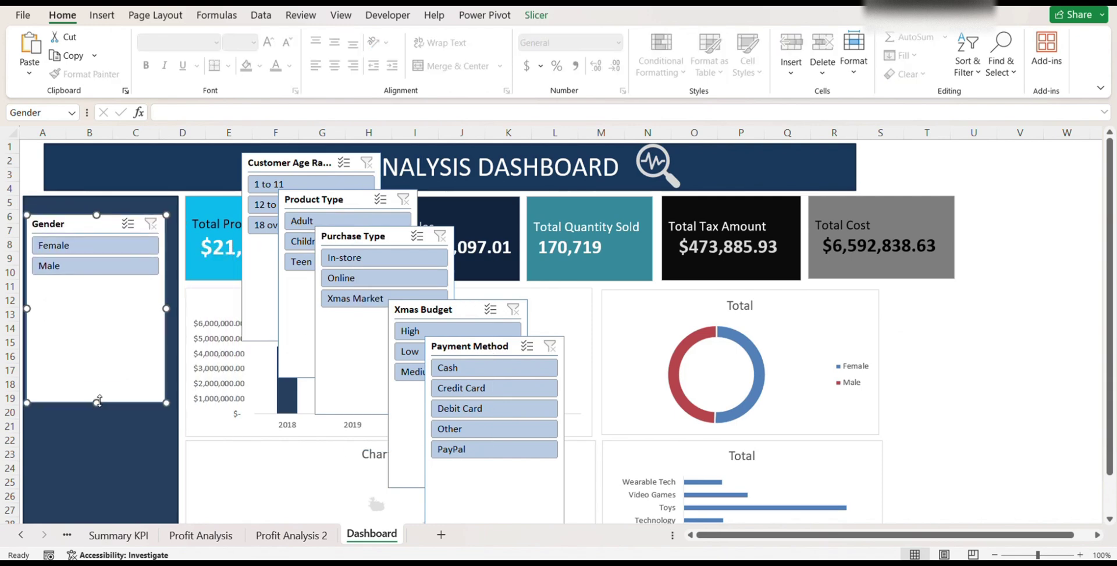
pyautogui.moveTo(99, 402); pyautogui.dragTo(98, 285)
pyautogui.moveTo(167, 250); pyautogui.dragTo(174, 250)
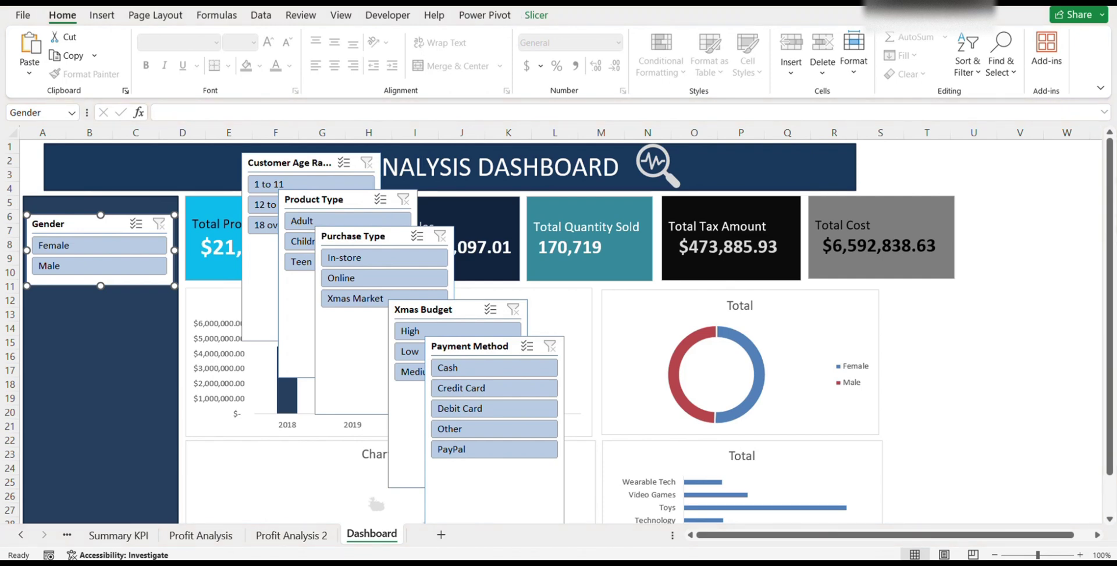
# Set the Gender slicer's buttons to 2 columns.
pyautogui.click(536, 15)
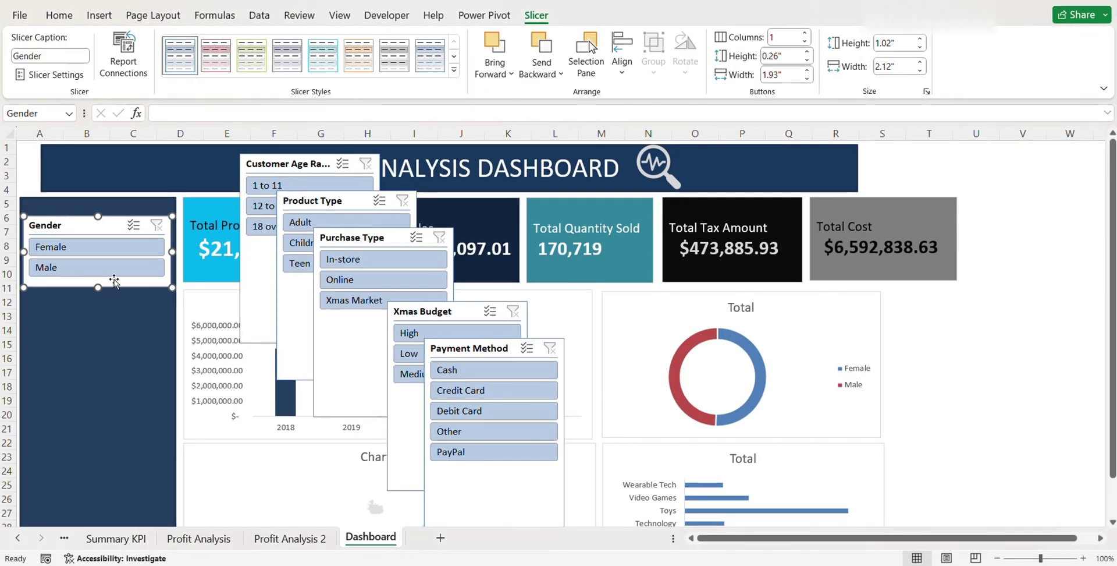
pyautogui.write('2')
pyautogui.press('Return')
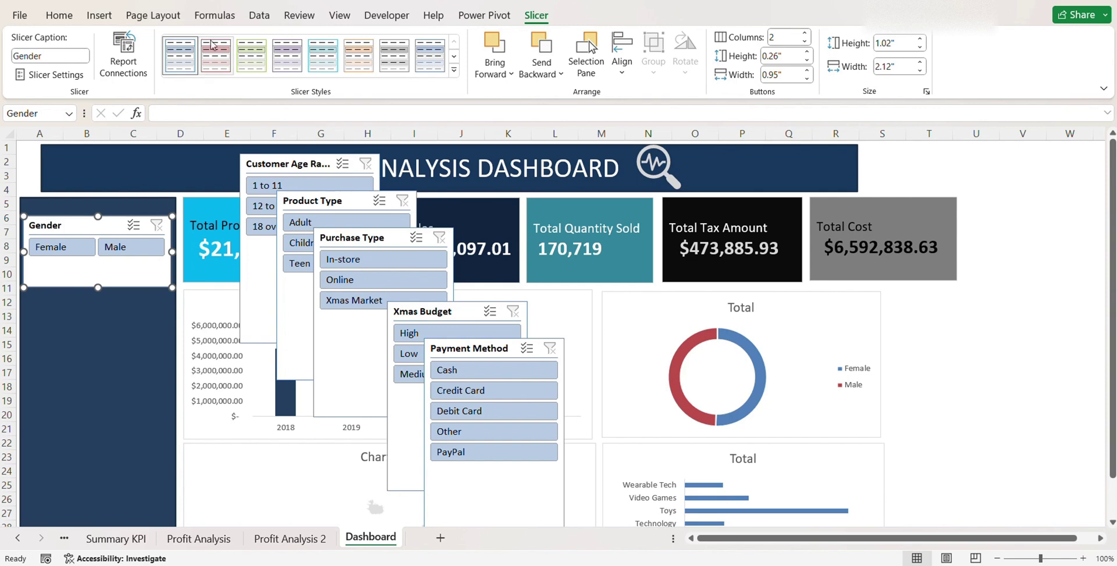
# Start a new slicer style and format its Whole Slicer element with an Accent 1, Darker 50% font color, no borders and no shading.
pyautogui.rightClick(173, 55)
pyautogui.click(165, 50)
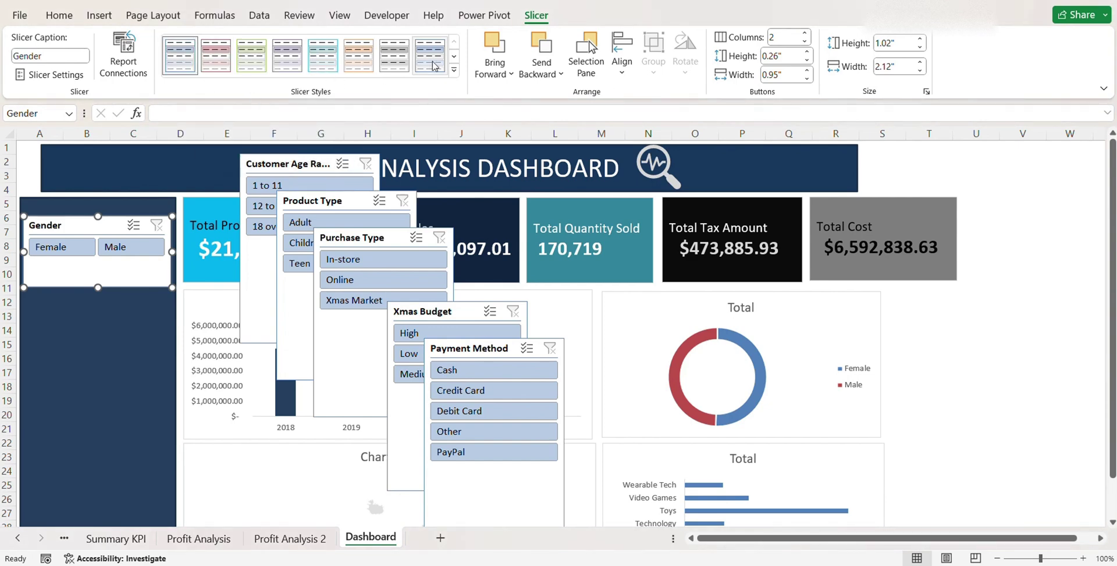
pyautogui.click(454, 69)
pyautogui.click(303, 181)
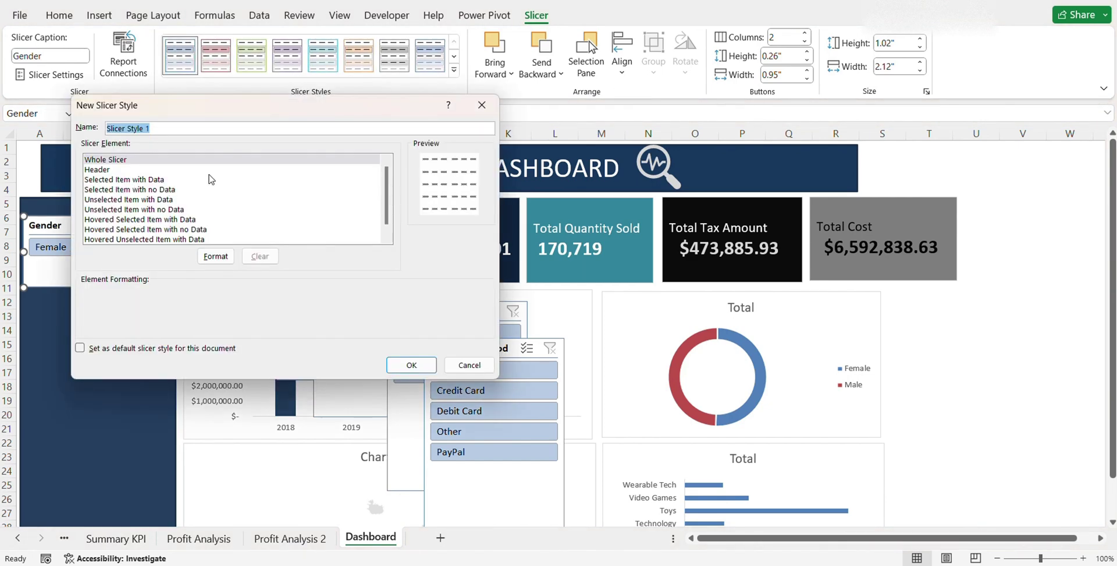
pyautogui.click(215, 256)
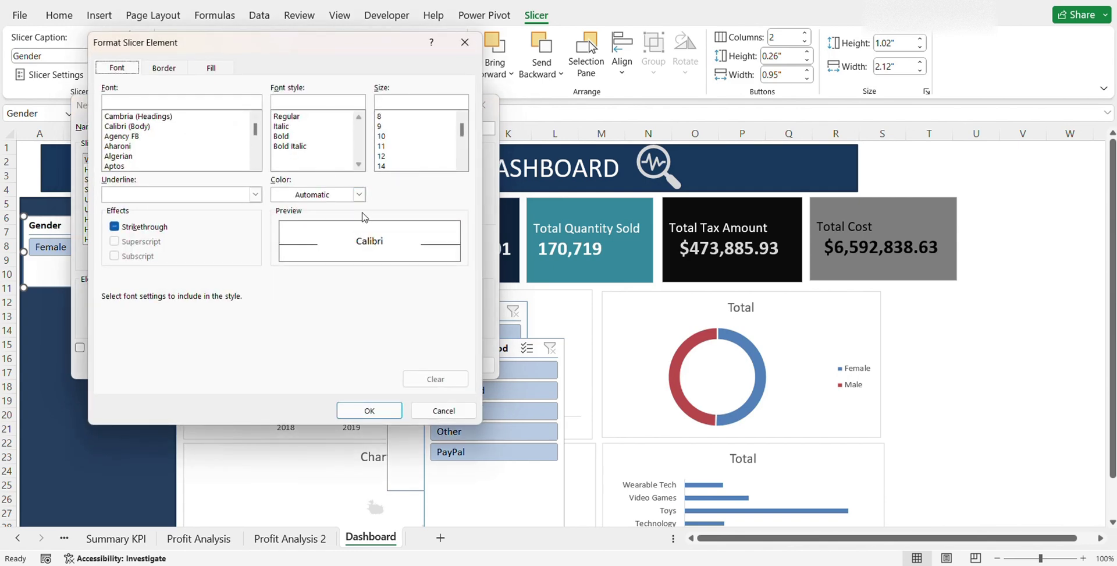
pyautogui.click(359, 195)
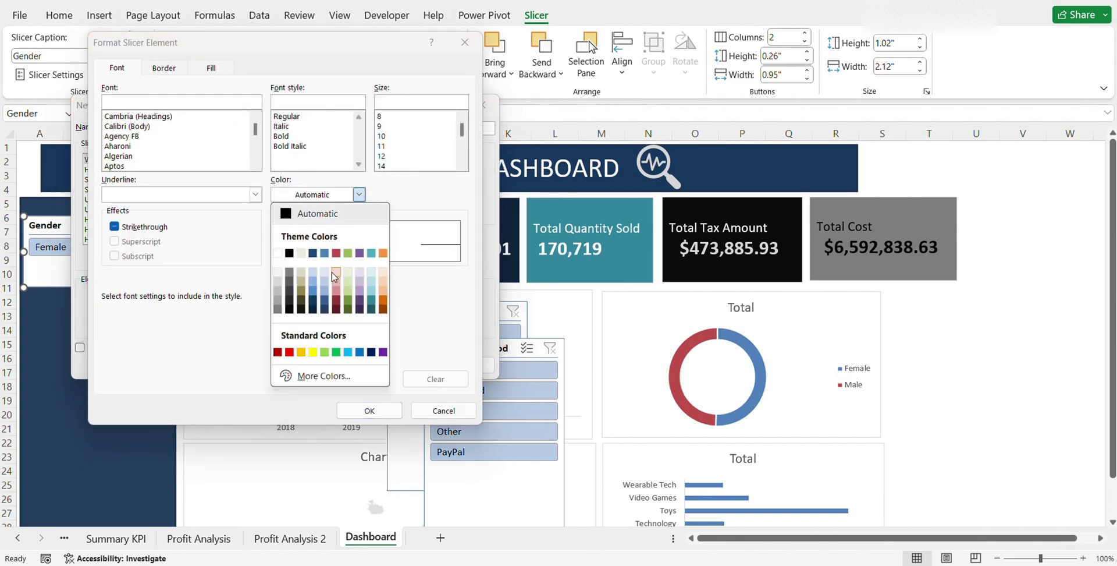
pyautogui.click(312, 309)
pyautogui.click(177, 70)
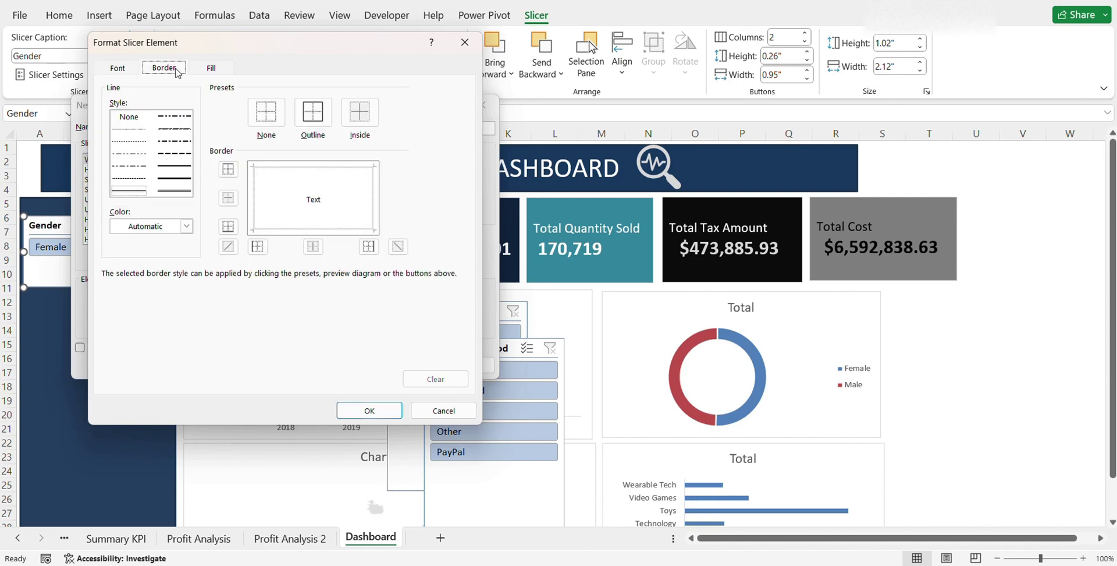
pyautogui.click(207, 70)
pyautogui.click(182, 71)
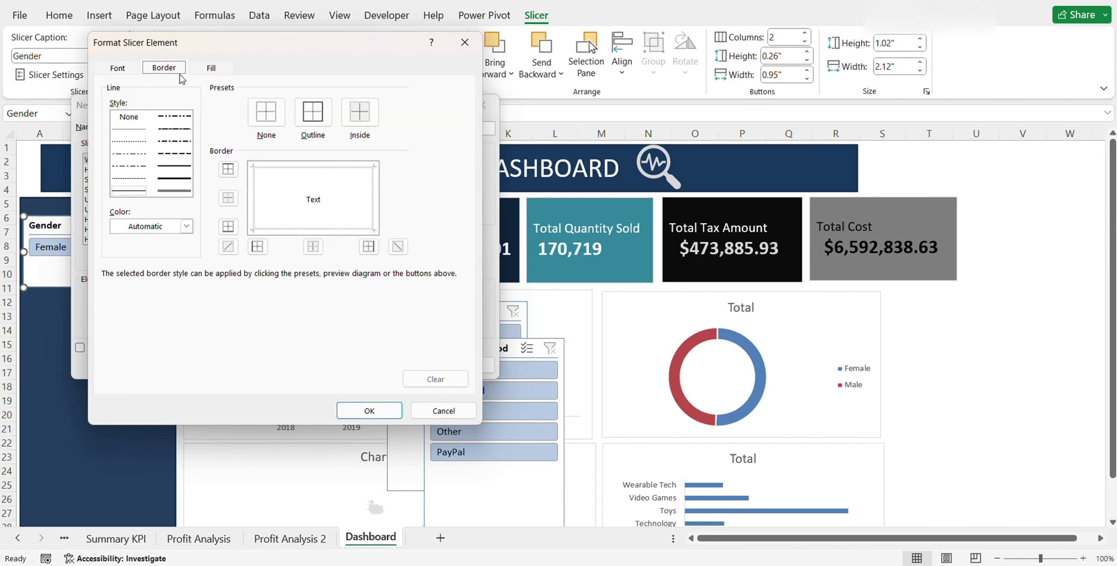
pyautogui.click(212, 67)
pyautogui.click(419, 407)
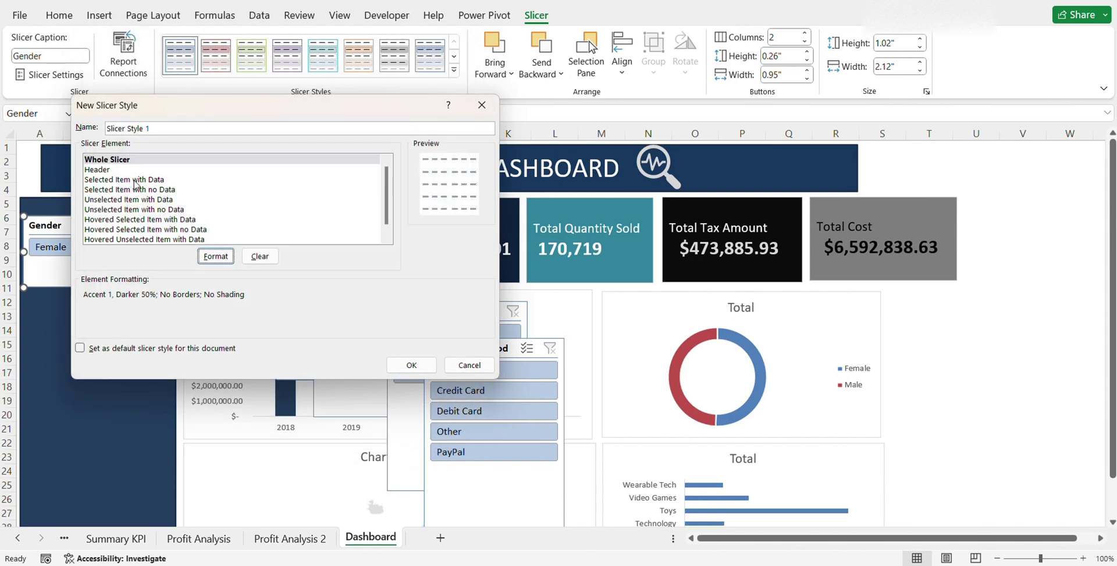
# Set the font of the new slicer style's Header element to Times New Roman.
pyautogui.click(137, 169)
pyautogui.click(213, 255)
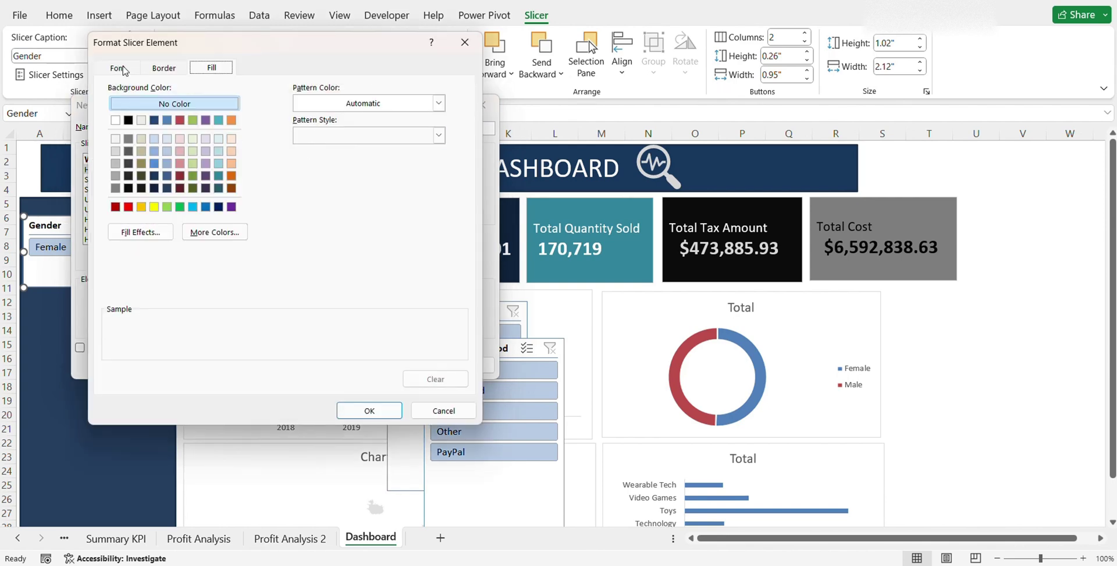
pyautogui.click(119, 68)
pyautogui.scroll(-20, 256, 135)
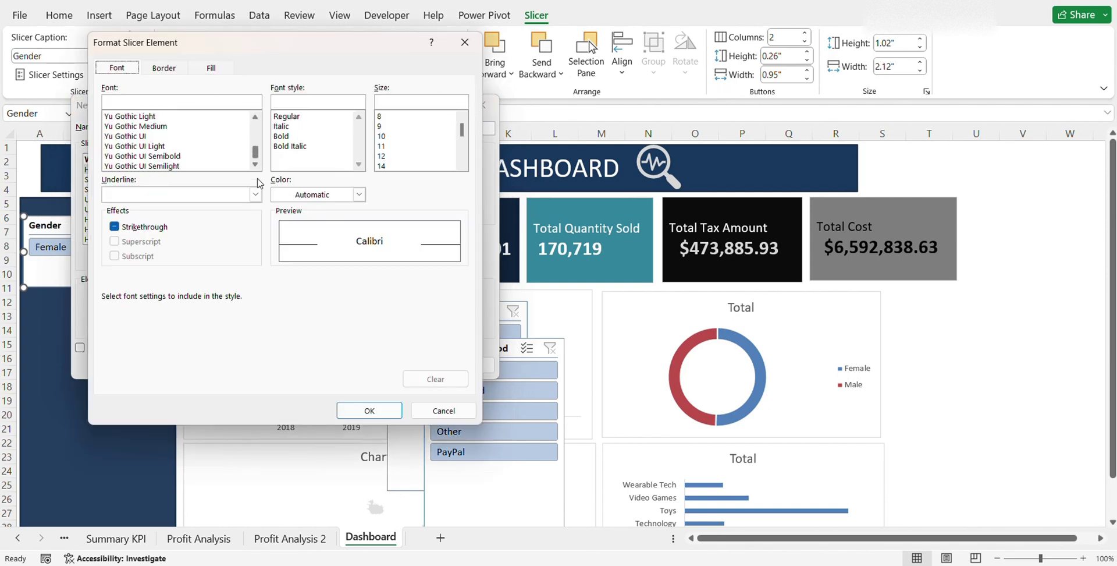
pyautogui.scroll(-15, 256, 166)
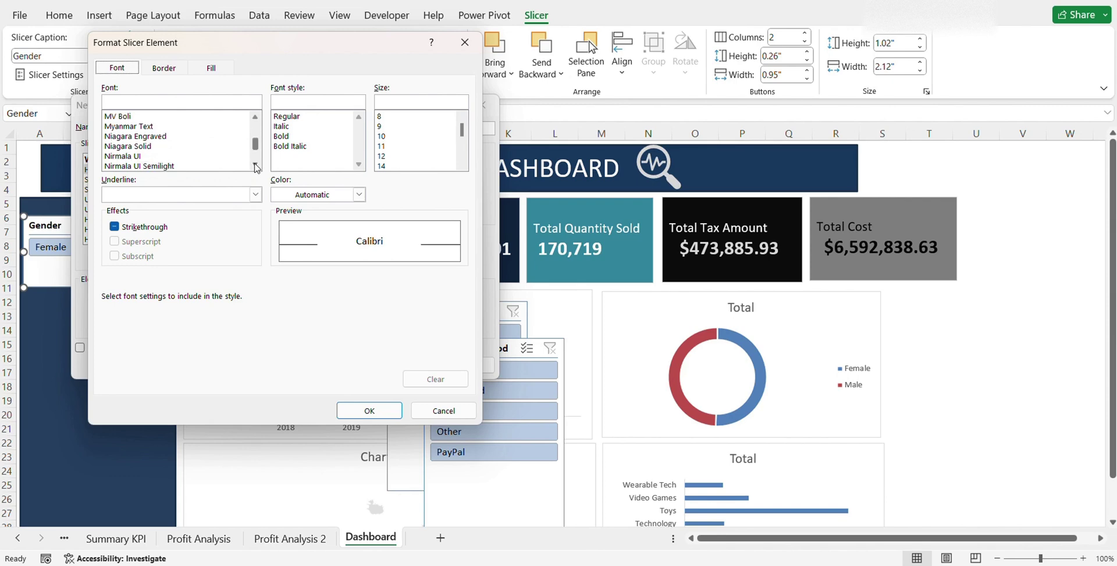
pyautogui.scroll(-3, 256, 167)
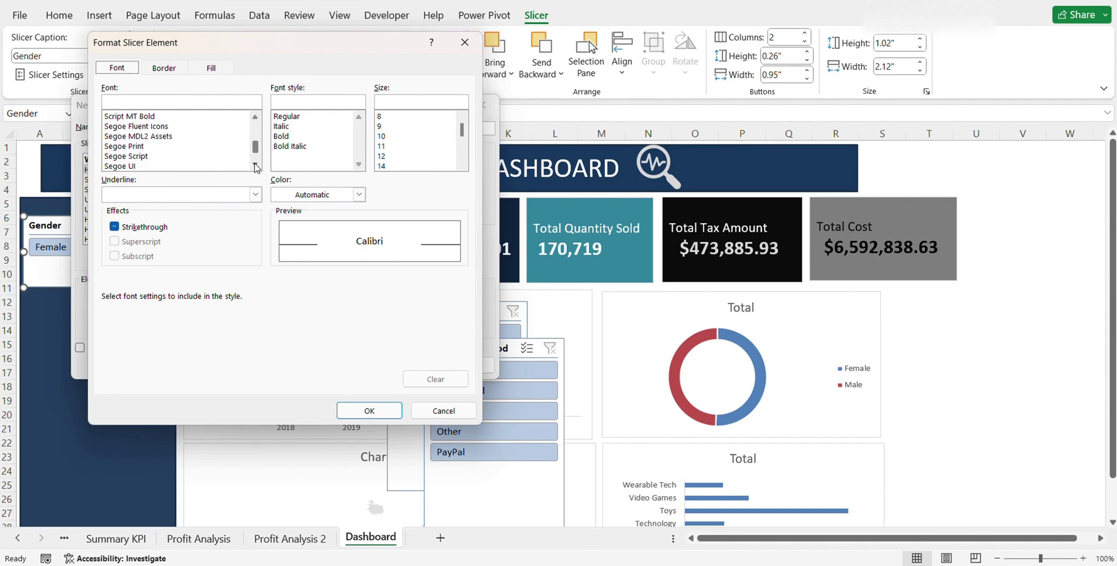
pyautogui.scroll(-10, 256, 167)
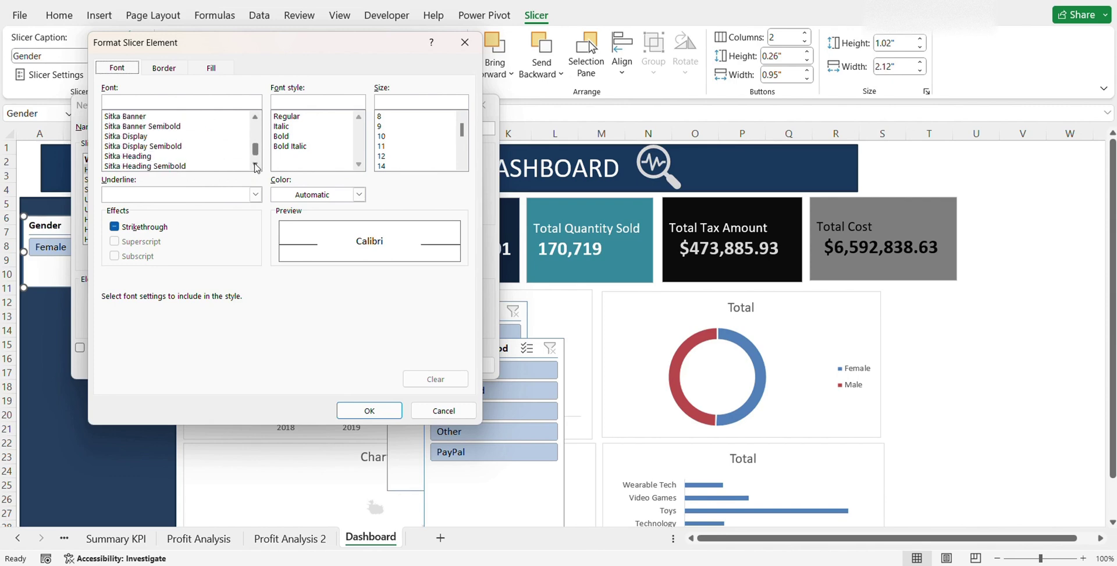
pyautogui.click(163, 167)
pyautogui.press('Return')
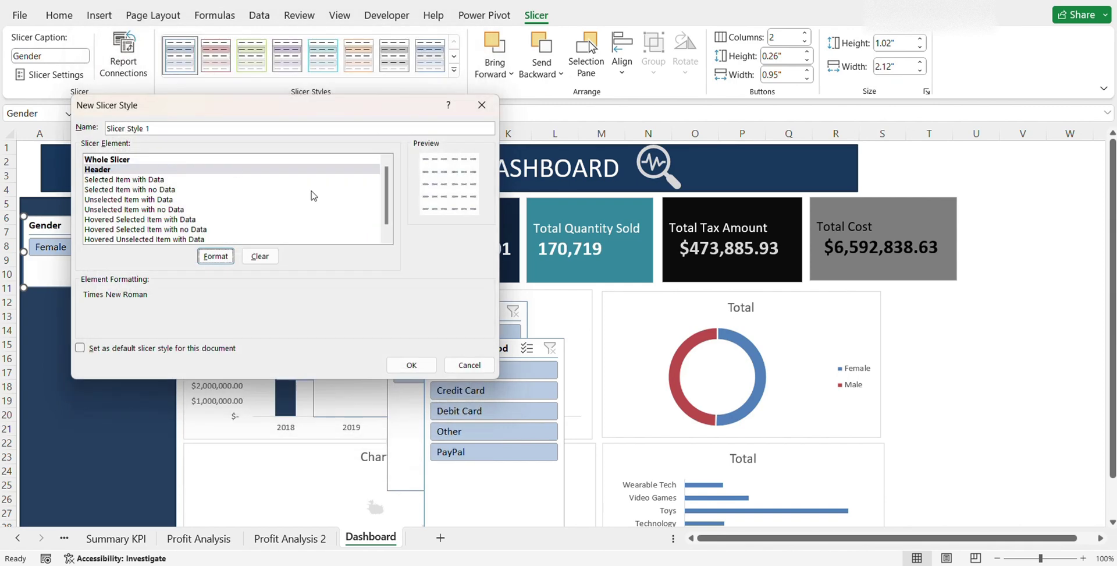
# Give the Header element font size 8, an outline border and a light blue fill.
pyautogui.click(216, 256)
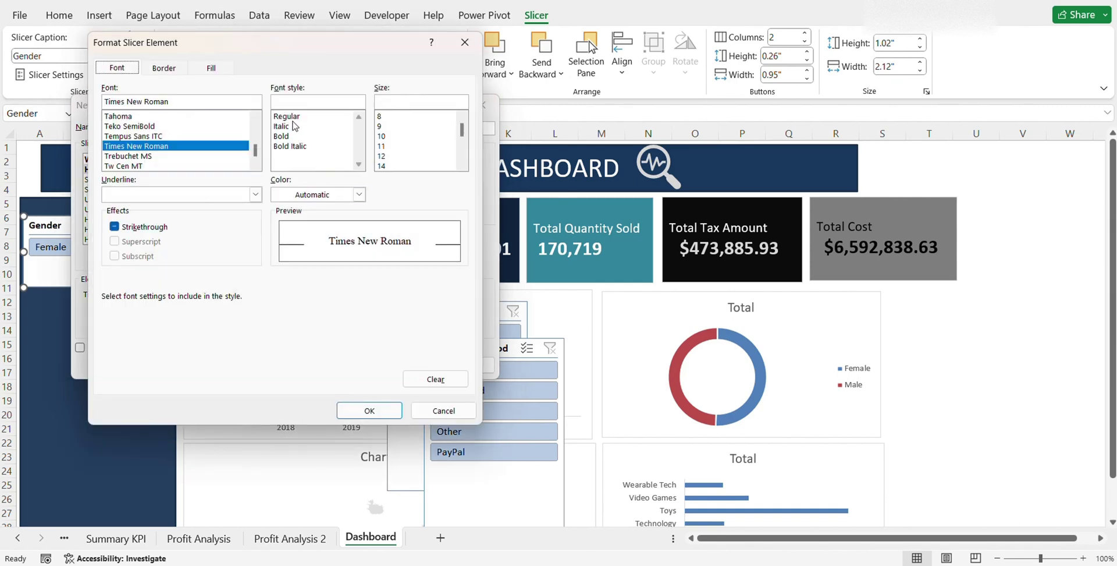
pyautogui.click(326, 116)
pyautogui.click(385, 127)
pyautogui.click(164, 68)
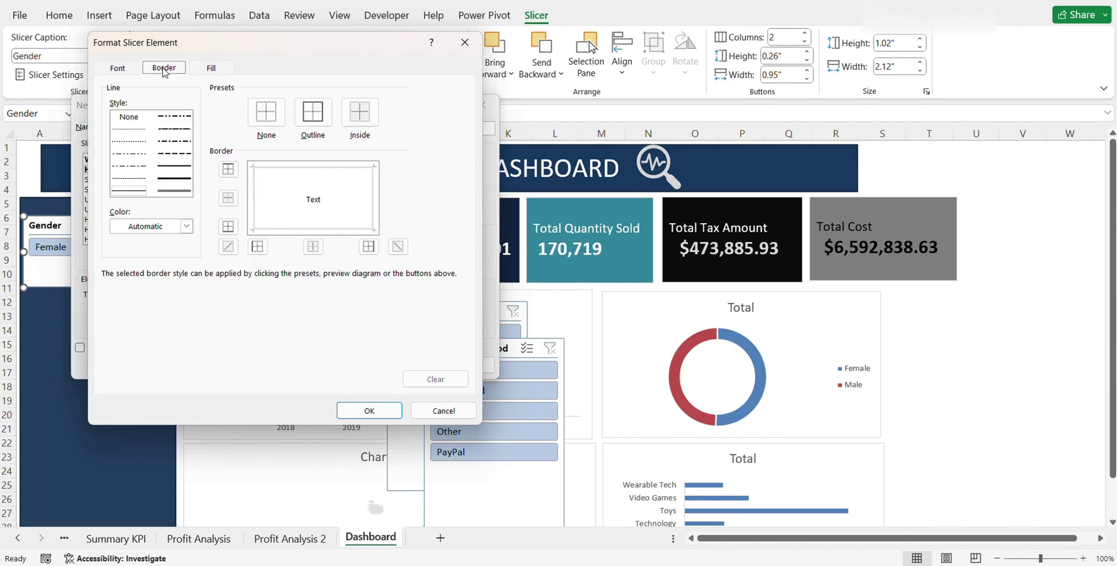
pyautogui.click(304, 109)
pyautogui.click(212, 68)
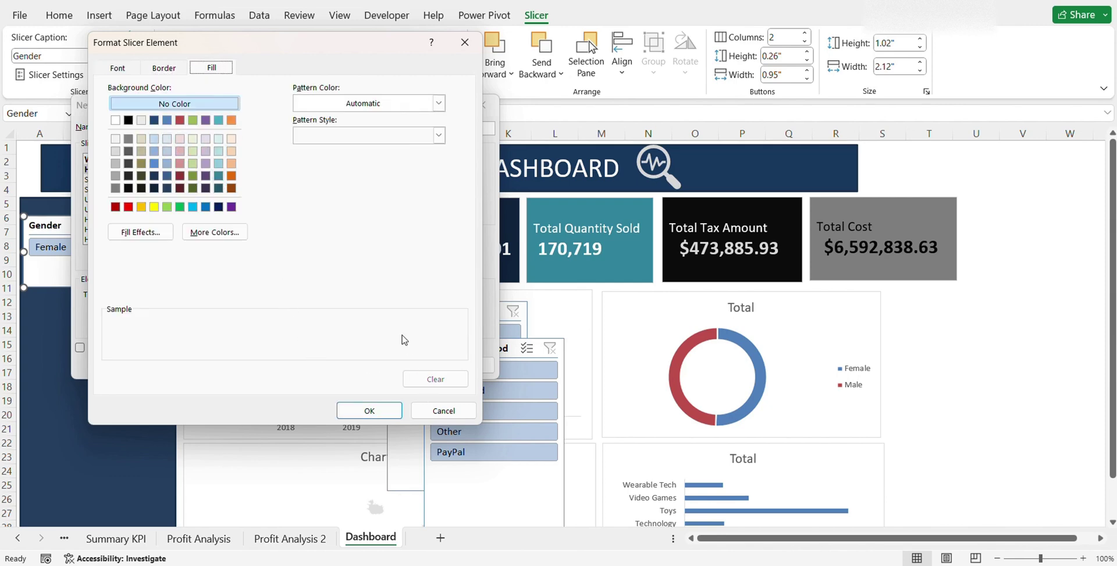
pyautogui.click(166, 151)
pyautogui.click(357, 412)
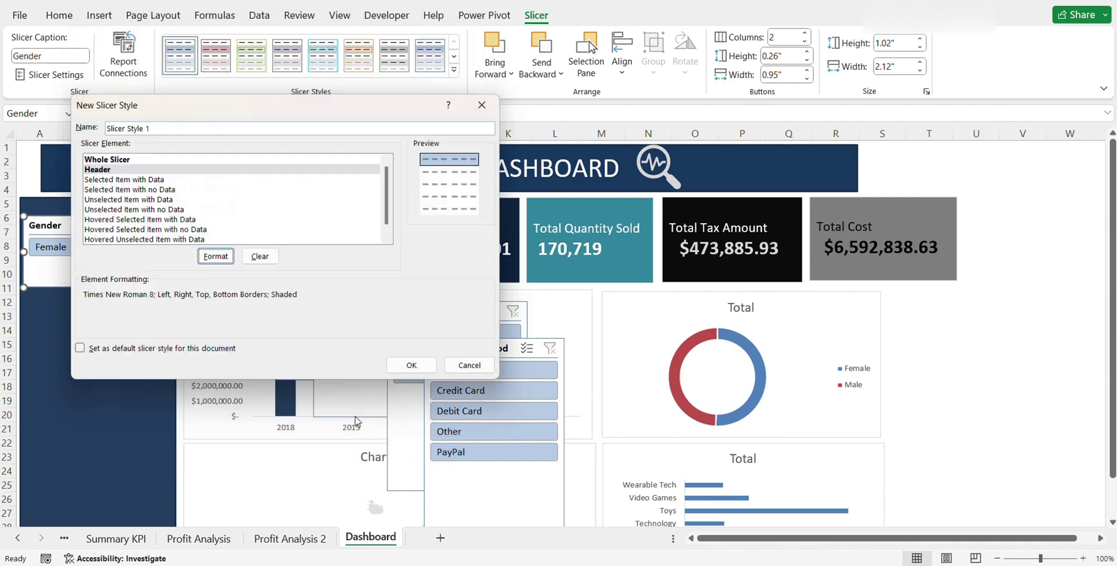
# Format the Selected Item with Data element with a bold, size 9, dark blue font and an outline border.
pyautogui.click(129, 181)
pyautogui.click(215, 256)
pyautogui.click(120, 67)
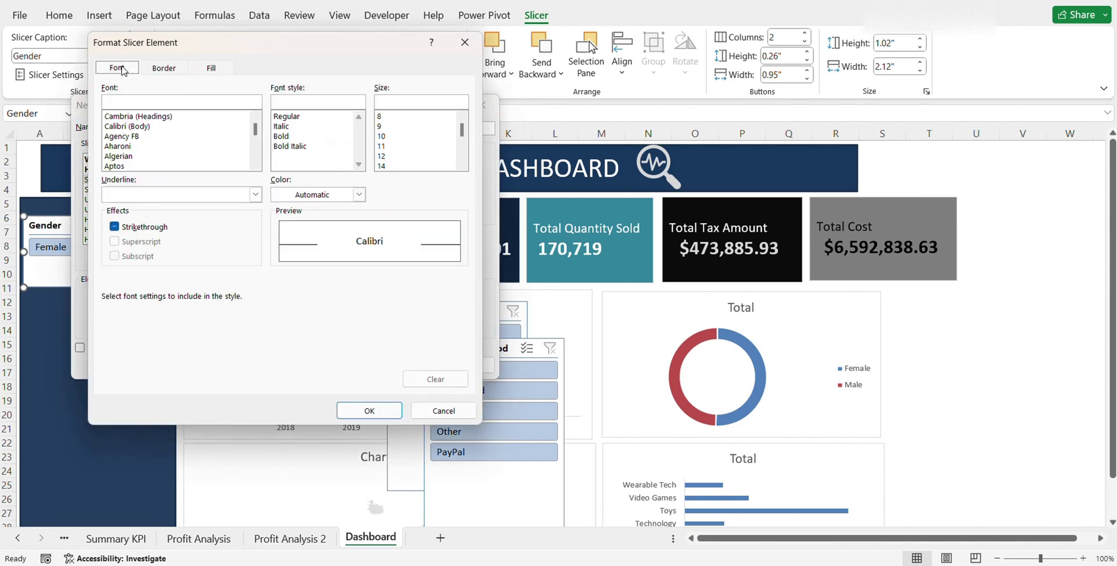
pyautogui.click(282, 135)
pyautogui.click(381, 125)
pyautogui.click(359, 194)
pyautogui.click(321, 306)
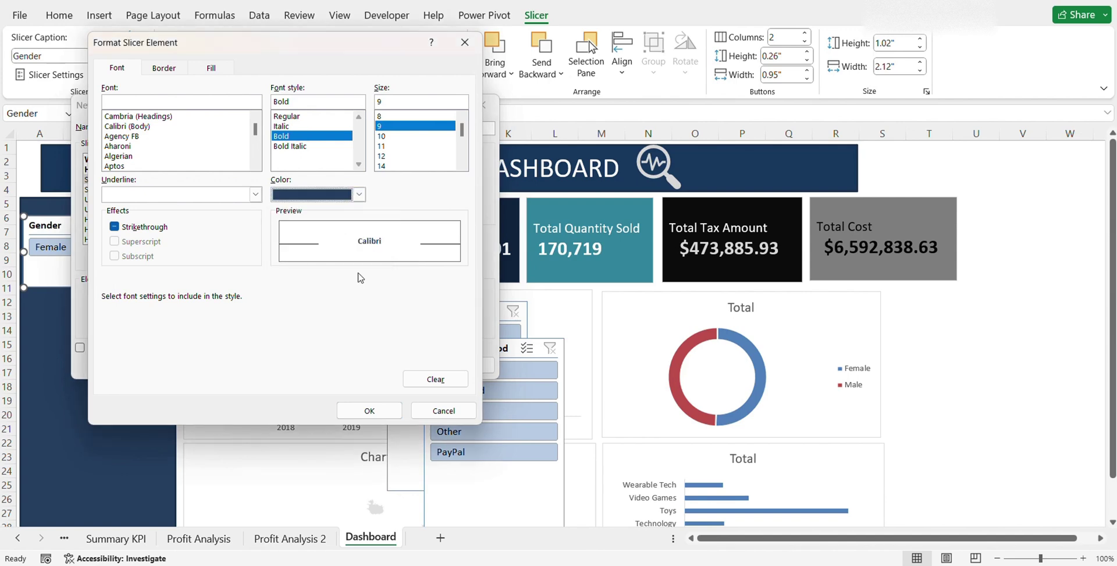
pyautogui.click(165, 69)
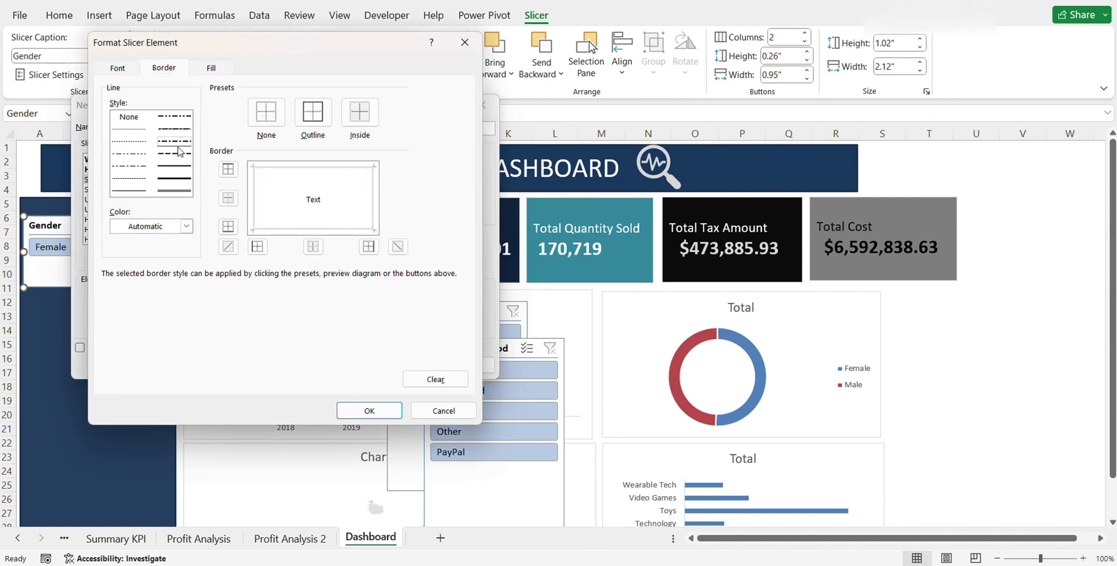
pyautogui.click(314, 115)
pyautogui.click(370, 409)
# Format the style's Selected Item with no Data element with a dark blue font color and no borders.
pyautogui.click(192, 187)
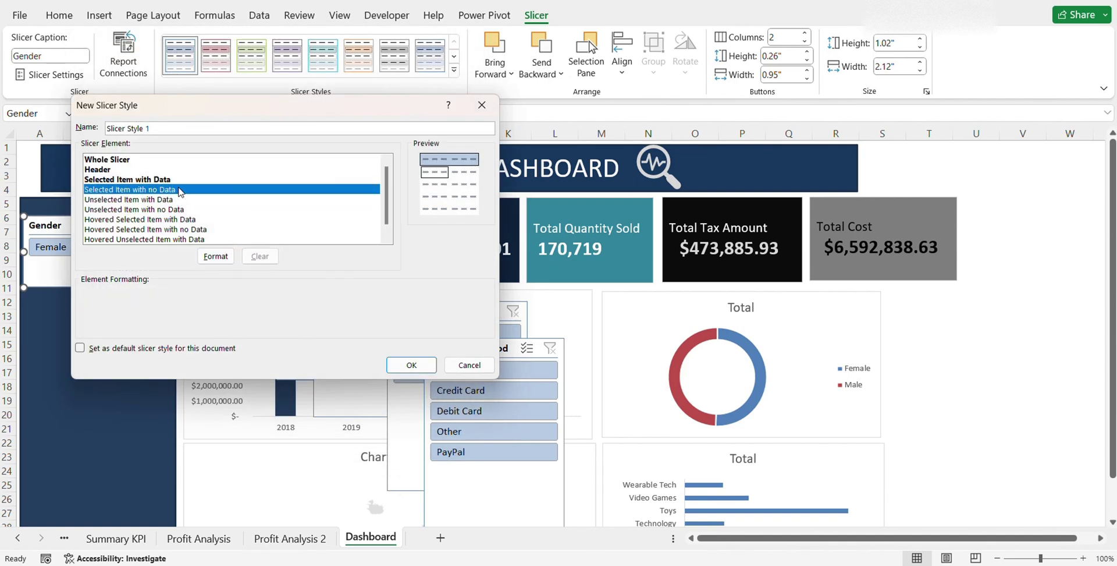
pyautogui.click(220, 255)
pyautogui.click(274, 132)
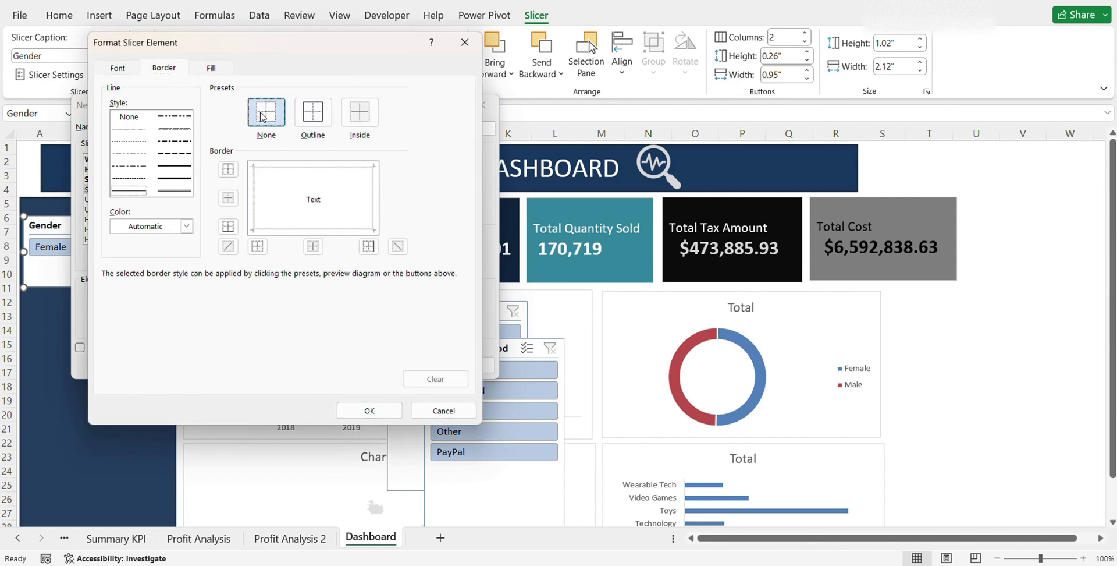
pyautogui.click(211, 68)
pyautogui.click(117, 69)
pyautogui.click(359, 195)
pyautogui.click(325, 308)
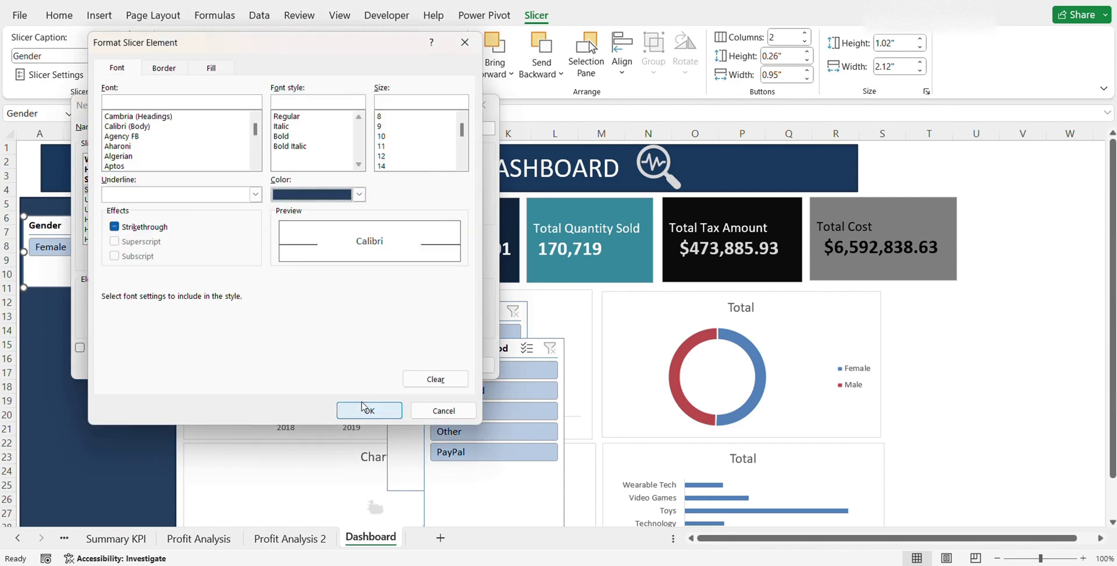
pyautogui.click(369, 411)
# Format the Hovered Selected Item with Data element with a size 10, bold italic font in Accent 1, Darker 50%.
pyautogui.click(194, 220)
pyautogui.click(215, 256)
pyautogui.click(288, 137)
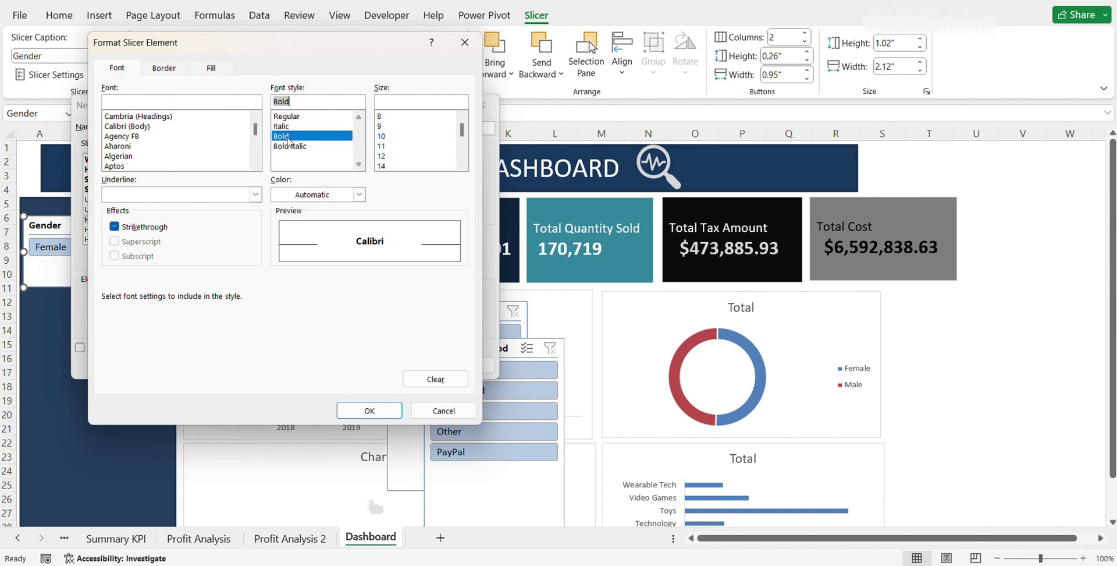
pyautogui.click(317, 145)
pyautogui.click(387, 136)
pyautogui.click(359, 195)
pyautogui.click(326, 304)
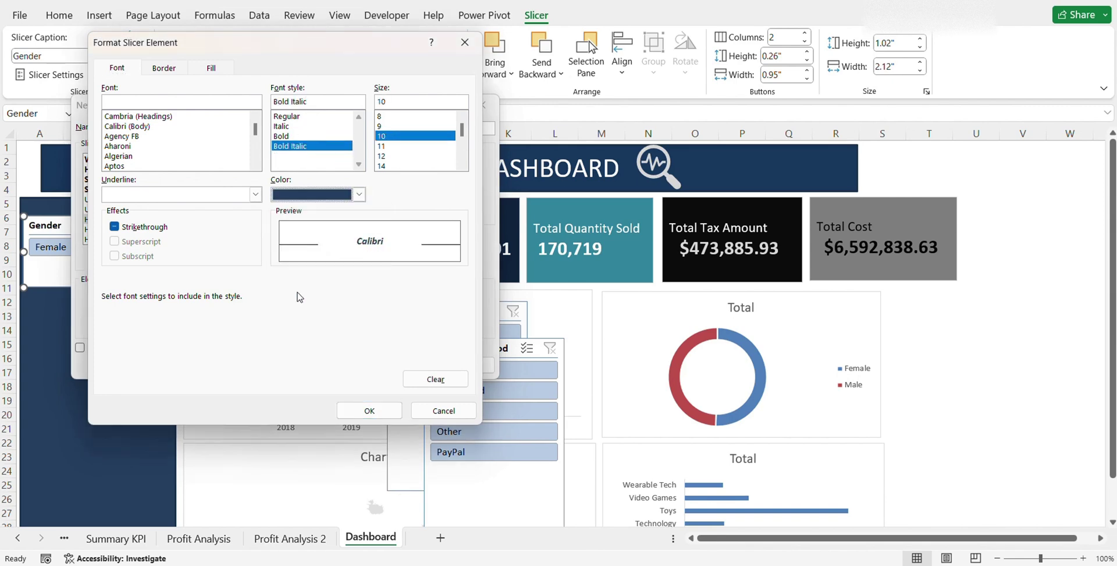
pyautogui.click(164, 68)
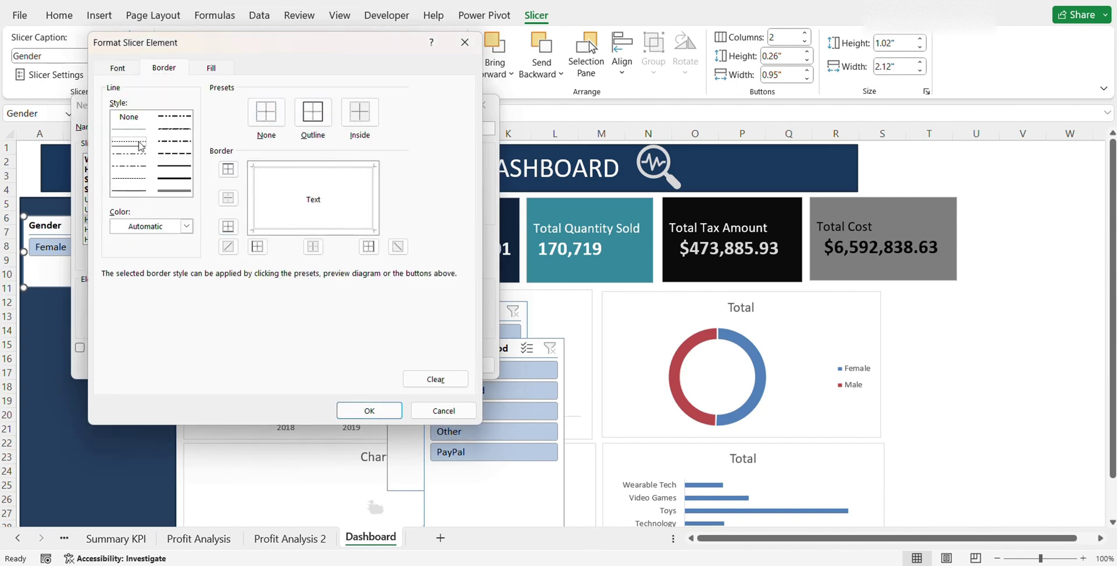
pyautogui.click(186, 227)
pyautogui.click(164, 336)
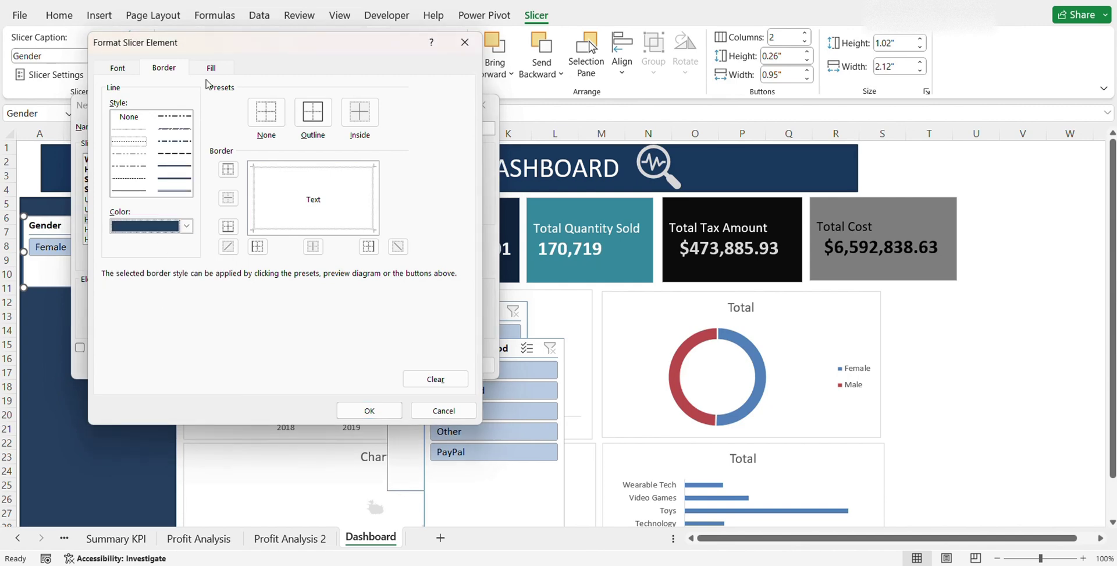
pyautogui.click(212, 69)
pyautogui.click(379, 415)
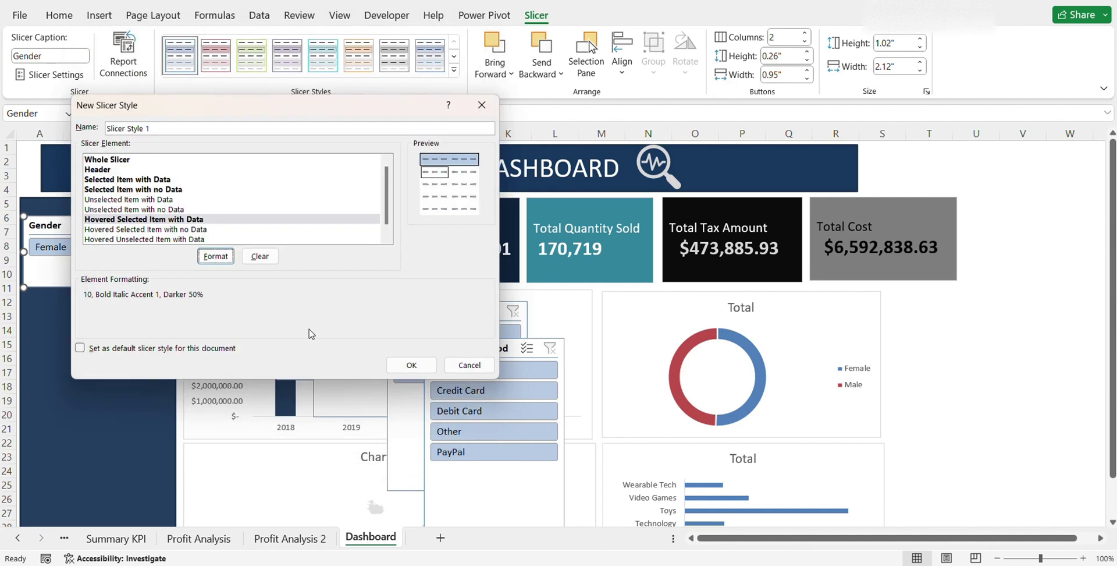
# Give the Hovered Selected Item with no Data element an Accent 1, Darker 50% font and no borders, and save the slicer style.
pyautogui.click(189, 233)
pyautogui.click(216, 256)
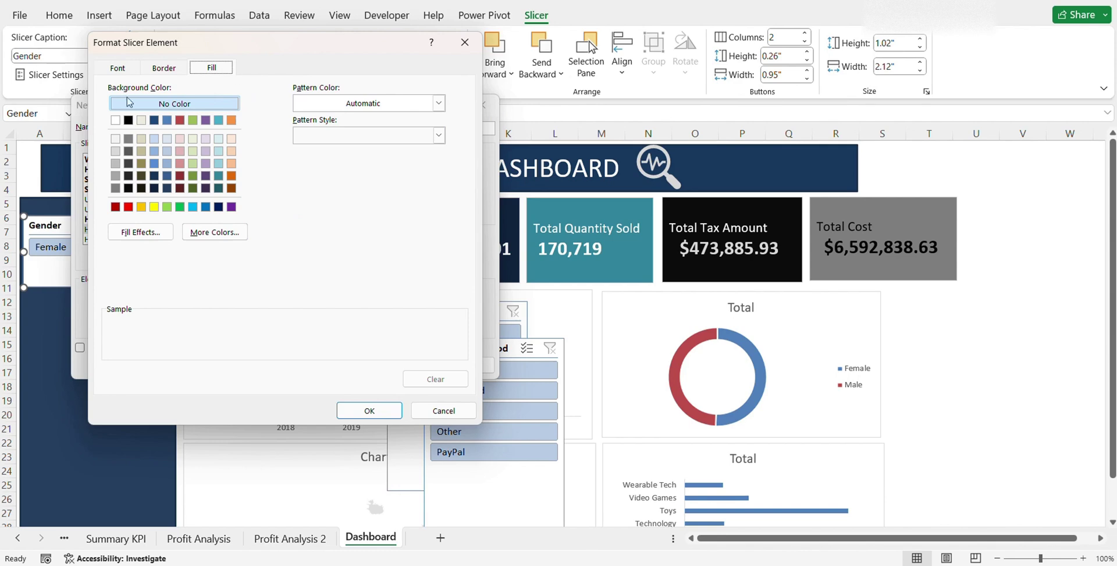
pyautogui.click(158, 69)
pyautogui.click(121, 68)
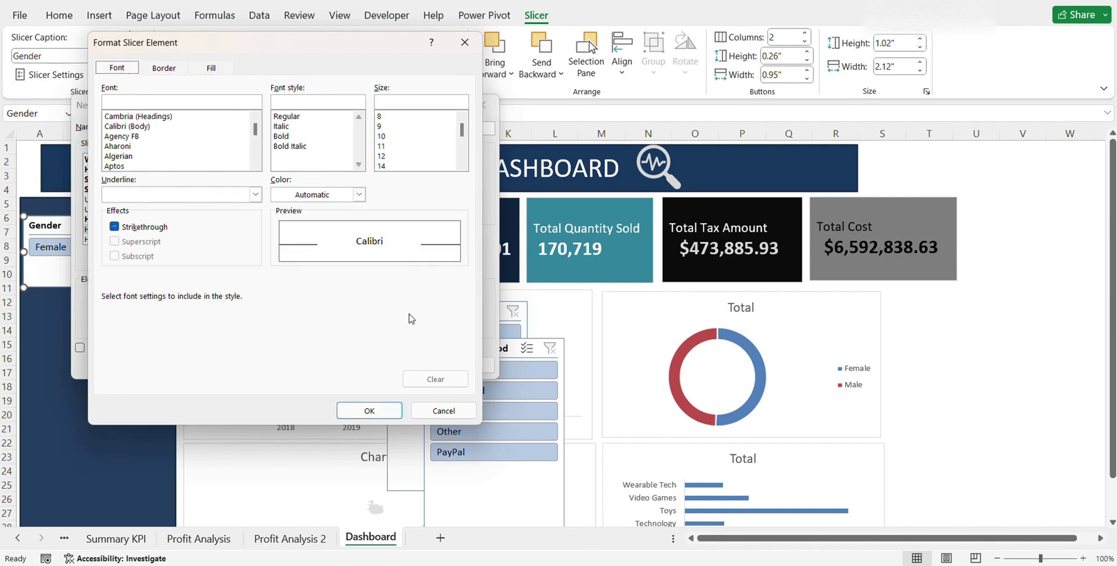
pyautogui.click(359, 195)
pyautogui.click(326, 314)
pyautogui.click(350, 410)
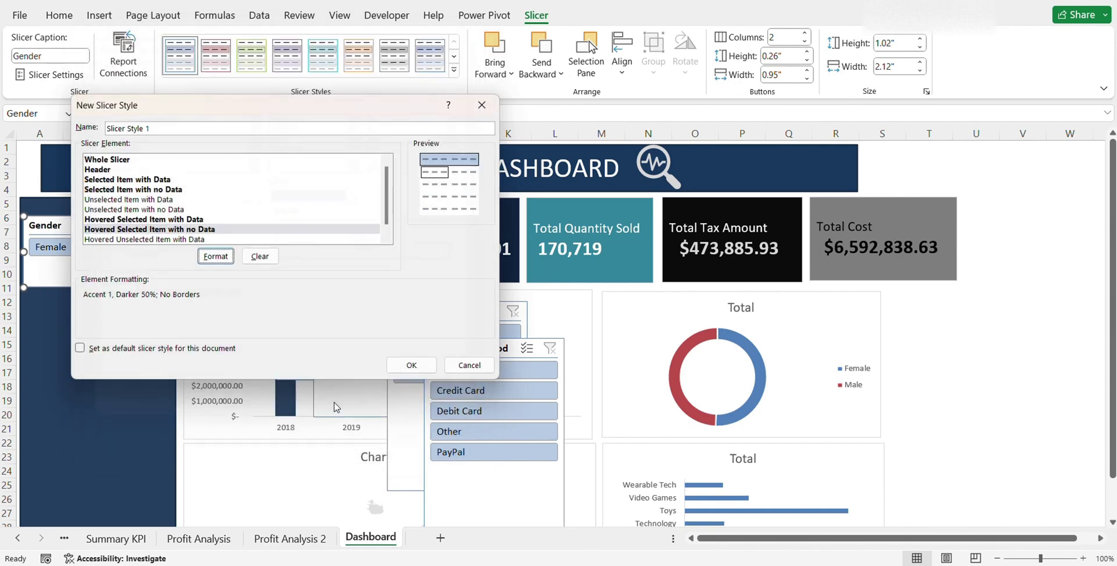
pyautogui.click(215, 256)
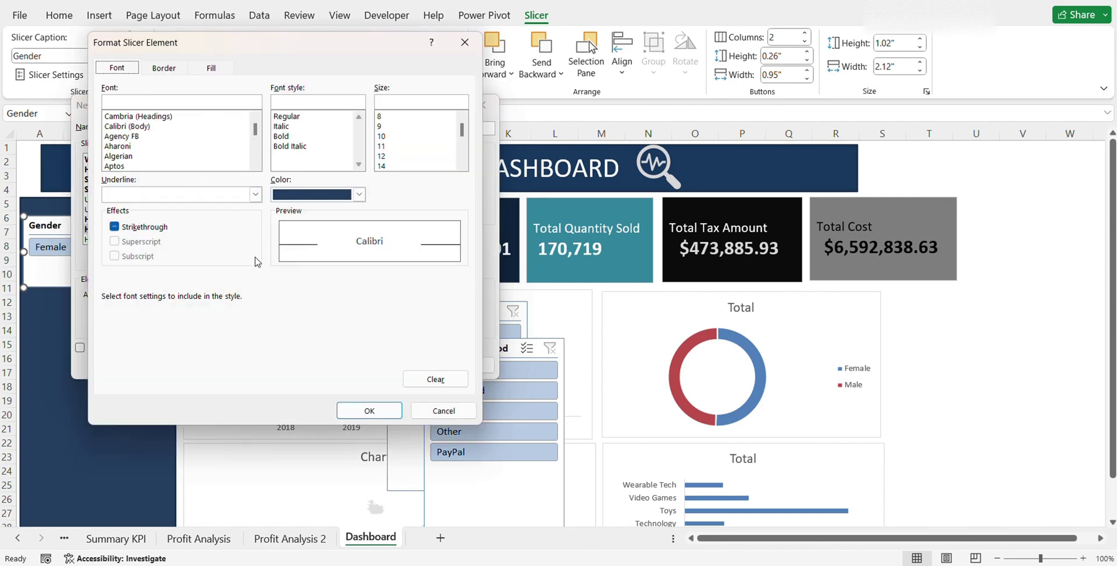
pyautogui.click(362, 410)
pyautogui.click(407, 365)
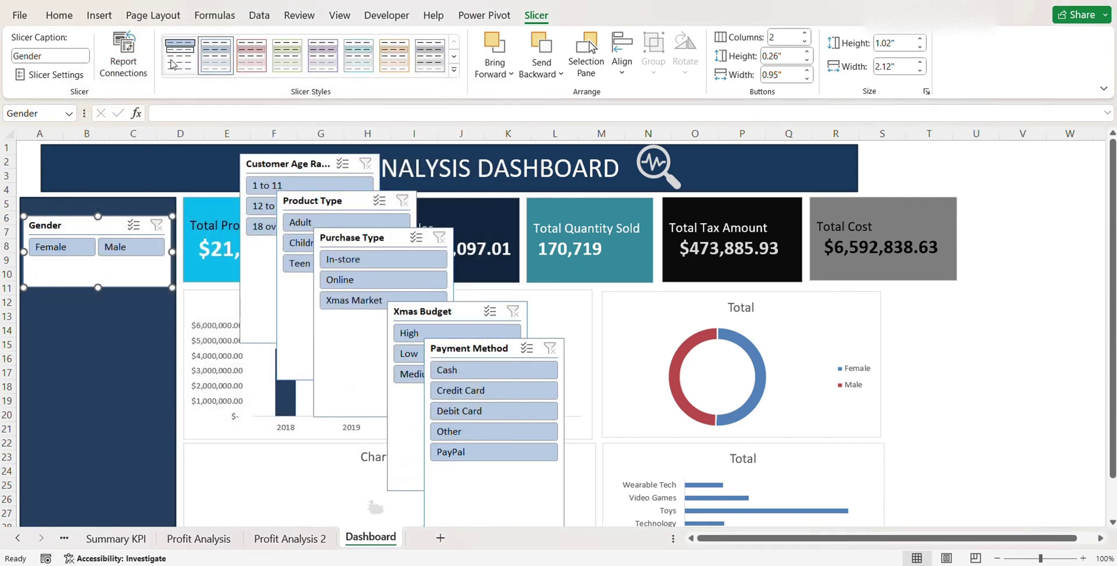
# Apply the new custom style to the Gender slicer and shrink its height to 0.65", trying its Female and Male filters.
pyautogui.click(173, 64)
pyautogui.click(58, 245)
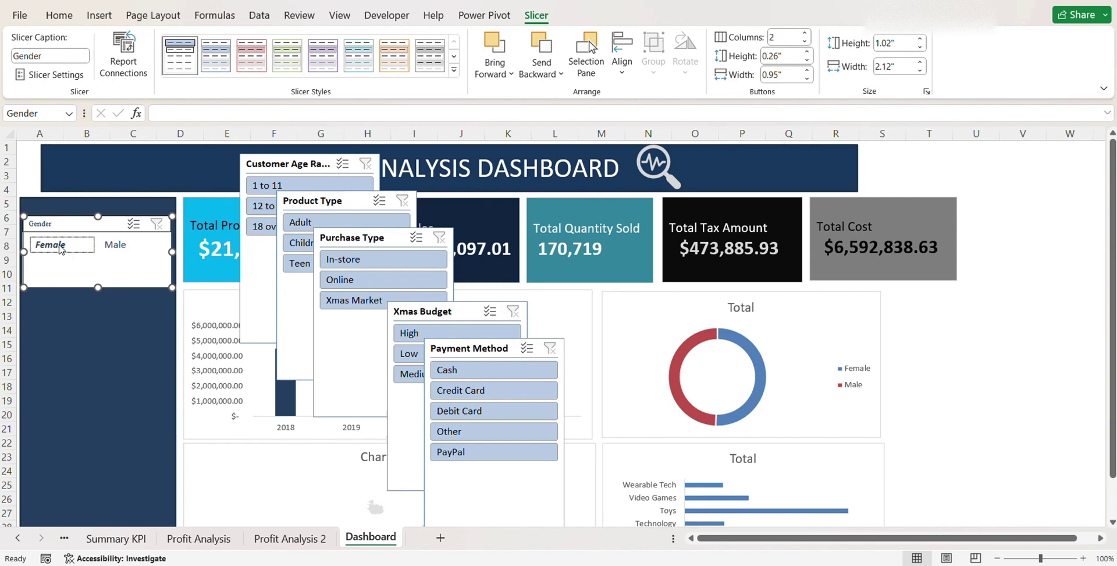
pyautogui.moveTo(97, 286); pyautogui.dragTo(98, 261)
pyautogui.keyDown('ctrl'); pyautogui.click(131, 245); pyautogui.keyUp('ctrl')
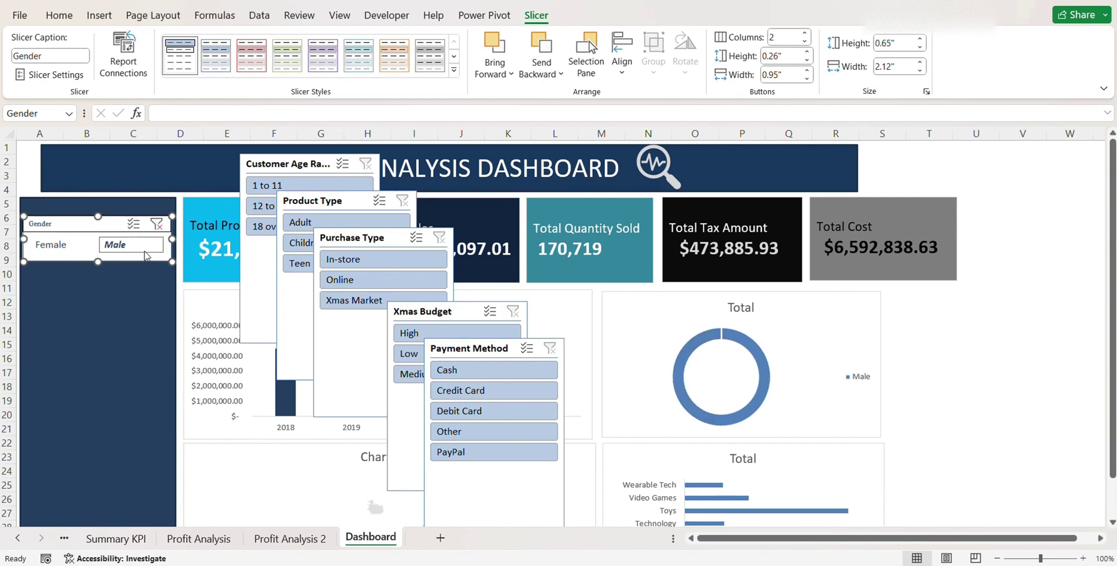
# Move the Customer Age Range slicer aside and fit the Purchase Type slicer below Gender in the side panel, 2.16" wide in one column.
pyautogui.moveTo(249, 267); pyautogui.dragTo(397, 330)
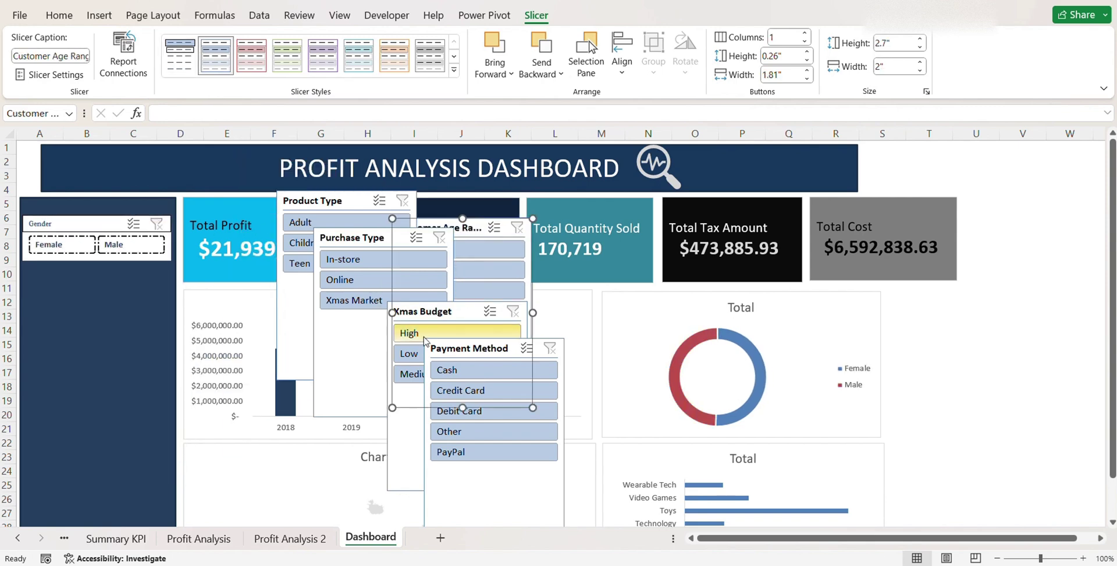
pyautogui.moveTo(348, 374); pyautogui.dragTo(55, 425)
pyautogui.moveTo(92, 470); pyautogui.dragTo(93, 387)
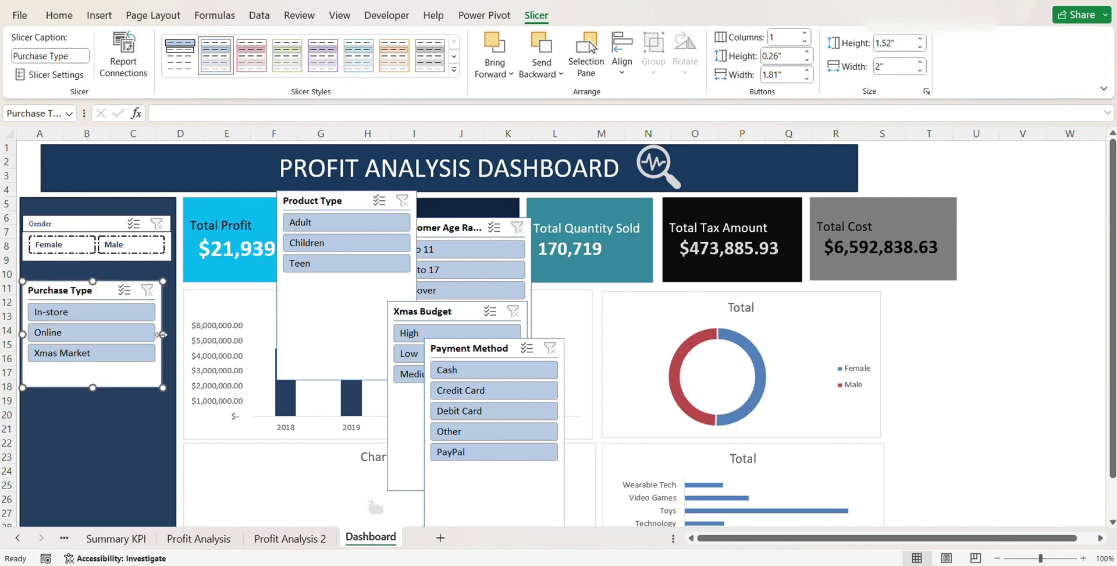
pyautogui.moveTo(162, 334); pyautogui.dragTo(174, 334)
pyautogui.click(805, 34)
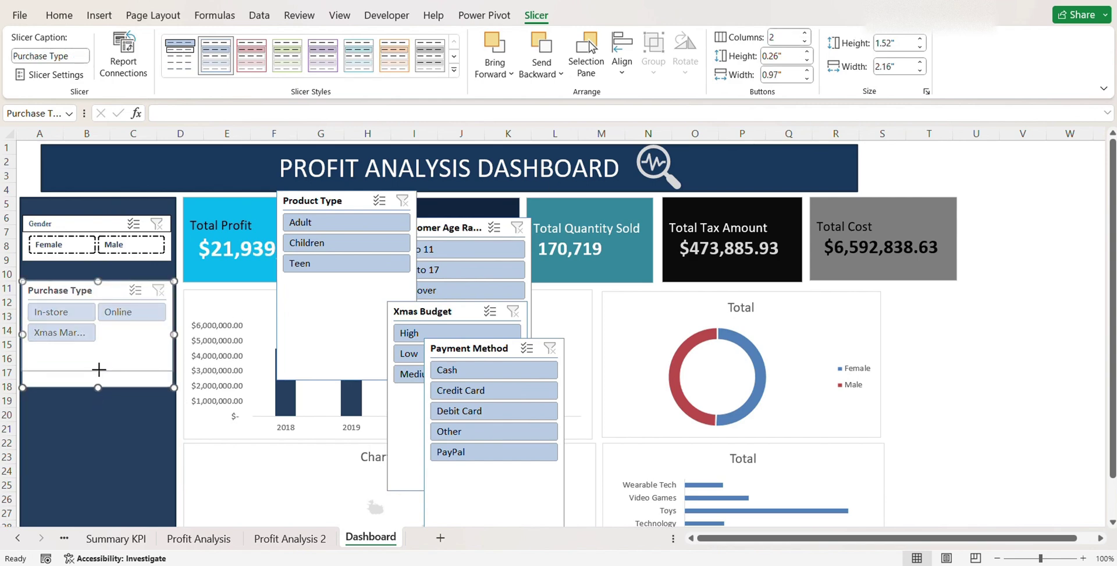
pyautogui.click(805, 41)
# Apply the custom style to the Purchase Type slicer and reduce its height to about 1.24".
pyautogui.click(67, 226)
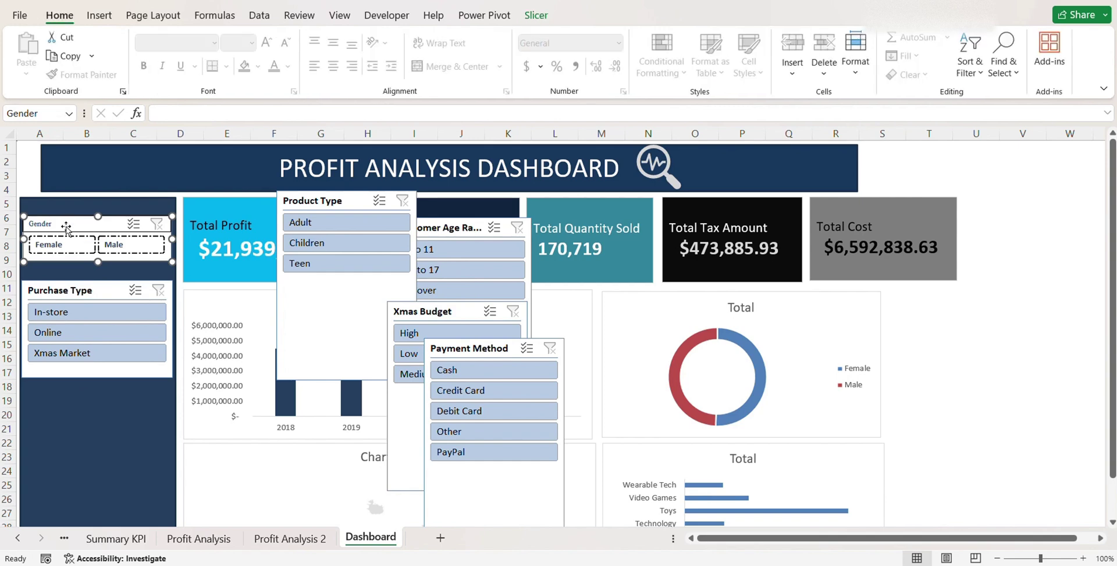
pyautogui.click(87, 291)
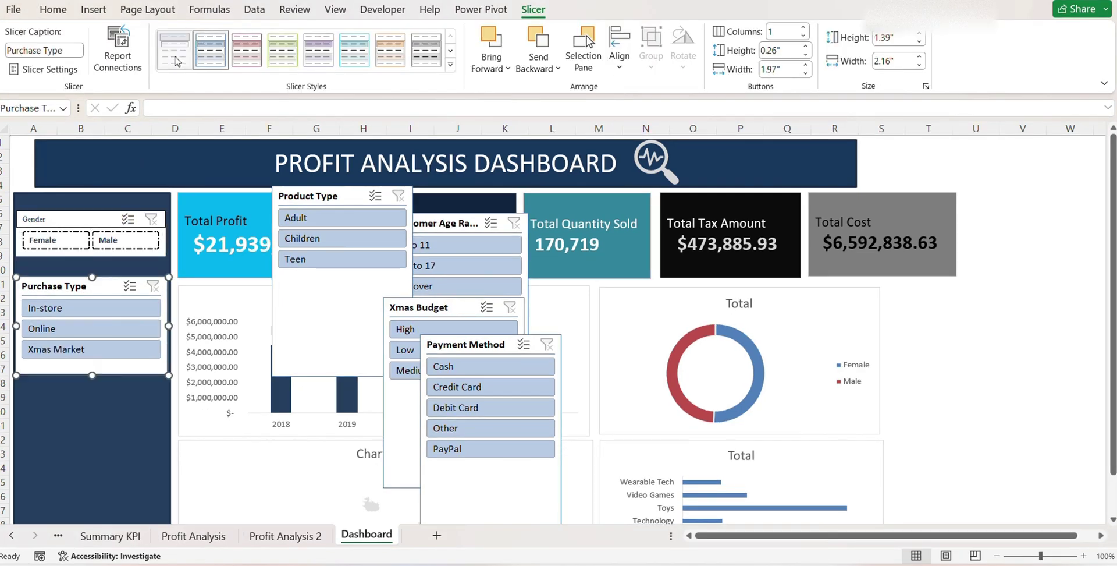
pyautogui.click(176, 60)
pyautogui.moveTo(93, 377); pyautogui.dragTo(92, 365)
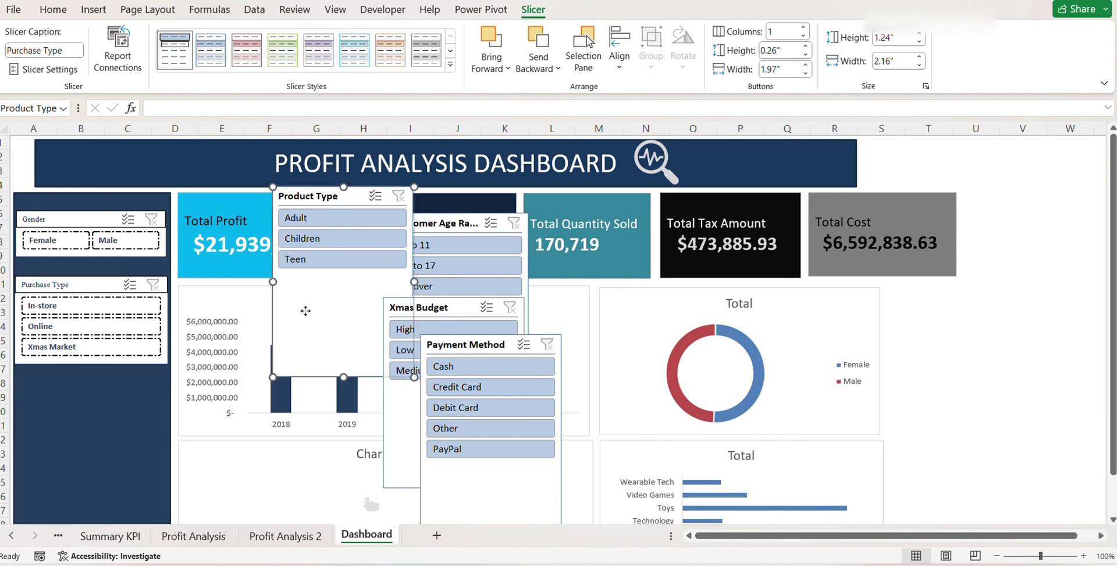
# Place the Product Type slicer below Purchase Type with two columns and a 1" height, and apply the custom style to it.
pyautogui.moveTo(304, 311); pyautogui.dragTo(87, 505)
pyautogui.moveTo(92, 373)
pyautogui.mouseDown()
pyautogui.moveTo(92, 434)
pyautogui.moveTo(95, 384)
pyautogui.mouseUp()
pyautogui.click(805, 28)
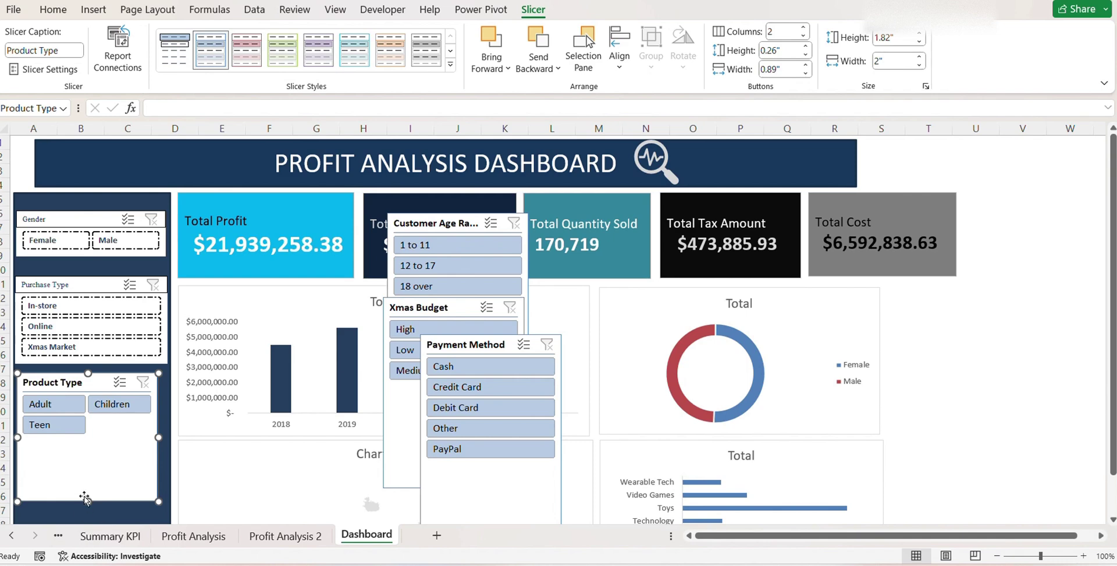
pyautogui.moveTo(84, 499); pyautogui.dragTo(88, 444)
pyautogui.click(176, 61)
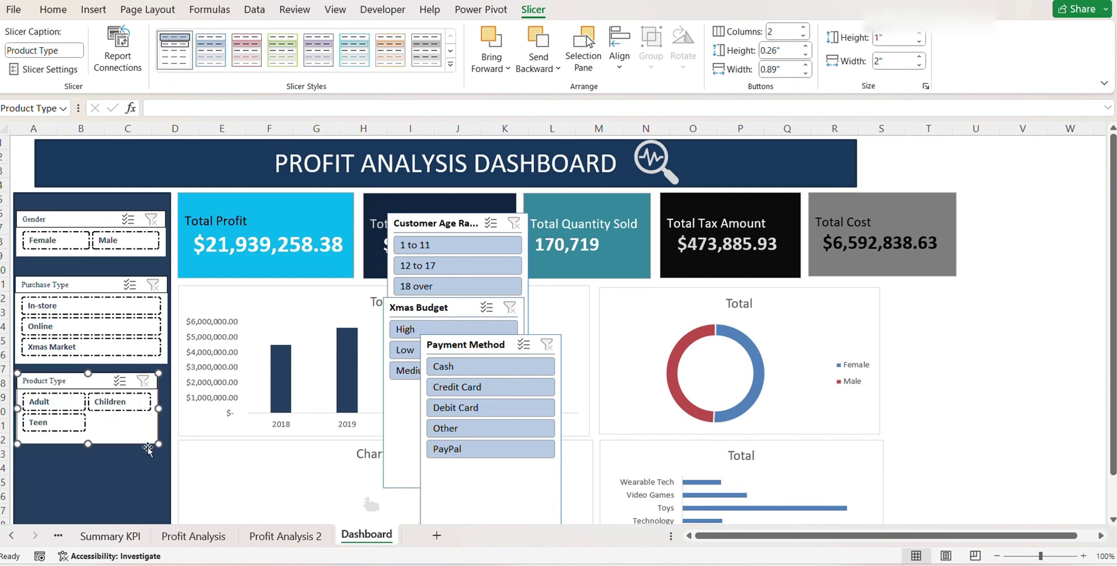
# Move the Xmas Budget slicer into the side panel below the Product Type slicer.
pyautogui.moveTo(432, 319); pyautogui.dragTo(89, 415)
pyautogui.moveTo(1114, 252); pyautogui.dragTo(1001, 274)
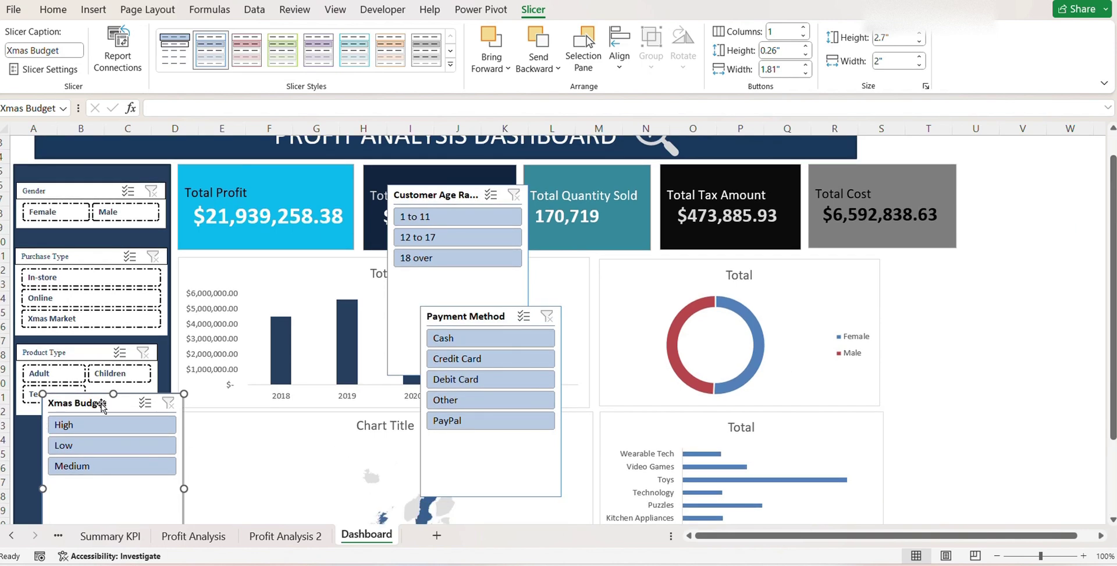
pyautogui.moveTo(119, 400); pyautogui.dragTo(98, 430)
# Shift the Purchase Type and Product Type slicers up slightly and align the right edges of the Product Type and Gender slicers.
pyautogui.click(89, 252)
pyautogui.moveTo(89, 252); pyautogui.dragTo(90, 242)
pyautogui.click(77, 353)
pyautogui.moveTo(78, 353); pyautogui.dragTo(78, 343)
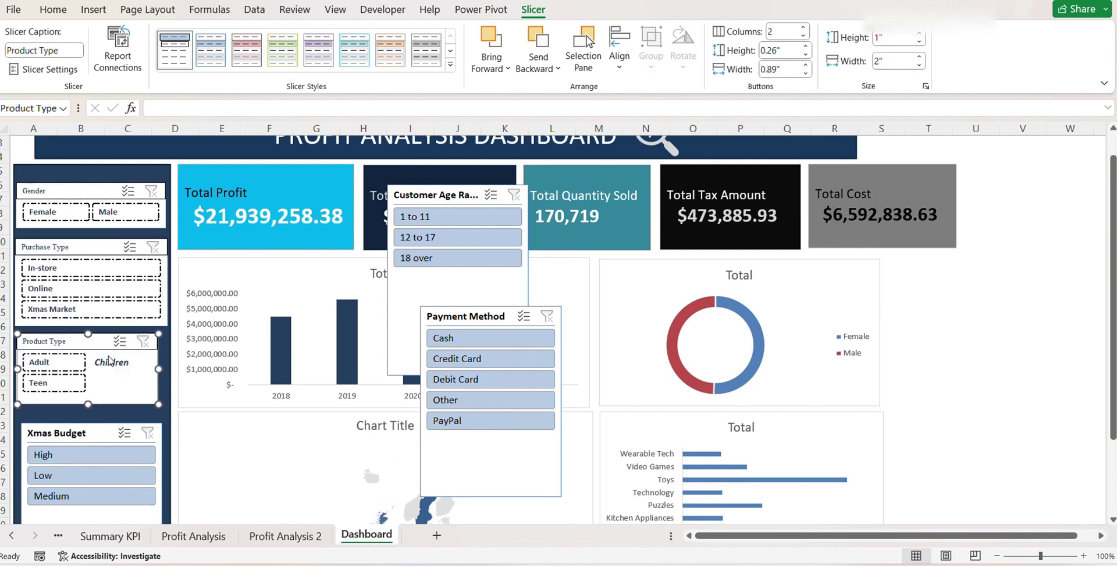
pyautogui.moveTo(161, 368); pyautogui.dragTo(168, 367)
pyautogui.click(163, 191)
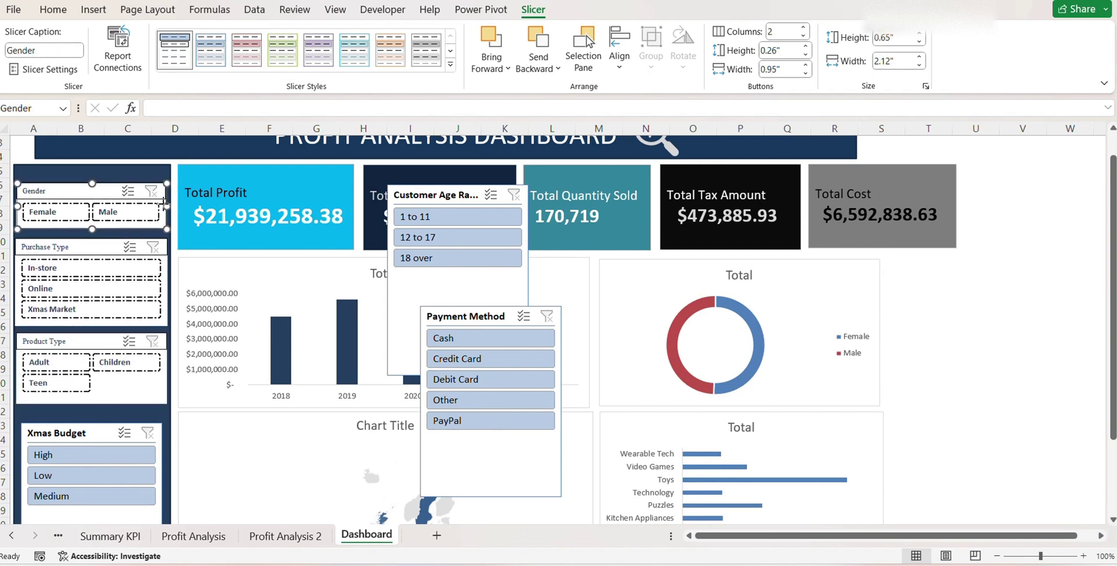
pyautogui.moveTo(166, 206); pyautogui.dragTo(167, 206)
pyautogui.click(151, 413)
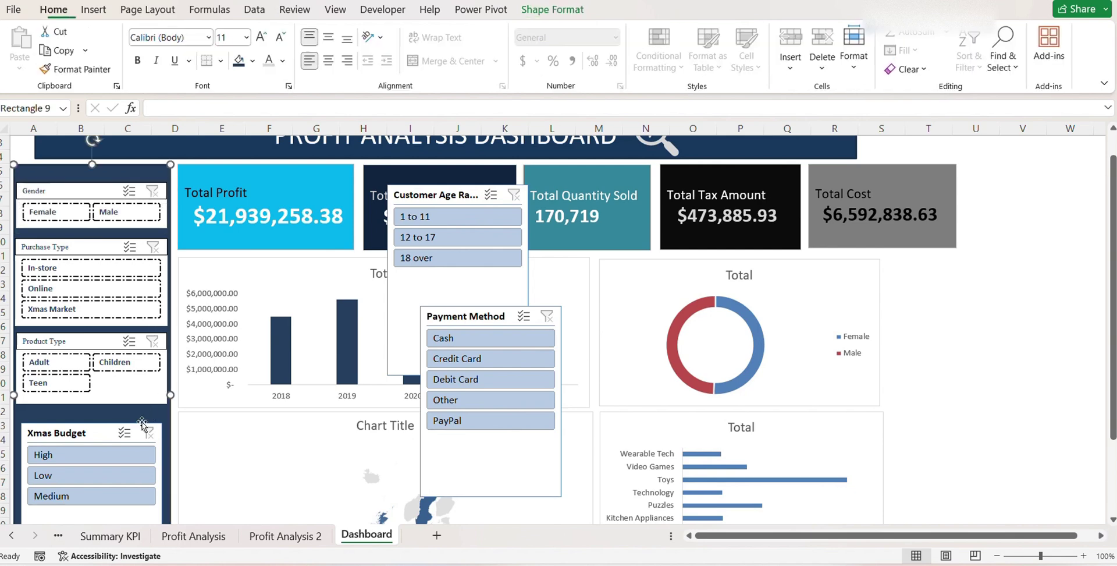
# Apply the custom style to the Xmas Budget slicer and fit it closer beneath Product Type, about 2.11" wide.
pyautogui.click(102, 432)
pyautogui.click(174, 49)
pyautogui.moveTo(73, 438); pyautogui.dragTo(69, 426)
pyautogui.moveTo(165, 473); pyautogui.dragTo(167, 472)
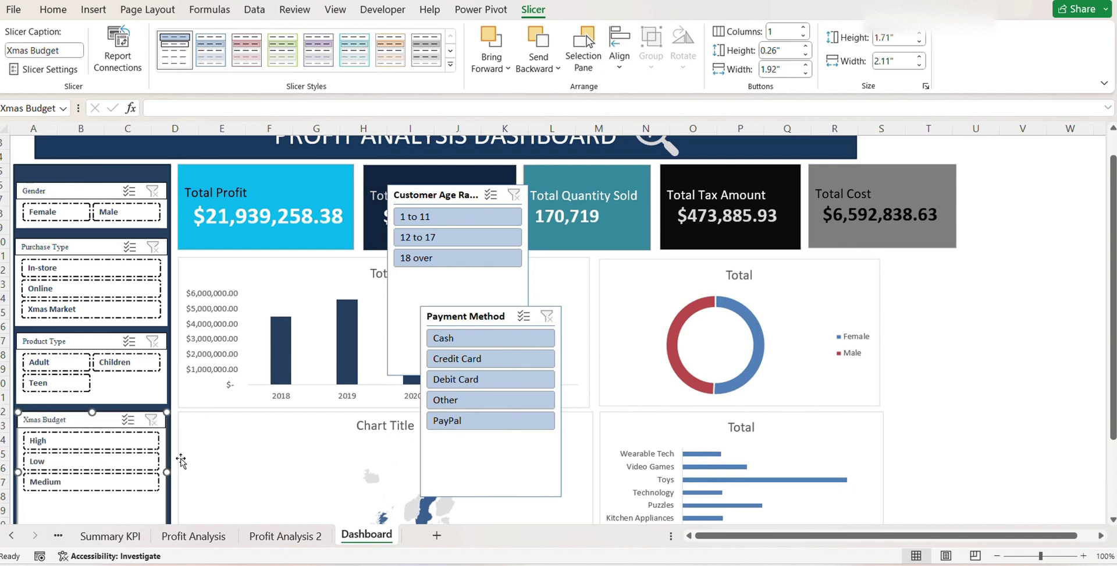
# Arrange the Xmas Budget slicer's buttons in three columns and shorten the slicer to fit its single row.
pyautogui.click(804, 28)
pyautogui.click(804, 27)
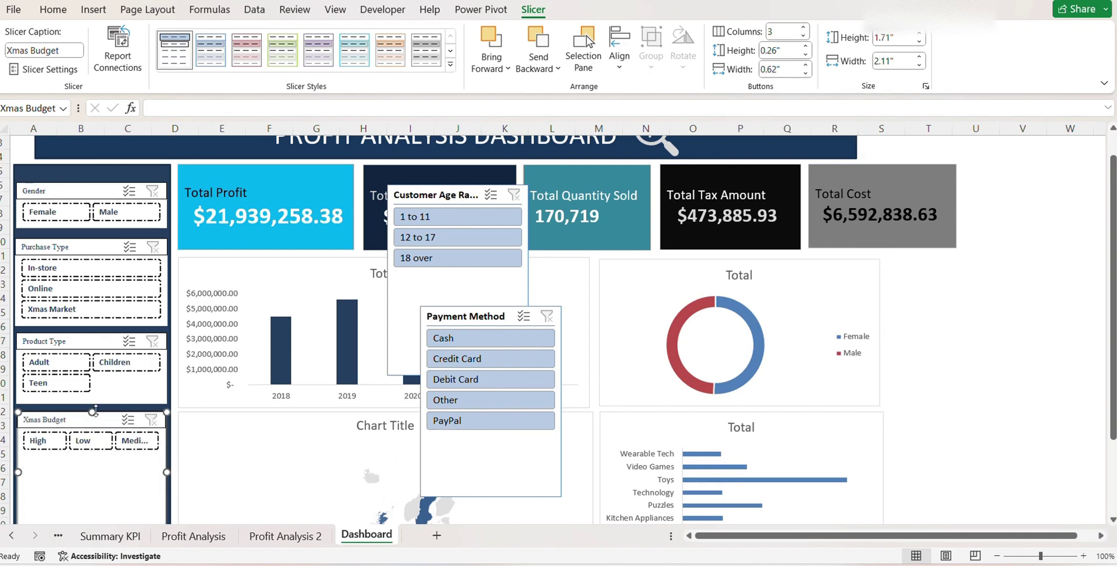
pyautogui.moveTo(94, 412); pyautogui.dragTo(99, 432)
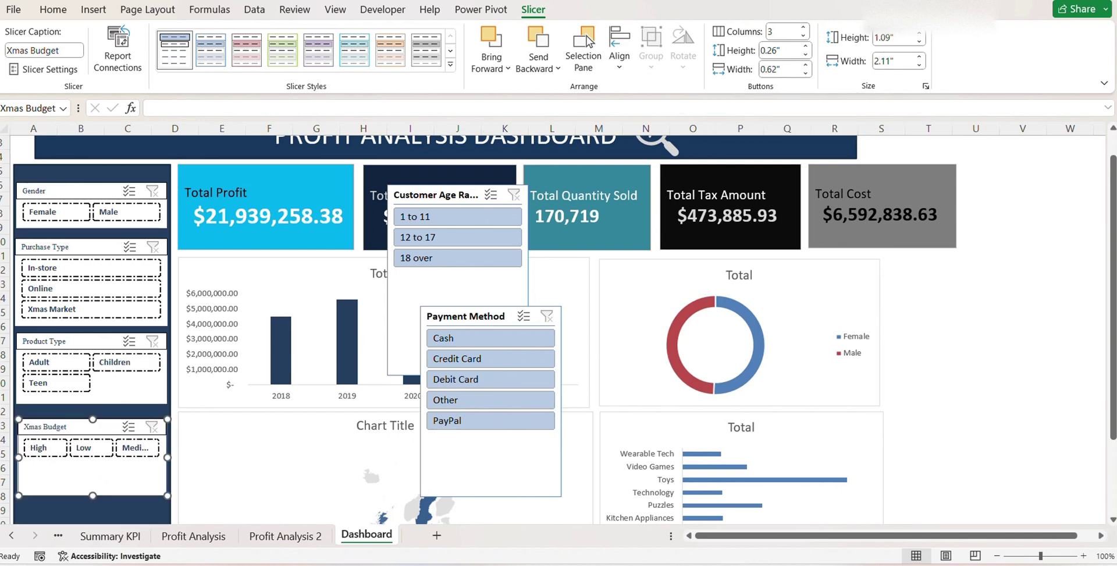
pyautogui.moveTo(93, 495); pyautogui.dragTo(93, 468)
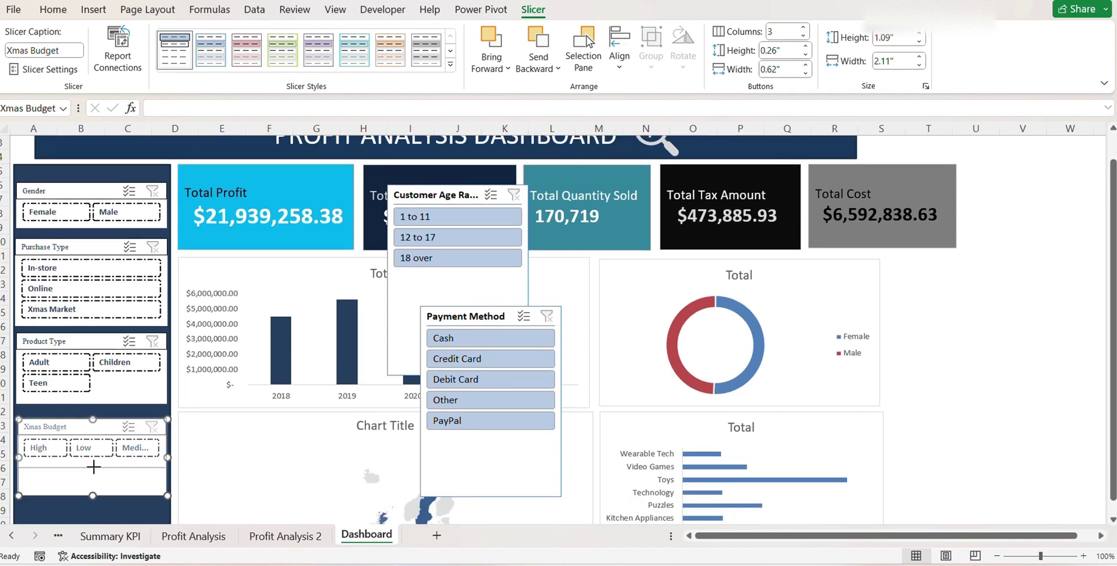
# Move the Payment Method slicer aside over the donut chart and delete the Customer Age Range slicer.
pyautogui.moveTo(462, 322); pyautogui.dragTo(834, 283)
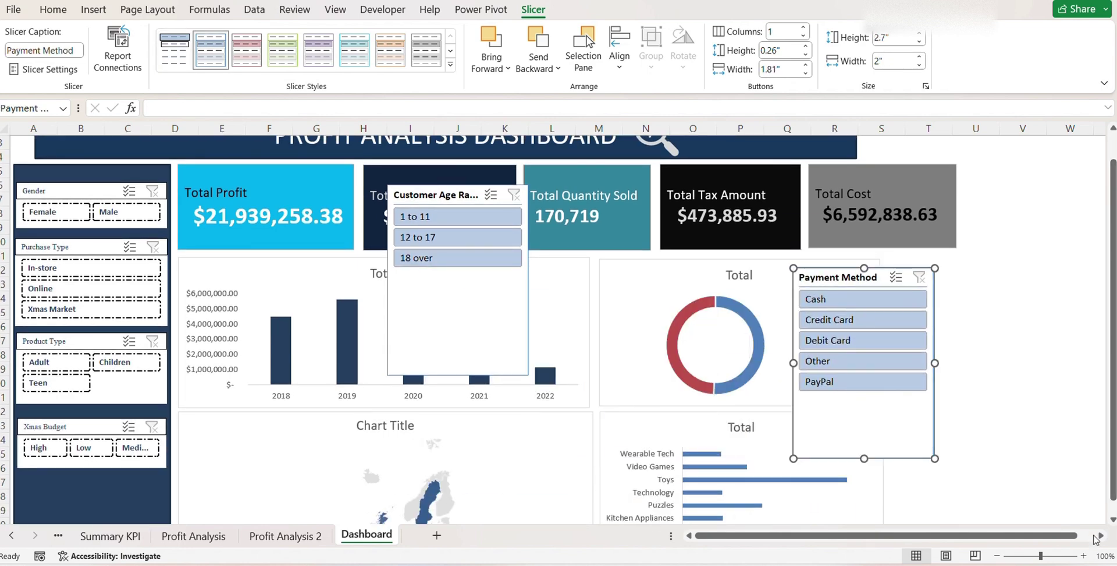
pyautogui.scroll(-1, 527, 315)
pyautogui.click(497, 252)
pyautogui.press('Delete')
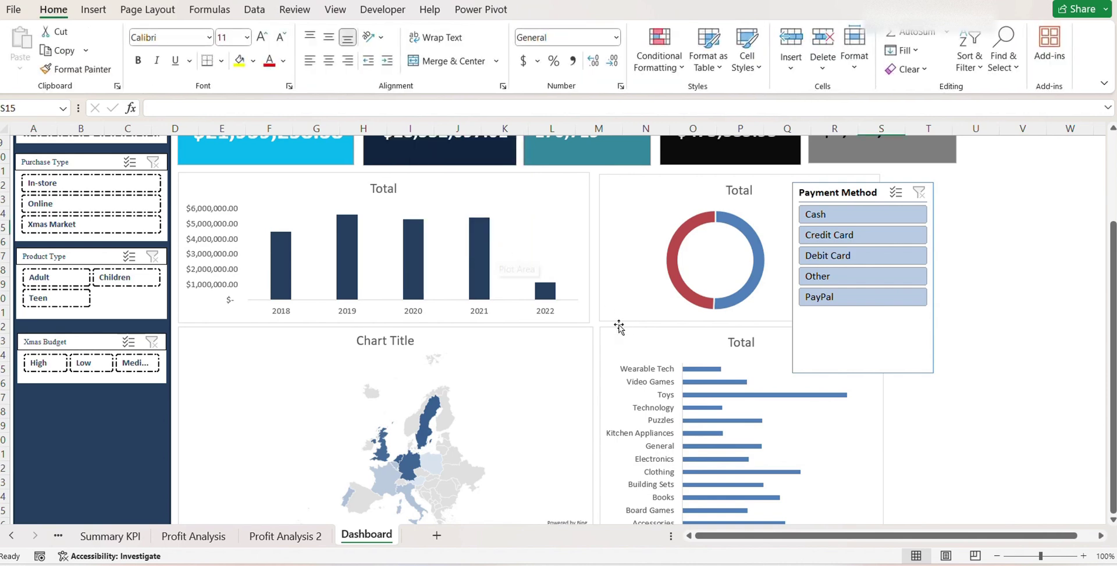
# Place the Payment Method slicer below Xmas Budget in the side panel, sized about 1.33" high and 2.13" wide.
pyautogui.moveTo(842, 373); pyautogui.dragTo(87, 552)
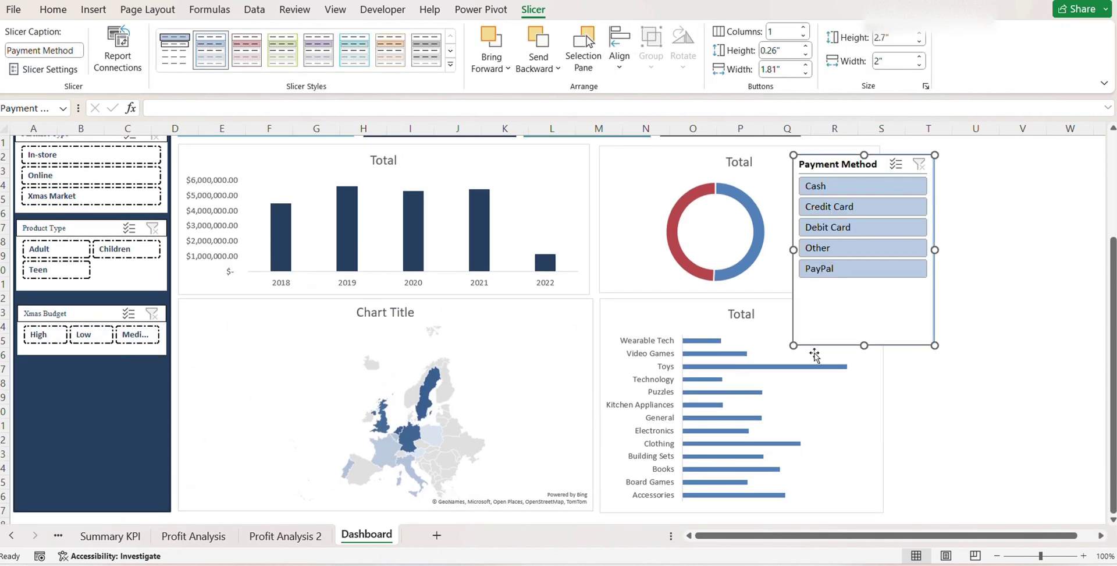
pyautogui.moveTo(875, 331); pyautogui.dragTo(504, 481)
pyautogui.moveTo(495, 305); pyautogui.dragTo(88, 372)
pyautogui.moveTo(156, 412); pyautogui.dragTo(169, 412)
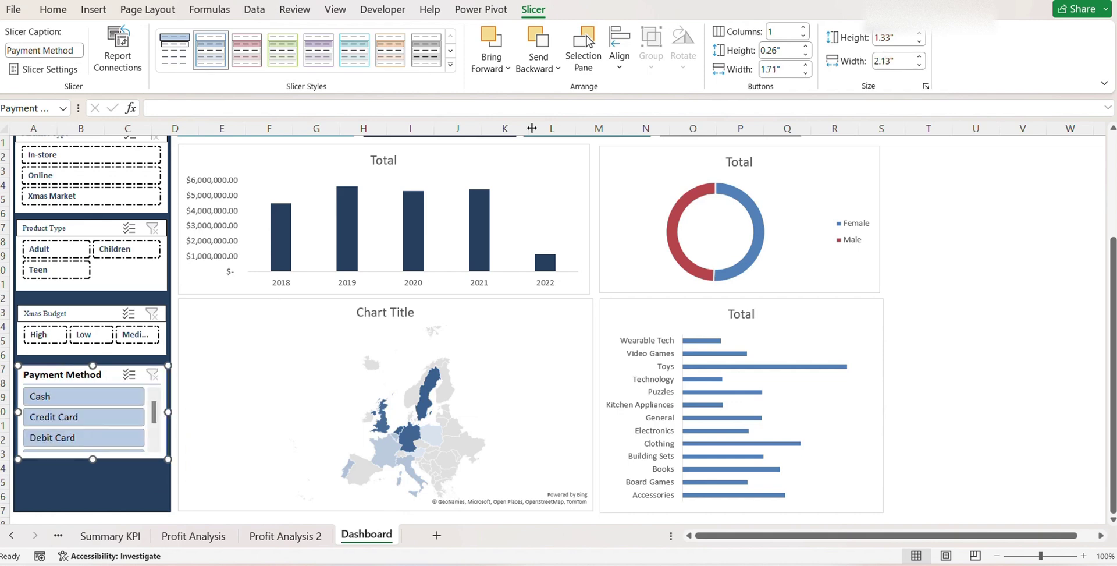
# Apply the custom style to the Payment Method slicer and lengthen it to 1.93" with its buttons in one column.
pyautogui.click(805, 28)
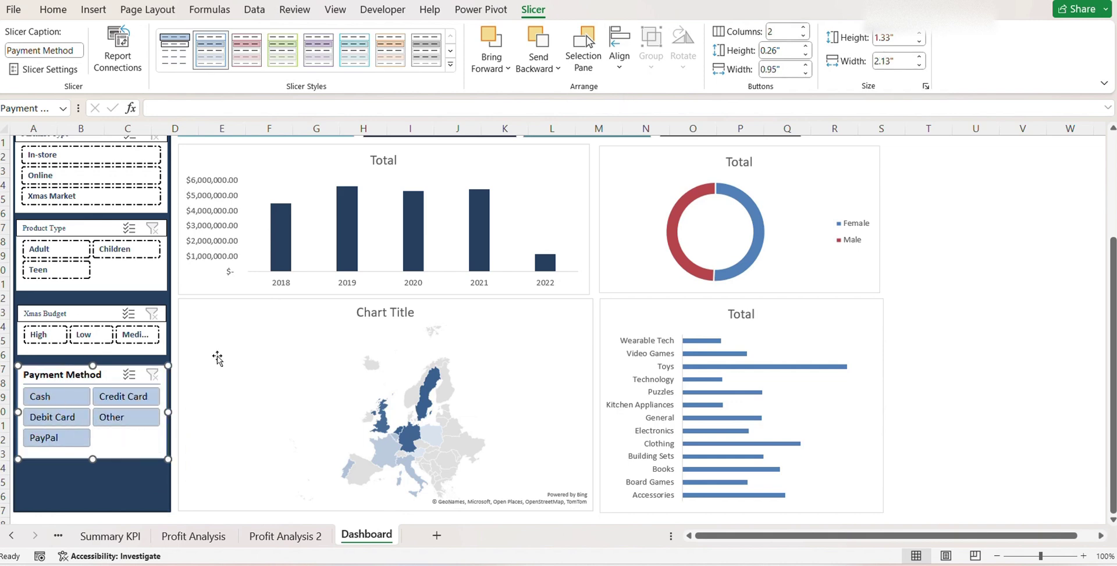
pyautogui.click(96, 318)
pyautogui.click(96, 372)
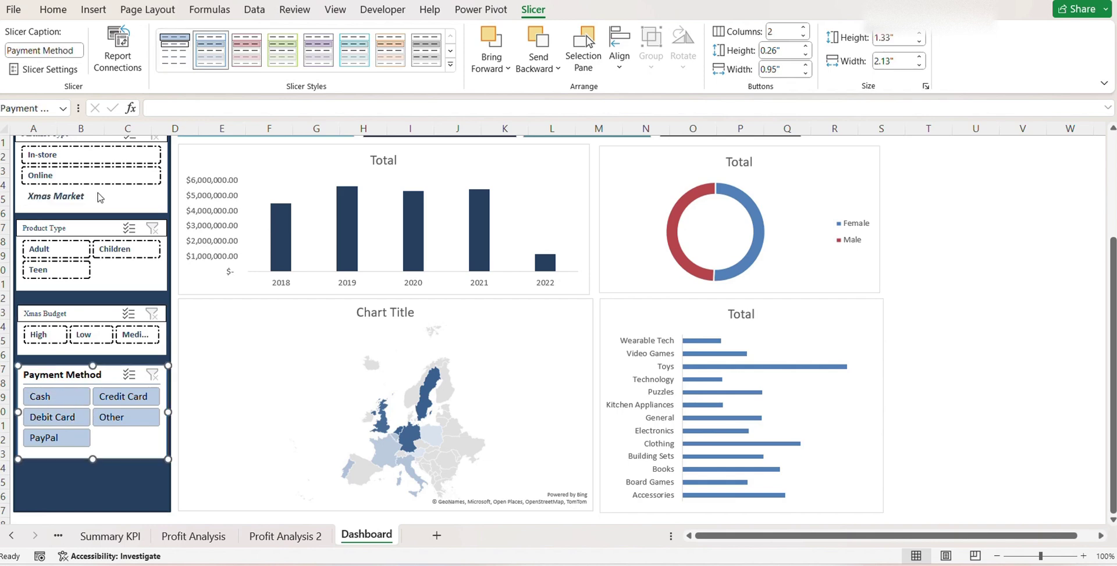
pyautogui.click(176, 51)
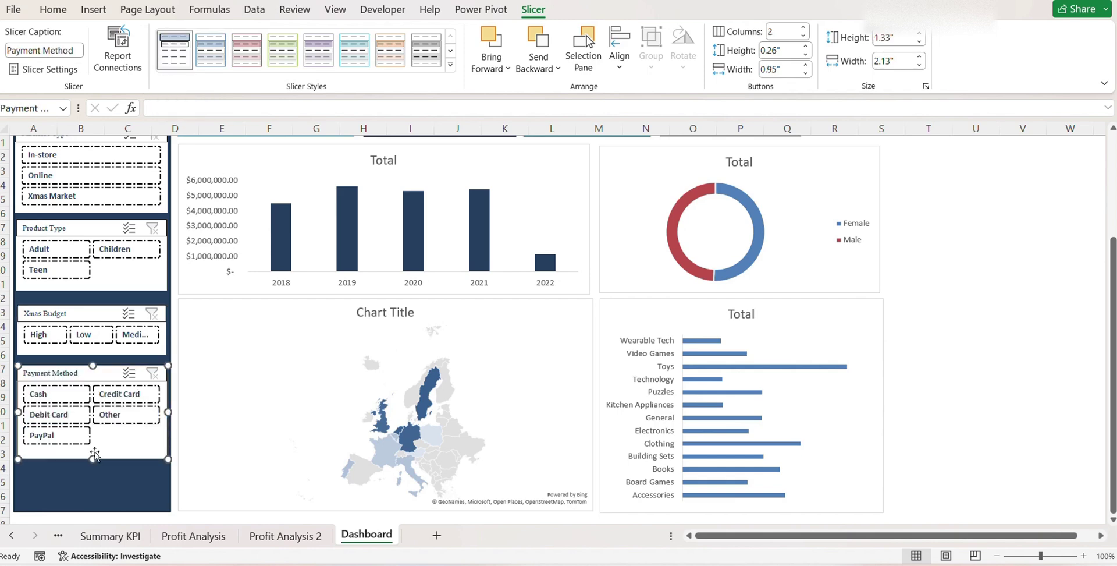
pyautogui.moveTo(95, 456); pyautogui.dragTo(95, 498)
pyautogui.click(804, 36)
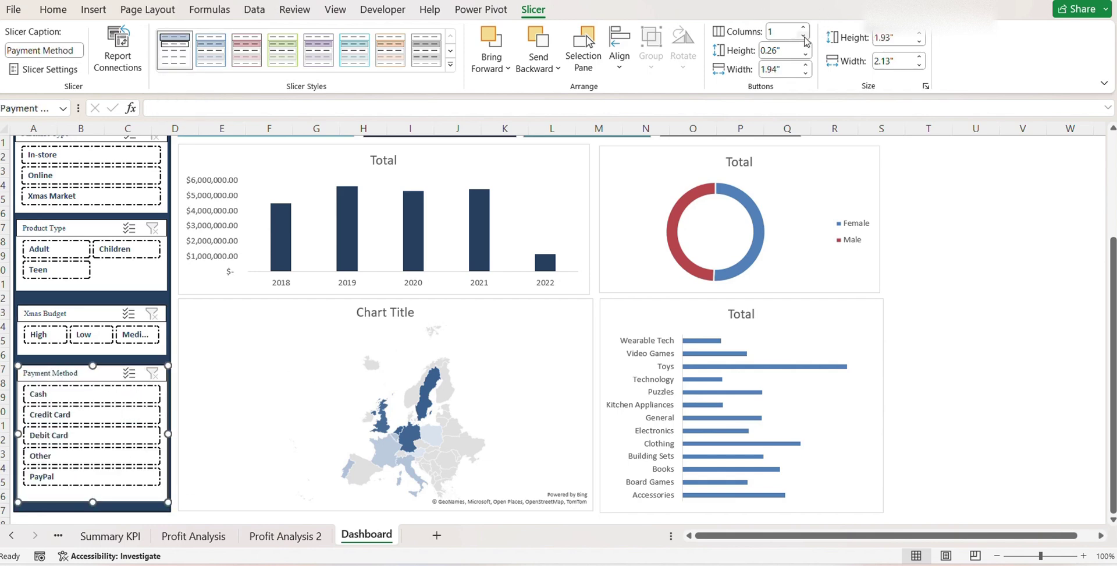
# Widen the title banner so it extends past the outer edge of the Total Cost card.
pyautogui.scroll(3, 718, 267)
pyautogui.scroll(-3, 701, 331)
pyautogui.scroll(3, 689, 324)
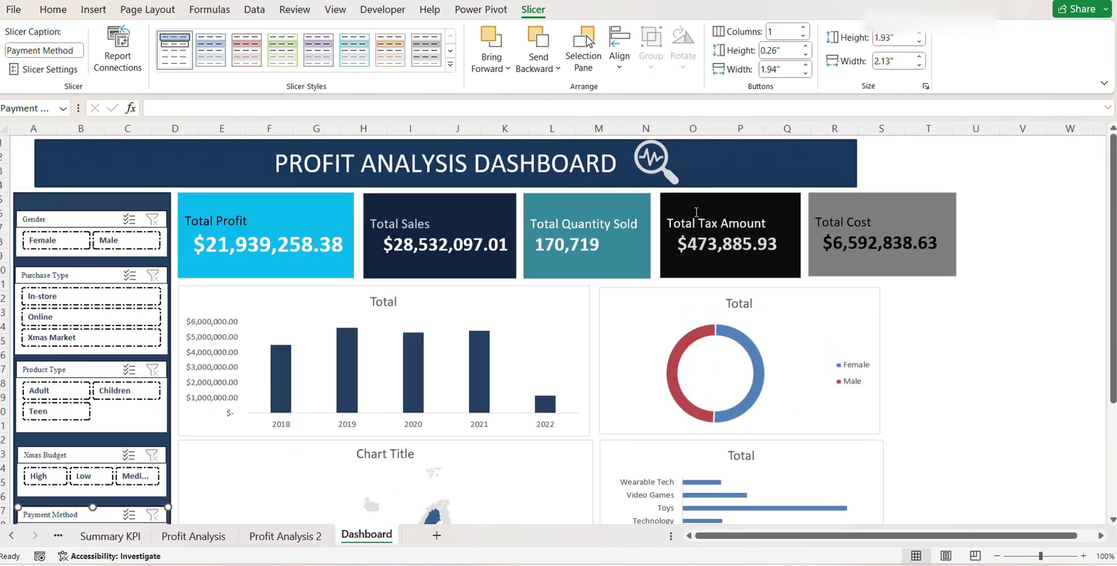
pyautogui.click(861, 165)
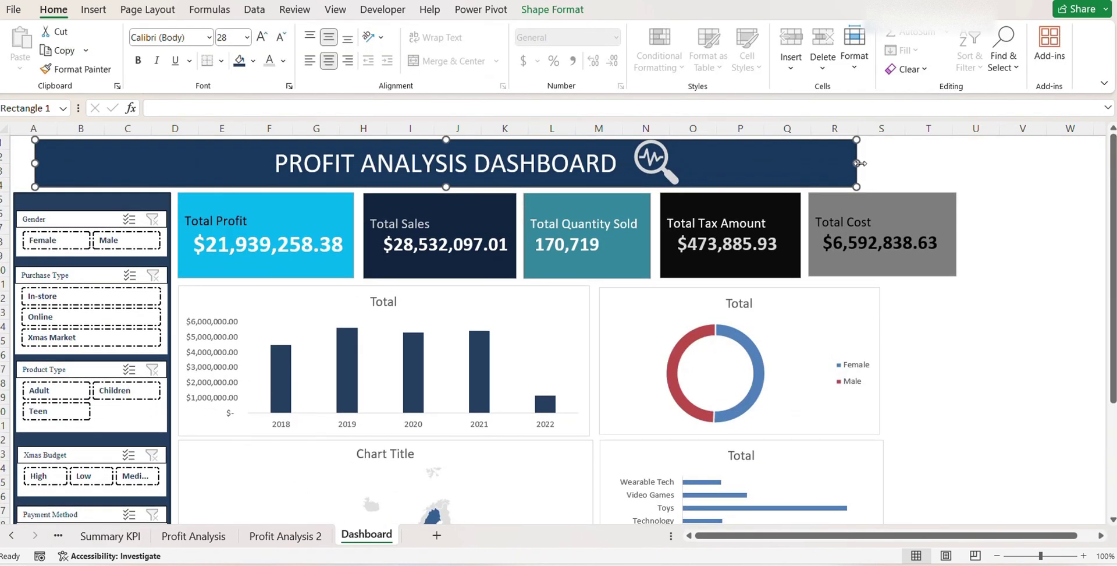
pyautogui.moveTo(858, 165); pyautogui.dragTo(1005, 157)
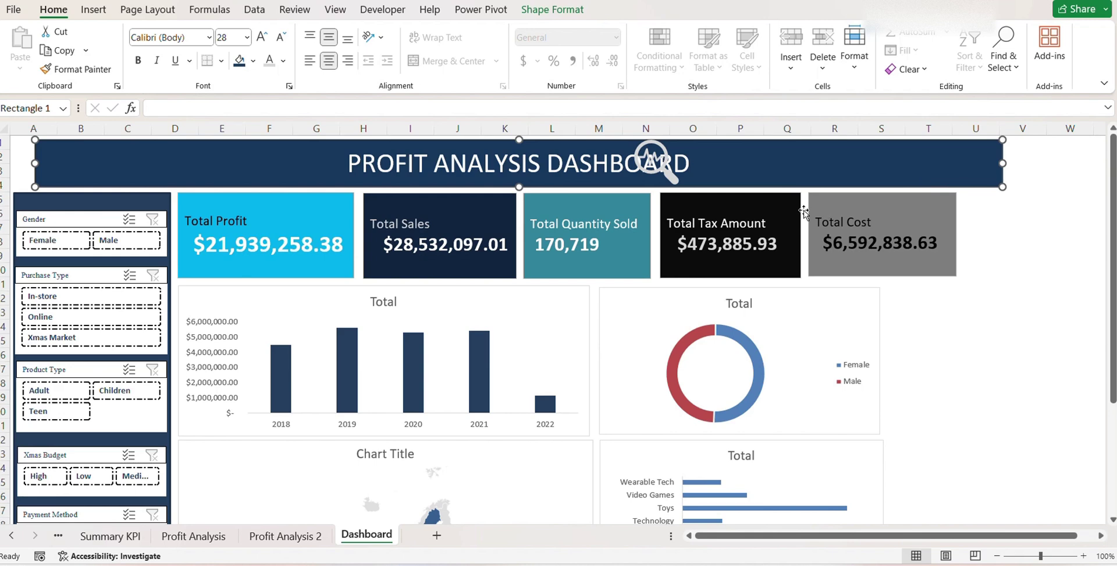
# Widen the gender donut chart to line up with the Total Cost card's outer edge and apply the blue monochromatic palette.
pyautogui.scroll(-1, 857, 242)
pyautogui.click(867, 294)
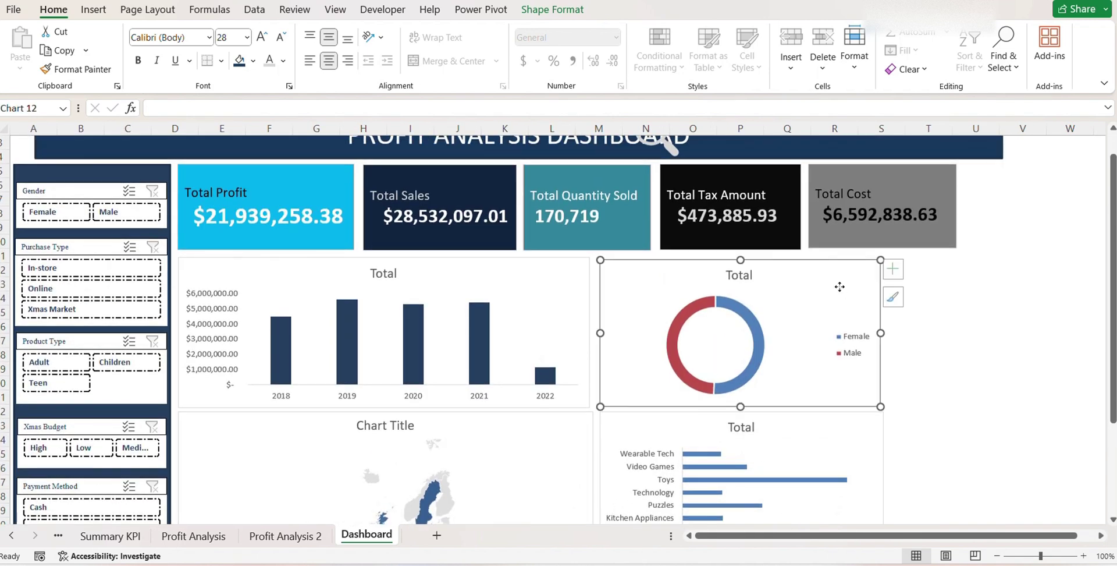
pyautogui.moveTo(881, 333); pyautogui.dragTo(958, 340)
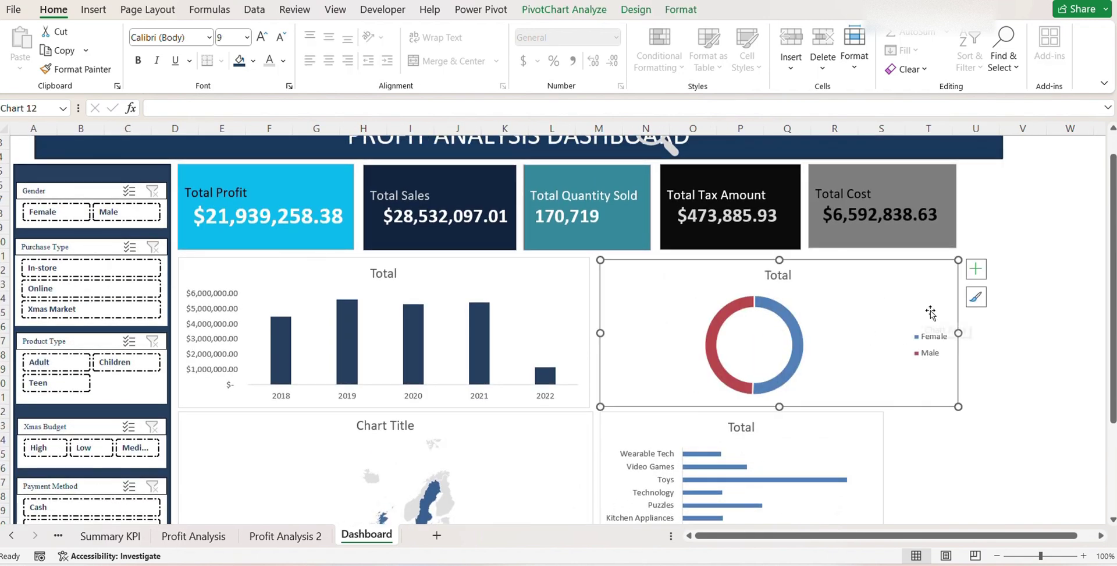
pyautogui.click(976, 297)
pyautogui.click(483, 284)
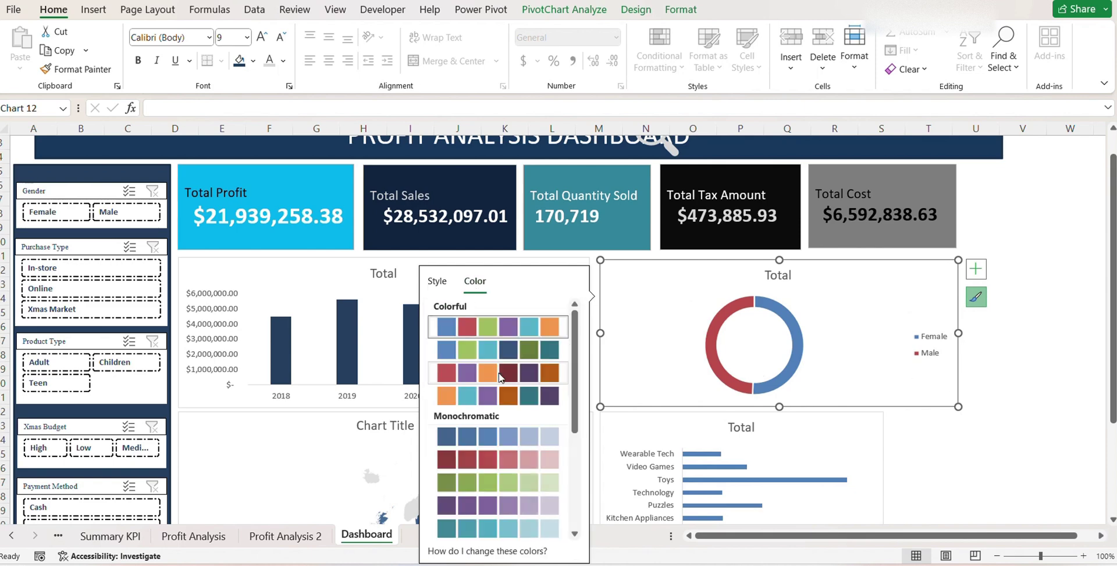
pyautogui.click(485, 449)
# Apply the blue monochromatic palette to the product category bar chart.
pyautogui.click(639, 444)
pyautogui.click(639, 444)
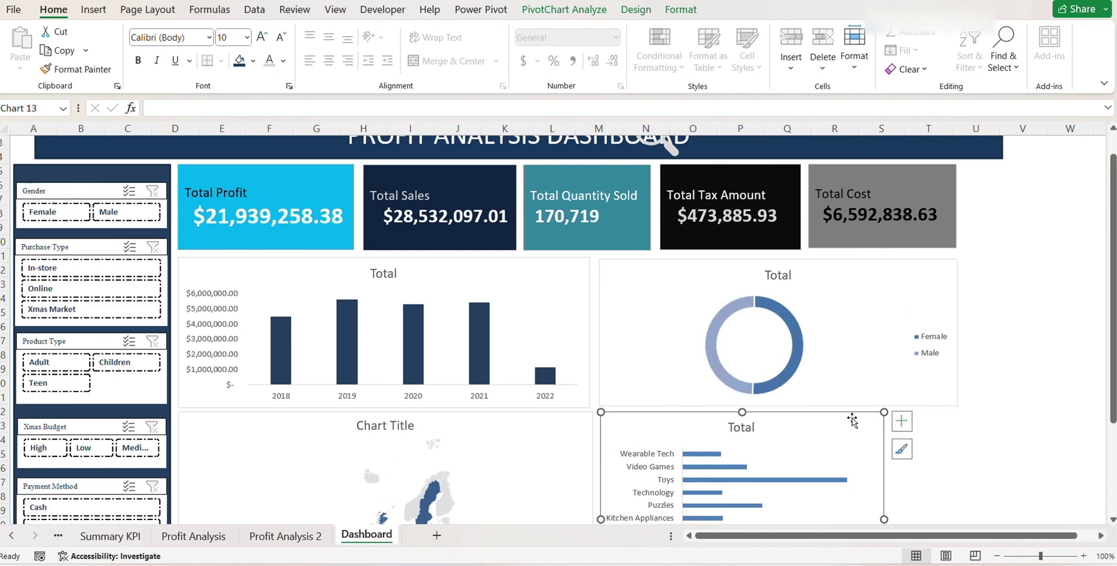
pyautogui.click(901, 449)
pyautogui.click(976, 282)
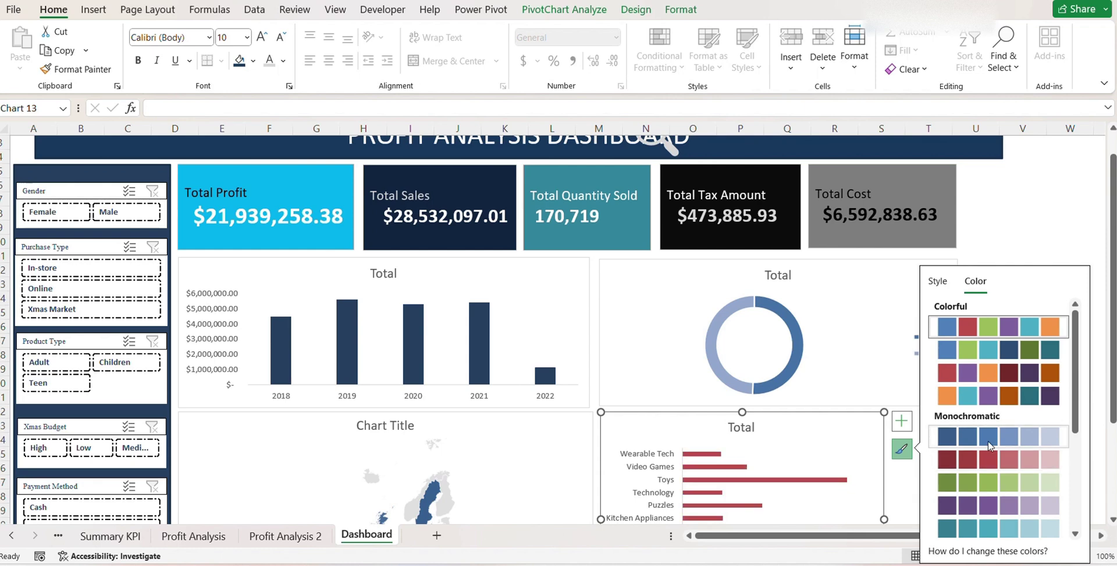
pyautogui.moveTo(1077, 415); pyautogui.dragTo(1091, 472)
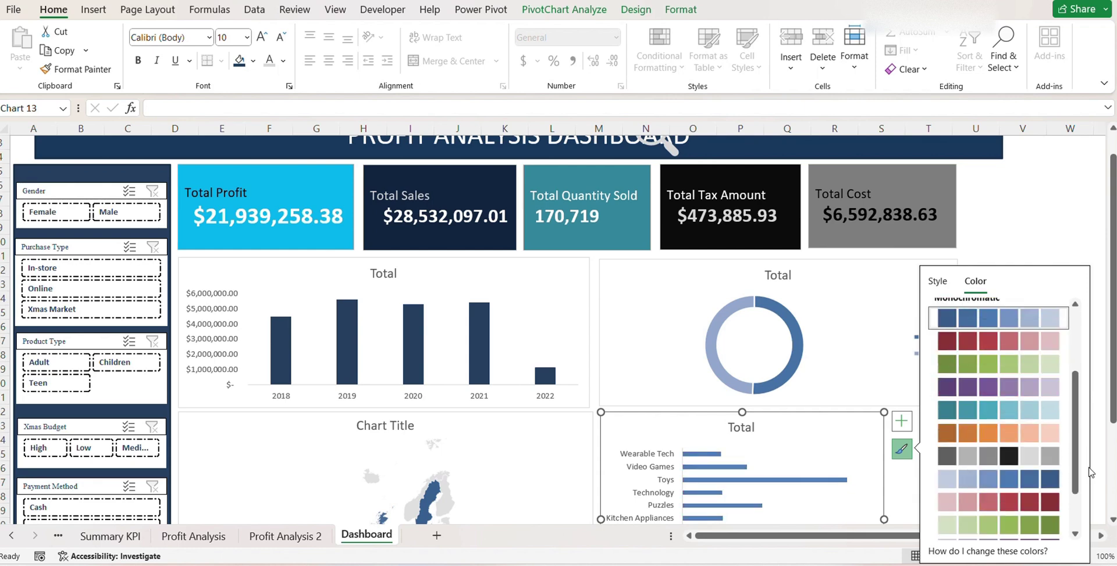
pyautogui.scroll(-4, 507, 419)
pyautogui.click(395, 265)
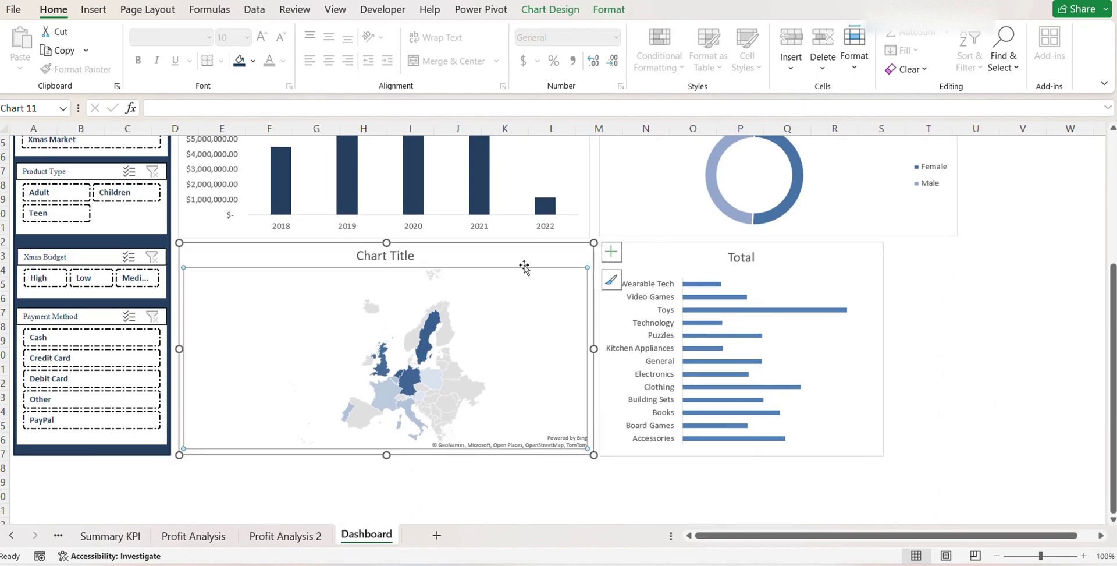
# Retitle the yearly column chart "Profit Trend Across Years".
pyautogui.scroll(4, 524, 267)
pyautogui.doubleClick(384, 273)
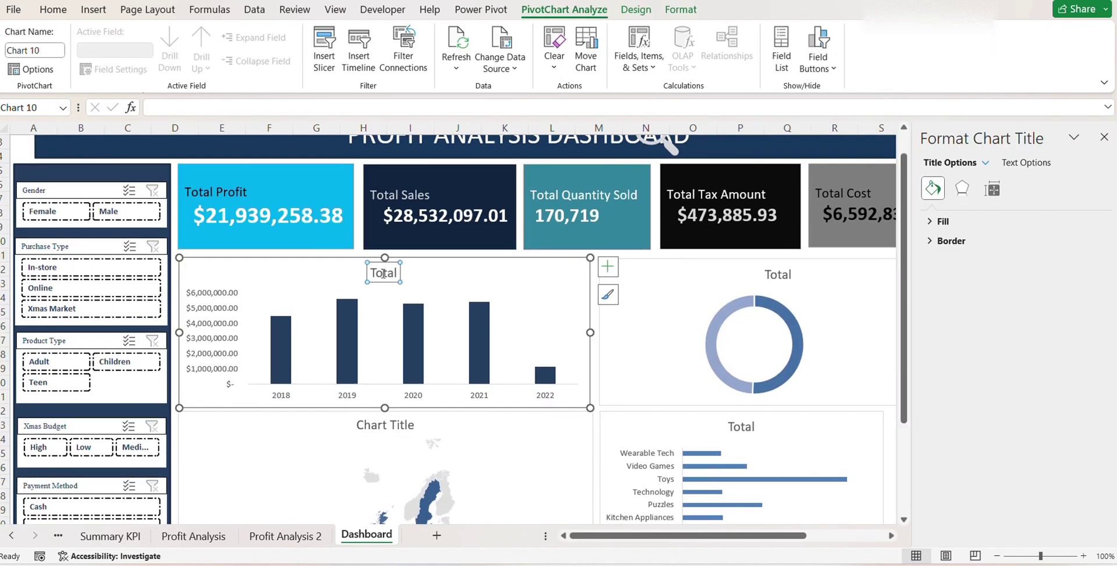
pyautogui.doubleClick(384, 273)
pyautogui.write('S')
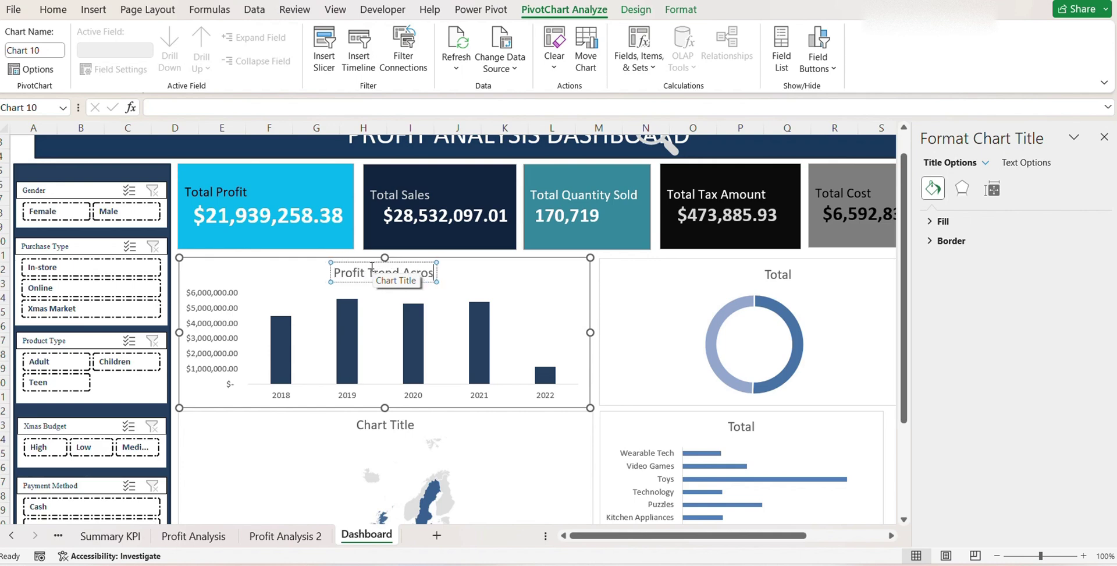
pyautogui.click(792, 275)
# Colour the title and both axes' labels of the Profit Trend Across Years chart dark blue.
pyautogui.click(363, 271)
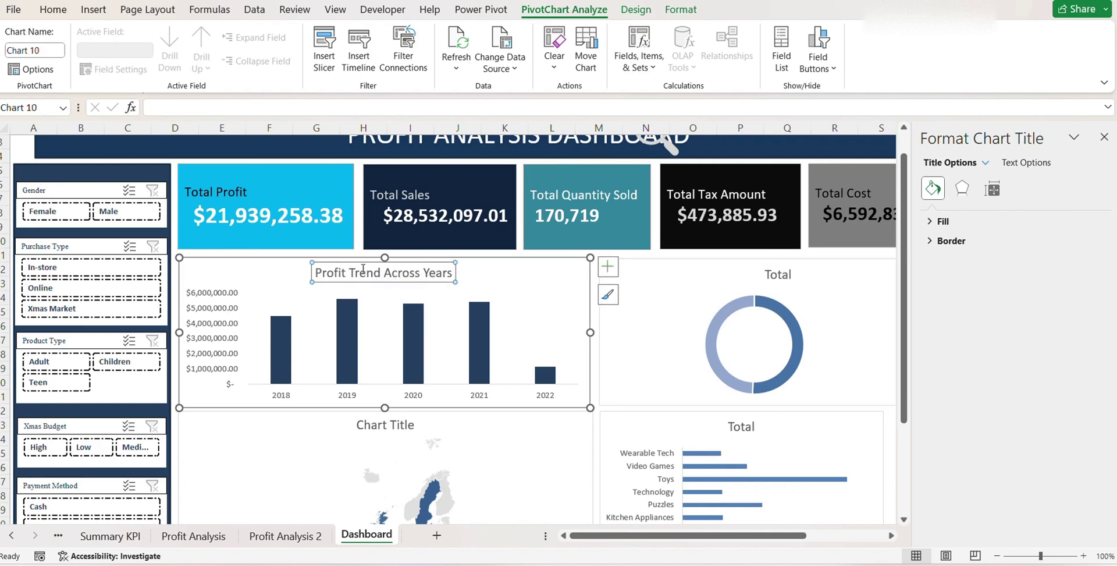
pyautogui.click(54, 10)
pyautogui.click(283, 60)
pyautogui.click(317, 178)
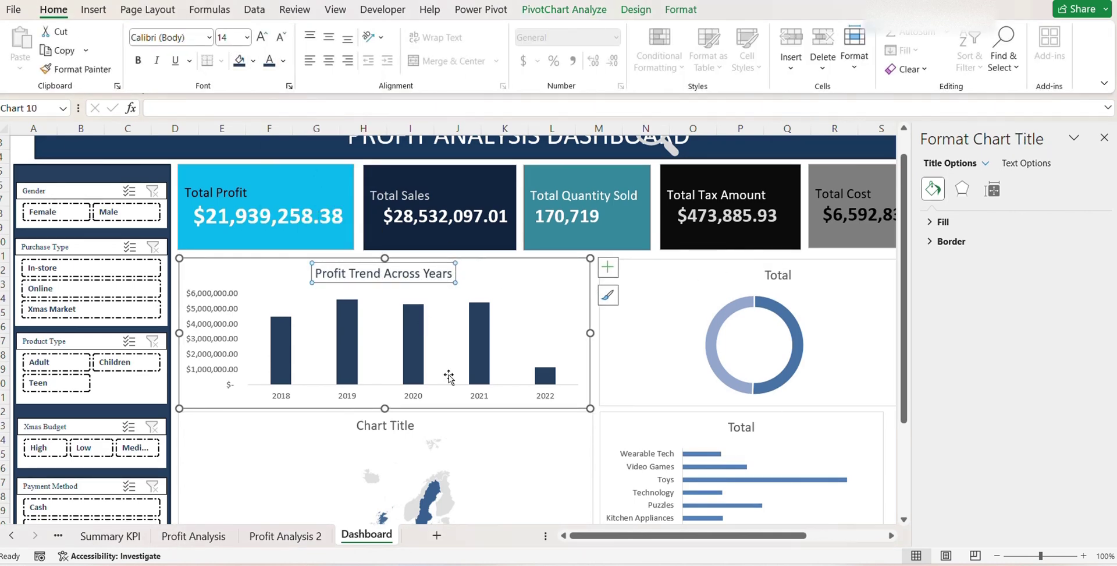
pyautogui.click(410, 400)
pyautogui.click(411, 399)
pyautogui.click(268, 60)
pyautogui.click(225, 324)
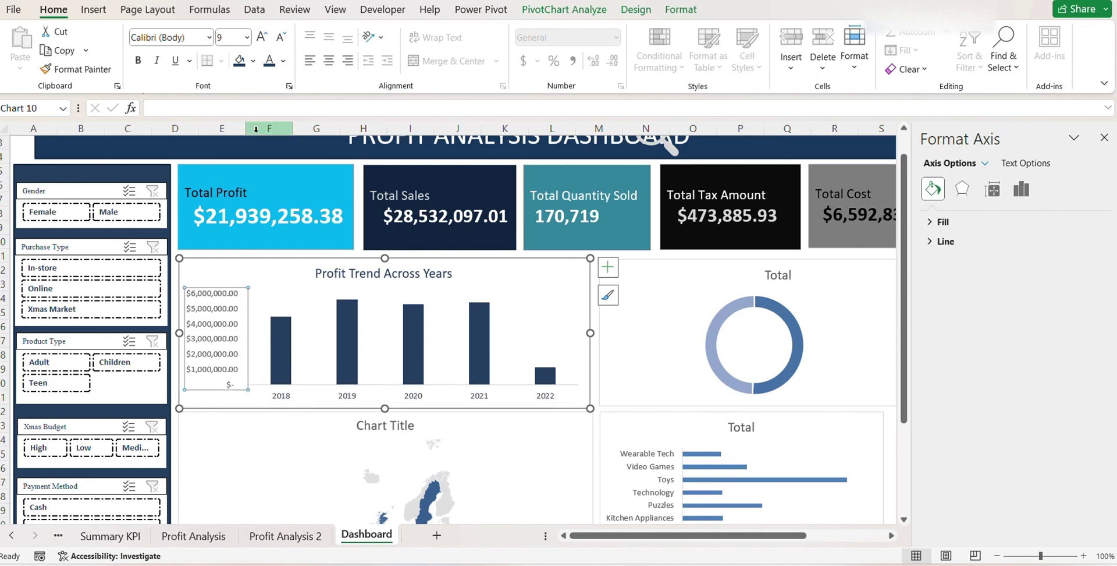
# Retitle the donut chart "Profit by Gender".
pyautogui.click(626, 348)
pyautogui.click(785, 276)
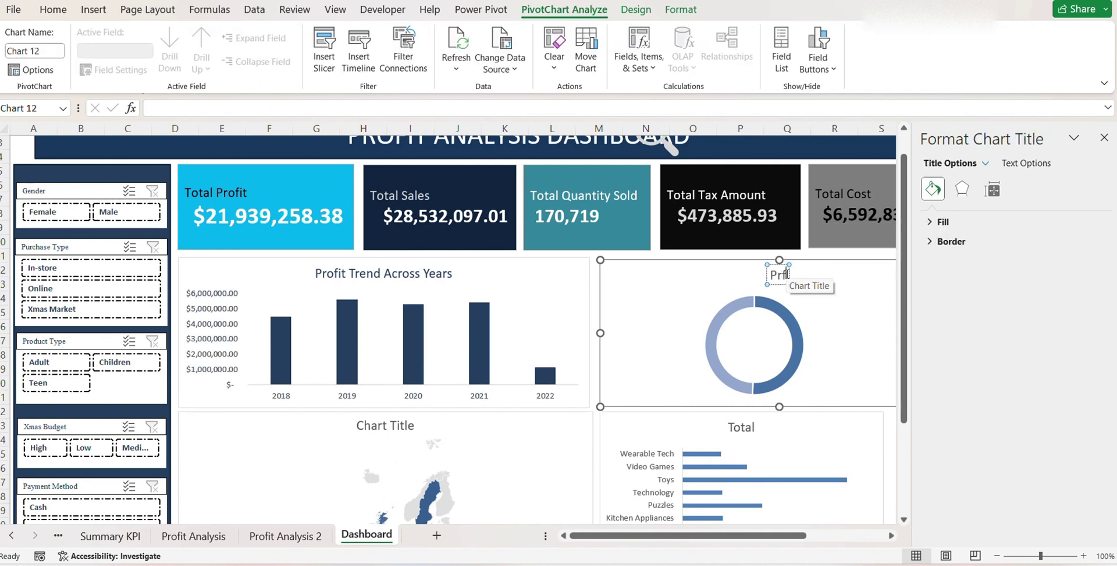
pyautogui.click(769, 288)
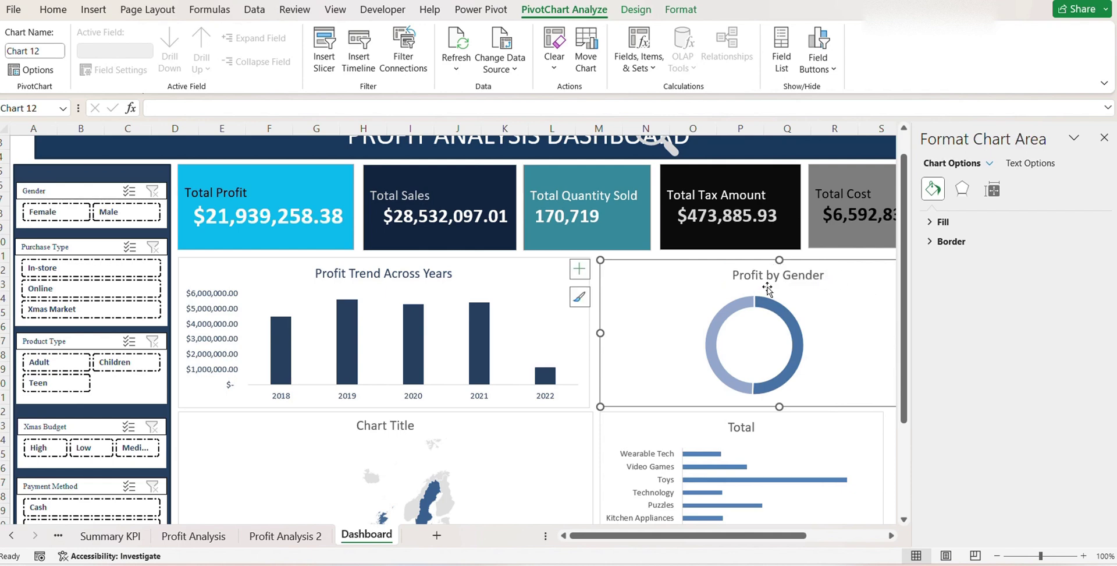
pyautogui.click(773, 279)
# Reduce the titles of the Profit Trend Across Years and Profit by Gender charts to 12 pt.
pyautogui.click(346, 279)
pyautogui.click(53, 9)
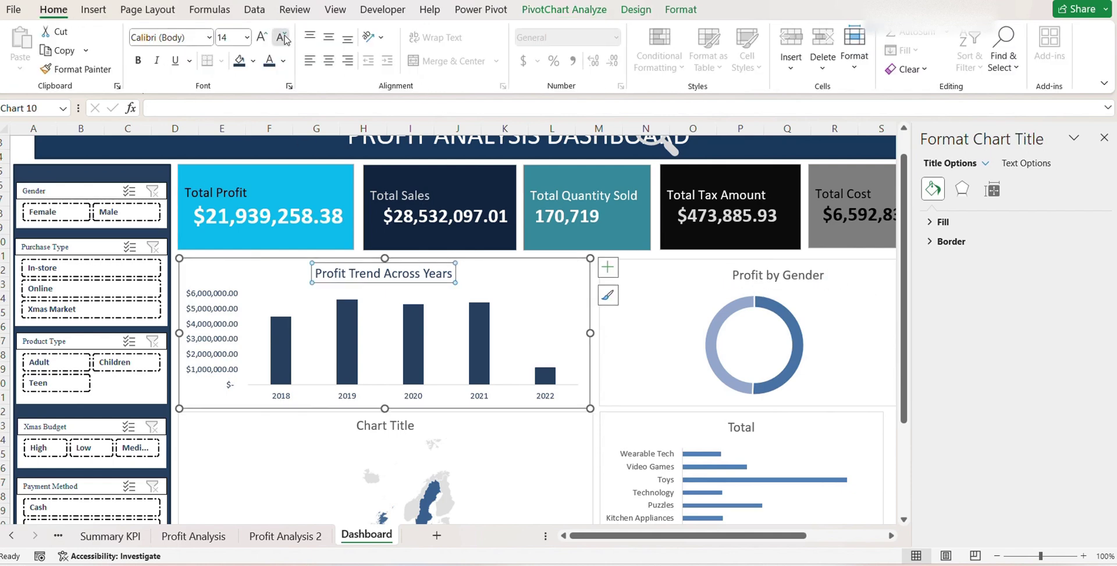
pyautogui.click(281, 37)
pyautogui.click(638, 323)
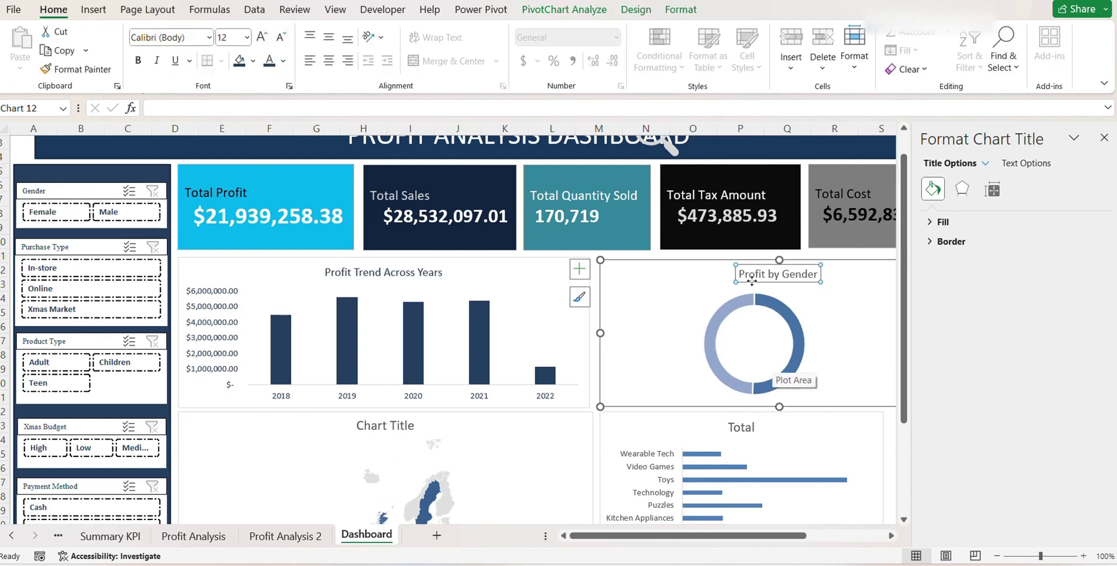
# Move the Profit by Gender legend between the title and the ring and reshape it into a single horizontal row.
pyautogui.hscroll(2, 885, 351)
pyautogui.click(835, 353)
pyautogui.moveTo(832, 354); pyautogui.dragTo(633, 298)
pyautogui.click(736, 319)
pyautogui.click(740, 317)
pyautogui.moveTo(747, 328); pyautogui.dragTo(696, 287)
pyautogui.click(657, 272)
pyautogui.click(658, 287)
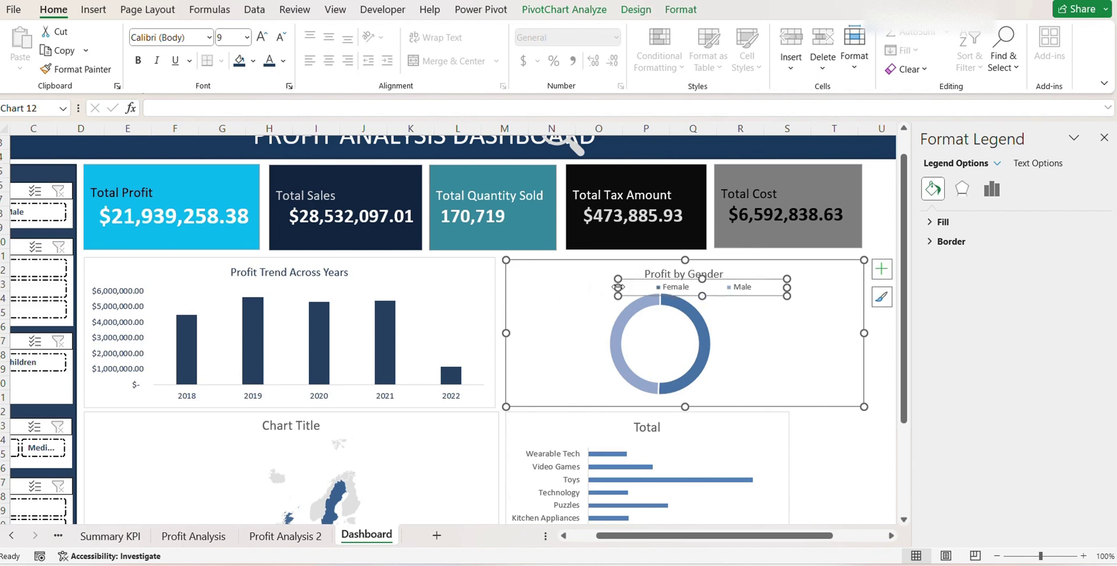
# Centre the ring in the Profit by Gender chart, and narrow and align the legend beneath the title.
pyautogui.click(634, 324)
pyautogui.moveTo(635, 324); pyautogui.dragTo(661, 325)
pyautogui.click(678, 287)
pyautogui.moveTo(678, 286)
pyautogui.mouseDown()
pyautogui.moveTo(634, 287)
pyautogui.moveTo(676, 277)
pyautogui.mouseUp()
pyautogui.click(646, 274)
pyautogui.click(636, 280)
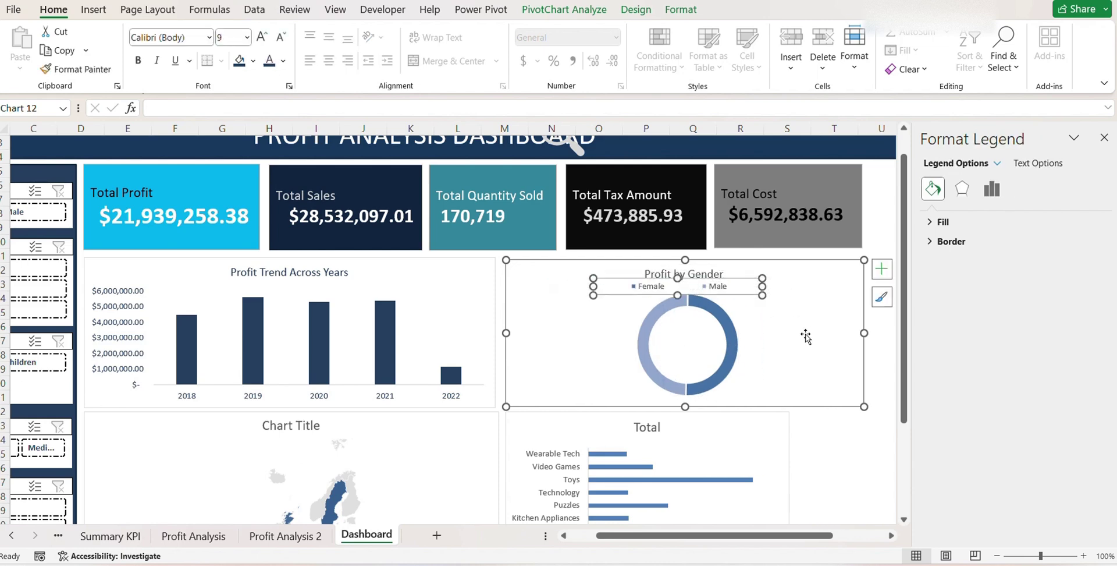
pyautogui.click(706, 278)
pyautogui.click(727, 289)
pyautogui.moveTo(763, 295); pyautogui.dragTo(738, 294)
pyautogui.click(794, 334)
# Retitle the bar chart "Profit by Product Category" and widen it to match the donut chart above.
pyautogui.scroll(-4, 673, 432)
pyautogui.click(652, 273)
pyautogui.doubleClick(652, 273)
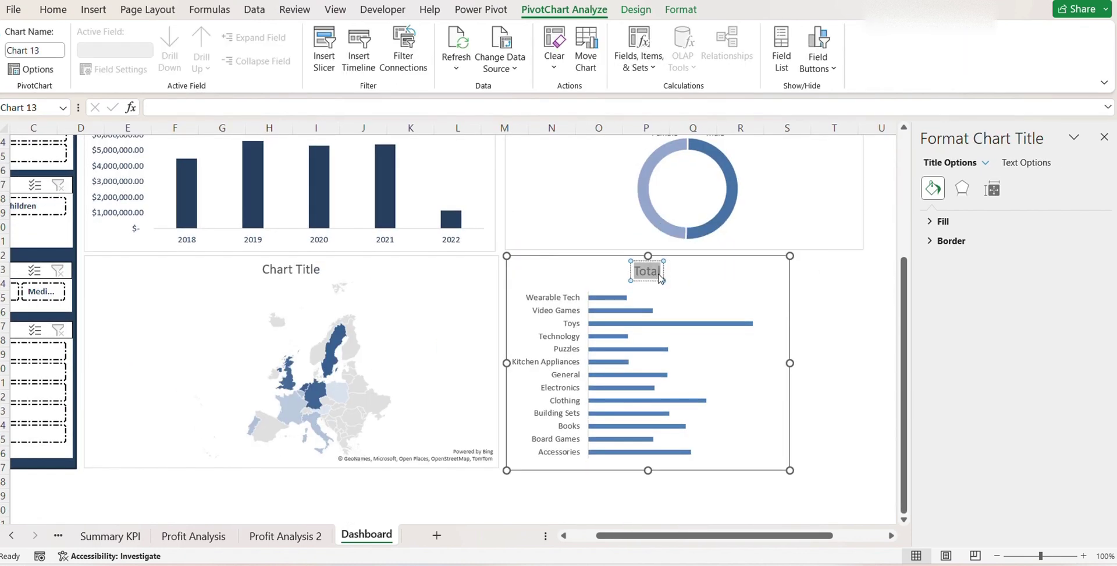
pyautogui.write('Profit by Produc')
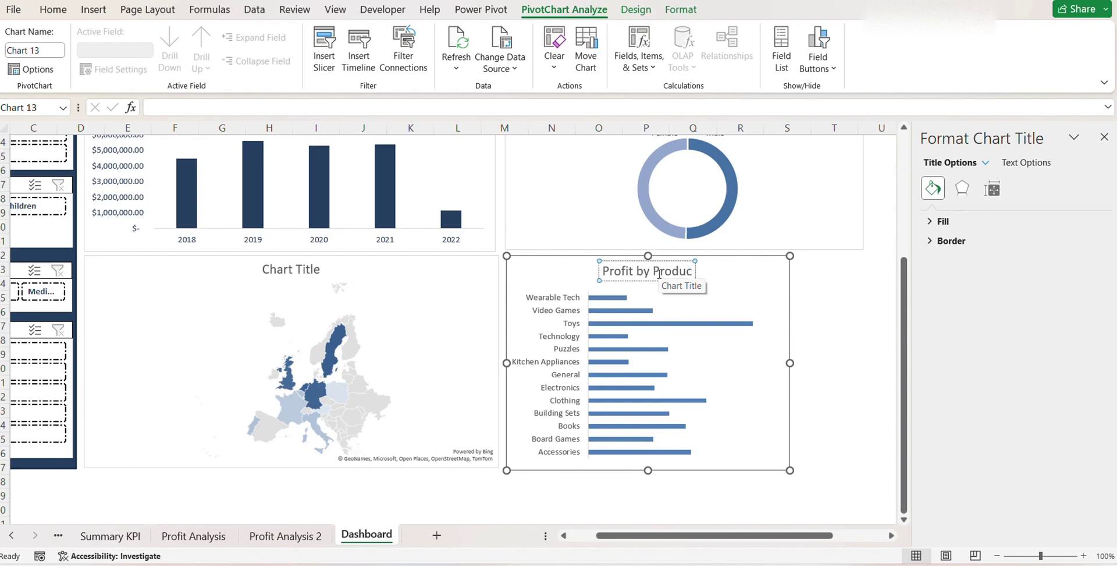
pyautogui.write('t Category')
pyautogui.moveTo(785, 362); pyautogui.dragTo(869, 362)
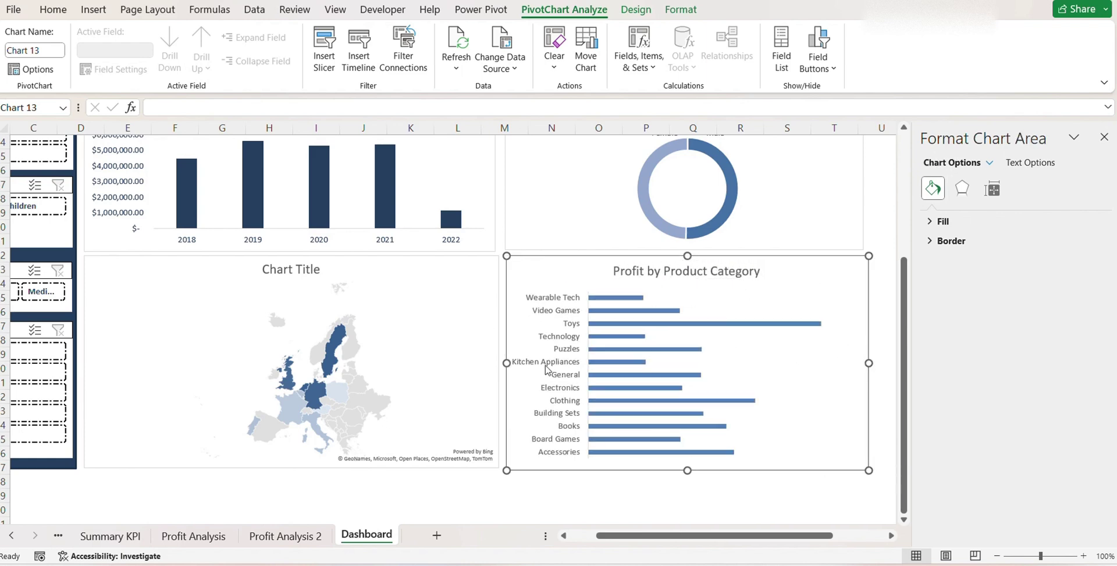
# Recolour the category labels, bars and title of the Profit by Product Category chart dark blue.
pyautogui.click(575, 354)
pyautogui.click(605, 273)
pyautogui.click(630, 271)
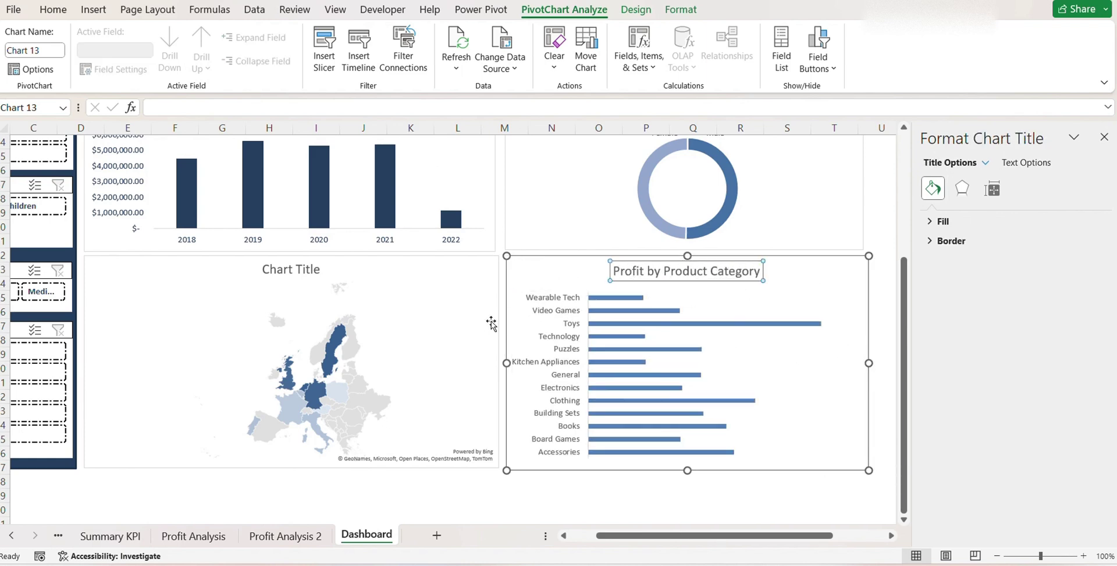
pyautogui.click(547, 332)
pyautogui.click(53, 9)
pyautogui.click(650, 325)
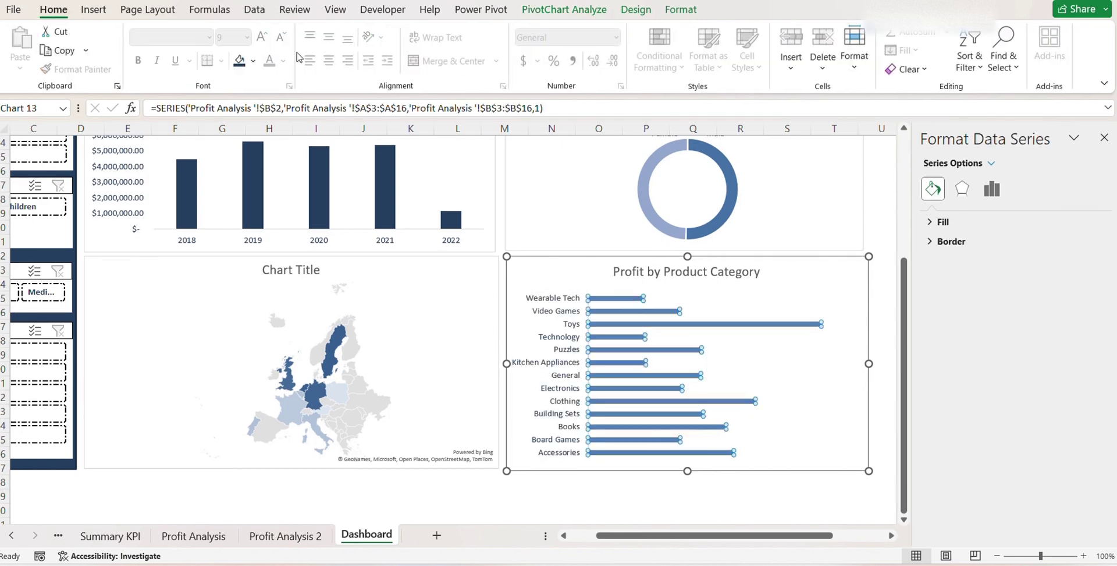
pyautogui.click(239, 61)
pyautogui.click(653, 271)
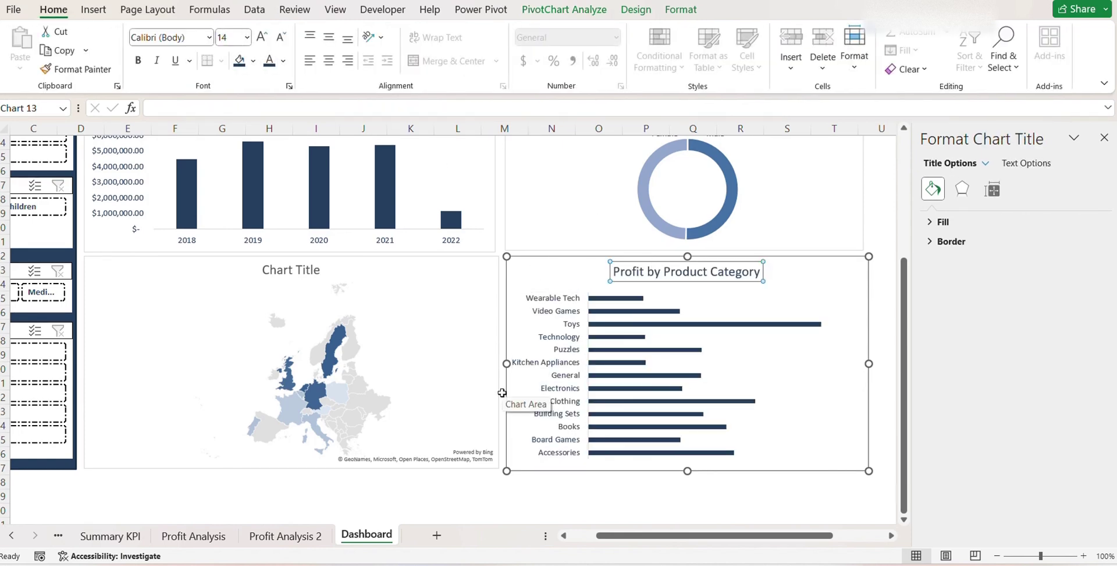
# Title the map chart "Profit by Country" and colour the title dark blue.
pyautogui.click(419, 344)
pyautogui.tripleClick(312, 272)
pyautogui.write('P')
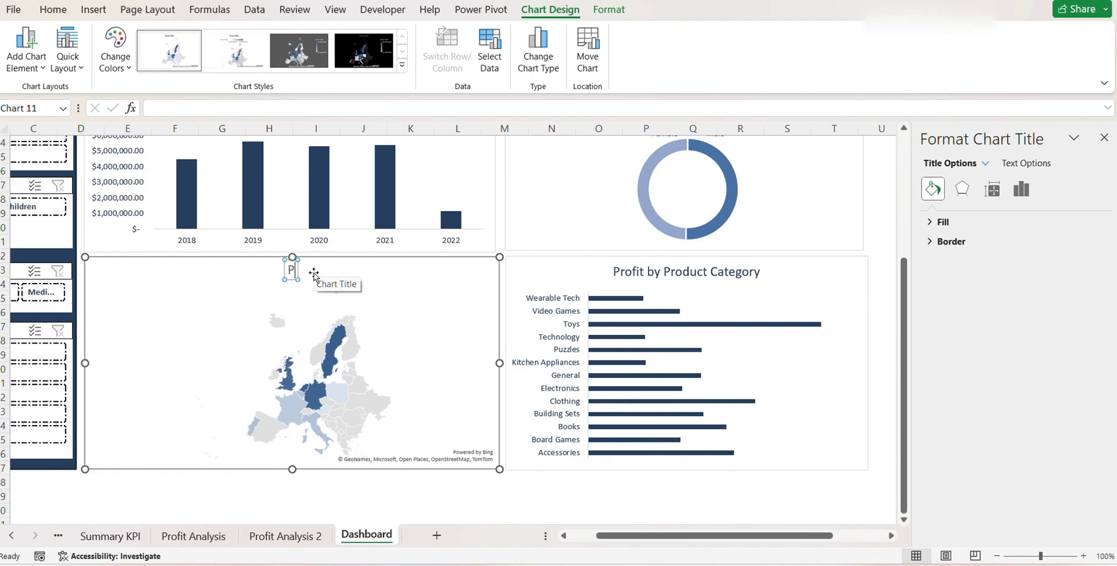
pyautogui.write('rofit by Country')
pyautogui.press('Escape')
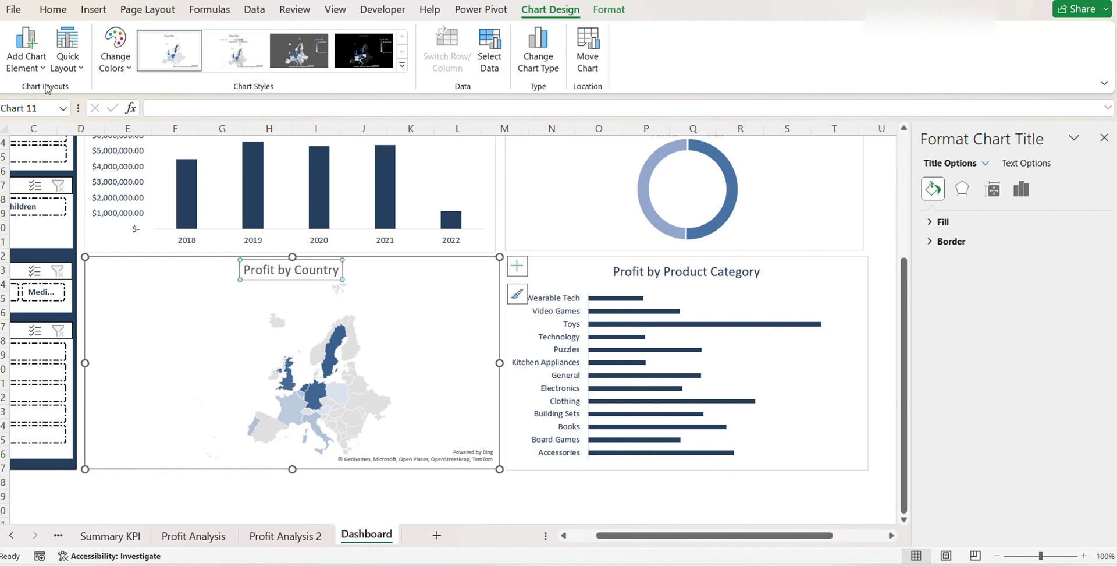
pyautogui.click(54, 10)
# Recolour the Profit by Gender chart title dark blue to match the other chart titles.
pyautogui.scroll(4, 267, 204)
pyautogui.hscroll(-2, 263, 326)
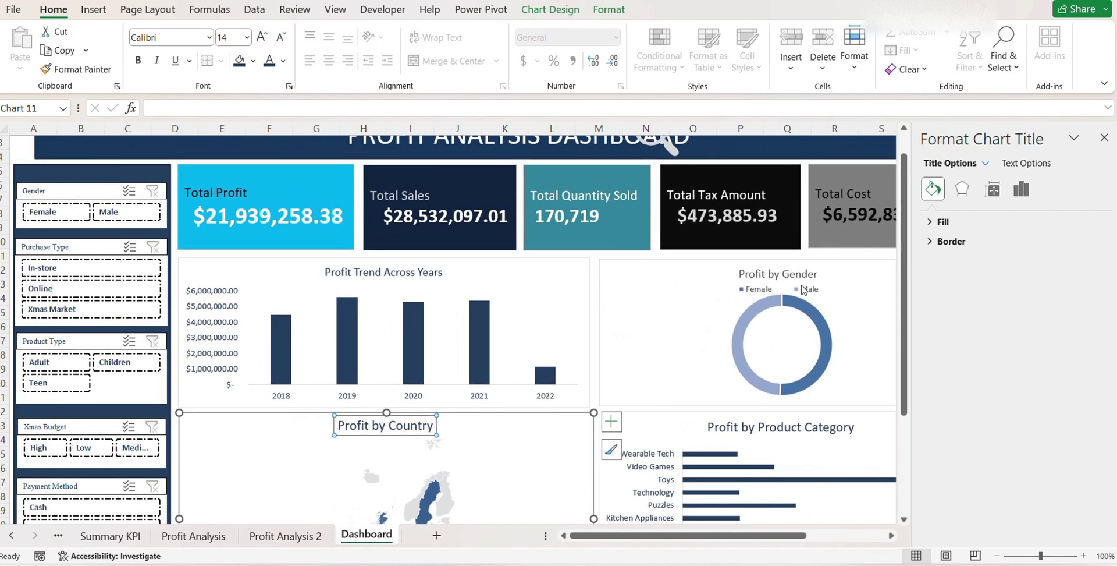
pyautogui.click(805, 291)
pyautogui.click(807, 271)
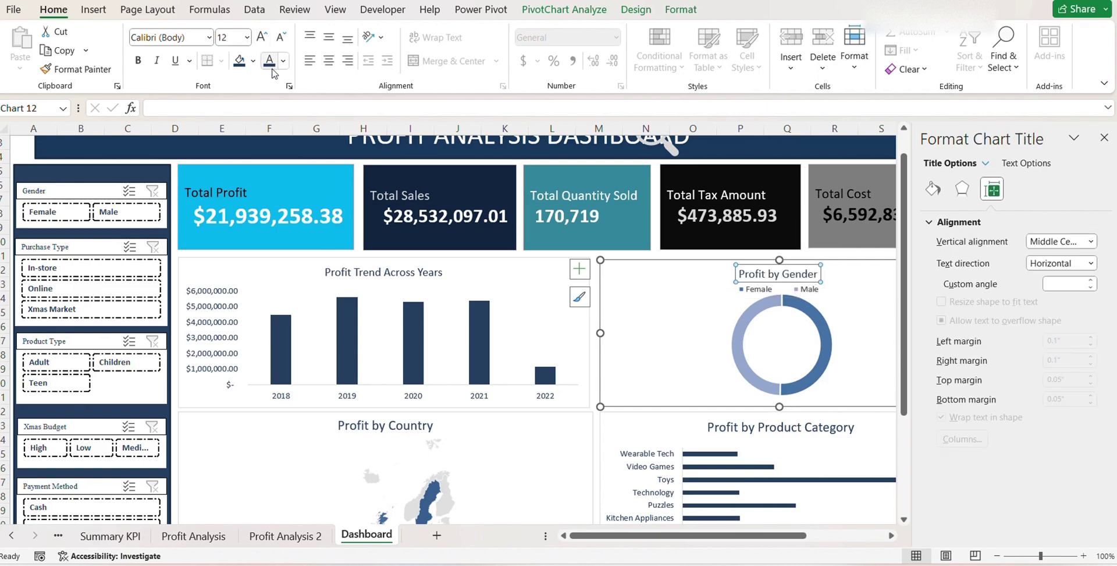
pyautogui.scroll(-3, 582, 262)
pyautogui.scroll(4, 582, 262)
# Close the formatting pane so the full width of the dashboard can be seen.
pyautogui.click(713, 178)
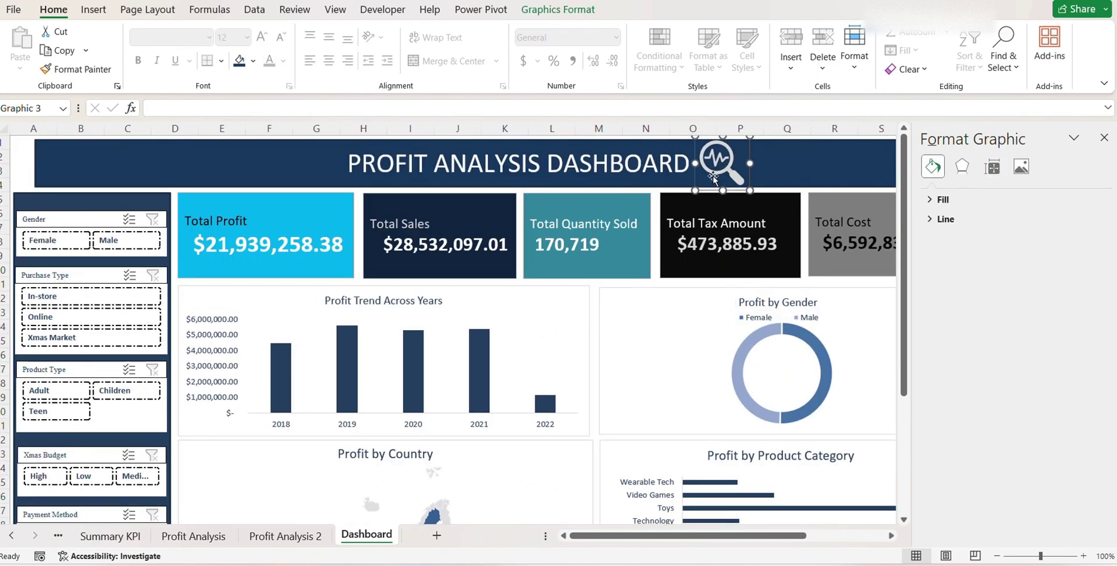
pyautogui.scroll(-4, 611, 232)
pyautogui.scroll(4, 611, 232)
pyautogui.click(1104, 138)
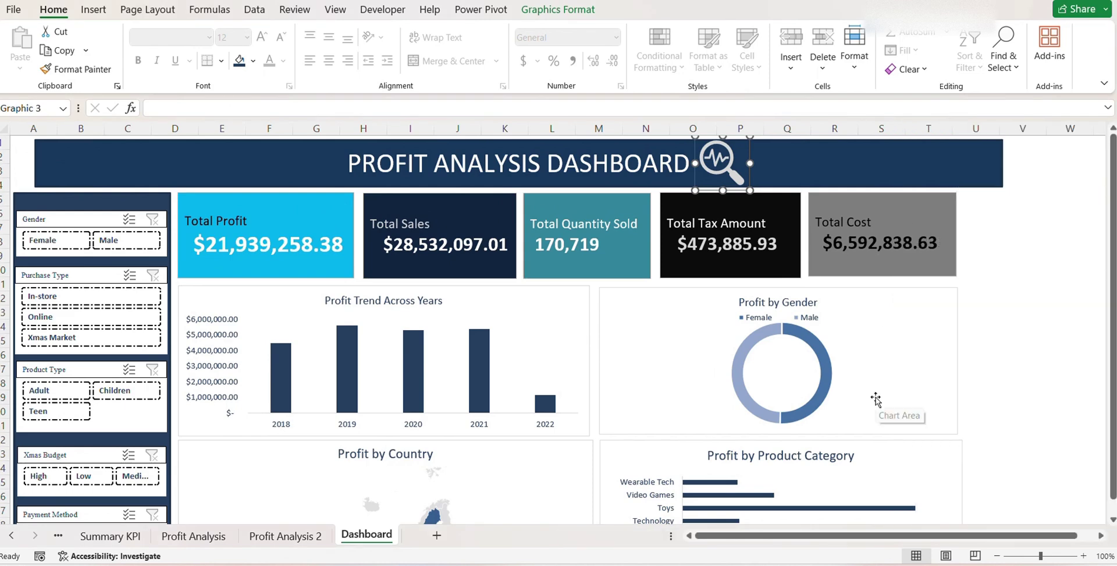
pyautogui.scroll(-1, 876, 399)
pyautogui.scroll(1, 876, 399)
# Open the stock icon library and select a bar-chart icon and the people-with-rising-arrow icon.
pyautogui.click(244, 229)
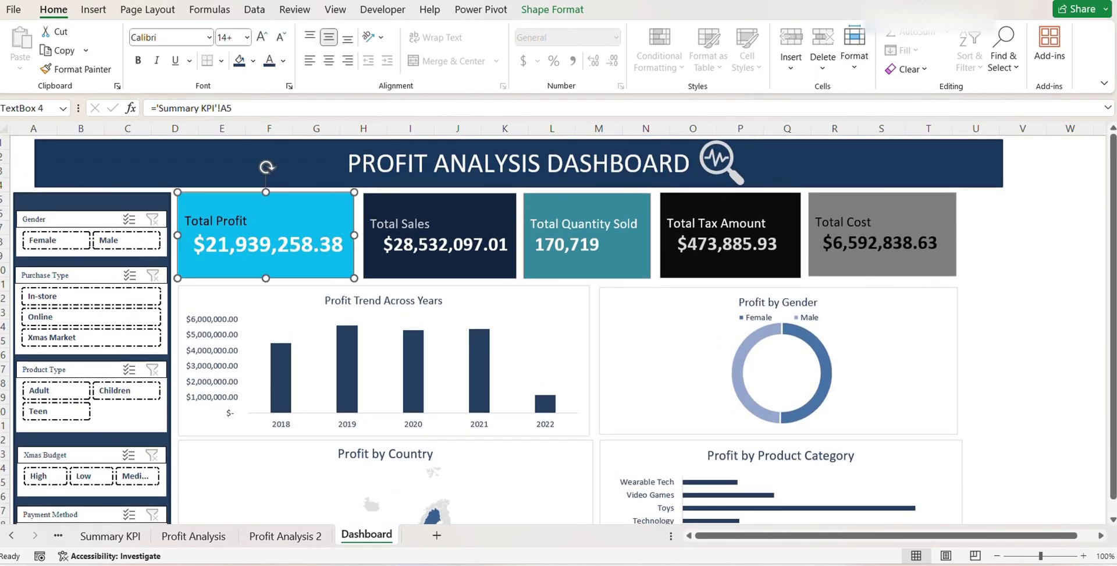
pyautogui.click(93, 10)
pyautogui.click(247, 48)
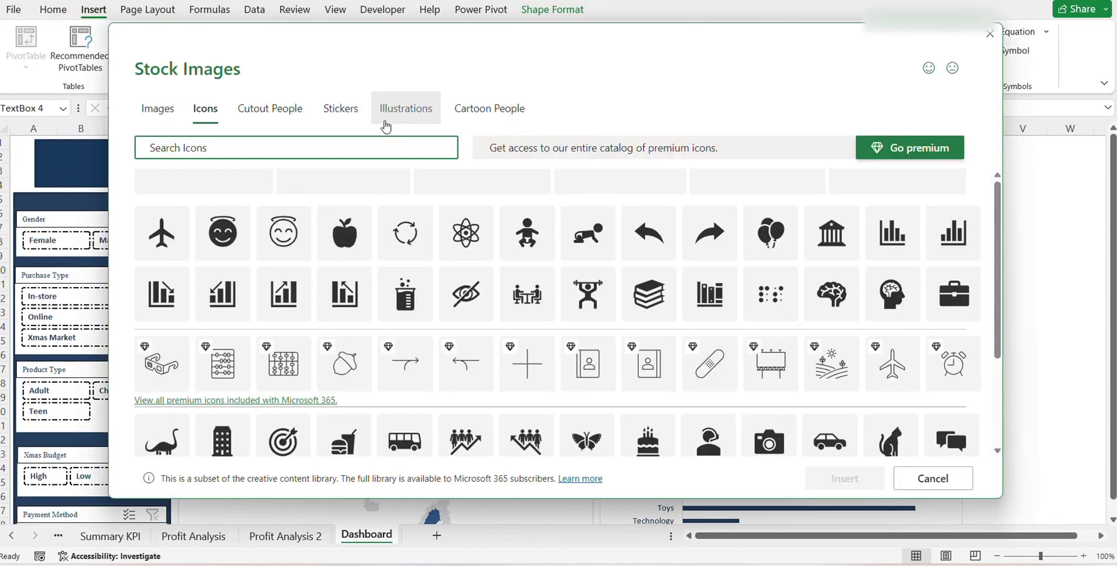
pyautogui.scroll(-1, 288, 298)
pyautogui.click(283, 274)
pyautogui.click(283, 274)
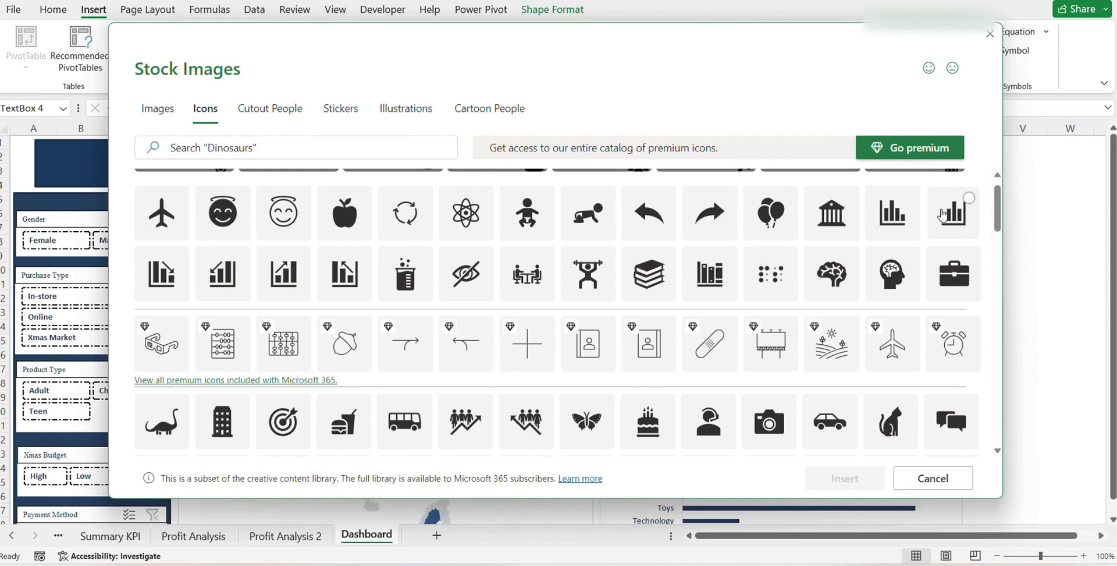
pyautogui.click(953, 213)
pyautogui.scroll(-3, 769, 337)
pyautogui.scroll(1, 769, 336)
pyautogui.scroll(-2, 768, 336)
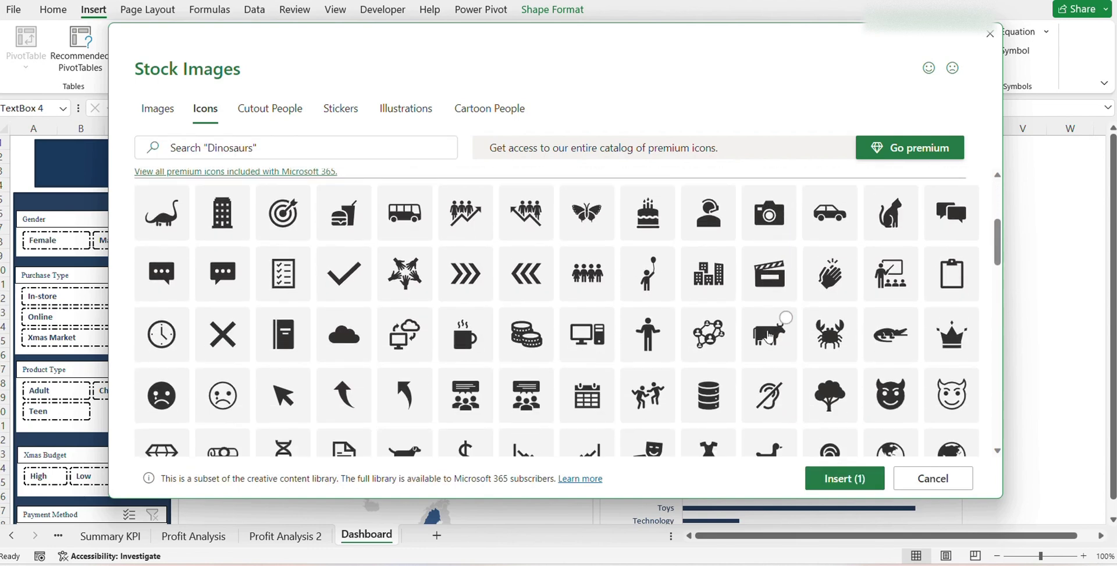
pyautogui.click(472, 204)
# Add the man-and-woman icon to the selection and insert the three chosen icons into the dashboard.
pyautogui.scroll(-3, 471, 205)
pyautogui.click(270, 108)
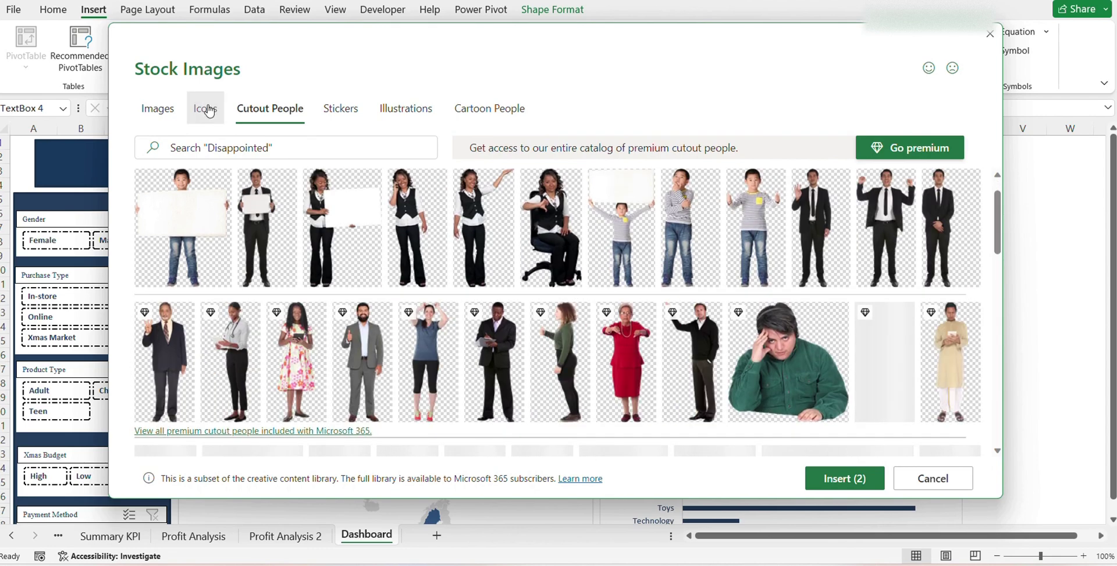
pyautogui.click(406, 108)
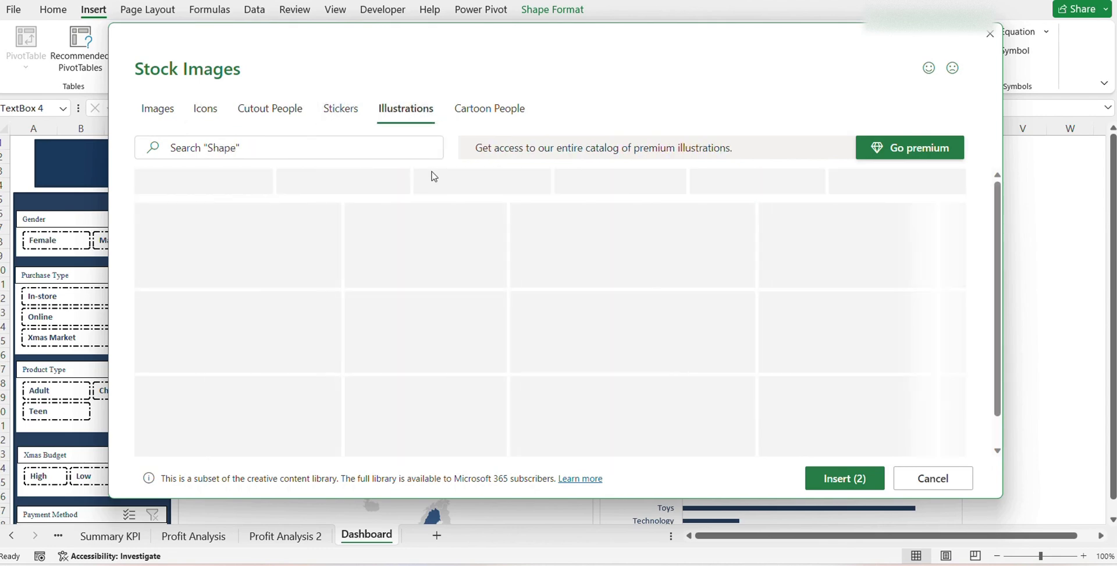
pyautogui.click(205, 108)
pyautogui.scroll(-6, 602, 398)
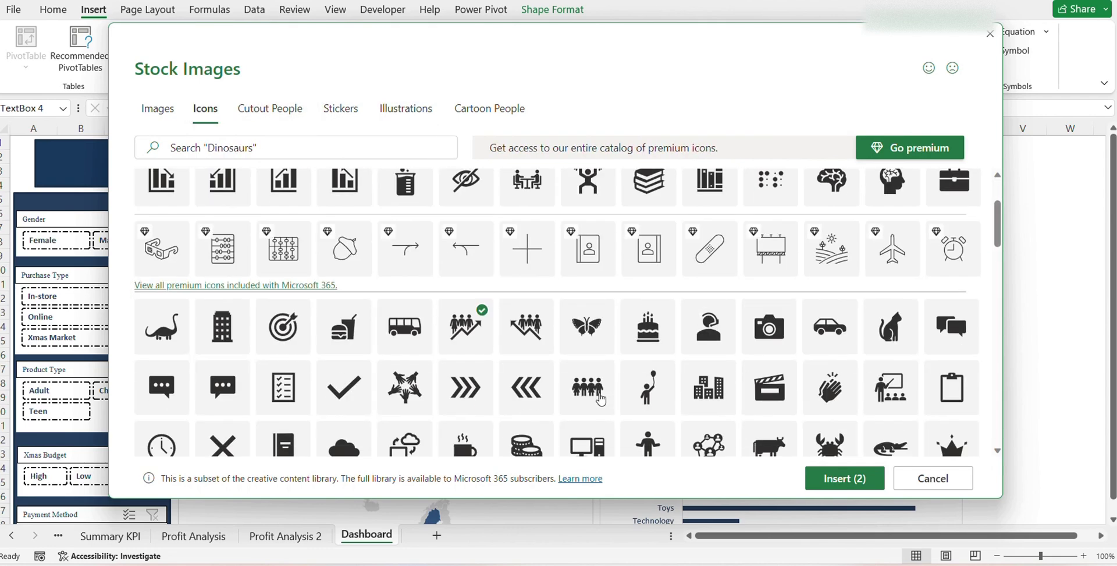
pyautogui.scroll(-5, 602, 398)
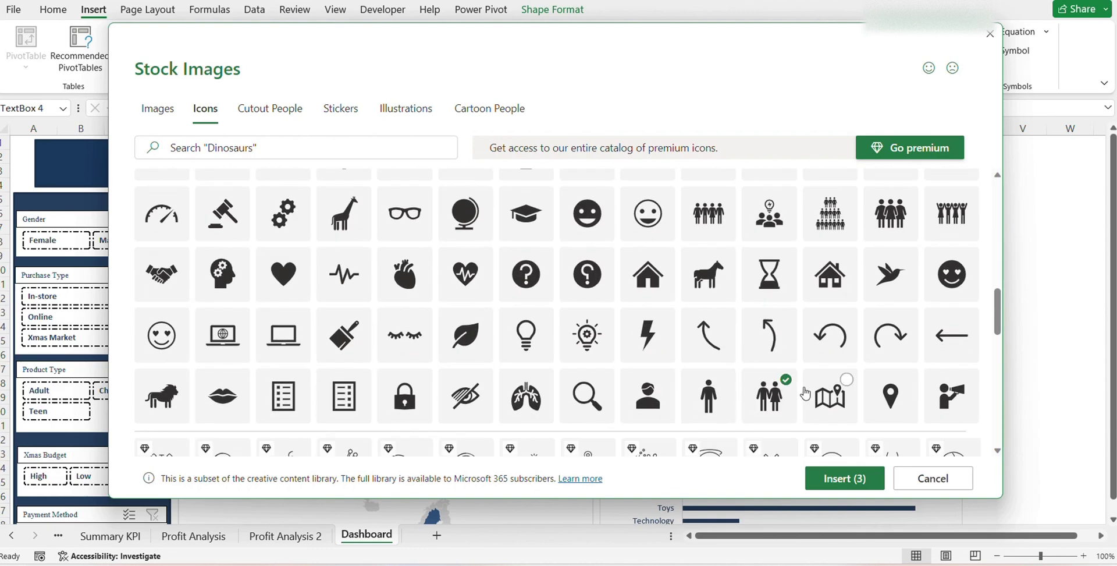
pyautogui.click(845, 478)
# Place the man-and-woman icon inside the Profit by Gender ring and the people-with-arrow icon in the Total Profit card's upper right corner.
pyautogui.click(931, 407)
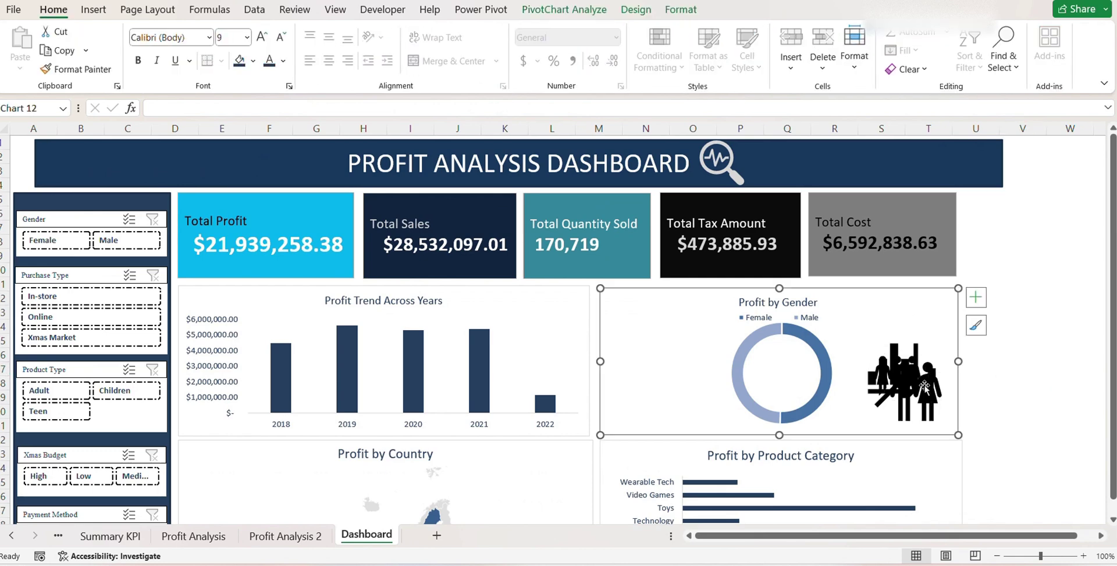
pyautogui.moveTo(935, 379); pyautogui.dragTo(790, 368)
pyautogui.click(1023, 387)
pyautogui.click(902, 372)
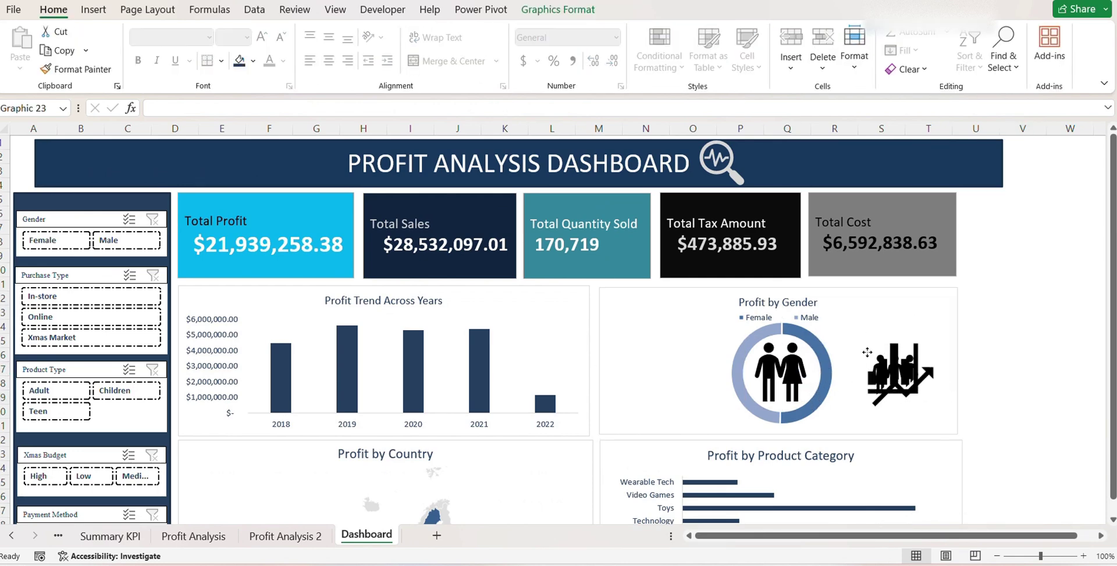
pyautogui.moveTo(903, 373); pyautogui.dragTo(329, 224)
# Delete the spare bar-chart icon and place the magnifier icon directly beside the dashboard title.
pyautogui.moveTo(894, 367); pyautogui.dragTo(743, 169)
pyautogui.click(792, 168)
pyautogui.press('Delete')
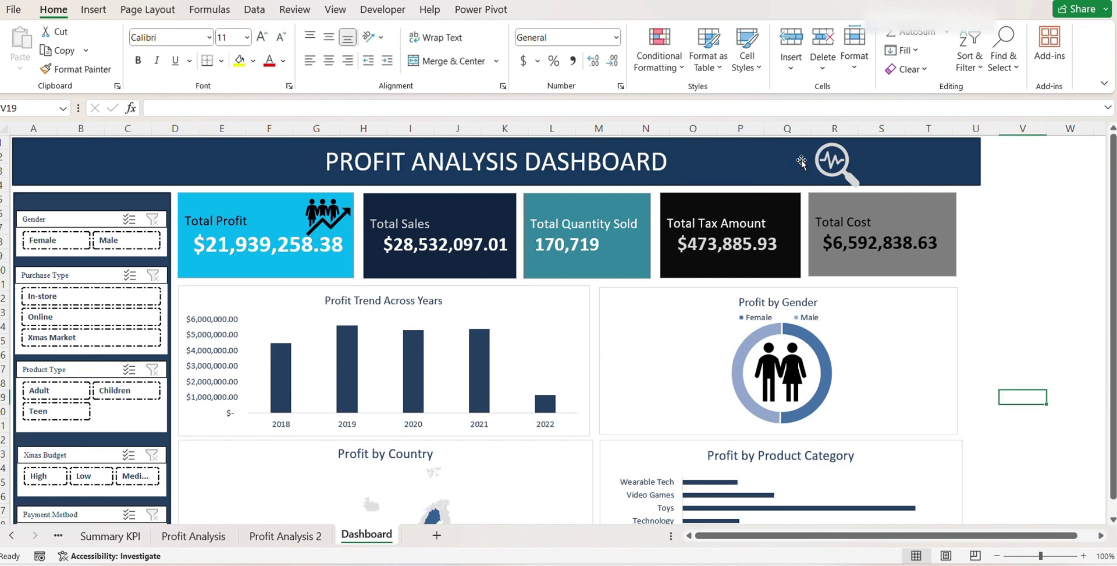
pyautogui.click(823, 161)
pyautogui.moveTo(823, 161); pyautogui.dragTo(693, 165)
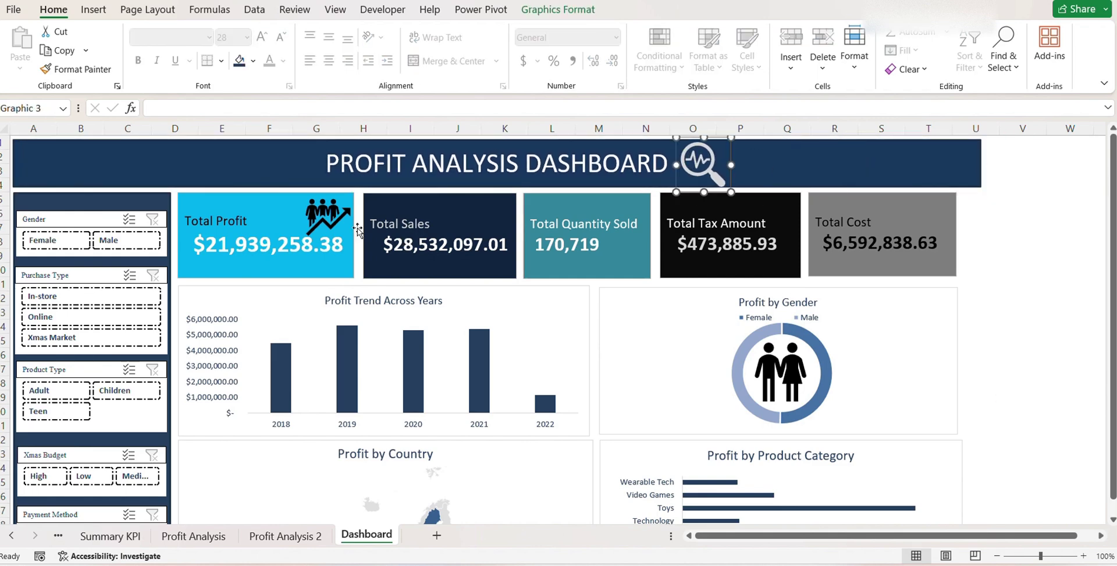
# Fill the people-with-arrow icon in the Total Profit card with light grey.
pyautogui.click(336, 216)
pyautogui.click(253, 60)
pyautogui.click(239, 99)
# Fill the man-and-woman icon inside the Profit by Gender ring with light grey.
pyautogui.click(780, 384)
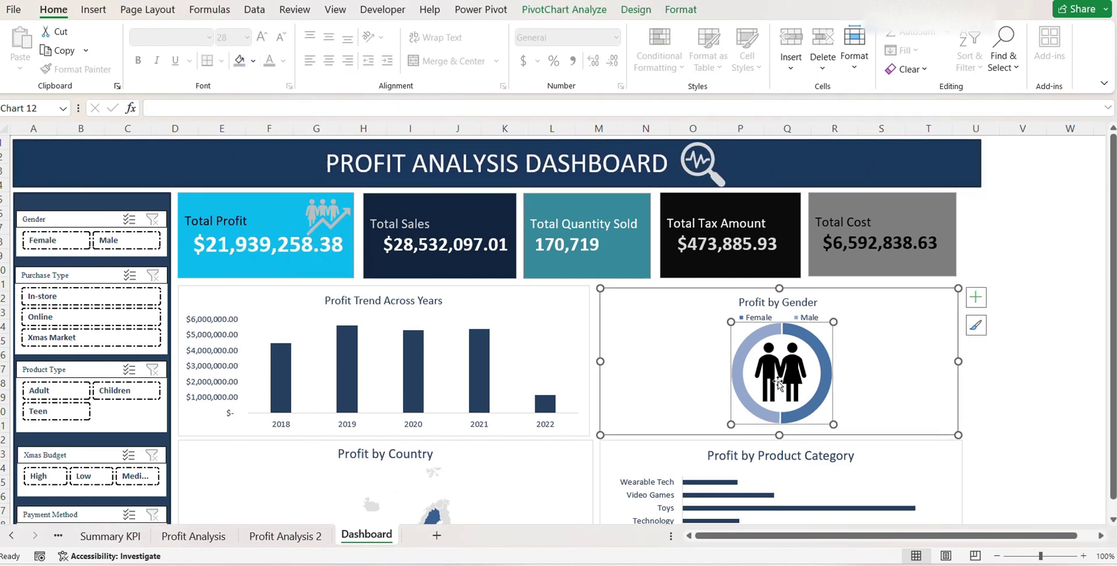
pyautogui.click(780, 384)
pyautogui.click(239, 60)
pyautogui.click(1069, 424)
pyautogui.scroll(-1, 768, 326)
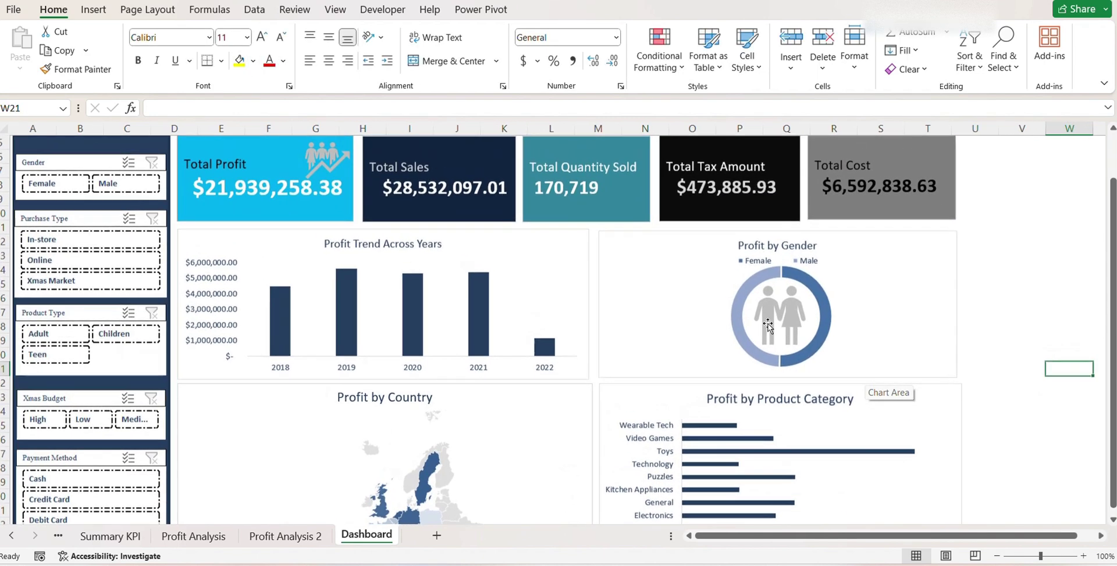
# Recolour the man-and-woman icon inside the Profit by Gender ring dark blue.
pyautogui.click(768, 326)
pyautogui.click(253, 61)
pyautogui.click(321, 220)
pyautogui.click(1069, 326)
# Zoom the dashboard sheet out to 90%.
pyautogui.scroll(-2, 980, 345)
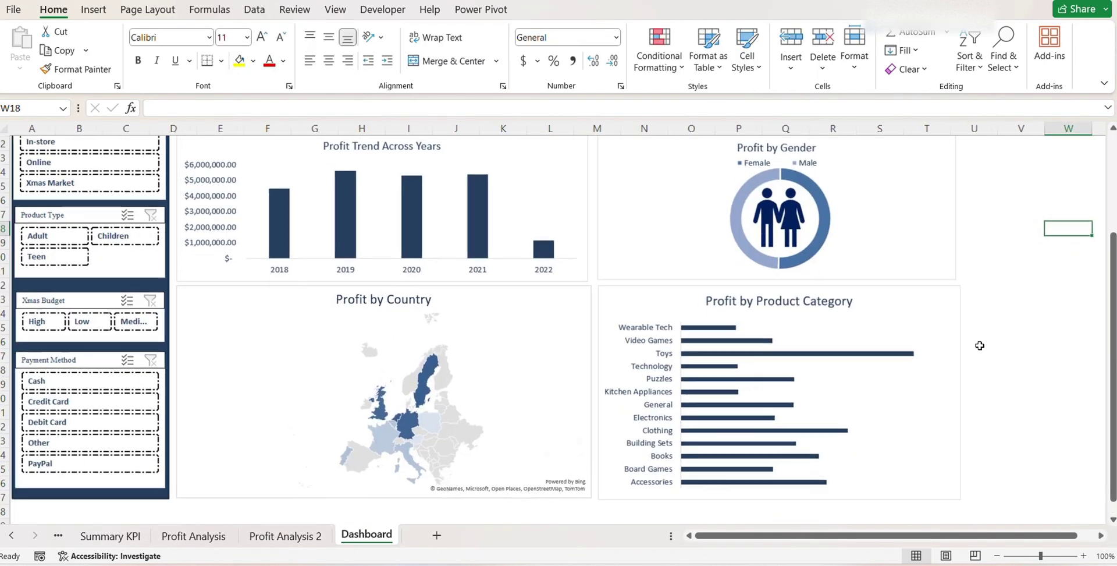
pyautogui.scroll(2, 980, 346)
pyautogui.scroll(-1, 980, 345)
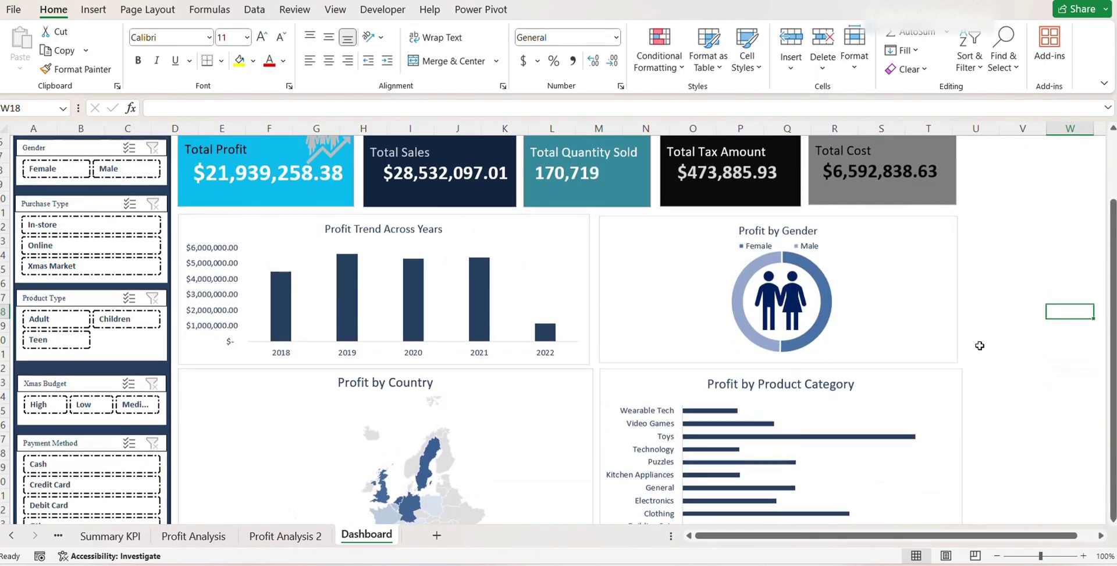
pyautogui.click(1000, 554)
pyautogui.scroll(1, 920, 344)
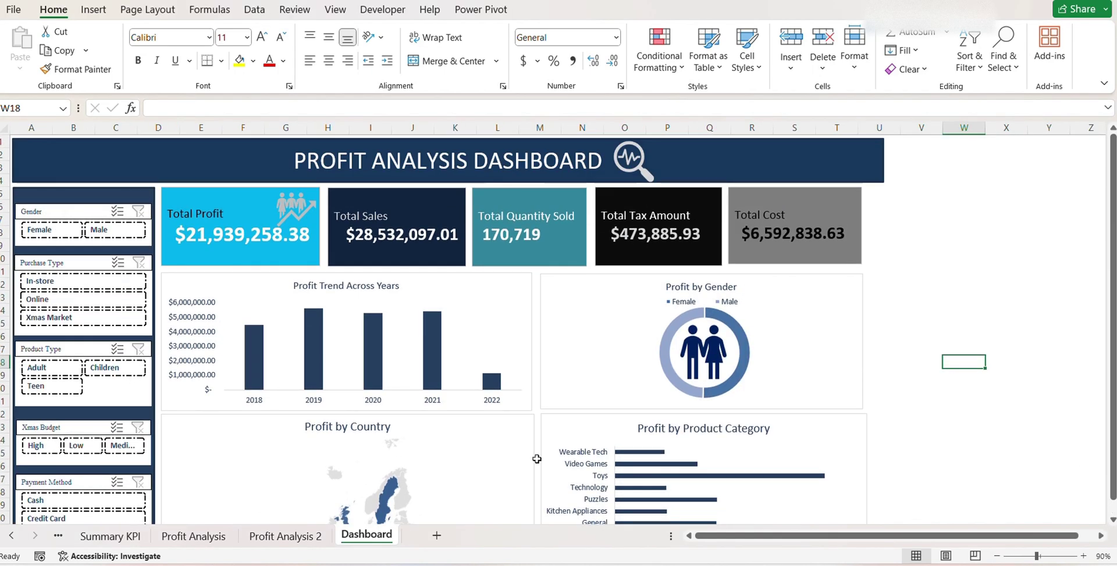
# Connect the Gender slicer to all listed PivotTables on the Profit Analysis and Summary KPI sheets.
pyautogui.click(94, 273)
pyautogui.click(533, 10)
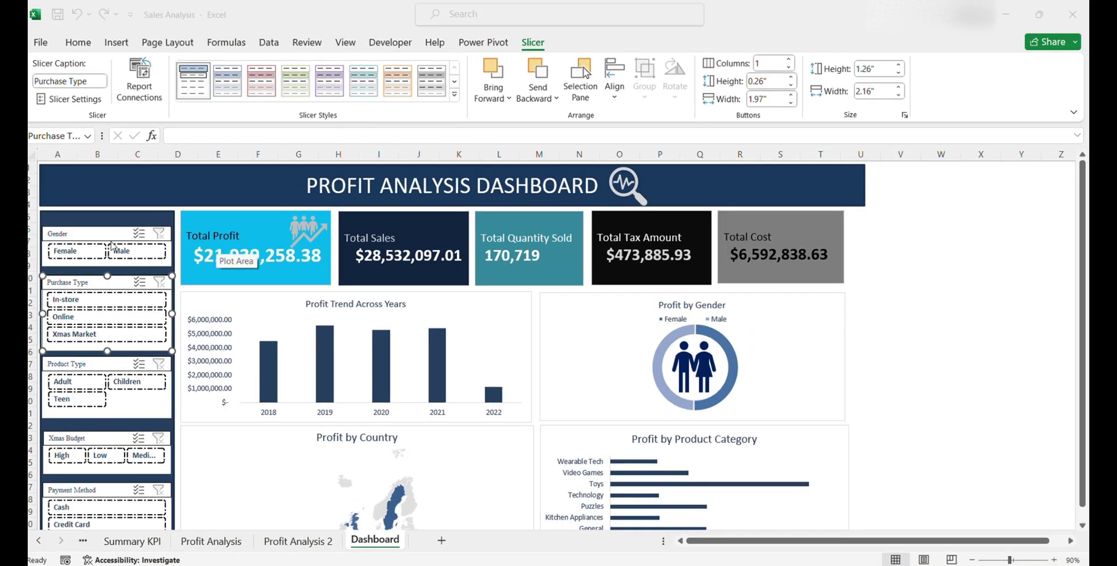
pyautogui.click(114, 237)
pyautogui.click(139, 87)
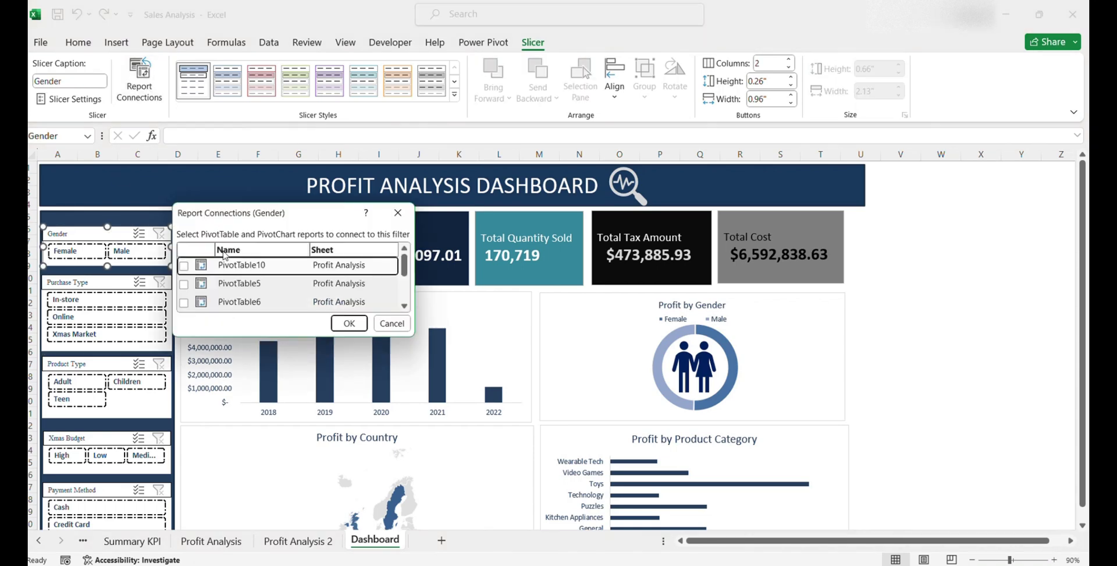
pyautogui.click(184, 284)
pyautogui.click(184, 303)
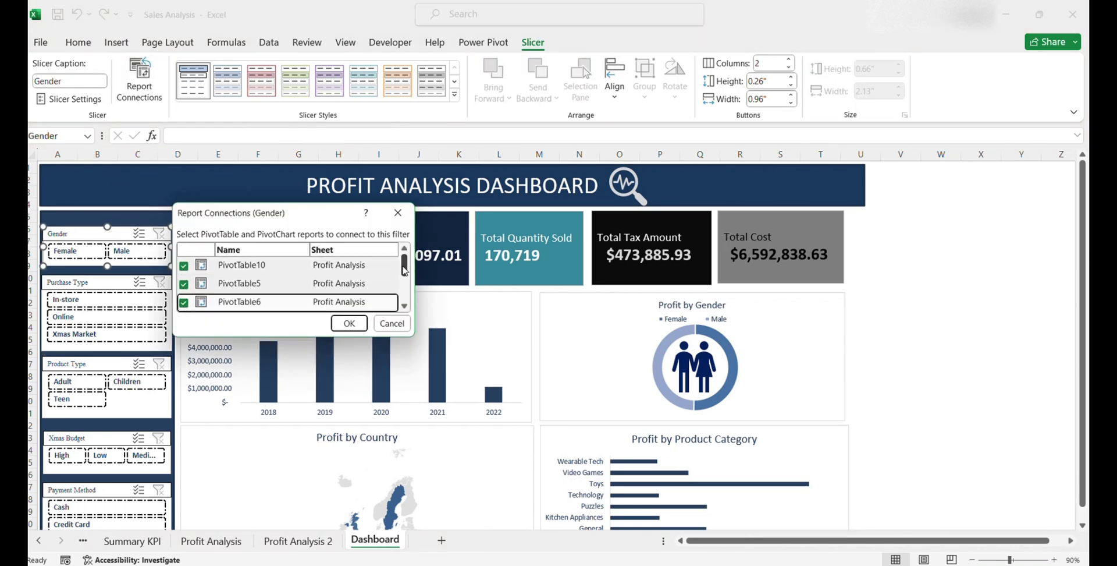
pyautogui.moveTo(404, 270); pyautogui.dragTo(406, 298)
pyautogui.click(184, 266)
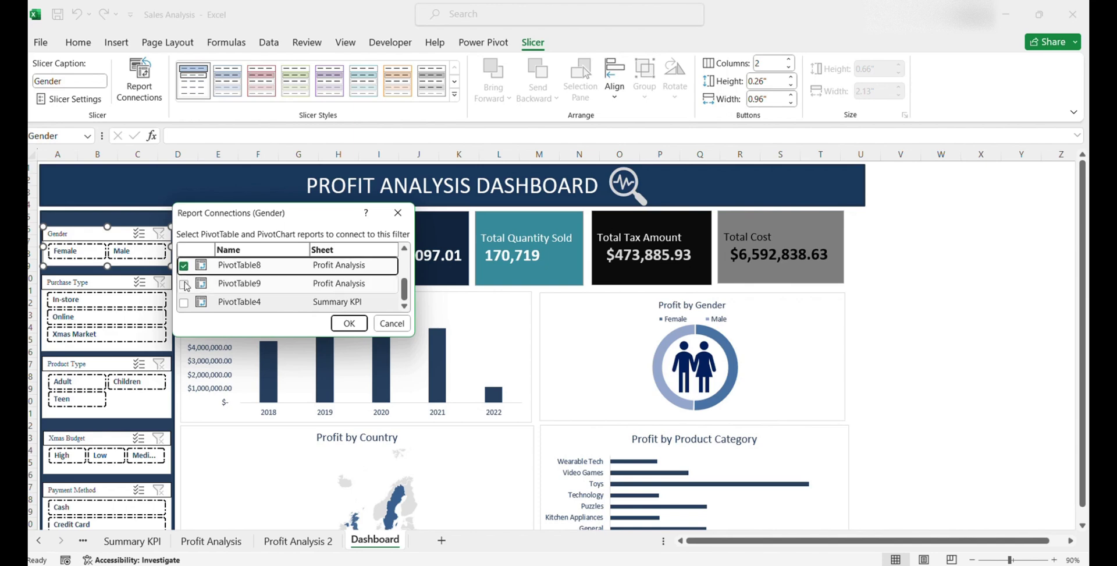
pyautogui.click(184, 284)
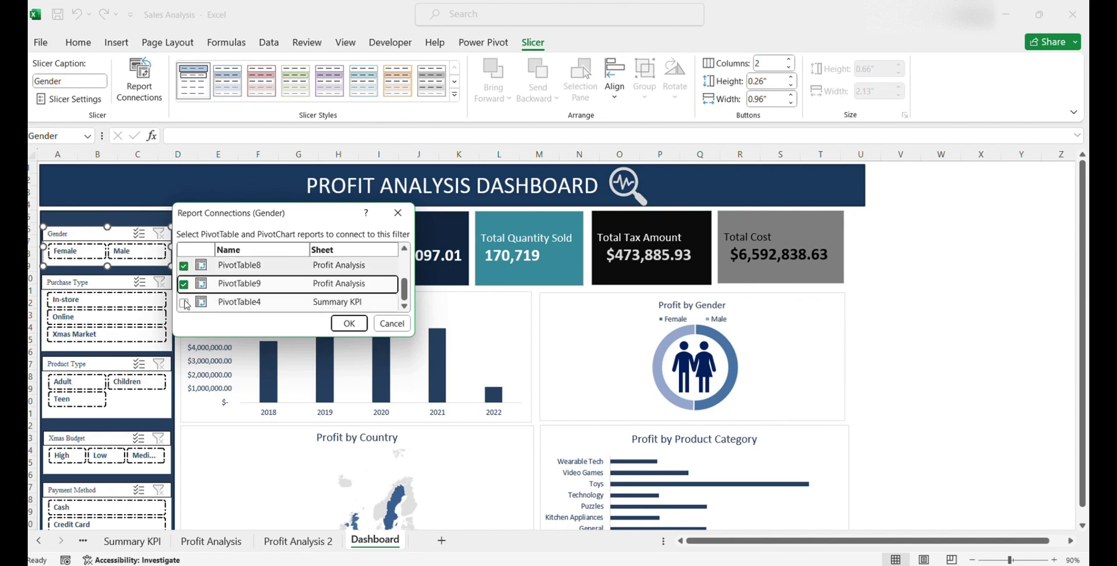
pyautogui.click(350, 329)
# Connect the Purchase Type slicer to all listed PivotTables on the Profit Analysis and Summary KPI sheets.
pyautogui.click(104, 281)
pyautogui.click(133, 104)
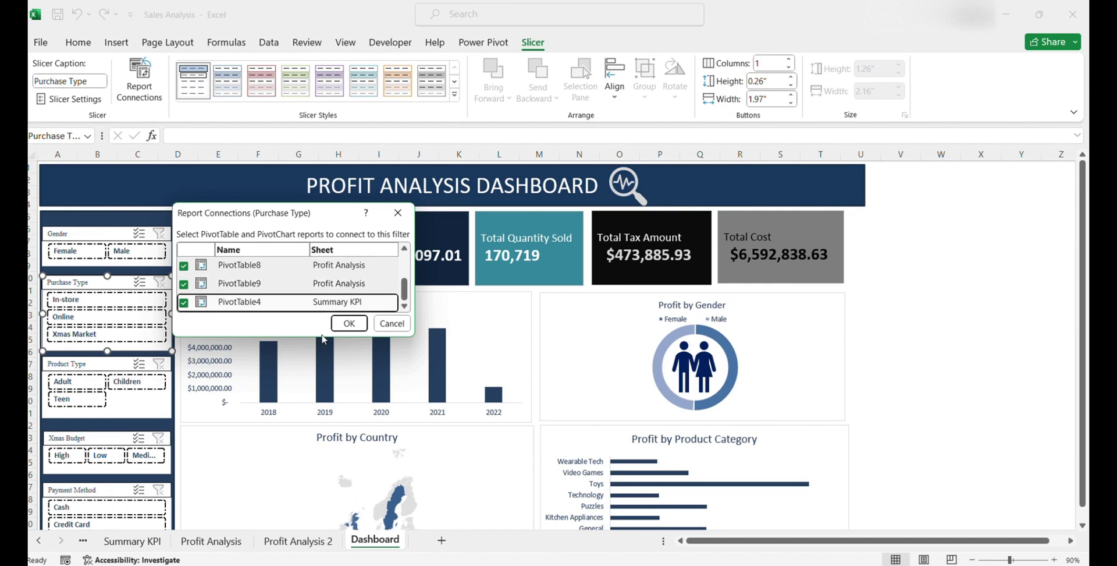
pyautogui.click(349, 323)
# Connect the Product Type slicer to all listed PivotTables on the Profit Analysis and Summary KPI sheets.
pyautogui.click(99, 363)
pyautogui.click(139, 82)
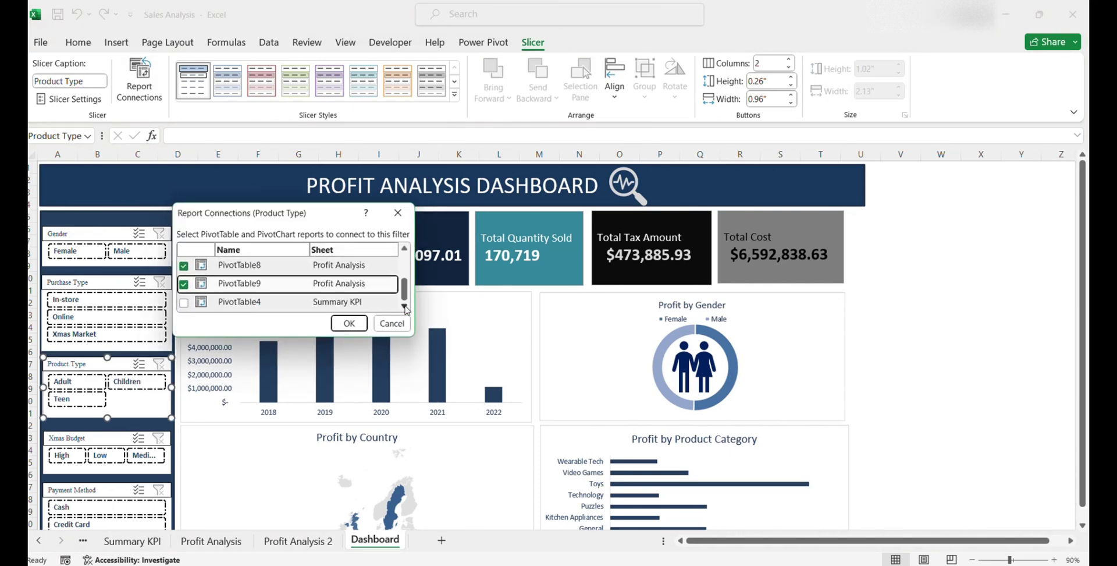
pyautogui.click(349, 323)
# Connect the Xmas Budget slicer to all listed PivotTables on the Profit Analysis and Summary KPI sheets.
pyautogui.click(87, 437)
pyautogui.click(139, 82)
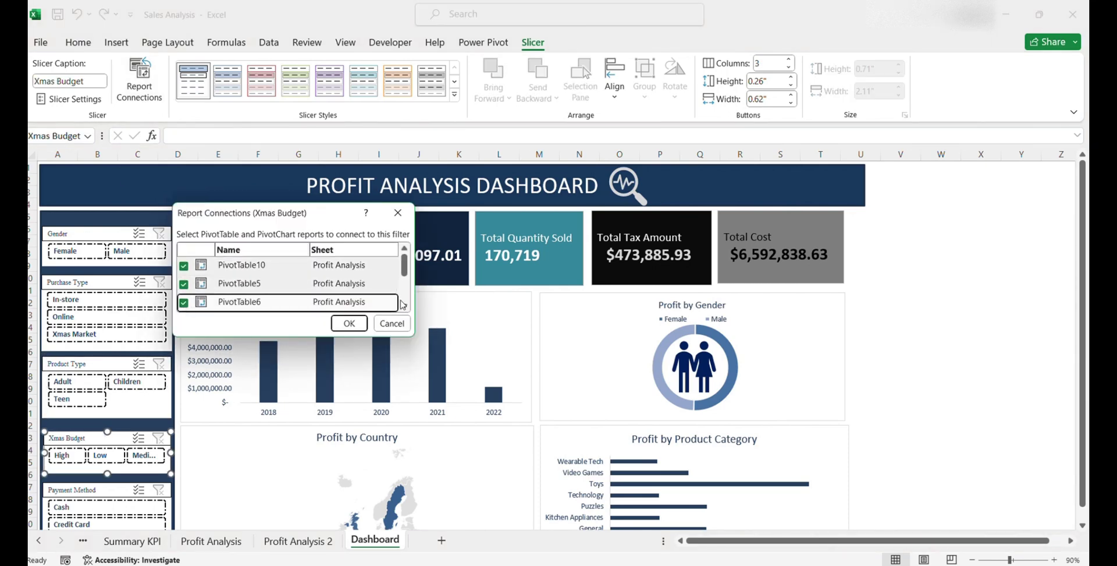
pyautogui.scroll(-1, 403, 304)
pyautogui.click(184, 312)
pyautogui.click(349, 323)
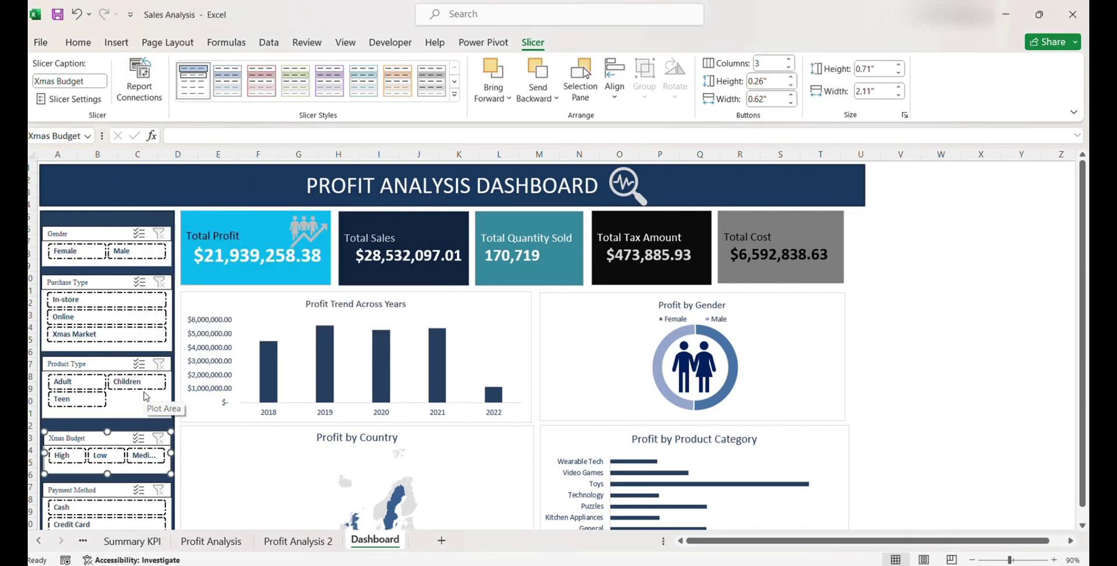
# Connect the Payment Method slicer to all listed PivotTables on the Profit Analysis and Summary KPI sheets.
pyautogui.scroll(-3, 116, 393)
pyautogui.click(116, 393)
pyautogui.click(139, 81)
pyautogui.scroll(-3, 405, 291)
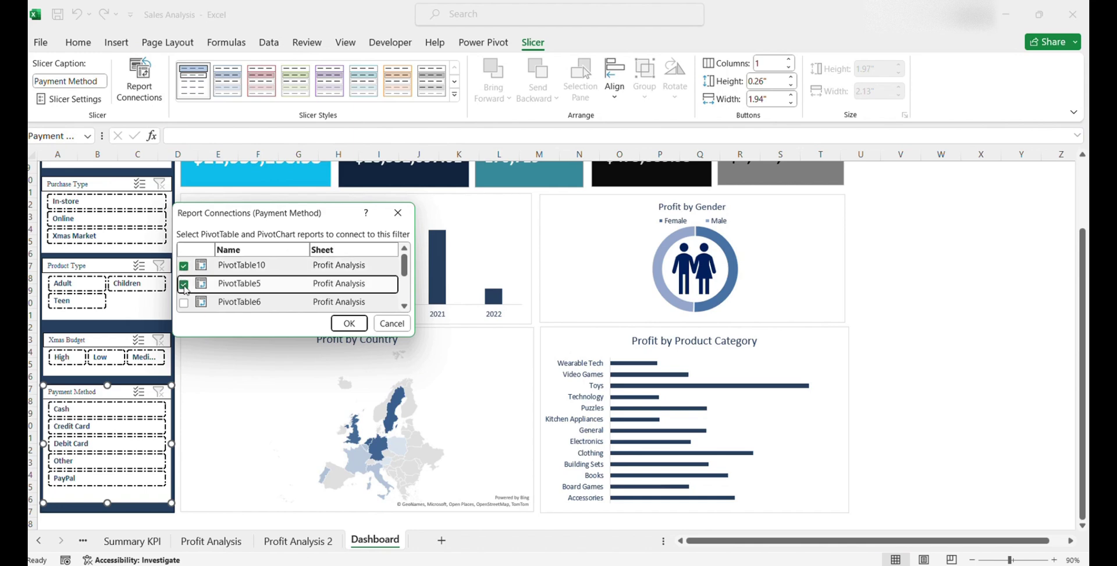
pyautogui.scroll(-3, 404, 291)
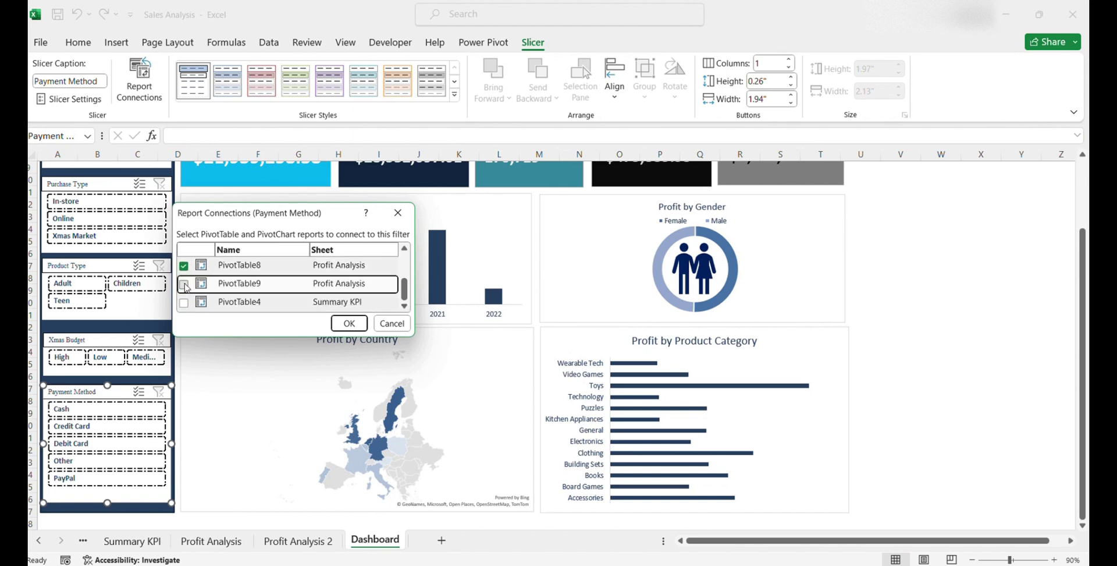
pyautogui.click(348, 323)
# Test the linked slicers by filtering the dashboard to Female and Xmas Market, and clear the filters again.
pyautogui.scroll(3, 81, 263)
pyautogui.click(80, 263)
pyautogui.click(106, 334)
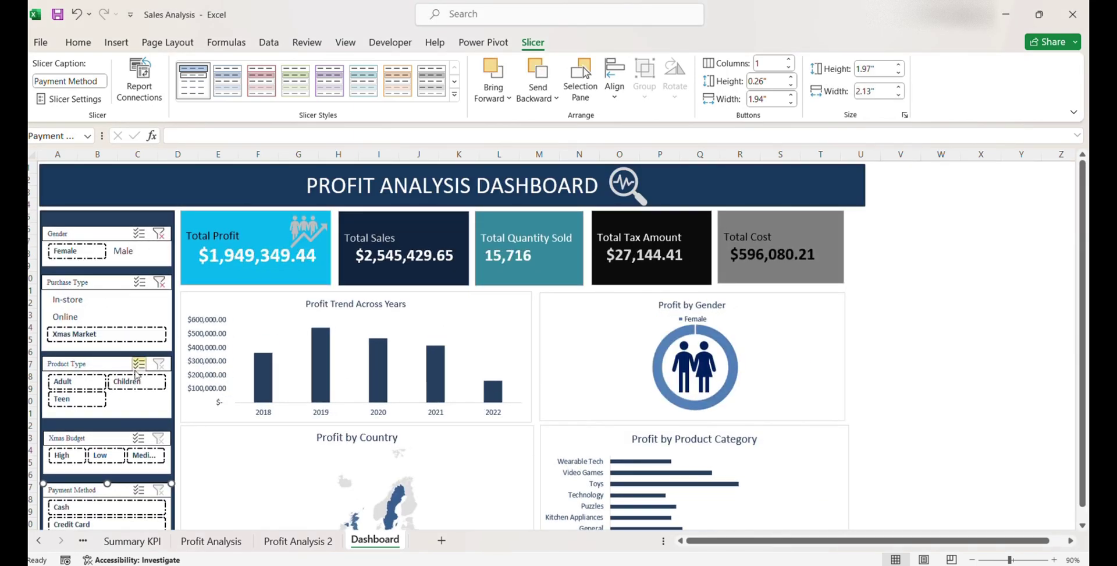
pyautogui.click(146, 351)
pyautogui.click(109, 452)
pyautogui.click(159, 437)
pyautogui.click(92, 391)
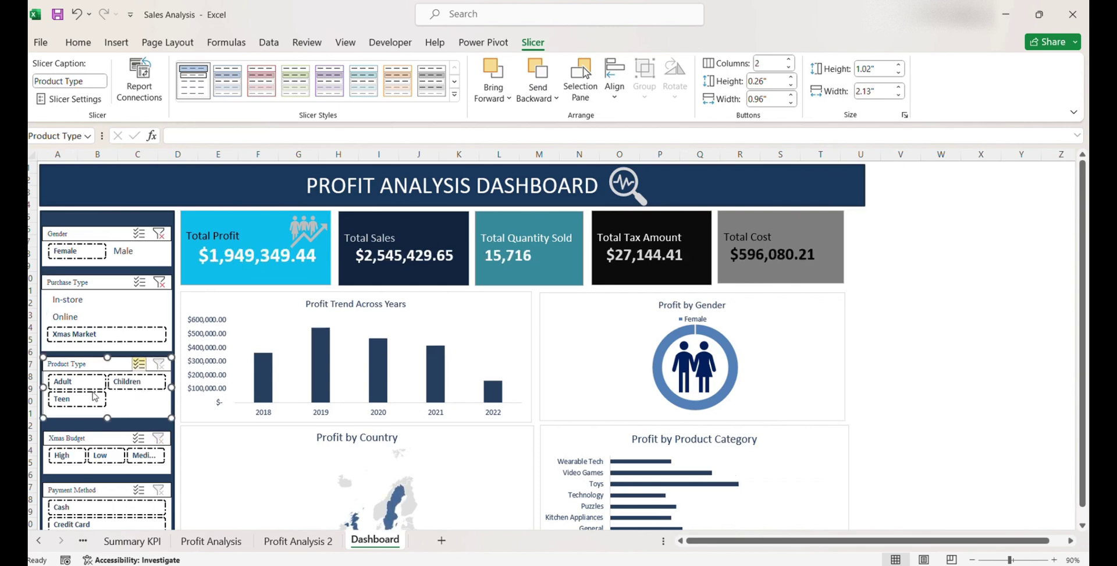
pyautogui.click(160, 282)
pyautogui.click(159, 233)
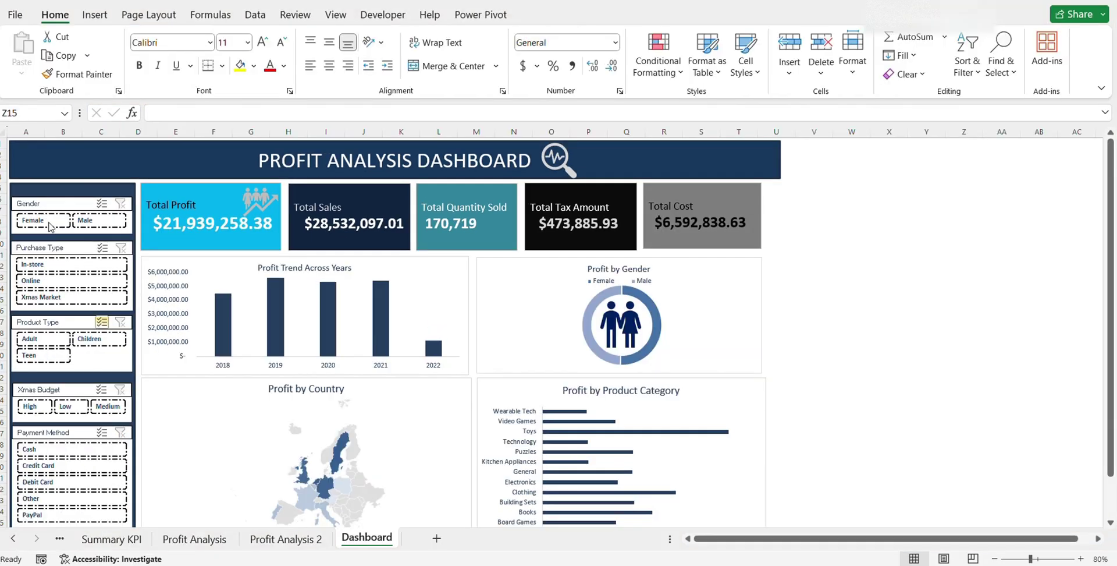
# Check the dashboard for Male with the In-store, Xmas Market and Online purchase types, and clear both filters.
pyautogui.click(85, 220)
pyautogui.click(68, 266)
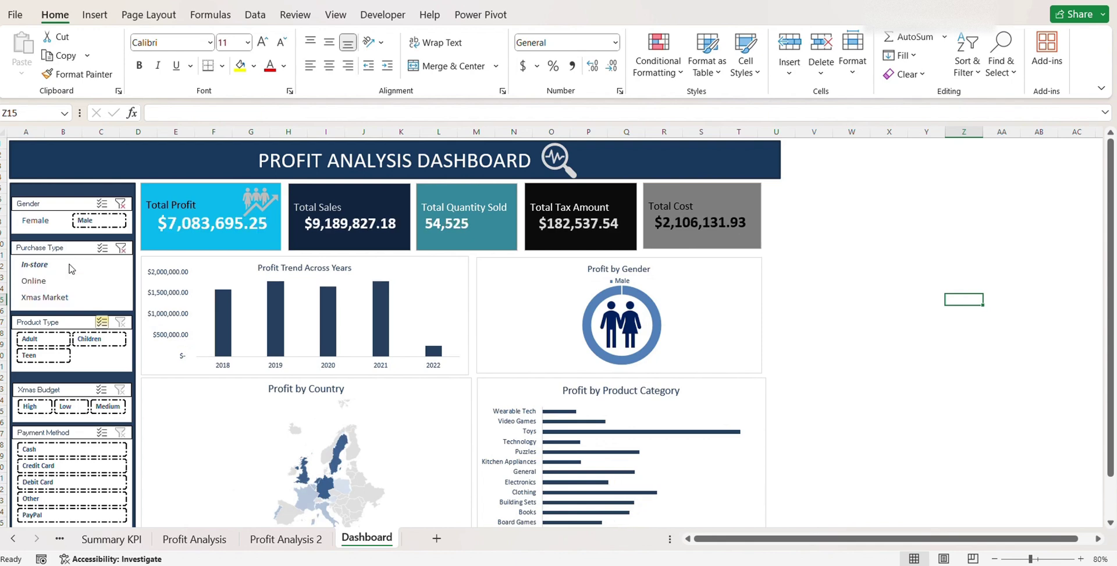
pyautogui.click(69, 297)
pyautogui.click(74, 282)
pyautogui.click(121, 248)
pyautogui.click(121, 204)
# Check the dashboard for the Low, Medium and High Xmas budgets, and clear that filter.
pyautogui.click(66, 407)
pyautogui.click(108, 407)
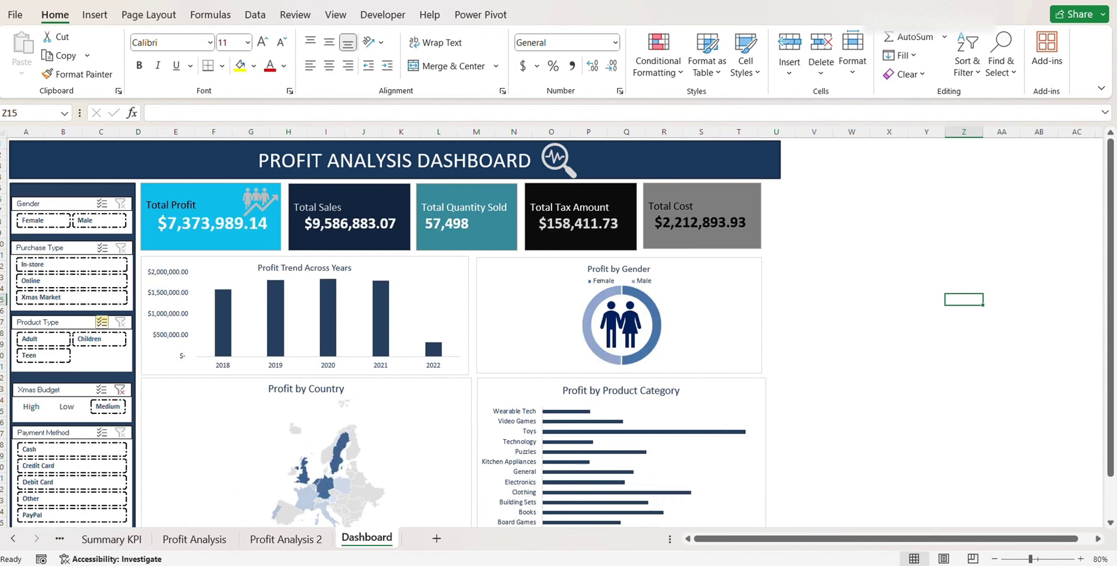
pyautogui.click(31, 406)
pyautogui.click(121, 390)
# Check the dashboard for the Debit Card, Credit Card and Cash payment methods.
pyautogui.click(81, 482)
pyautogui.click(97, 465)
pyautogui.click(93, 449)
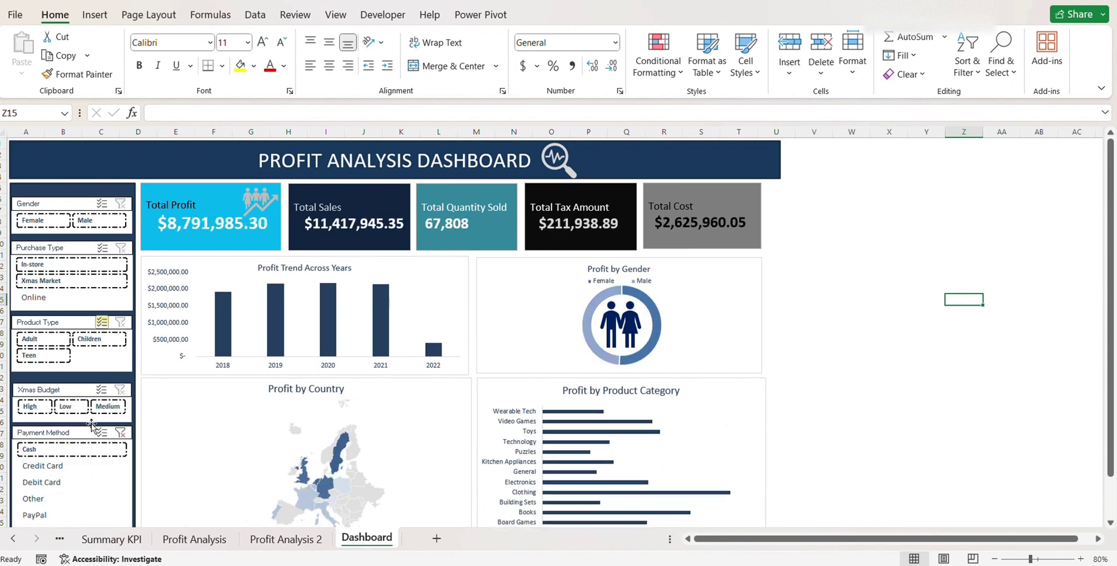